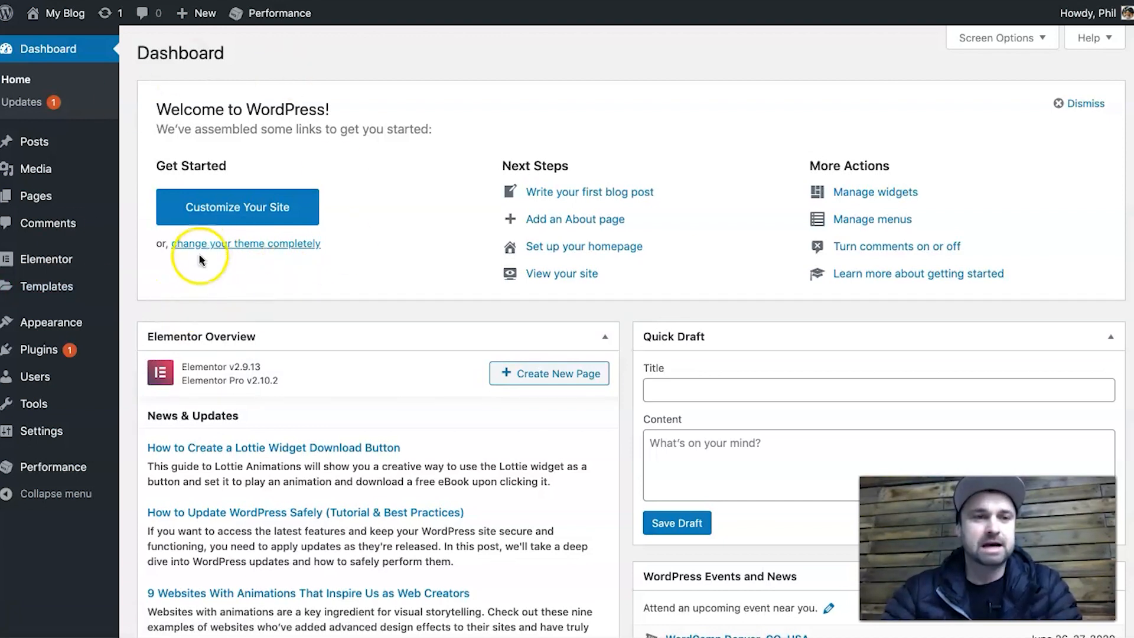
Open the site's installed themes and search them for "elementor".
mouse_move(88, 319)
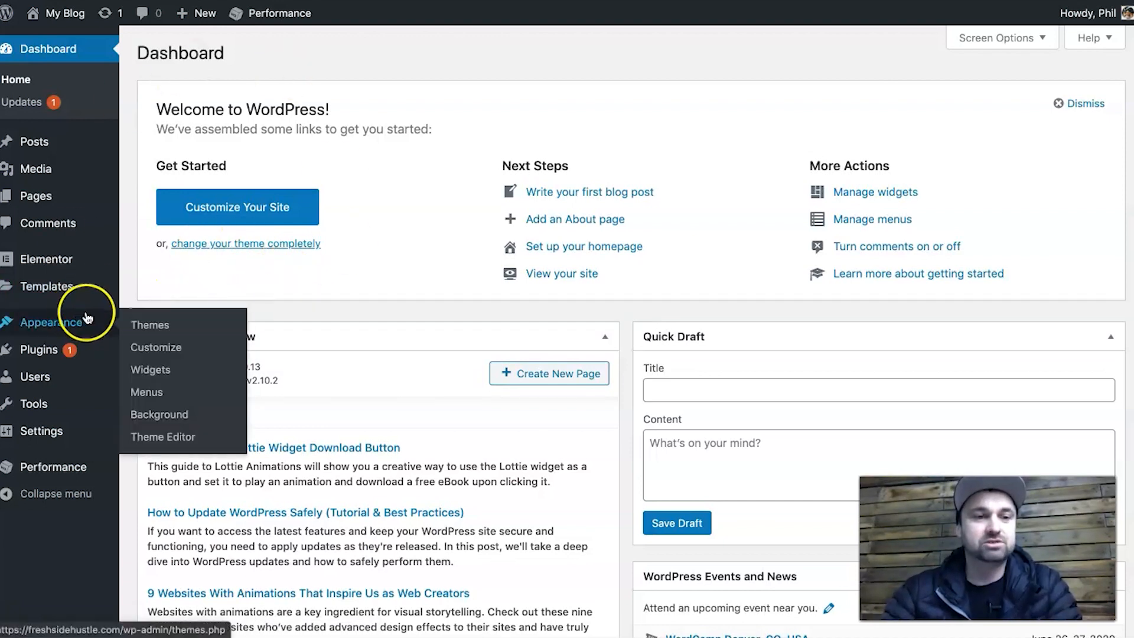
left_click(177, 326)
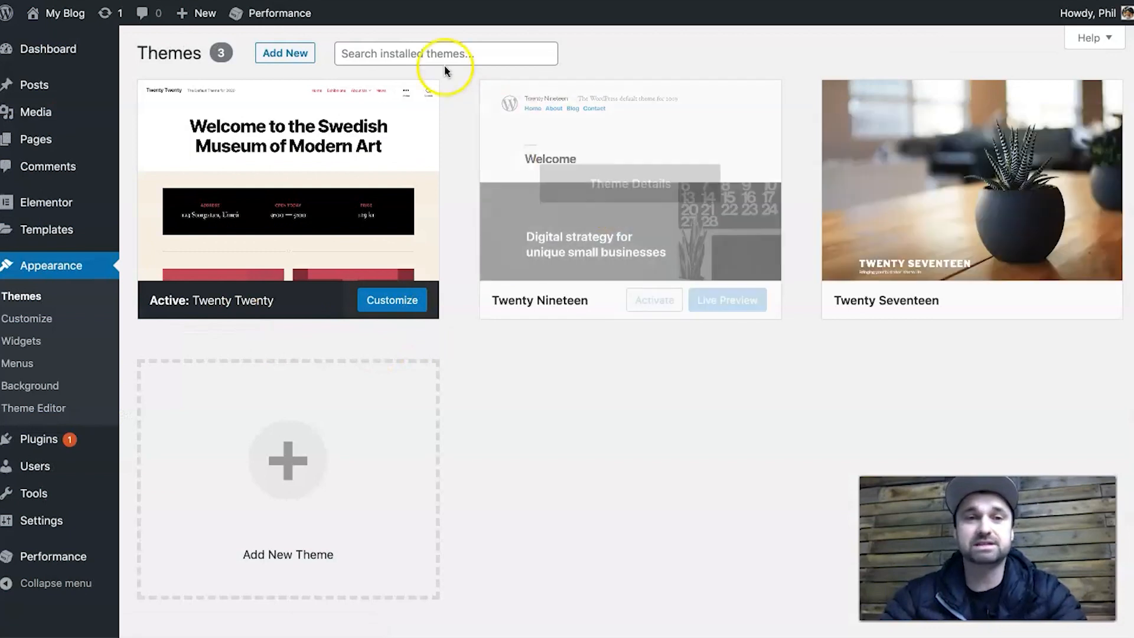
left_click(447, 54)
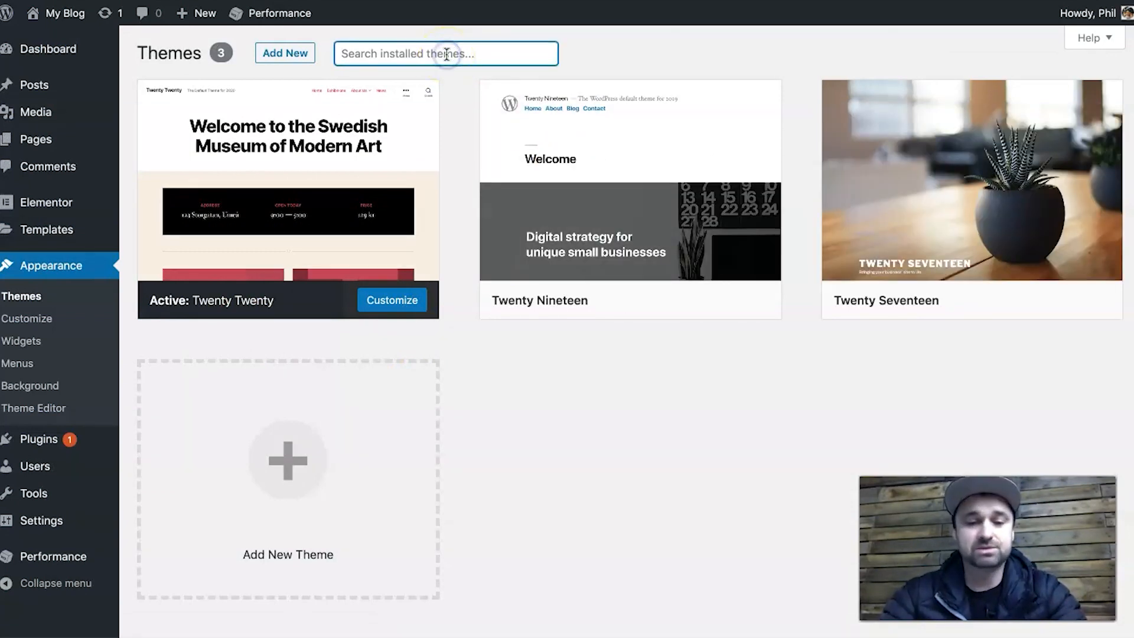
type("elementor")
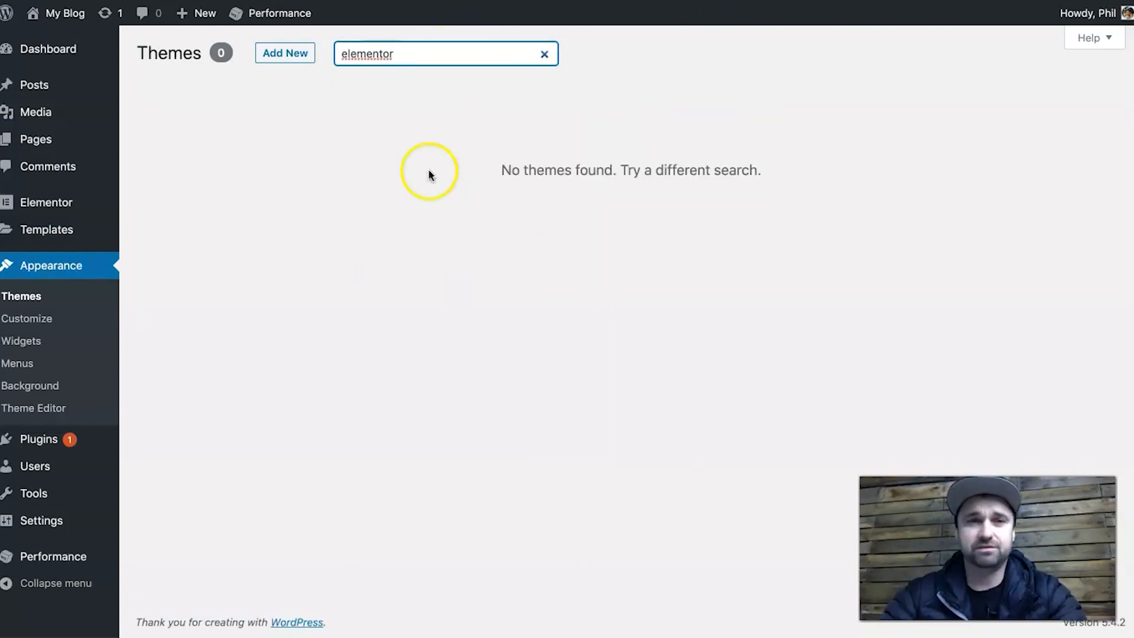
Go to adding a new theme, search the theme directory for "elementor" and look over the results.
left_click(284, 53)
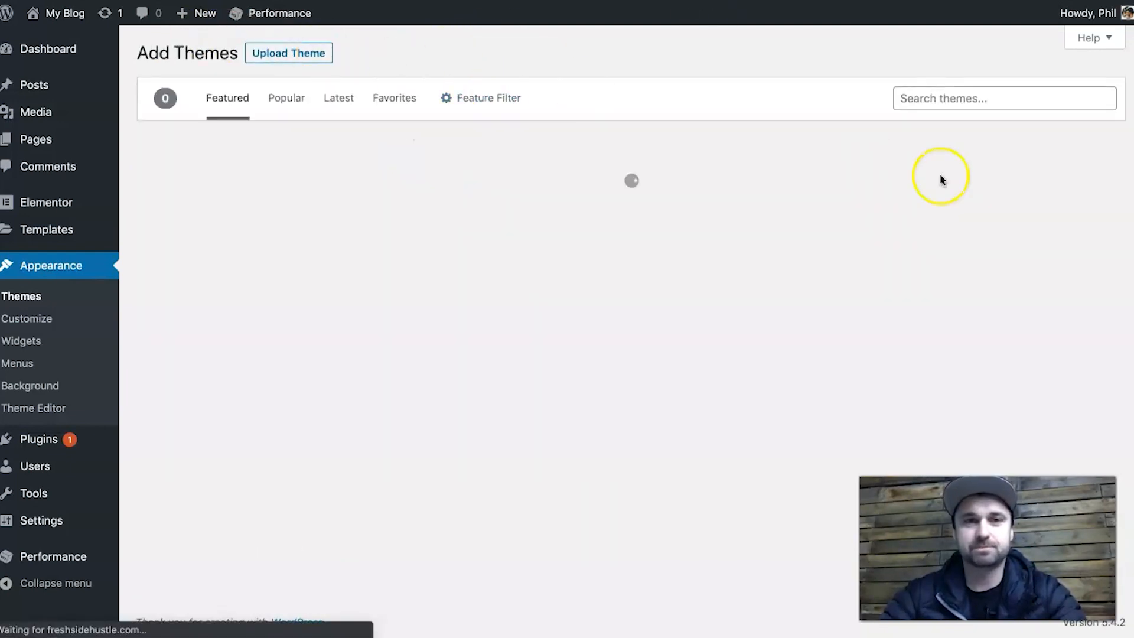
left_click(1032, 98)
type("elementor")
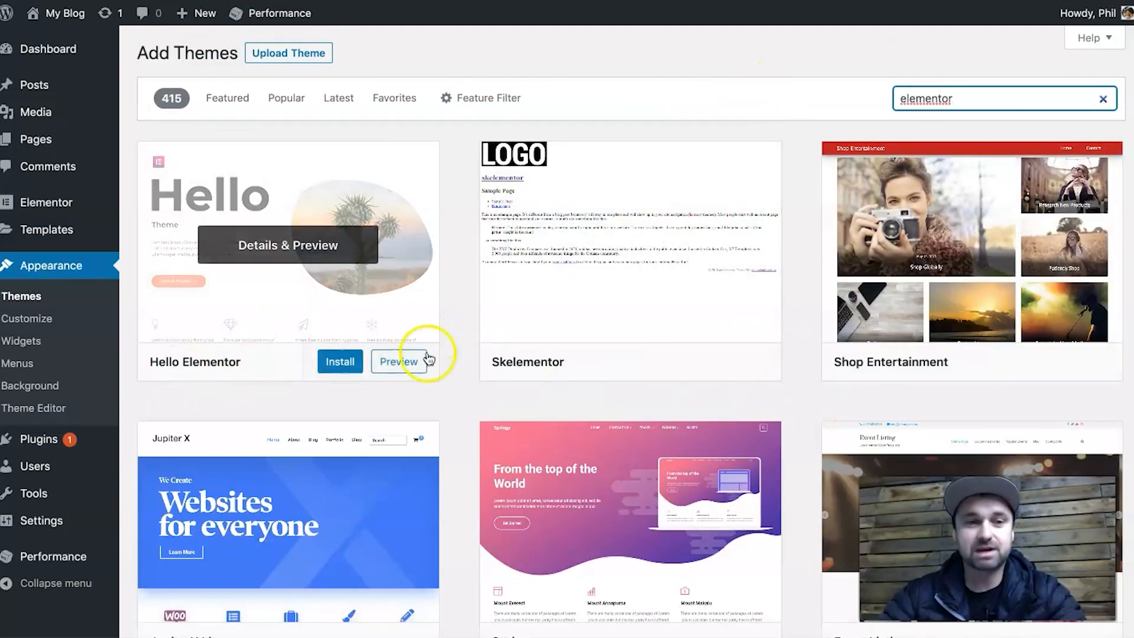
scroll(631, 354, "down", 5)
scroll(631, 355, "up", 5)
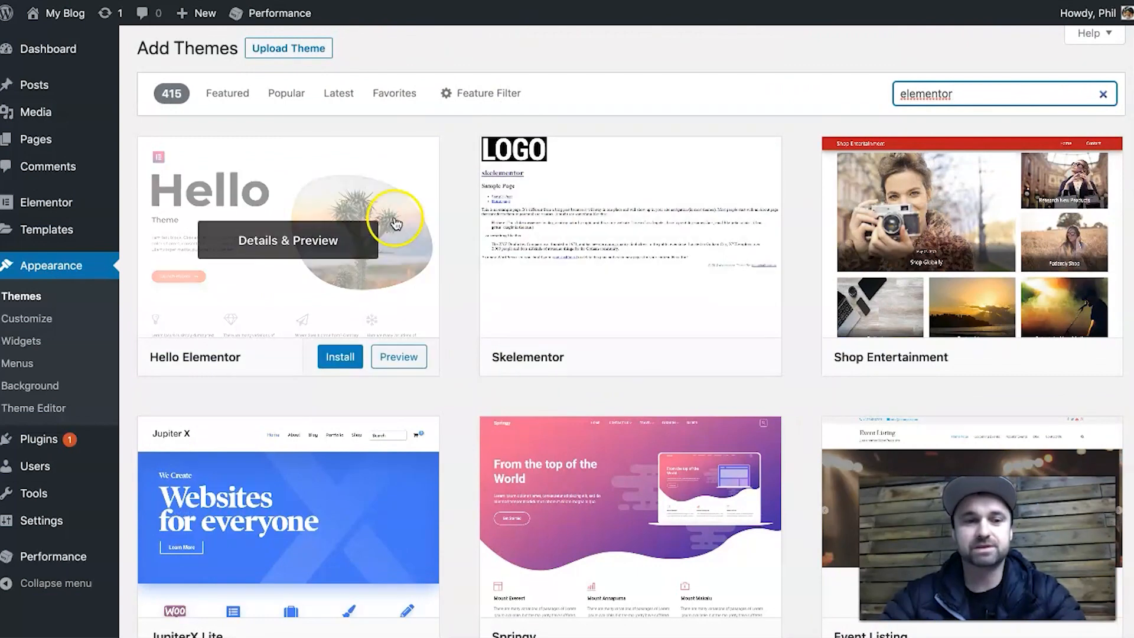
Search the theme directory for "astra", then install and activate the Astra theme.
left_click_drag(905, 95, 946, 92)
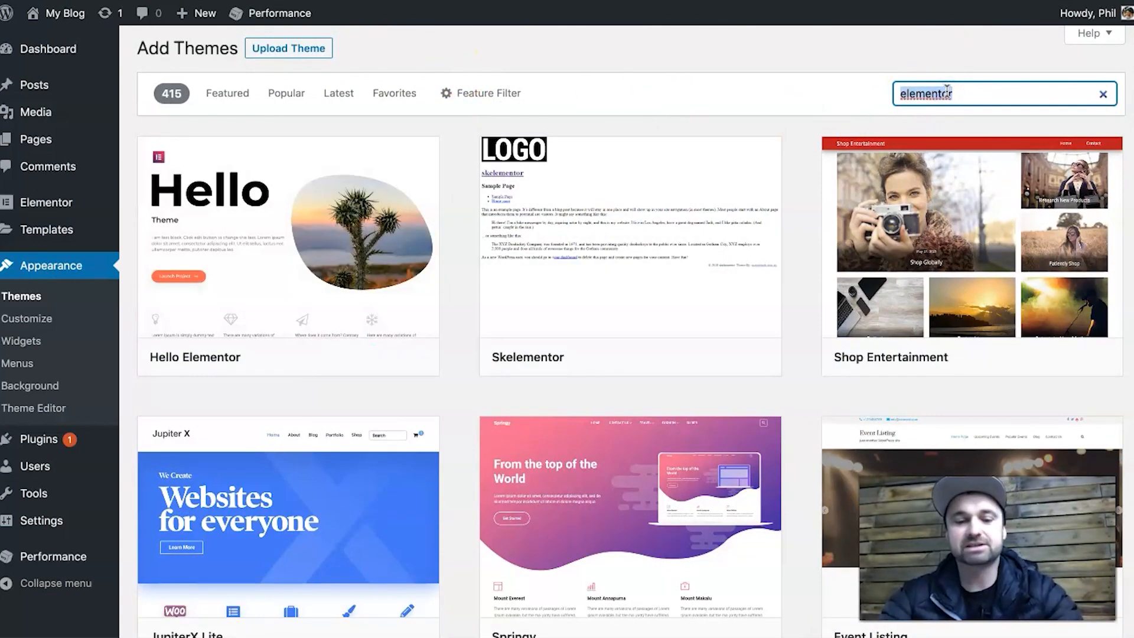
type("astra")
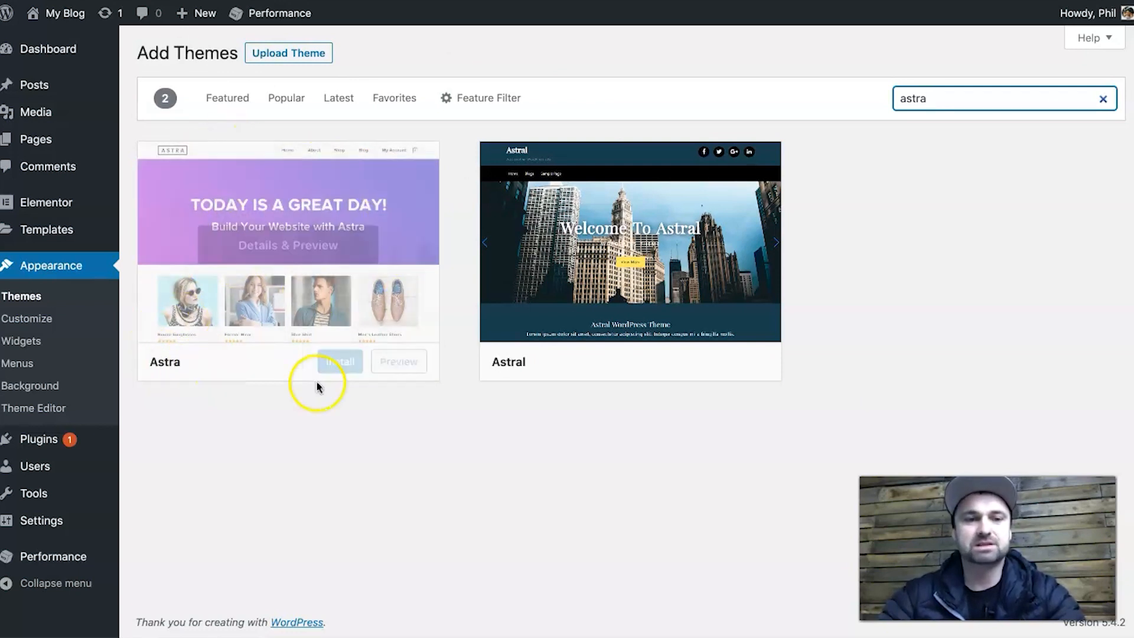
left_click(333, 363)
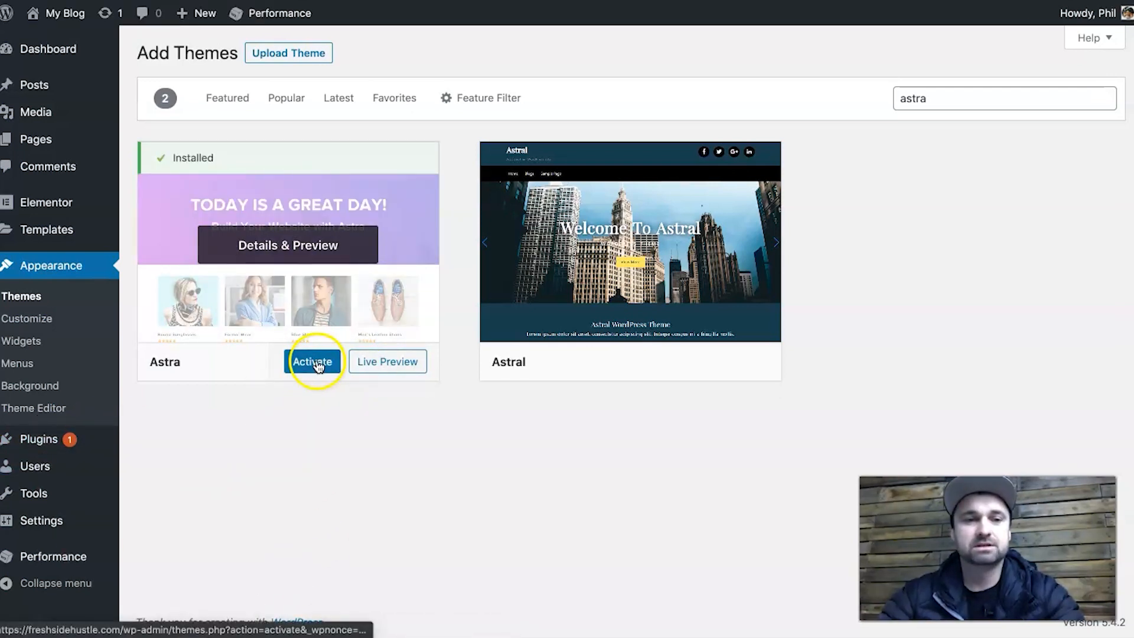
left_click(317, 364)
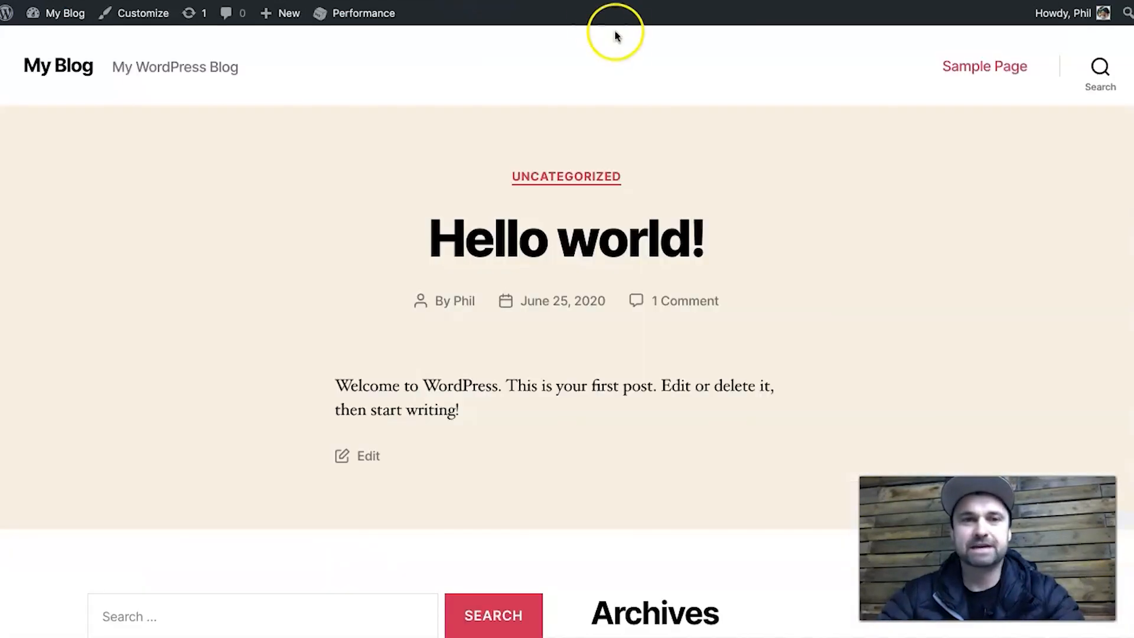
Reload the blog's front page and look over its layout with the Astra theme, down to the footer.
right_click(633, 53)
left_click(658, 90)
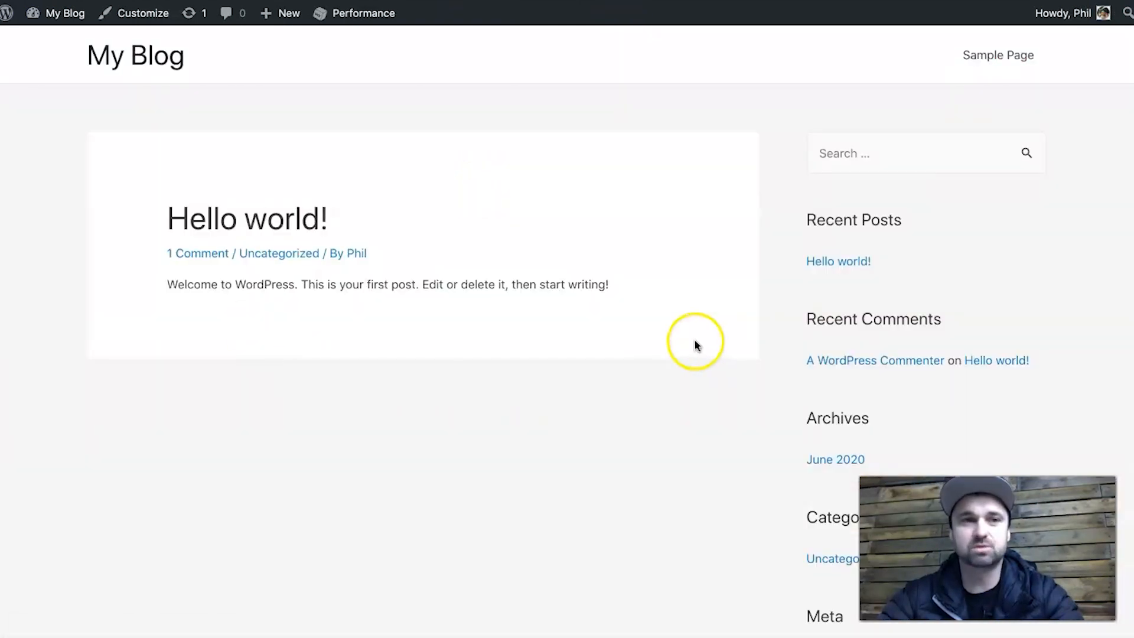
scroll(771, 384, "down", 5)
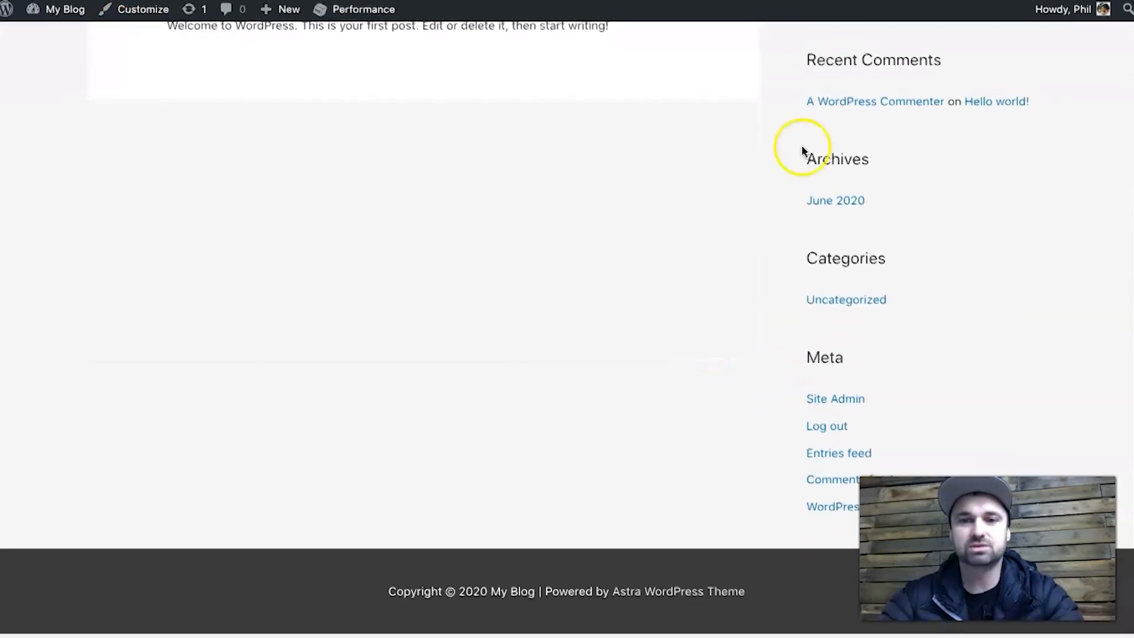
scroll(674, 384, "up", 5)
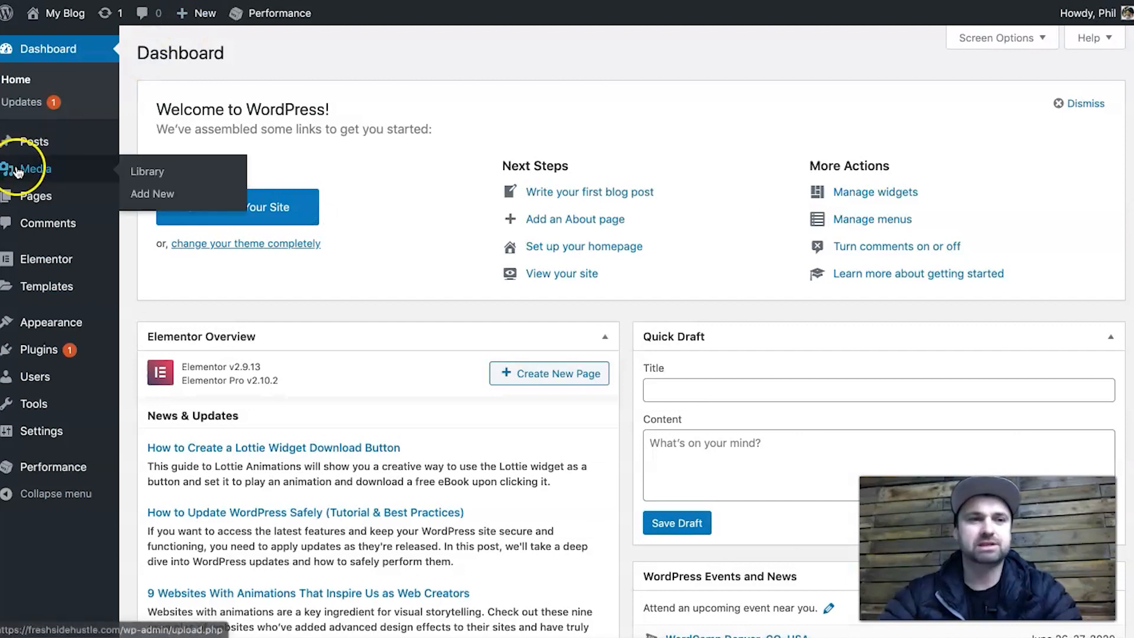
Create a new page and open it for editing with Elementor.
mouse_move(65, 207)
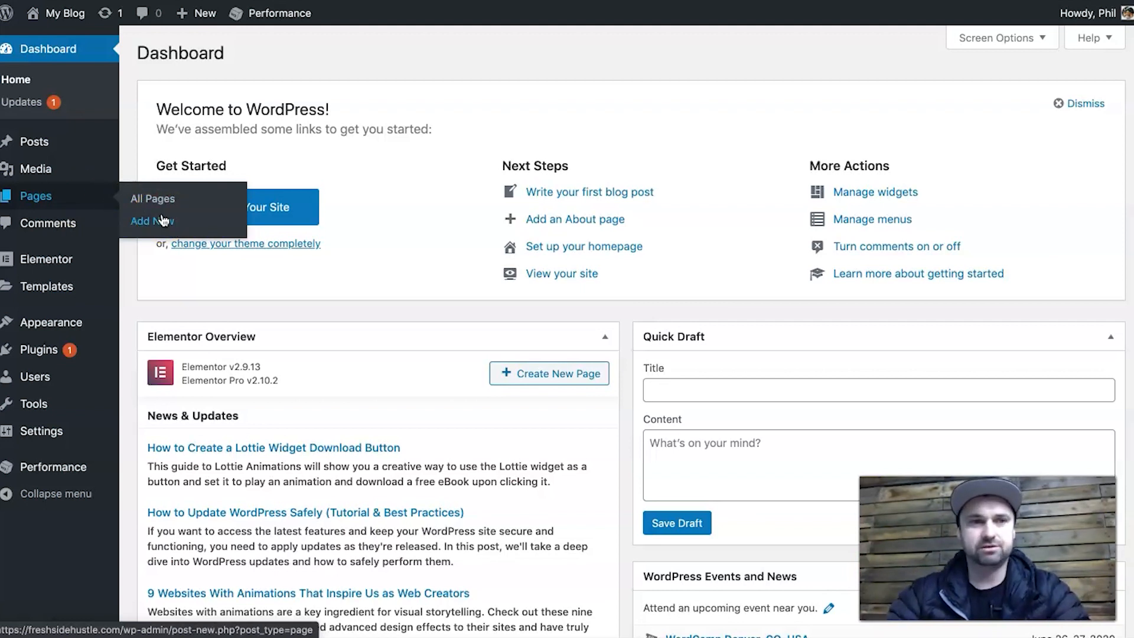
left_click(135, 222)
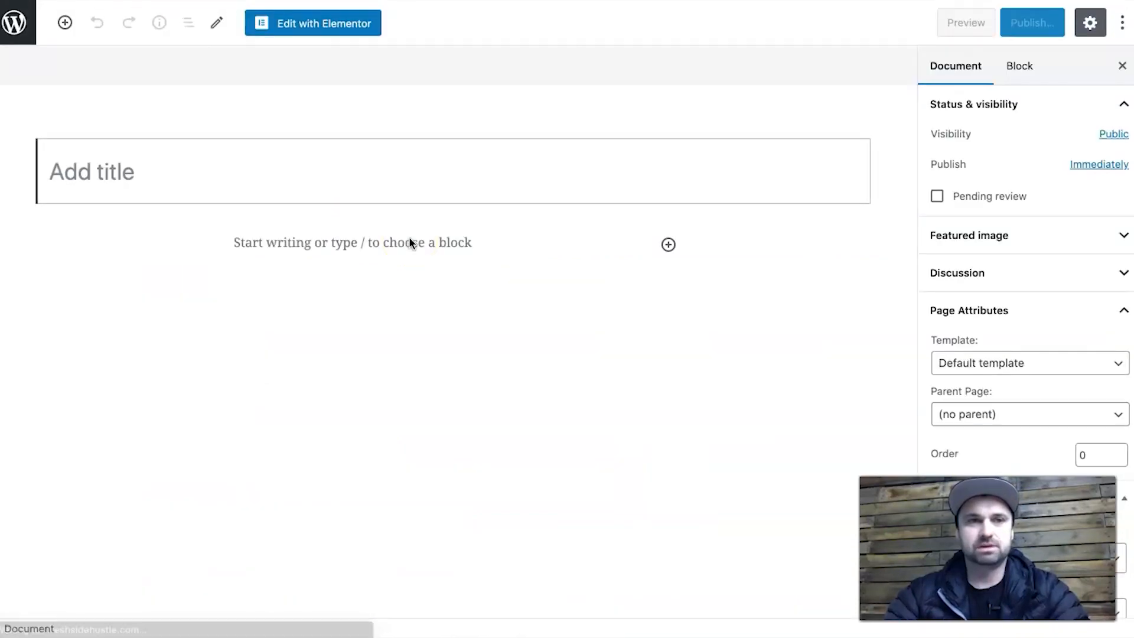
left_click(440, 70)
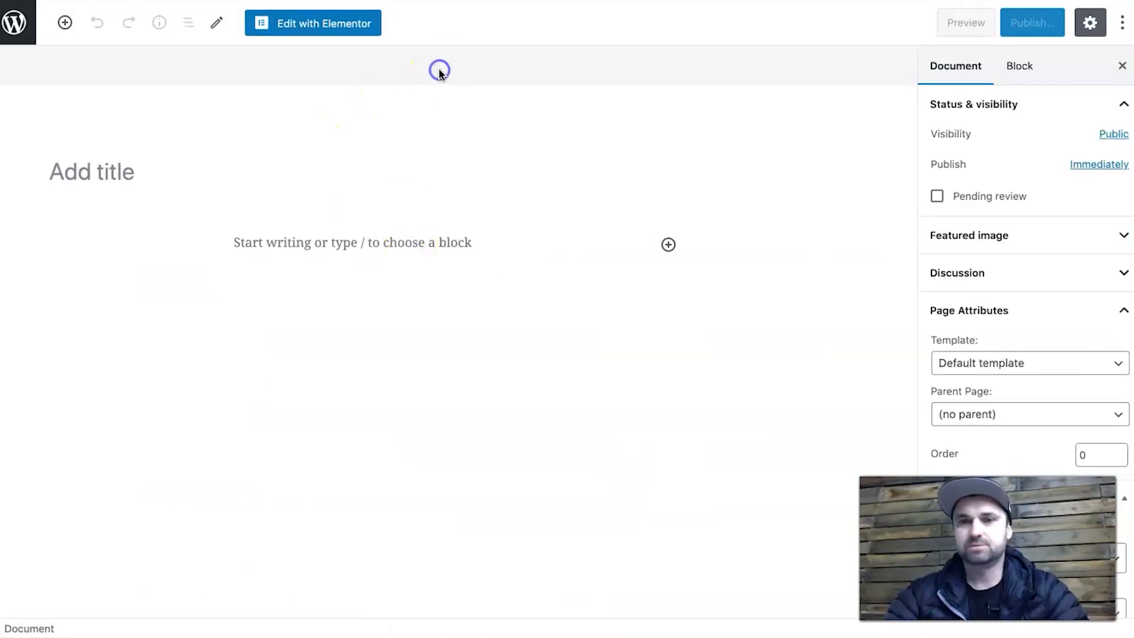
left_click(357, 30)
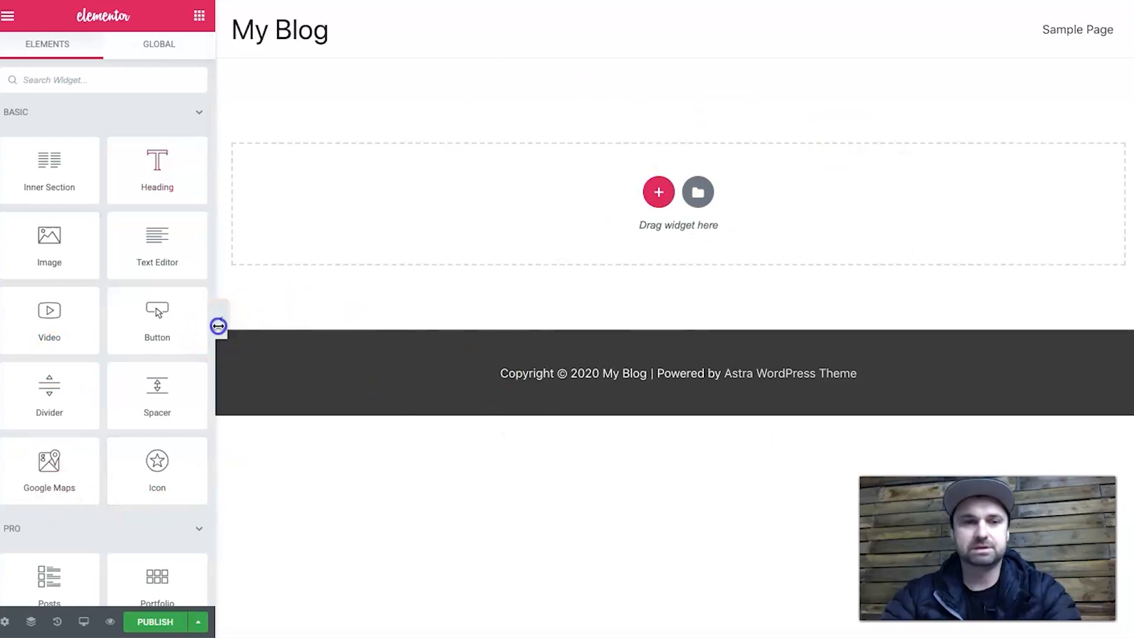
Hide and restore the widget panel, and review the Default Colors palettes in Elementor's global styles.
left_click(219, 324)
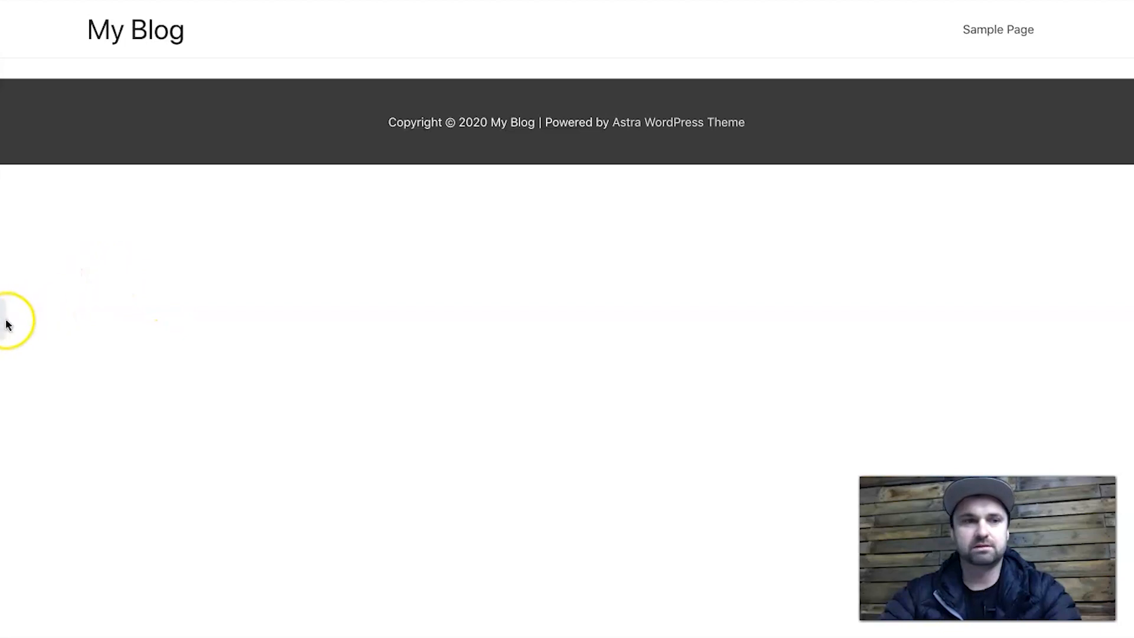
left_click(3, 324)
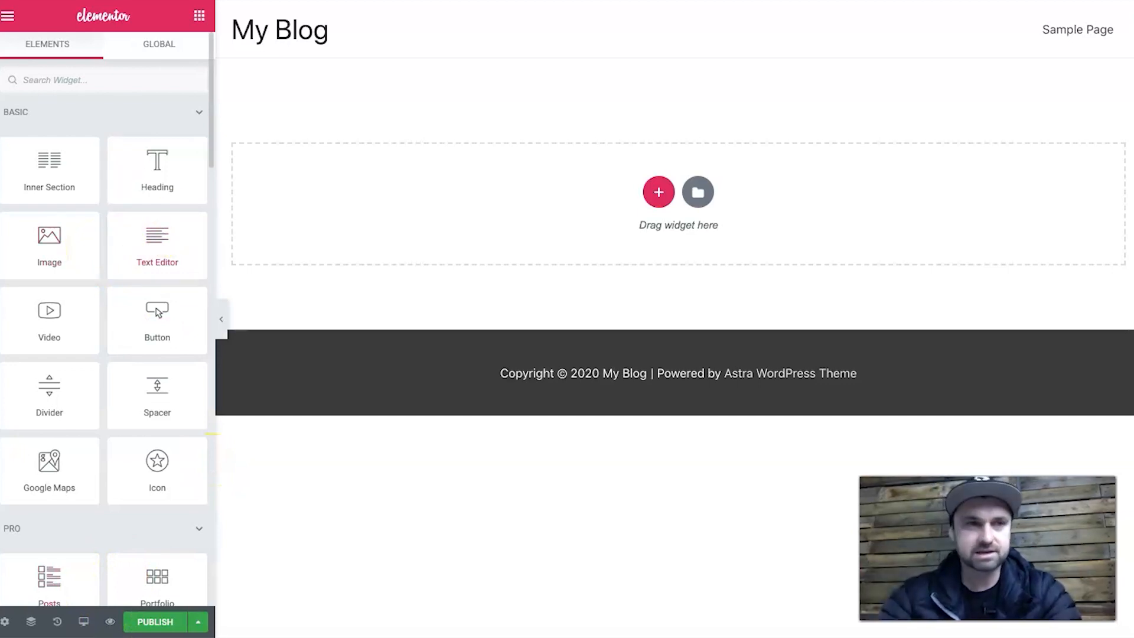
left_click(9, 15)
left_click(10, 17)
left_click(10, 15)
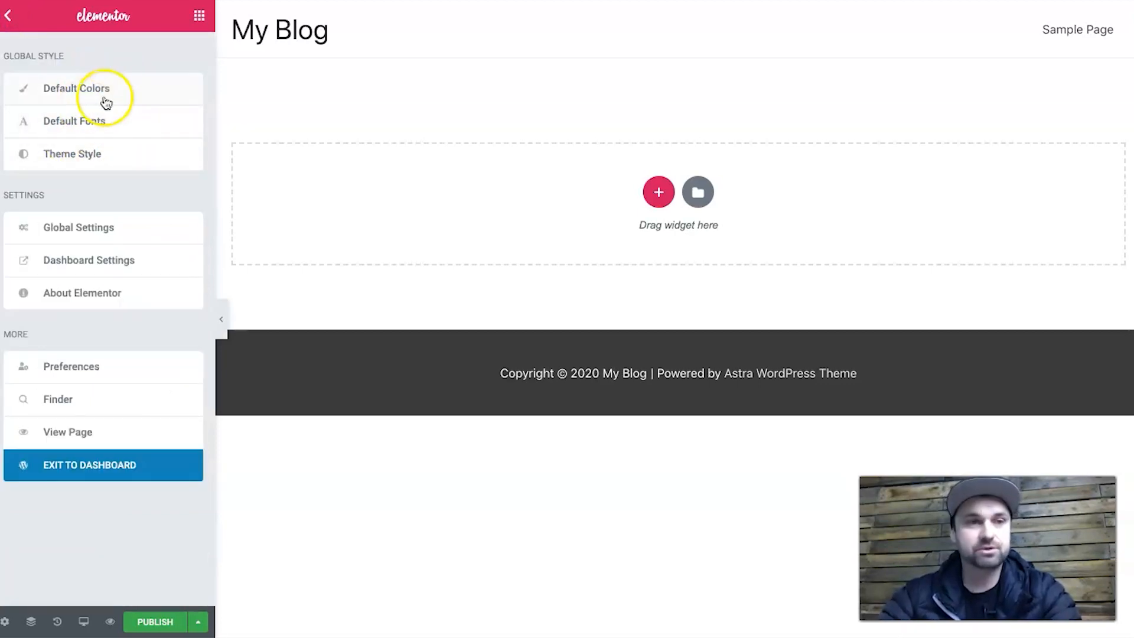
left_click(86, 92)
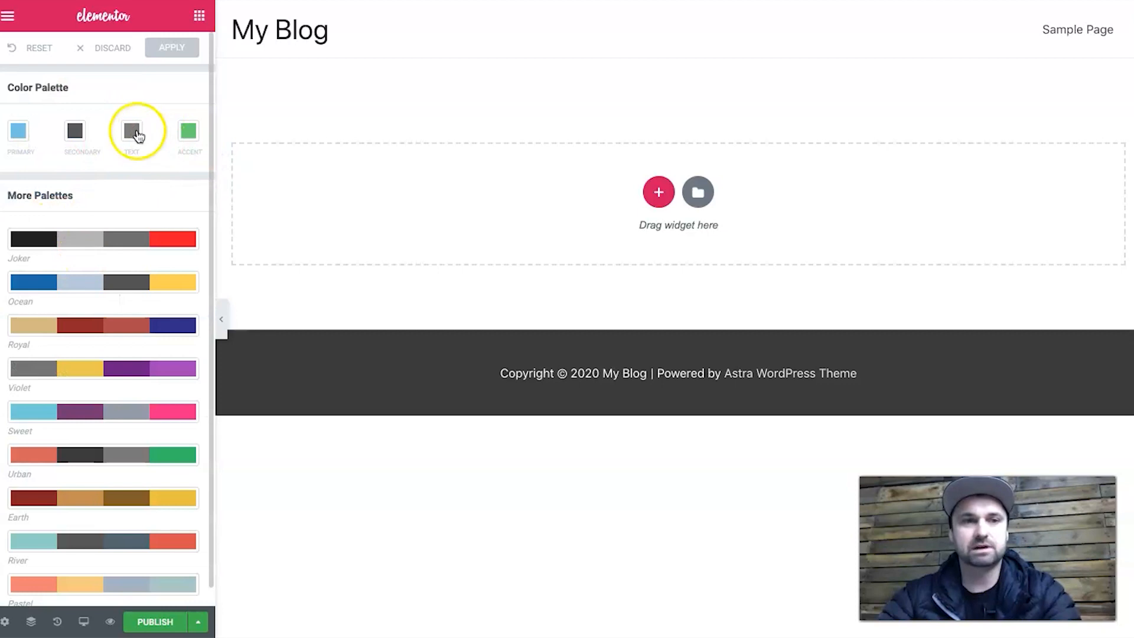
left_click(9, 19)
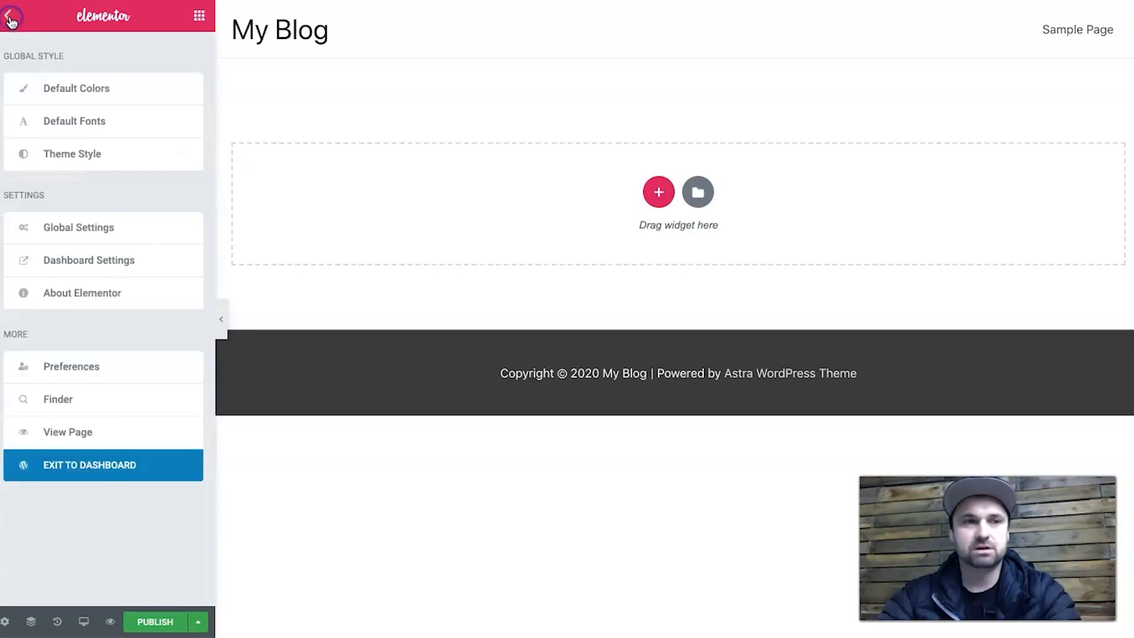
Open the Theme Style settings and examine the Typography options for body, links and headings.
left_click(77, 153)
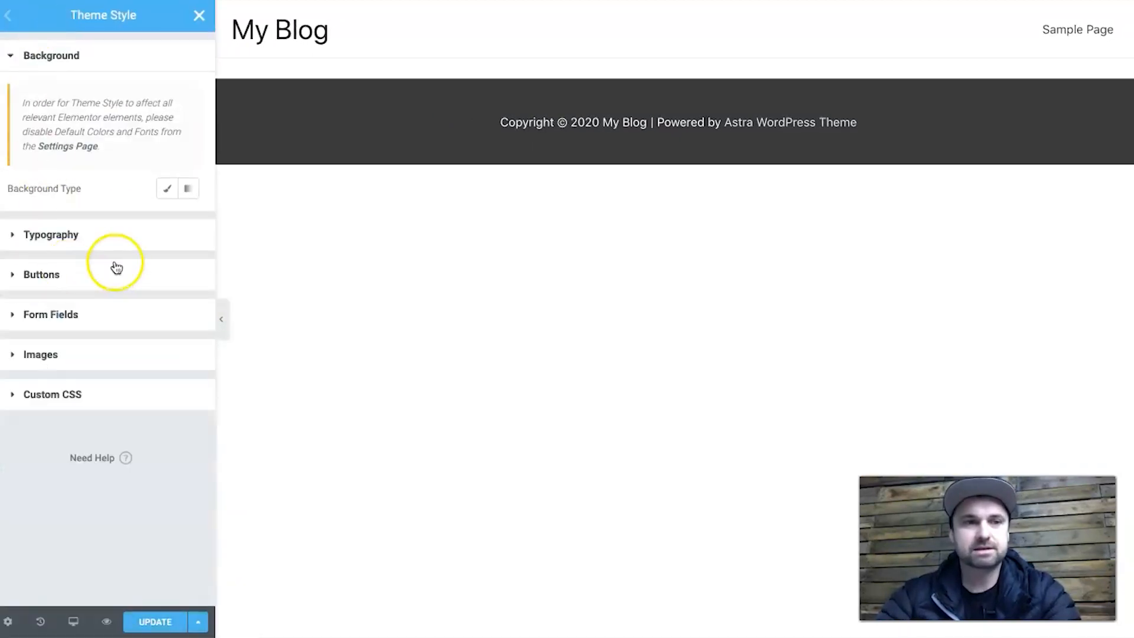
left_click(73, 235)
scroll(81, 338, "down", 1)
scroll(81, 336, "up", 1)
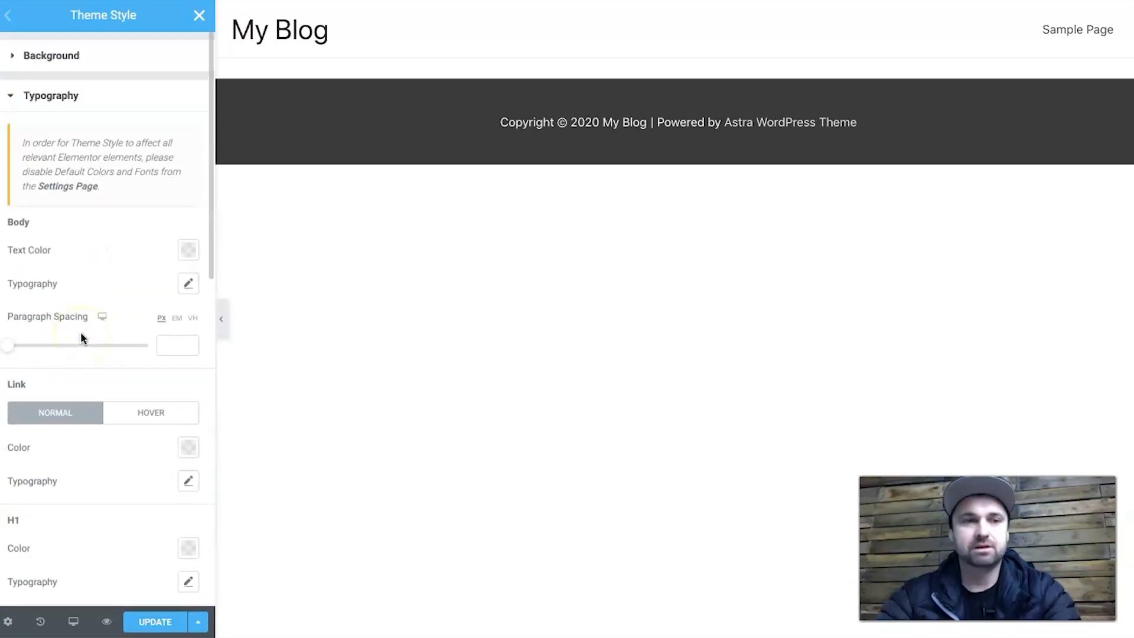
Try Tahoma as the body text font family, and set it back to Default.
left_click(188, 284)
left_click(155, 326)
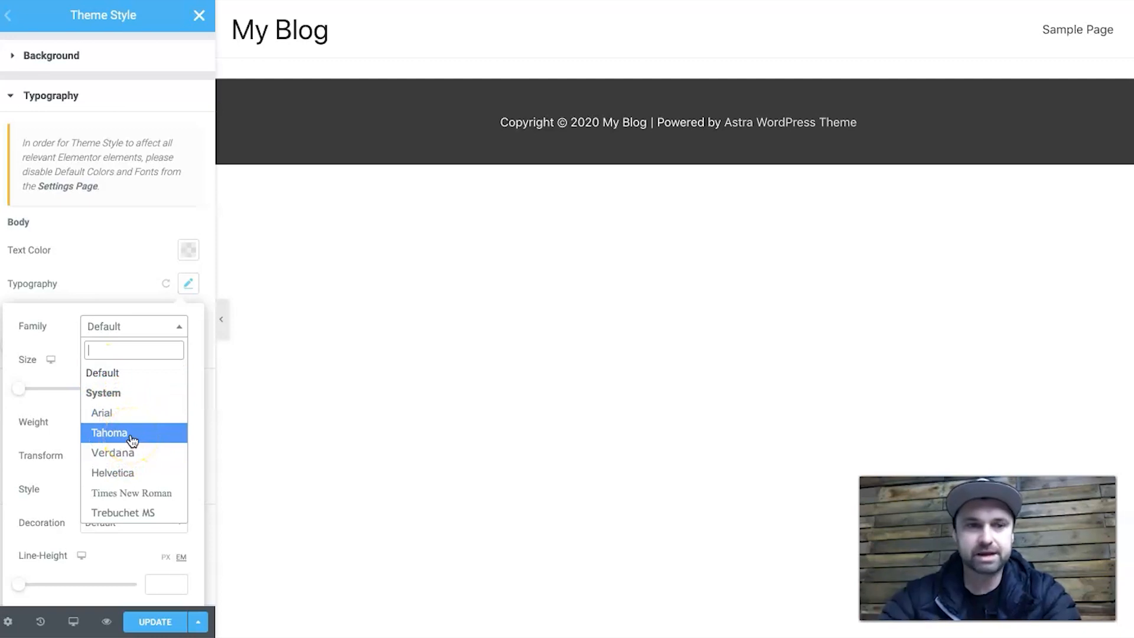
left_click(132, 441)
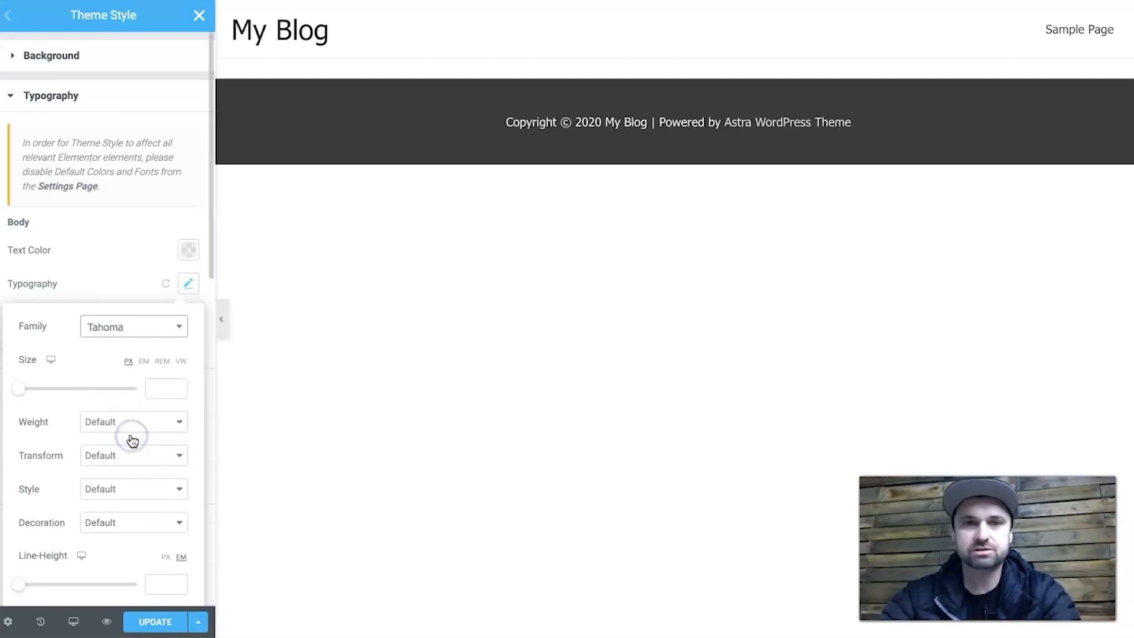
left_click(168, 330)
left_click(140, 372)
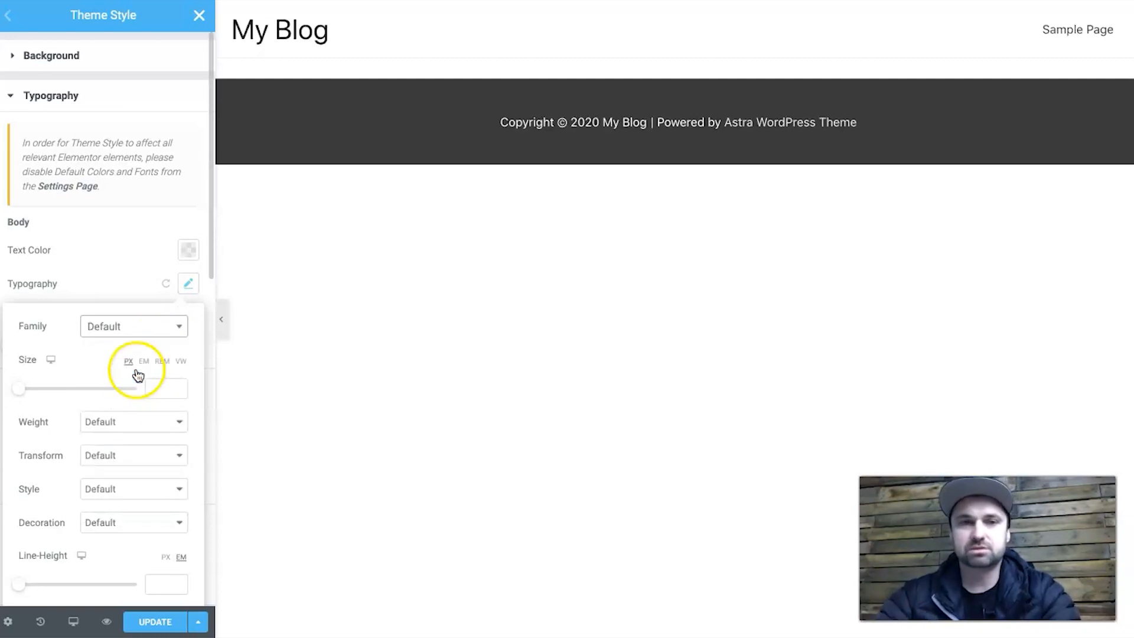
Collapse the Typography section and close the Theme Style settings, saving the changes.
left_click(62, 99)
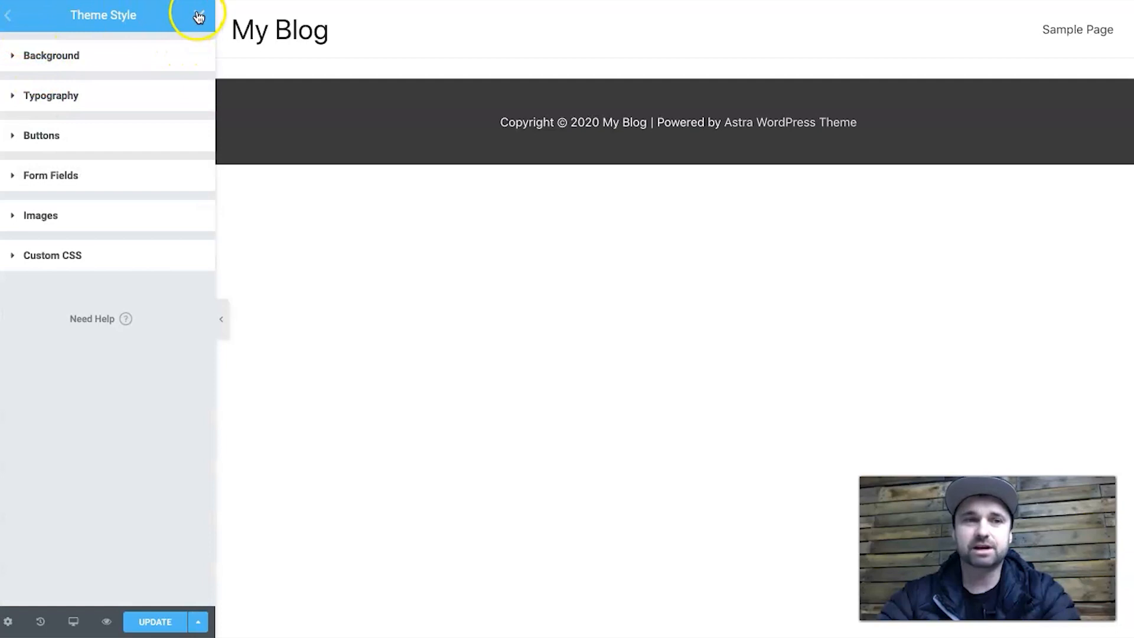
left_click(197, 23)
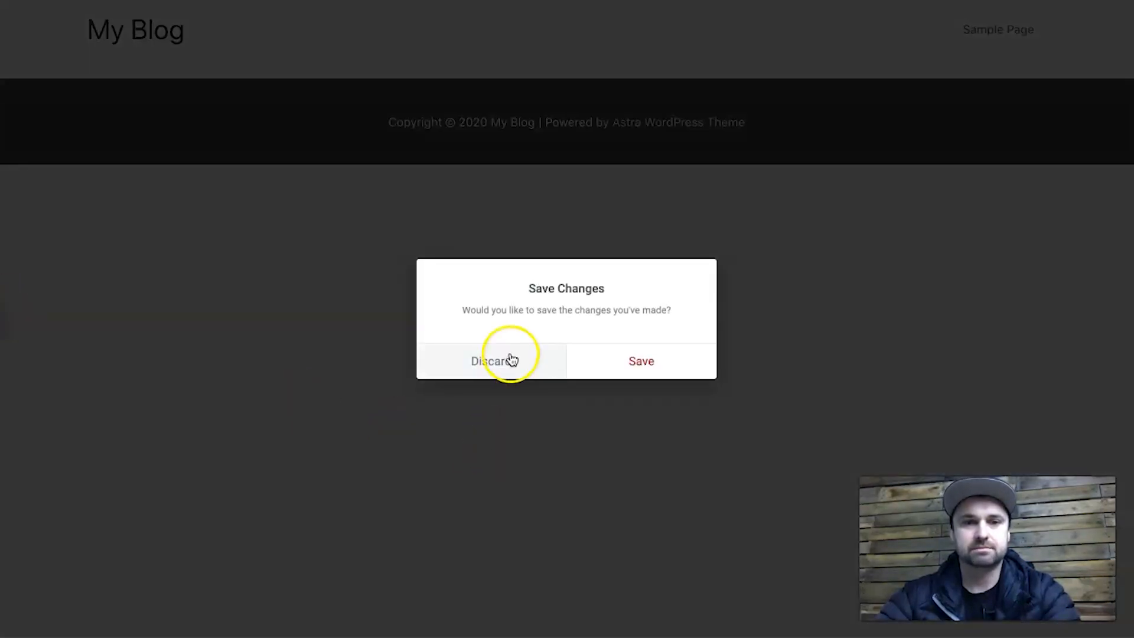
left_click(610, 362)
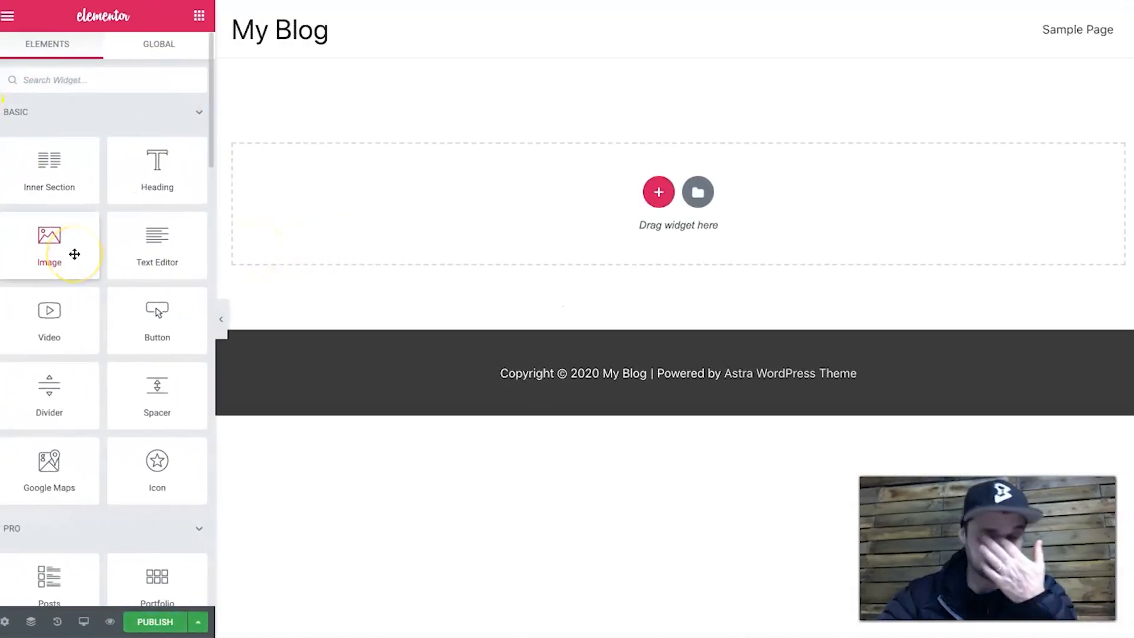
Browse the Elementor widget list through the Basic and Pro categories.
scroll(59, 248, "down", 2)
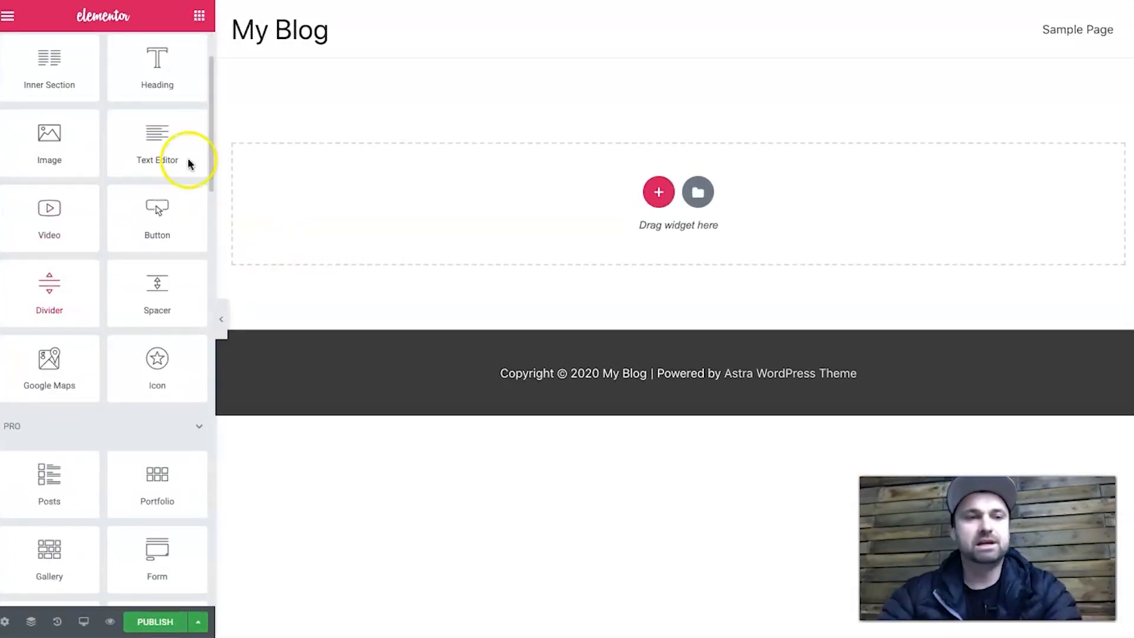
scroll(104, 283, "up", 2)
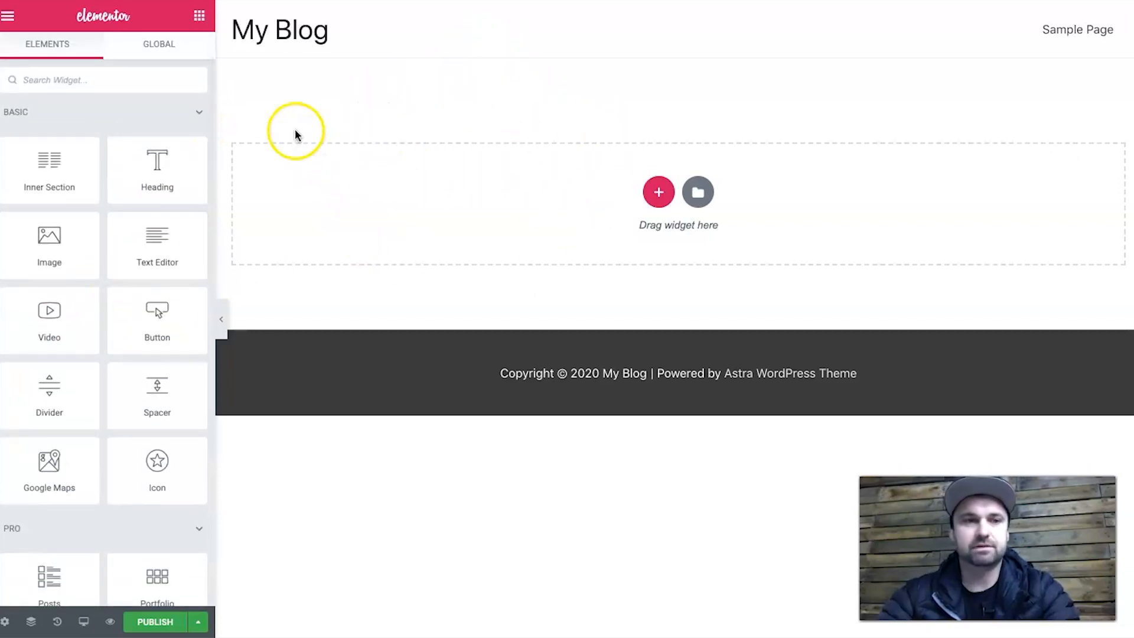
scroll(83, 304, "down", 3)
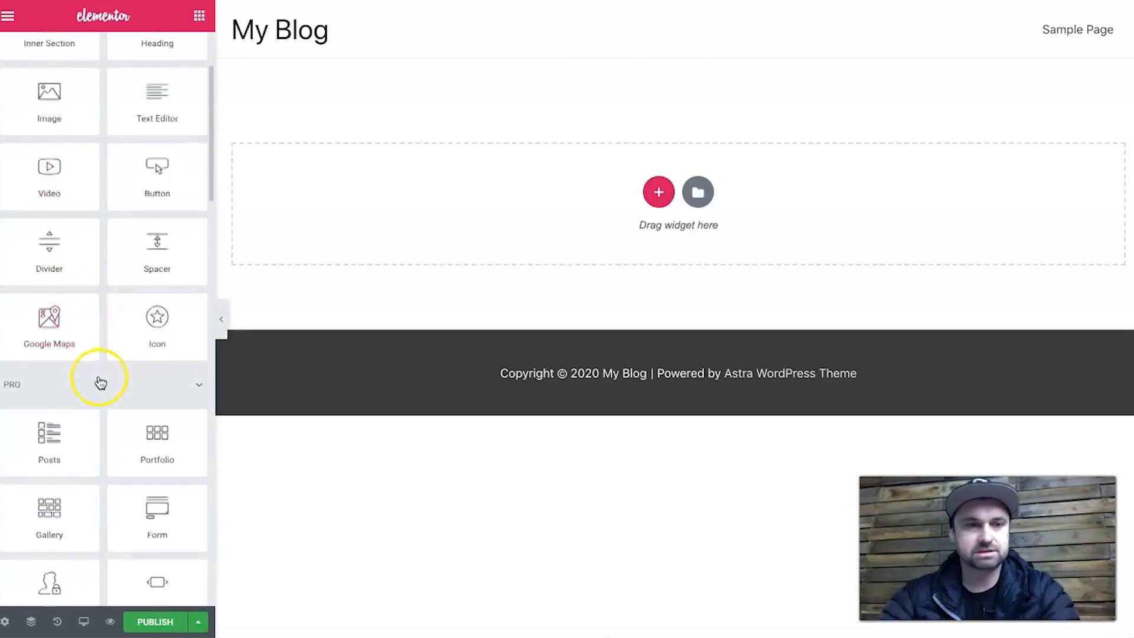
scroll(101, 385, "down", 4)
scroll(13, 258, "down", 8)
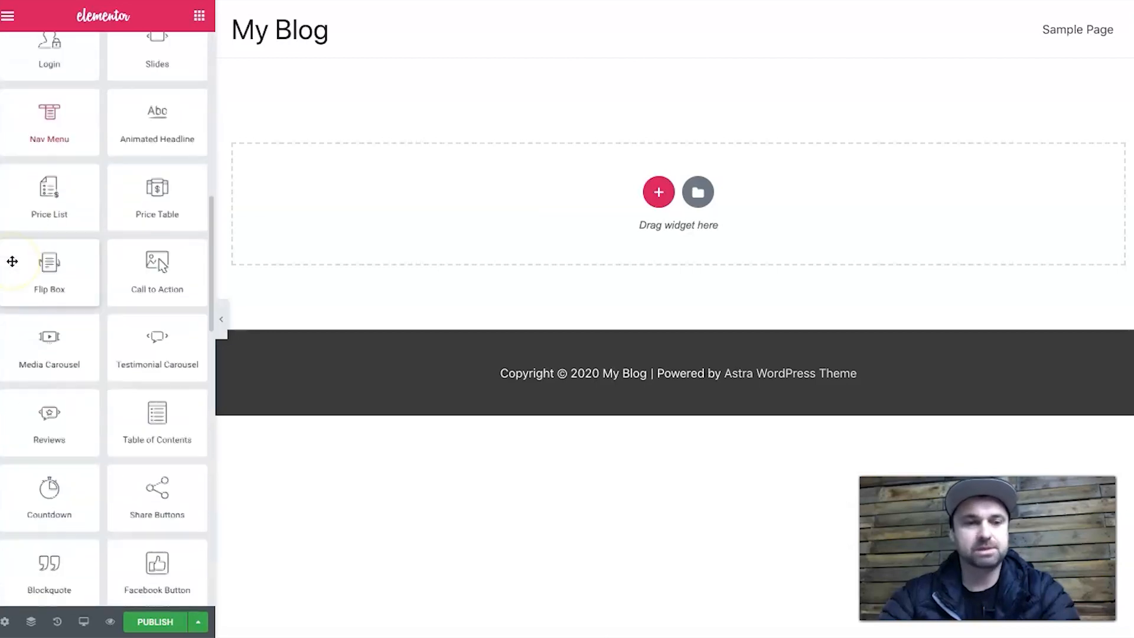
Open the template library and browse its ready-made page templates.
scroll(107, 127, "up", 15)
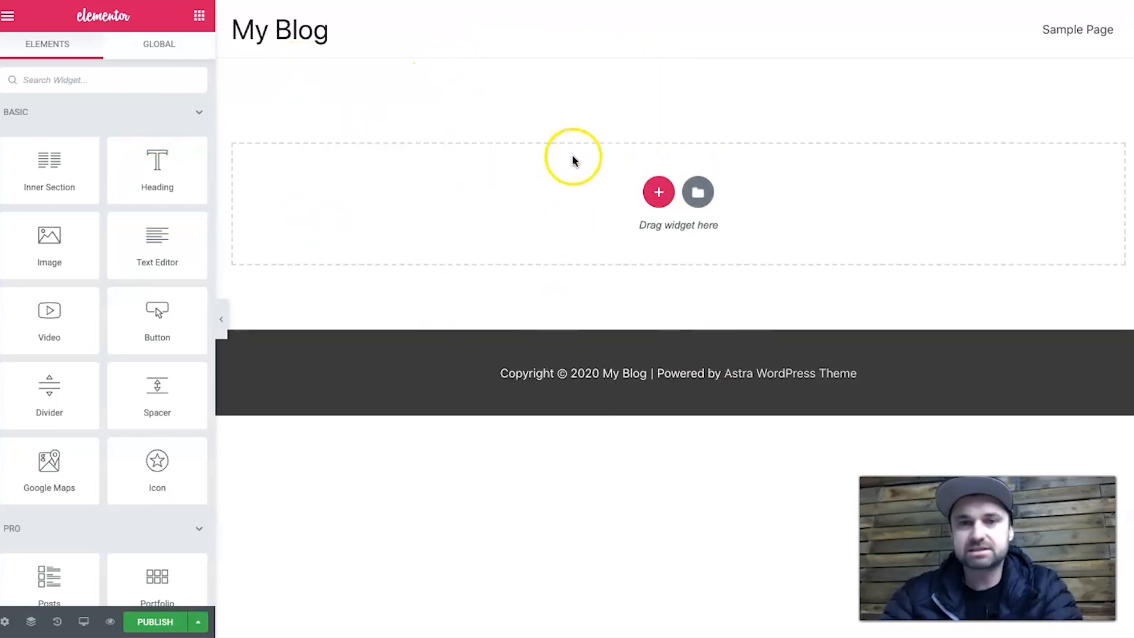
left_click(699, 194)
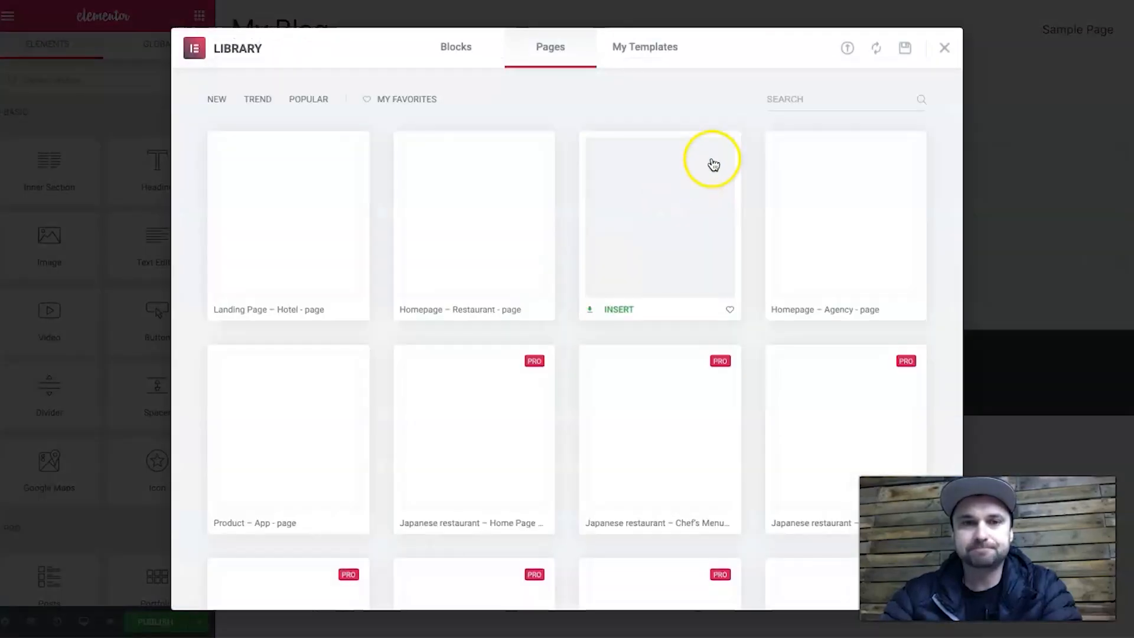
scroll(511, 158, "down", 20)
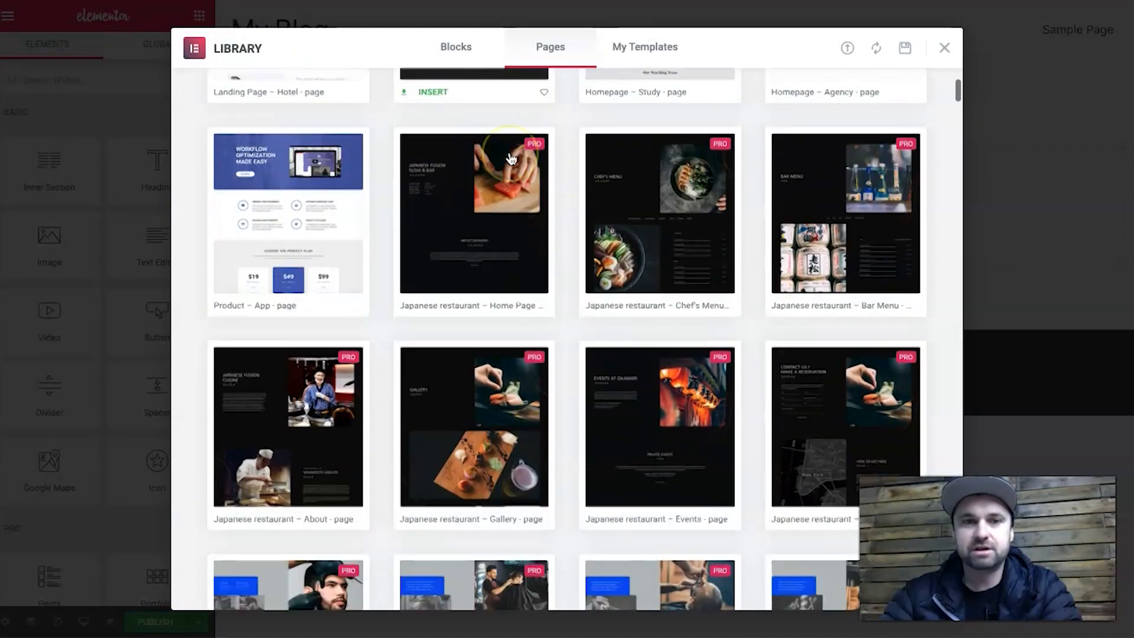
scroll(546, 406, "down", 20)
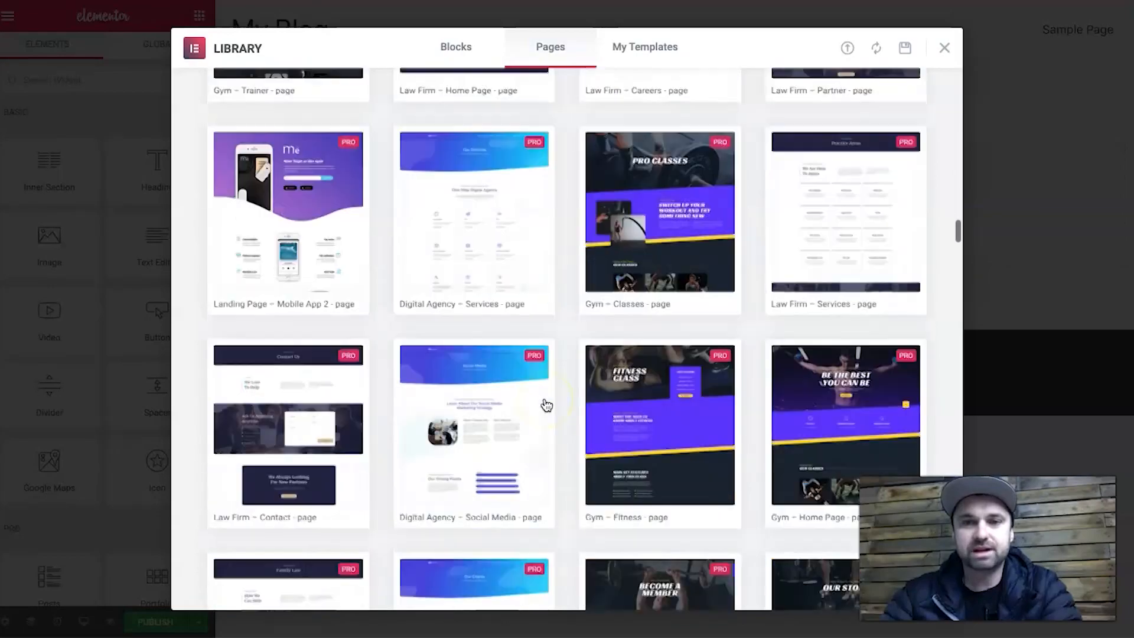
scroll(546, 406, "up", 20)
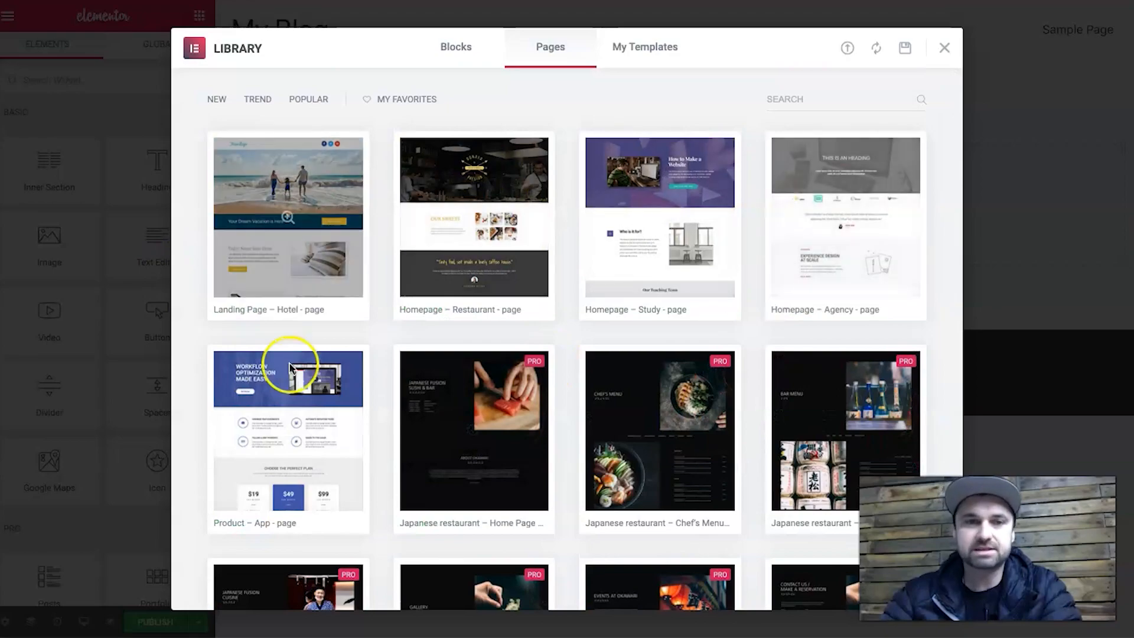
scroll(629, 236, "down", 2)
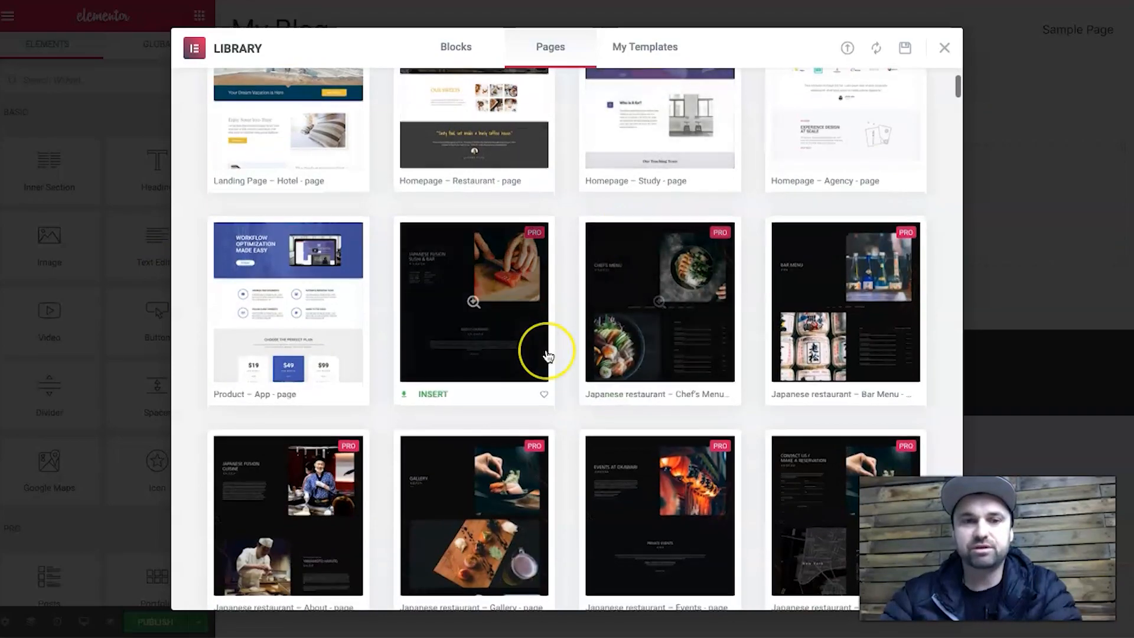
scroll(547, 354, "down", 15)
scroll(546, 355, "up", 20)
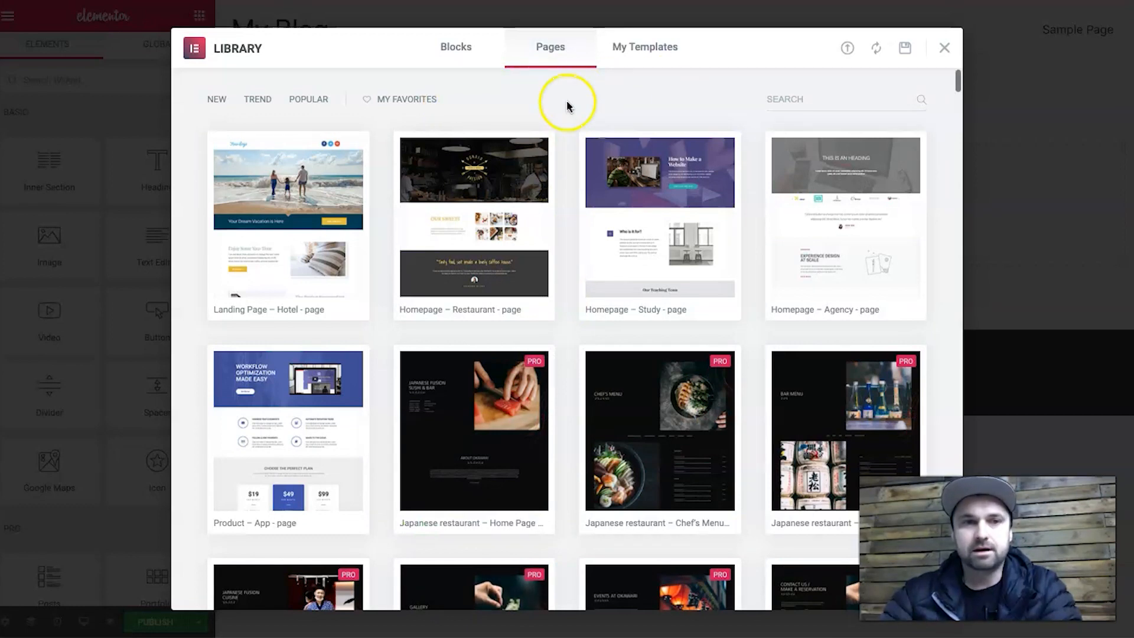
mouse_move(464, 216)
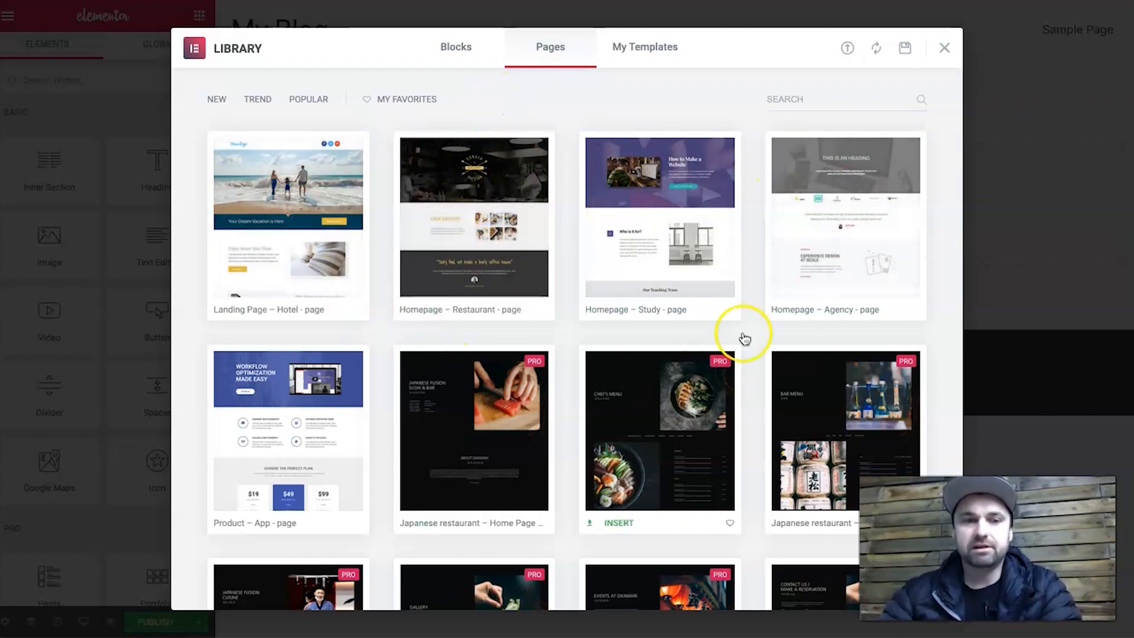
Browse the ready-made block templates in the library.
left_click(459, 40)
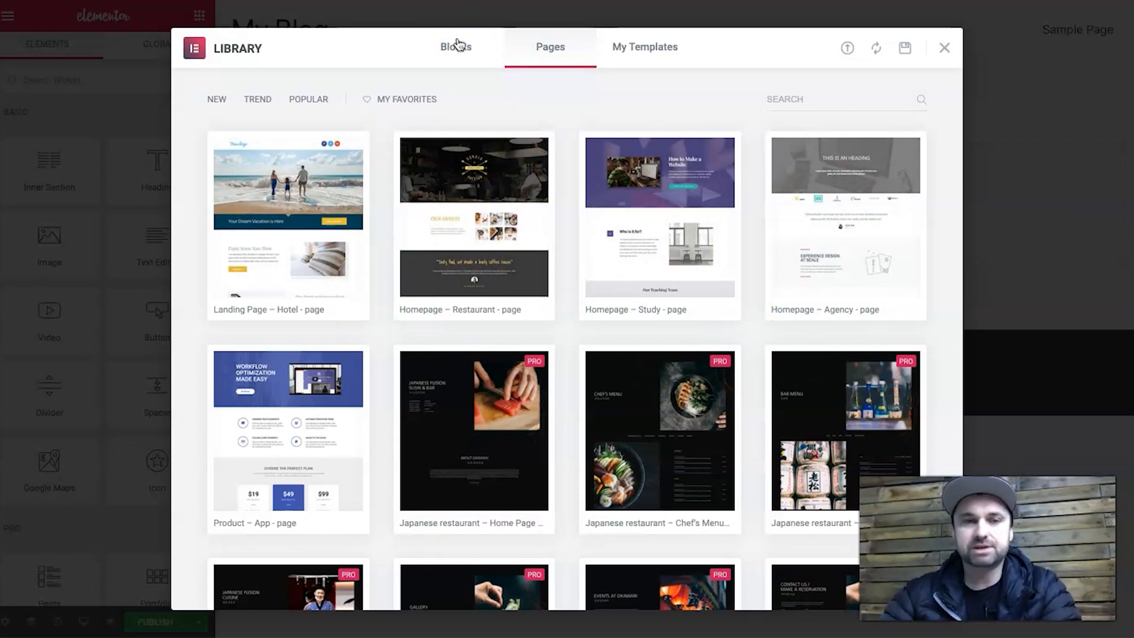
scroll(566, 295, "down", 5)
scroll(566, 304, "down", 9)
scroll(566, 303, "up", 14)
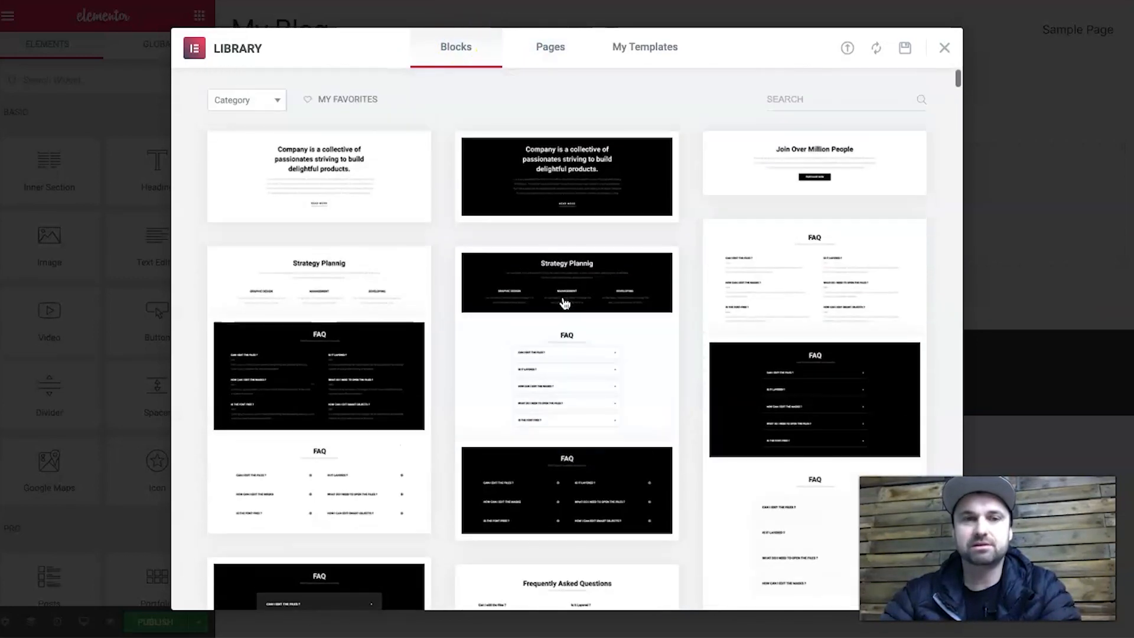
Return to the page templates and look through them as far as the Landing Page – Chiropractor template.
left_click(537, 56)
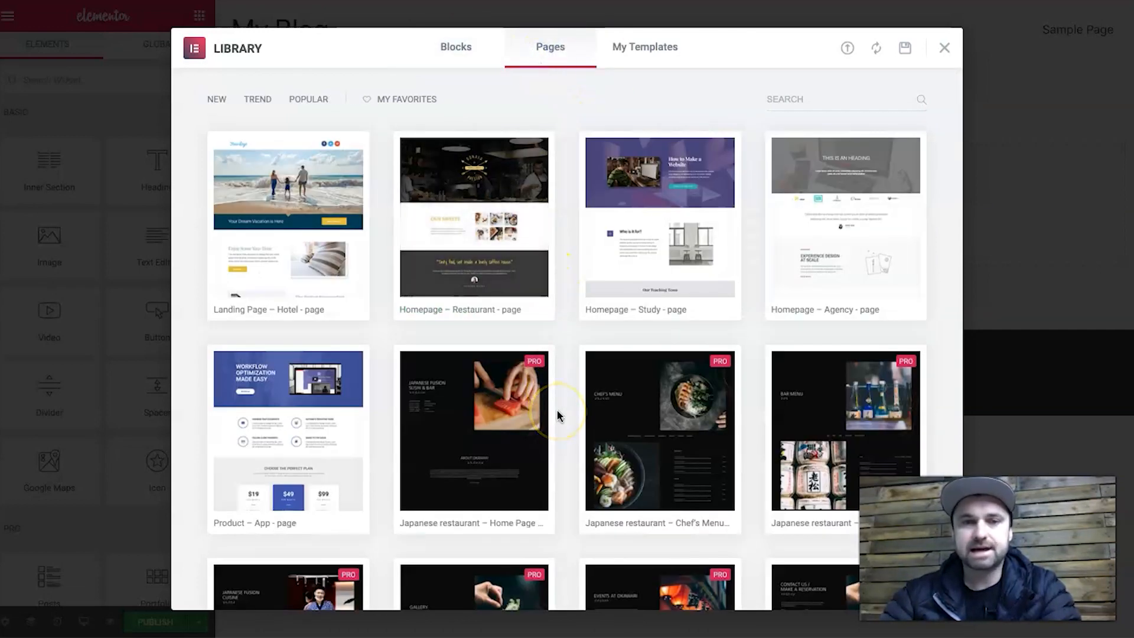
scroll(558, 409, "down", 10)
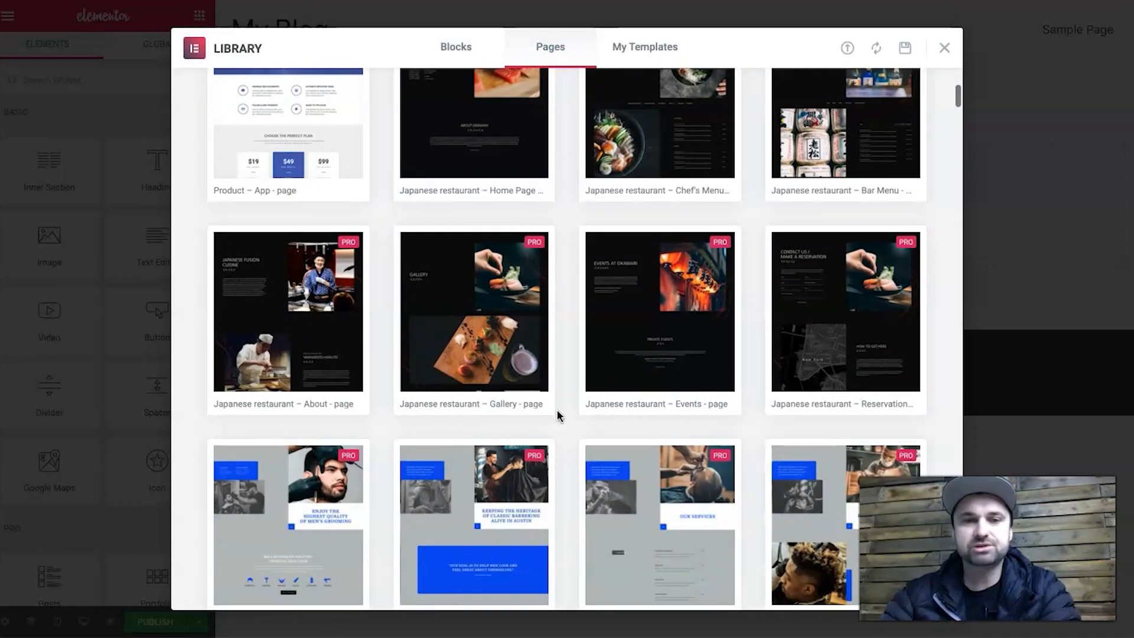
scroll(557, 410, "down", 4)
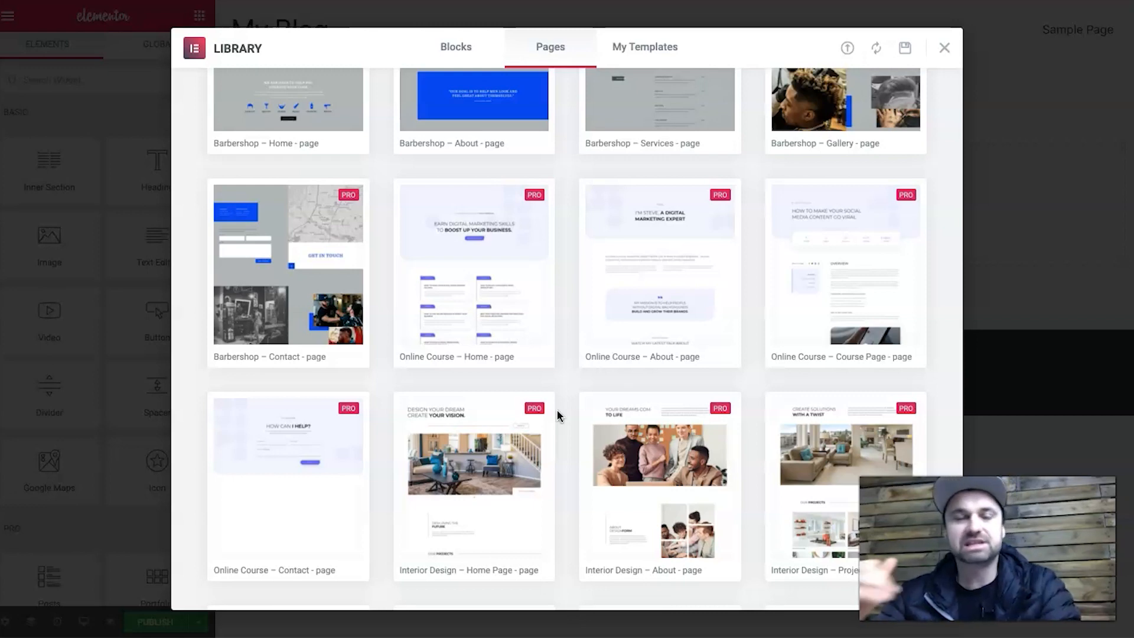
scroll(557, 409, "down", 1)
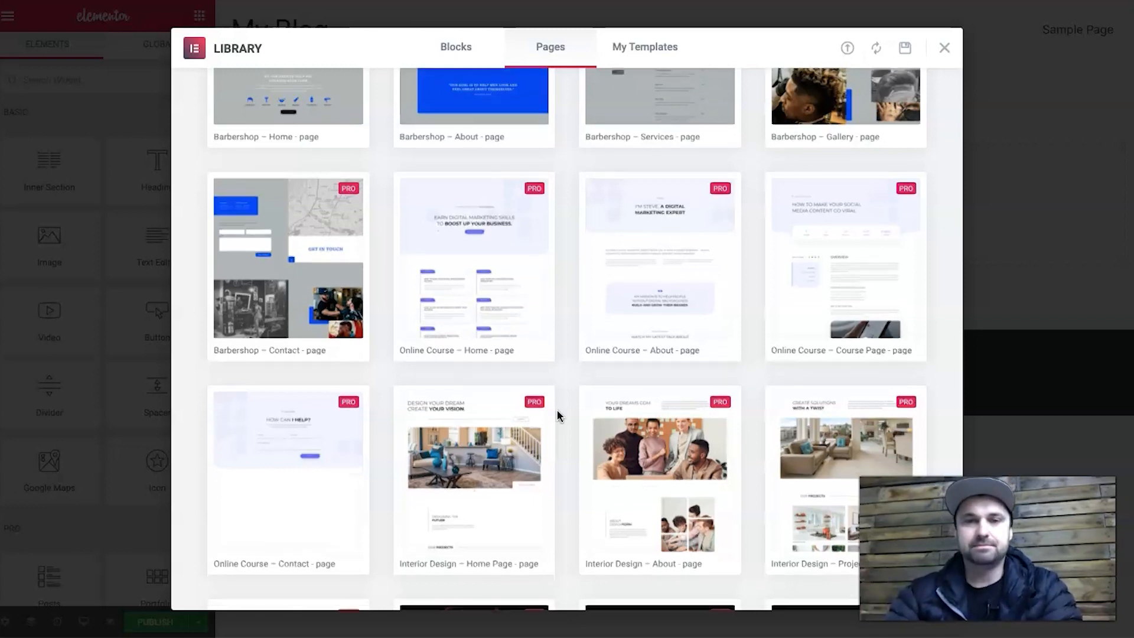
left_click(596, 357)
scroll(595, 357, "up", 13)
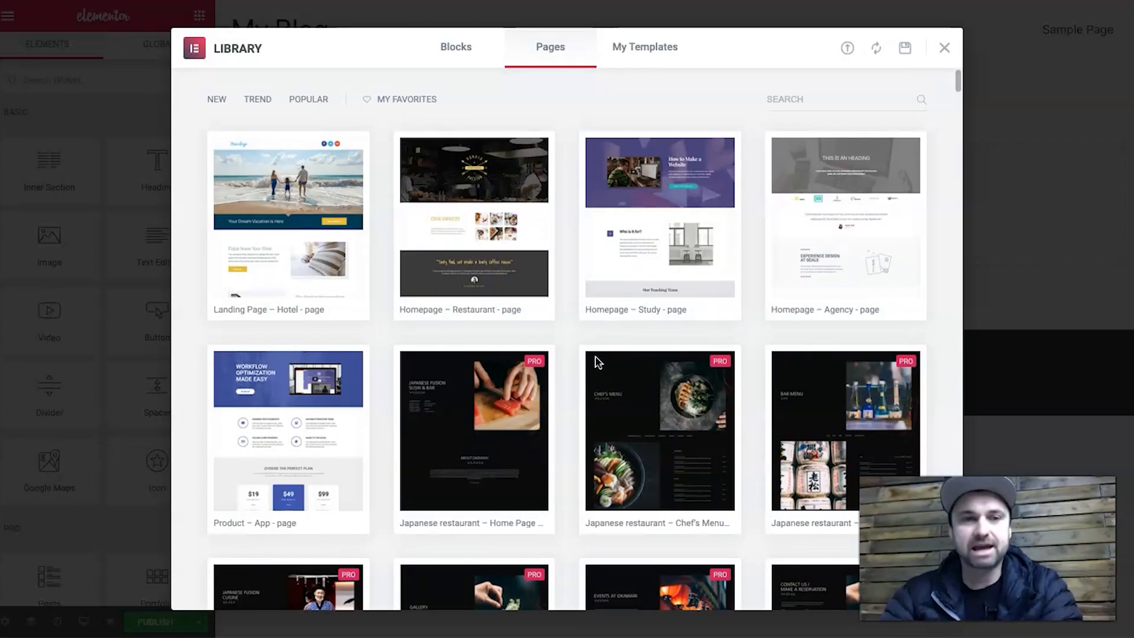
scroll(595, 357, "down", 4)
scroll(596, 361, "down", 18)
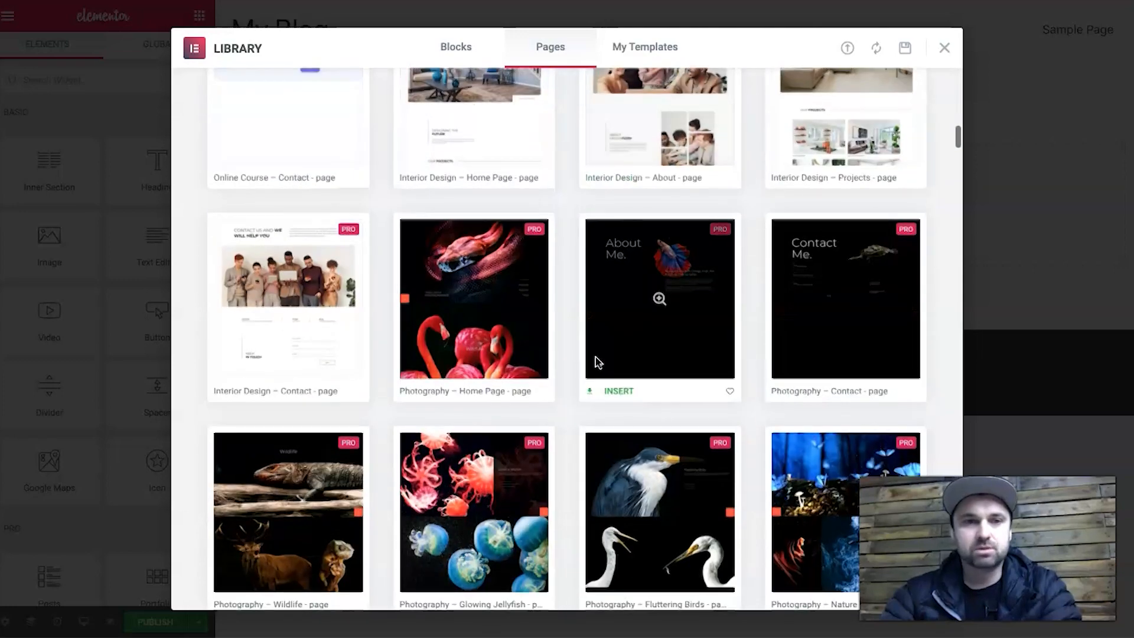
scroll(596, 360, "up", 9)
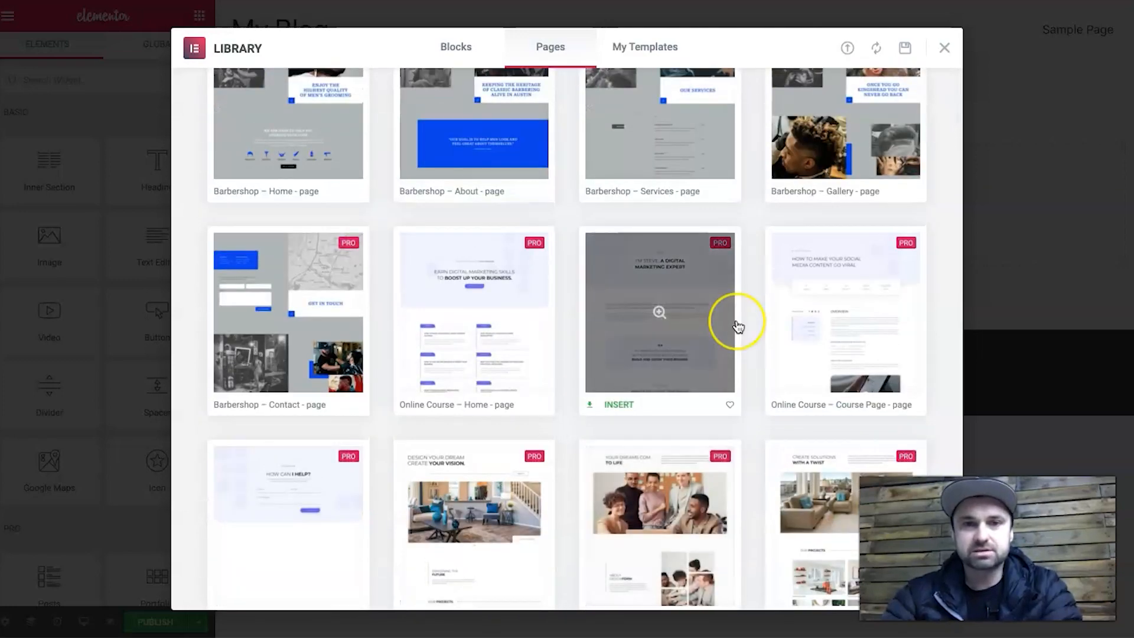
scroll(735, 319, "up", 13)
scroll(785, 278, "down", 20)
scroll(799, 269, "down", 8)
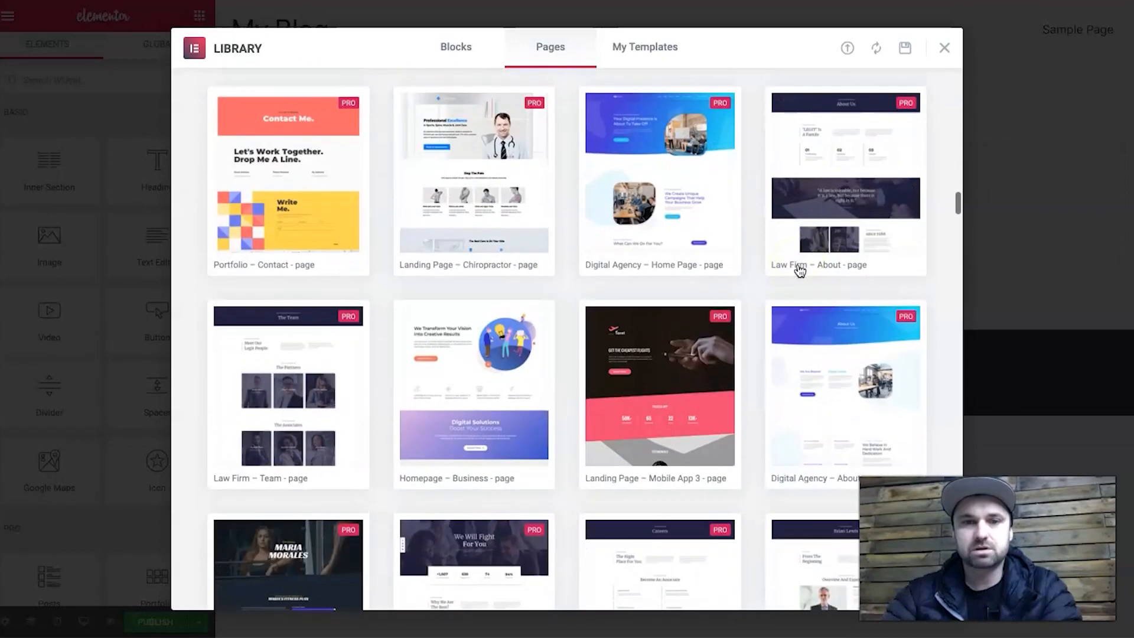
scroll(756, 307, "up", 2)
mouse_move(675, 268)
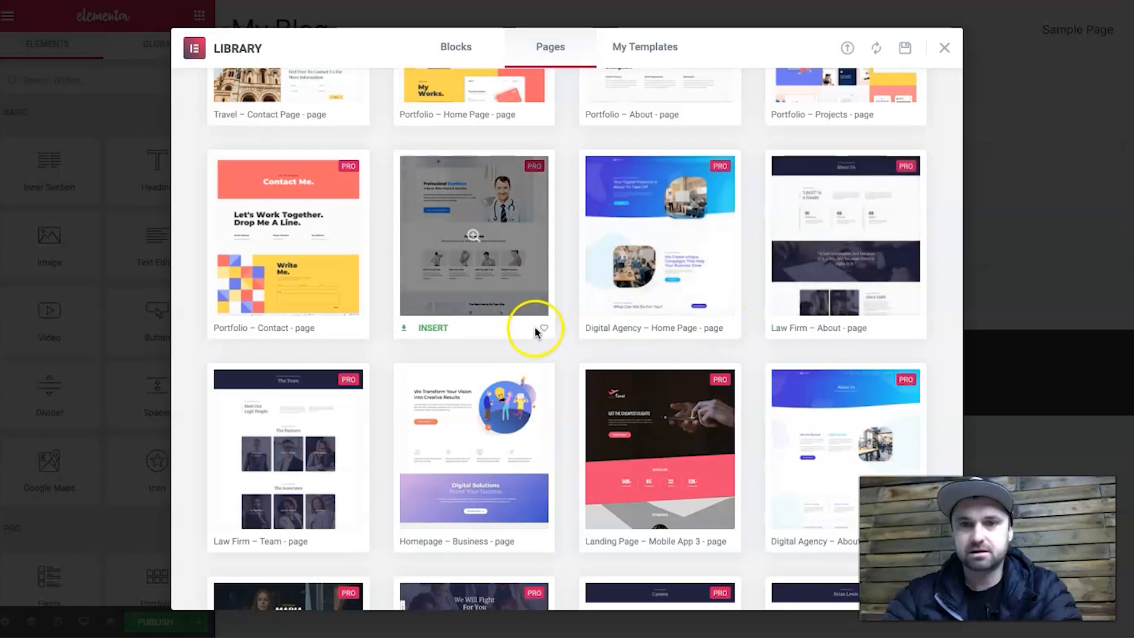
scroll(595, 321, "up", 1)
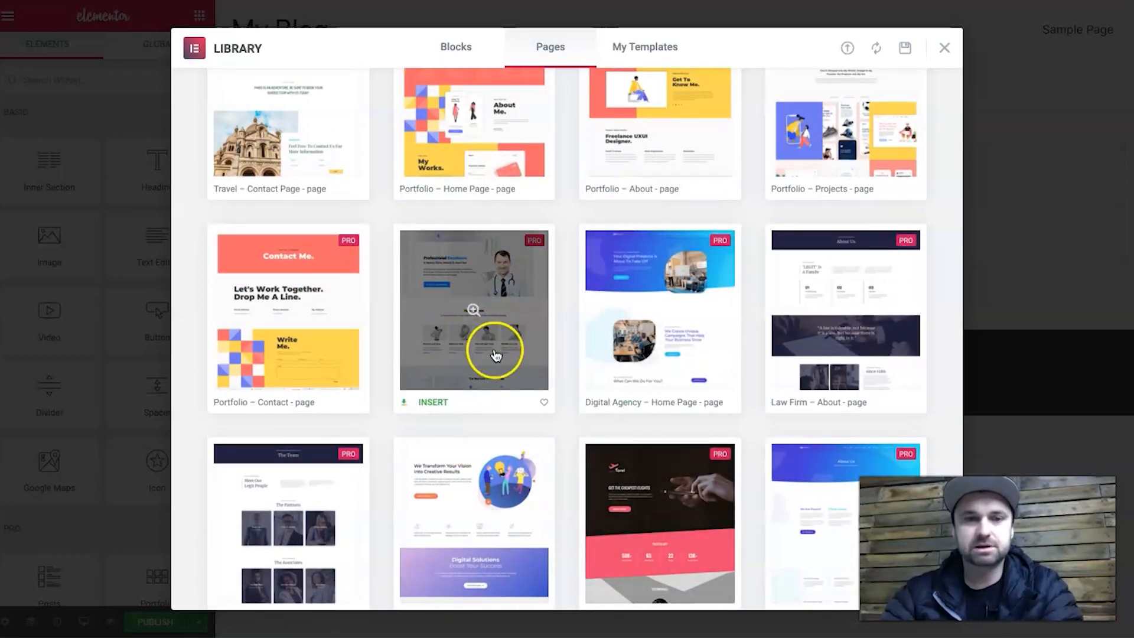
Preview the Landing Page – Chiropractor template through its sections and insert it into the page.
left_click(480, 320)
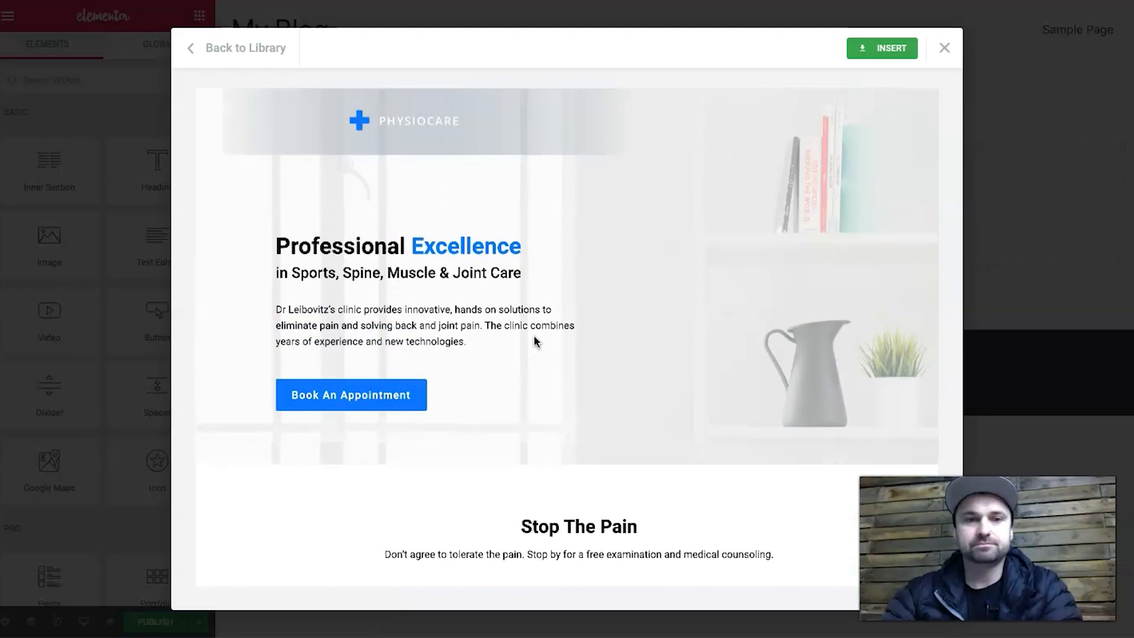
scroll(533, 335, "down", 15)
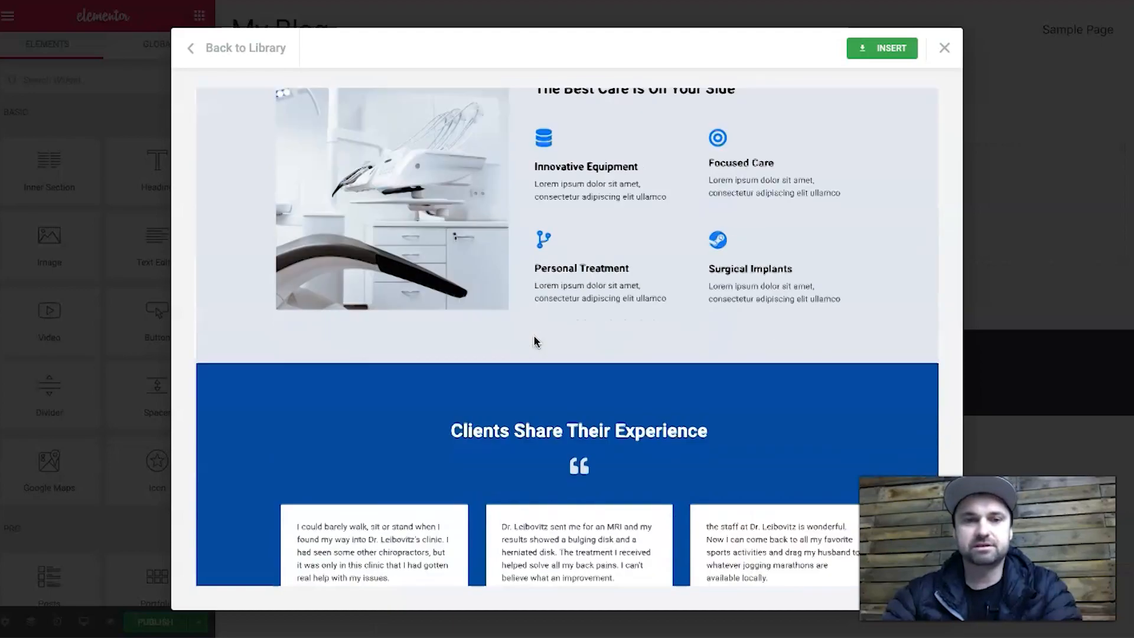
scroll(533, 335, "up", 15)
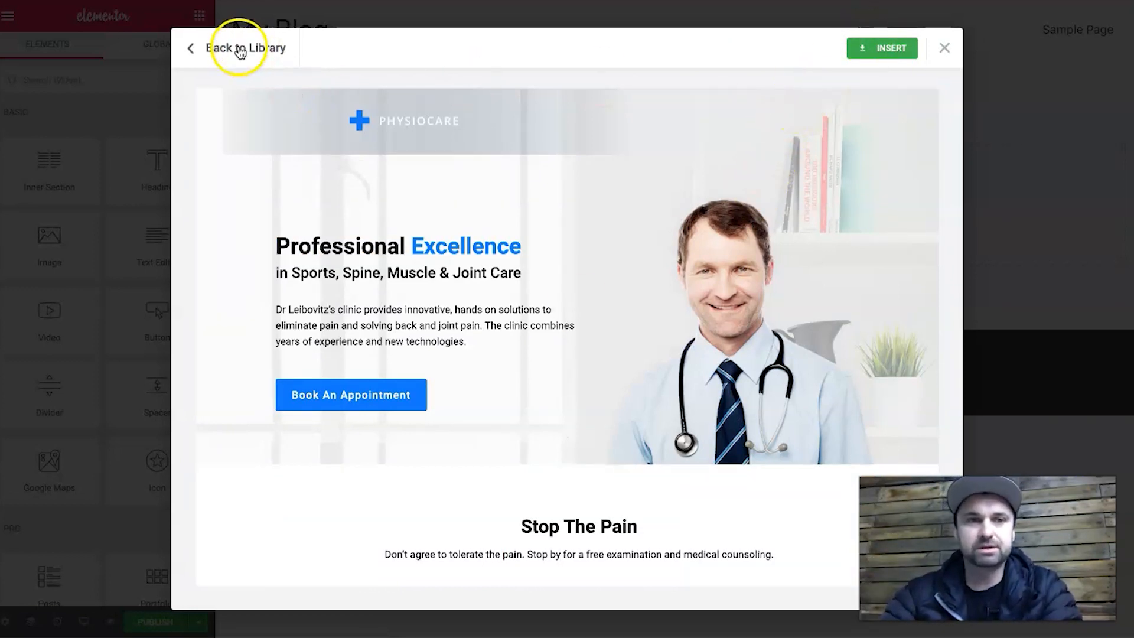
left_click(861, 52)
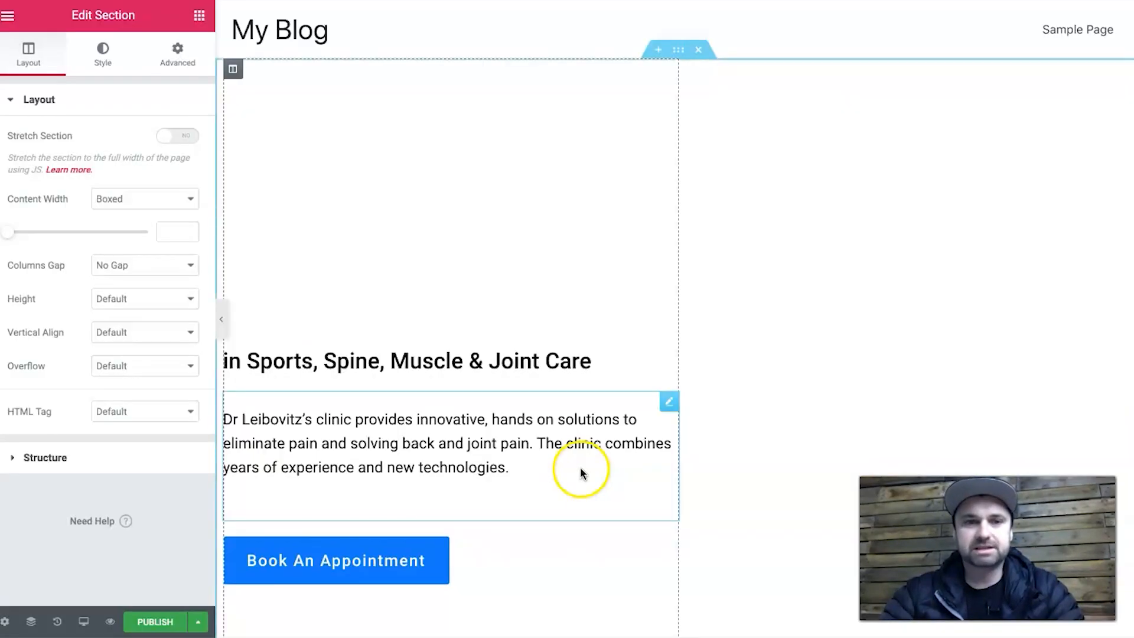
Look over the sections of the inserted chiropractor landing page and publish the page.
scroll(807, 373, "down", 5)
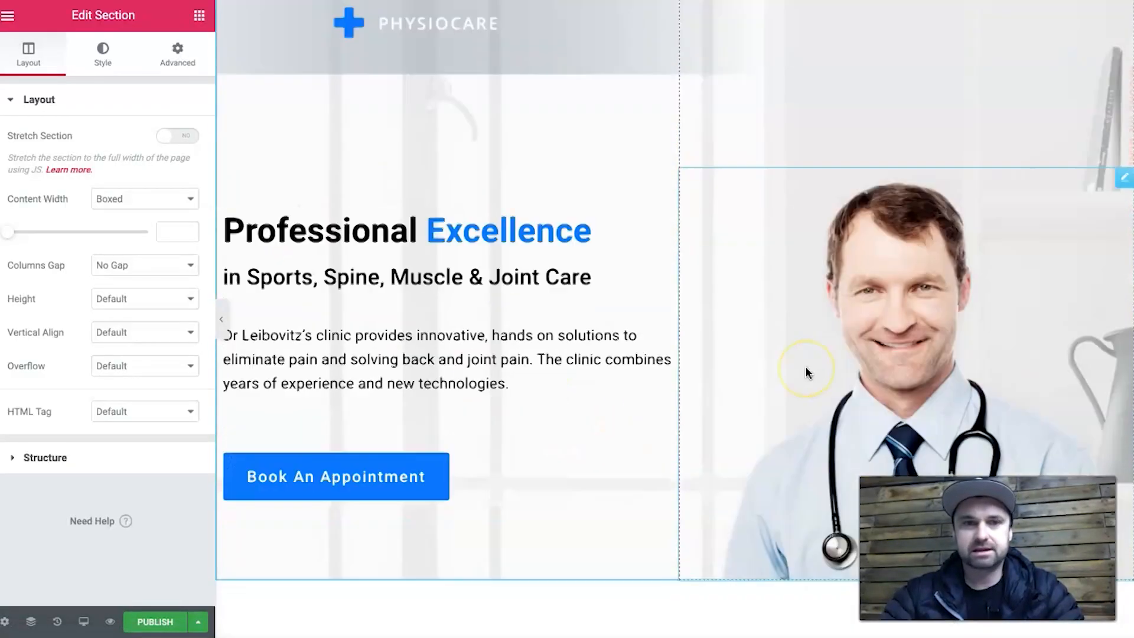
scroll(807, 372, "down", 20)
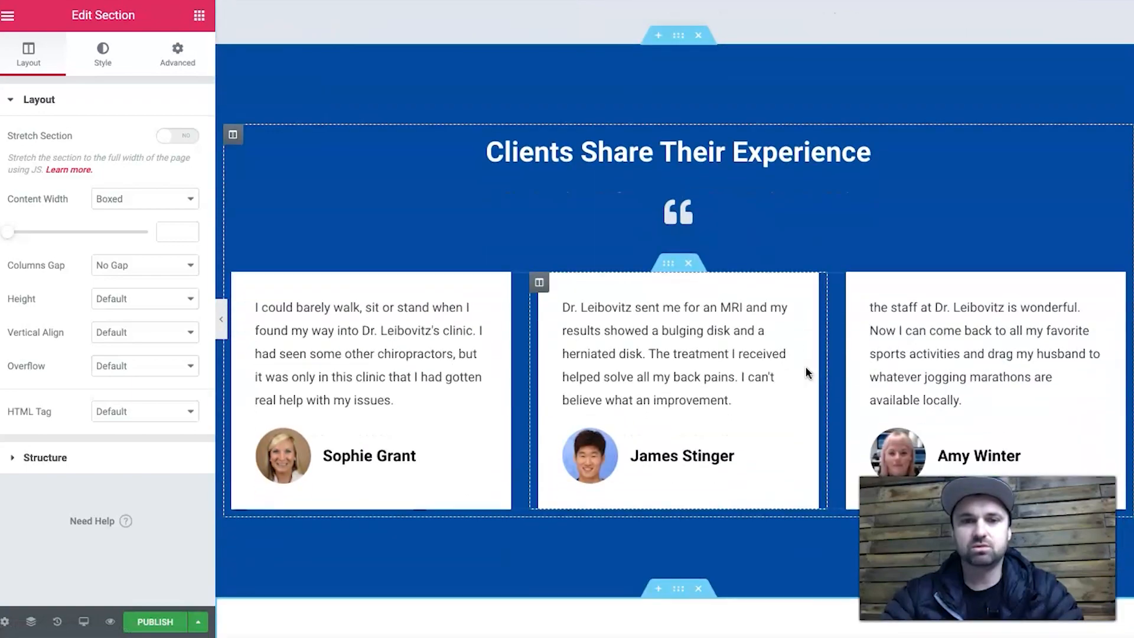
scroll(807, 372, "down", 10)
scroll(807, 373, "up", 20)
left_click(487, 214)
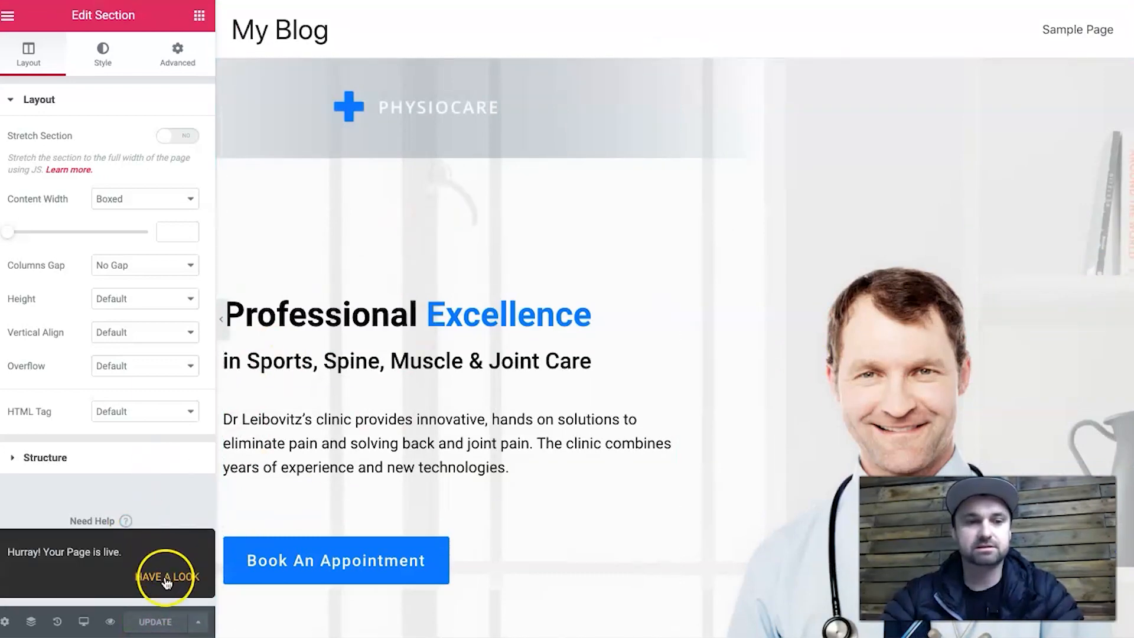
View the published page on the live site and look through its sections.
left_click(166, 577)
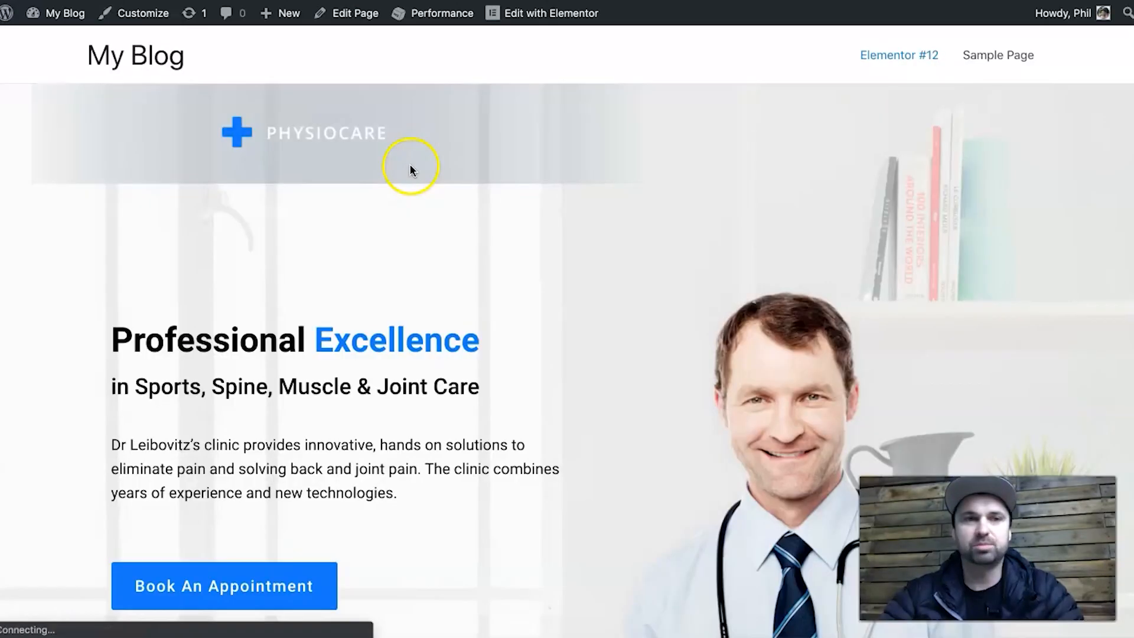
scroll(609, 339, "down", 10)
scroll(609, 341, "down", 15)
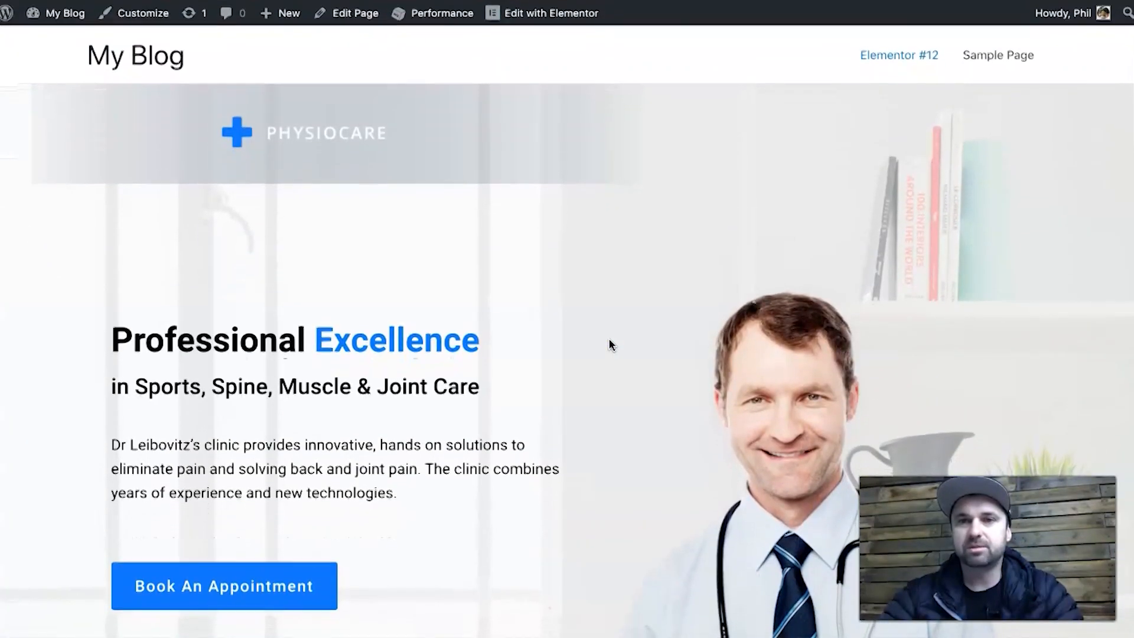
Return to the Elementor editor and open the content settings of the "in Sports, Spine, Muscle & Joint Care" heading.
left_click(544, 56)
left_click(359, 190)
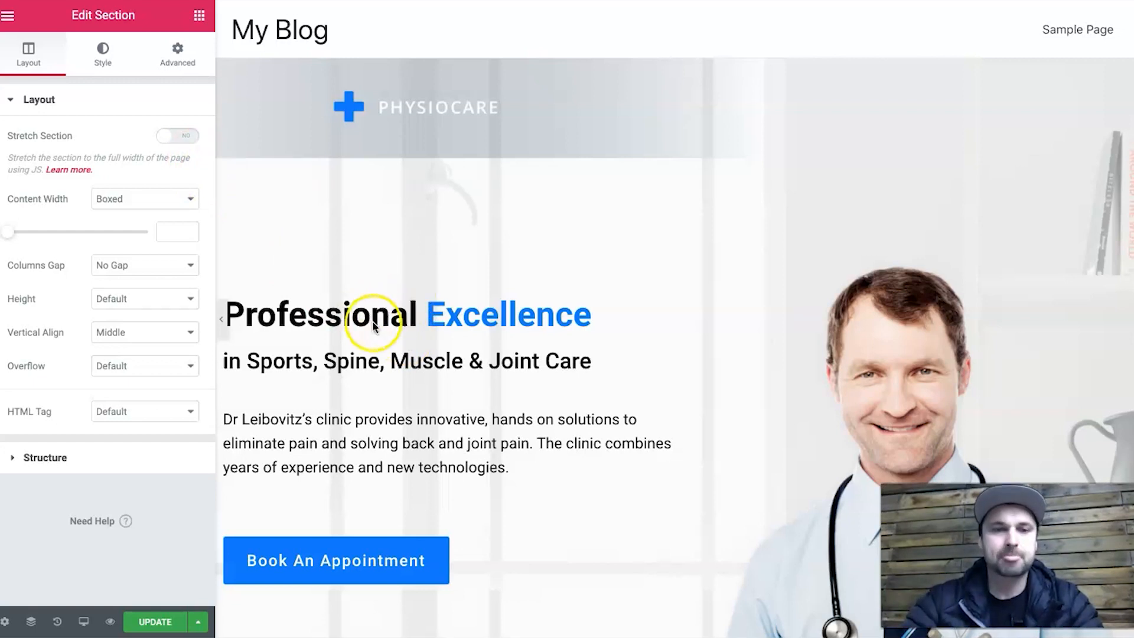
left_click(400, 364)
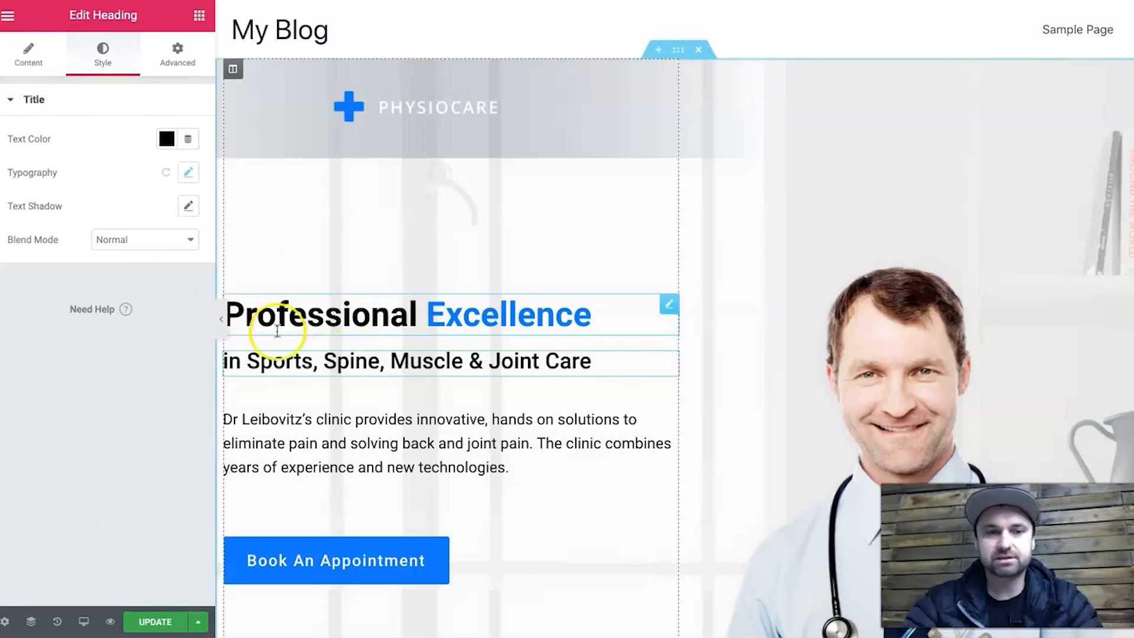
left_click(28, 56)
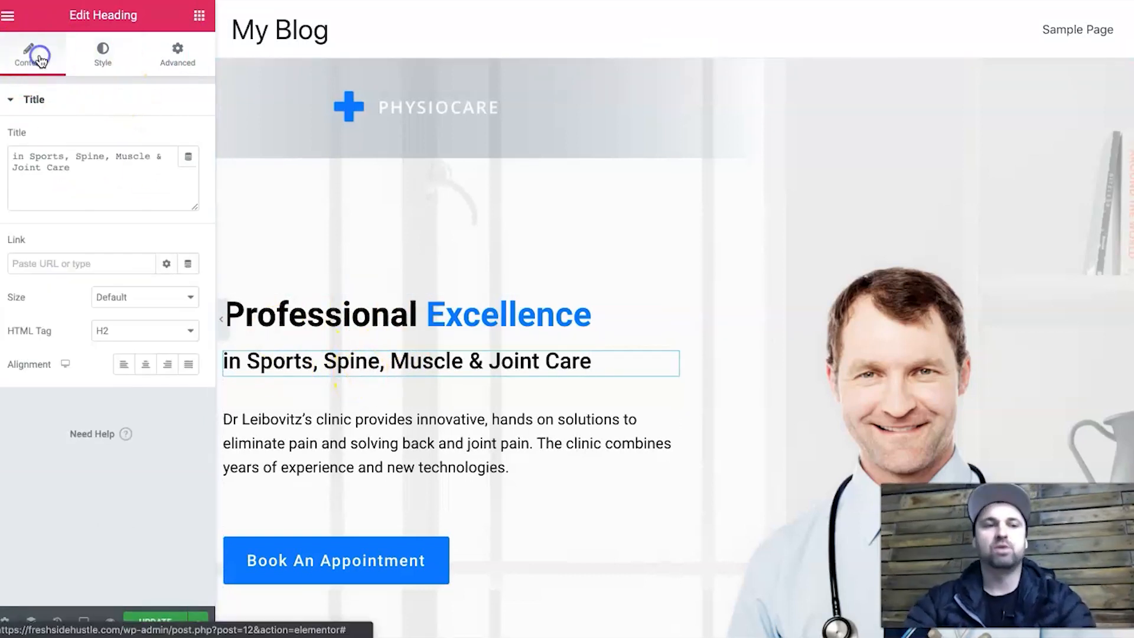
Try right alignment on the "in Sports, Spine, Muscle & Joint Care" heading, and set its alignment to left.
triple_click(74, 158)
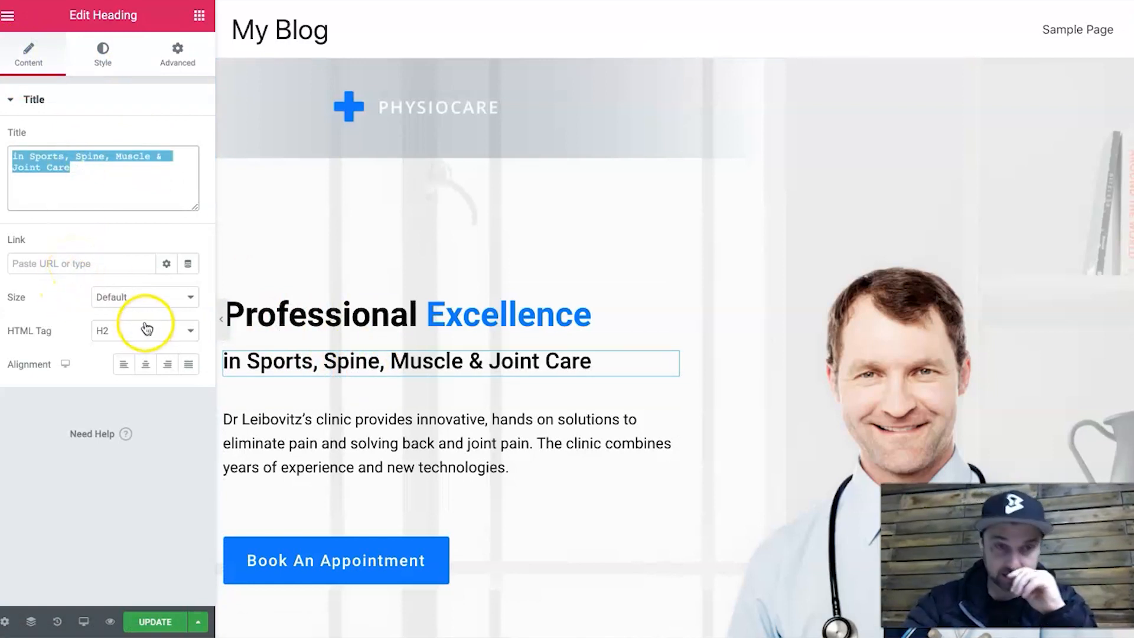
left_click(167, 369)
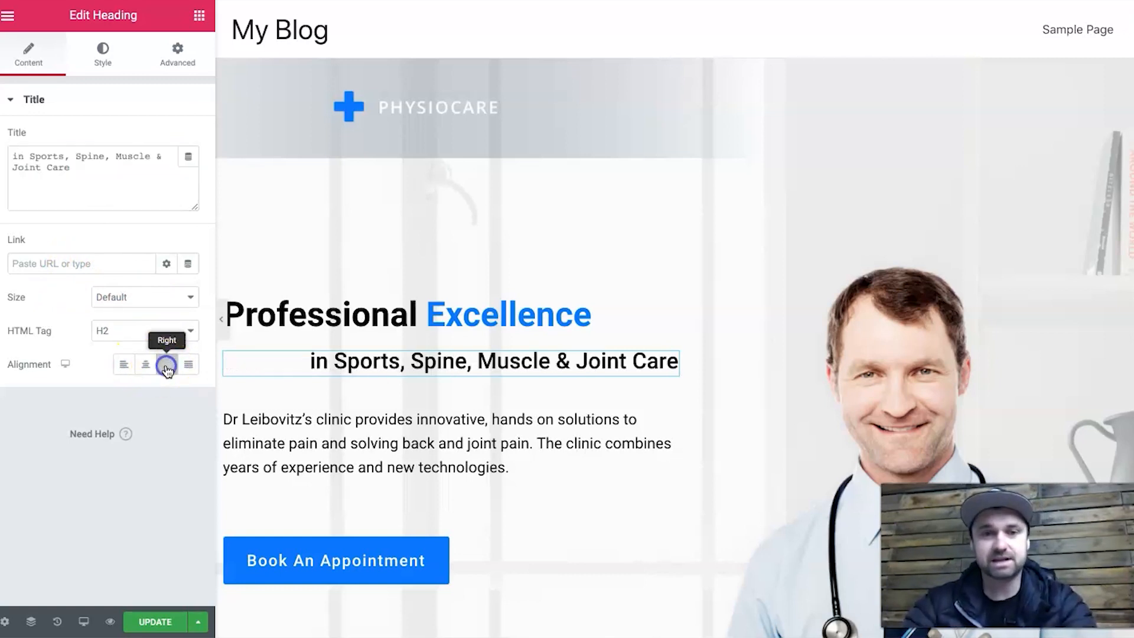
left_click(125, 365)
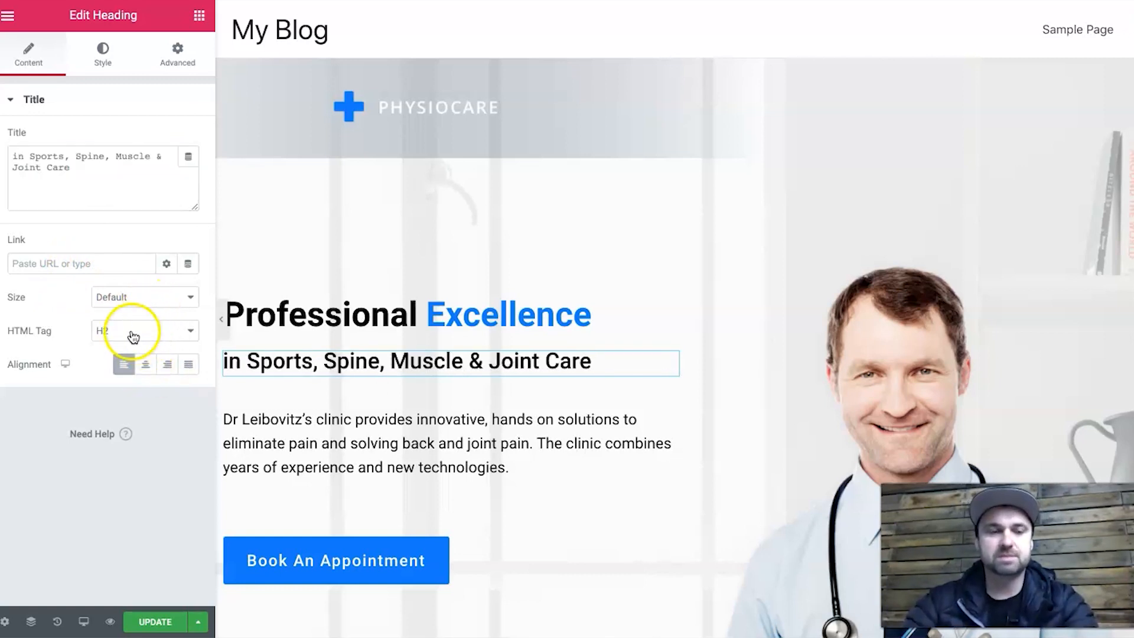
Look over the HTML tag options and the style and typography settings of the "in Sports, Spine, Muscle & Joint Care" heading.
left_click(127, 335)
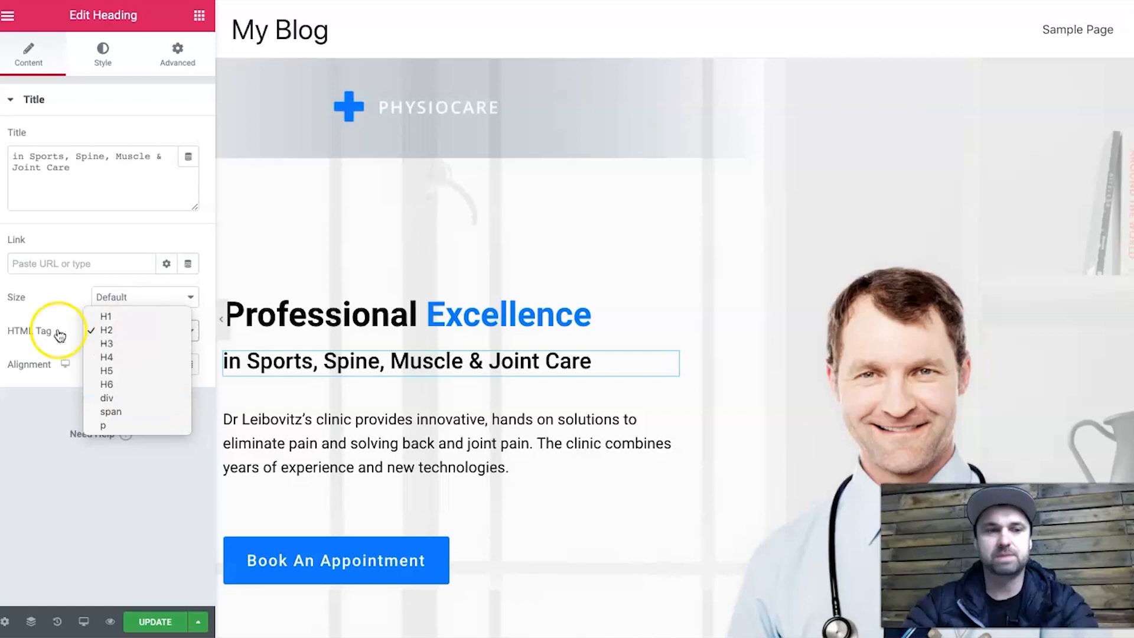
left_click(62, 309)
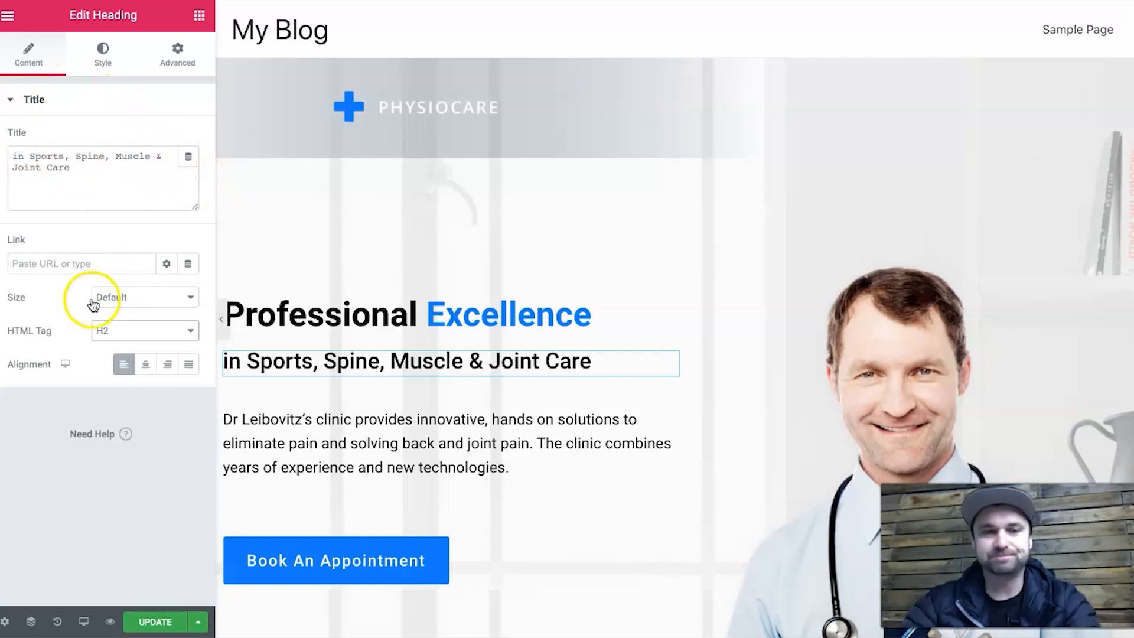
left_click(102, 48)
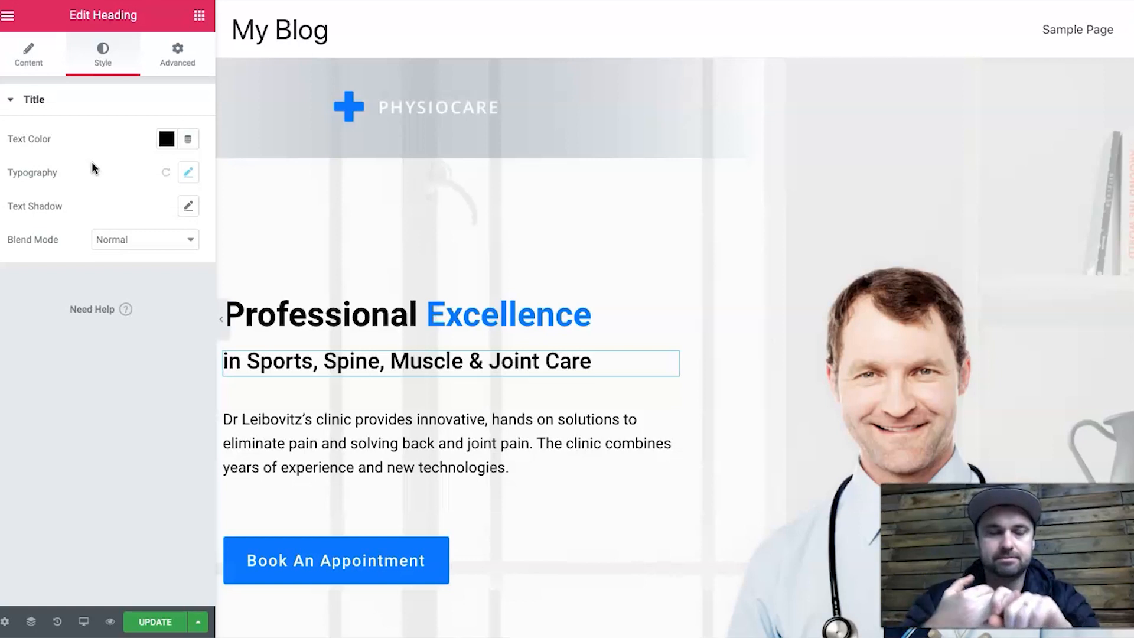
triple_click(301, 350)
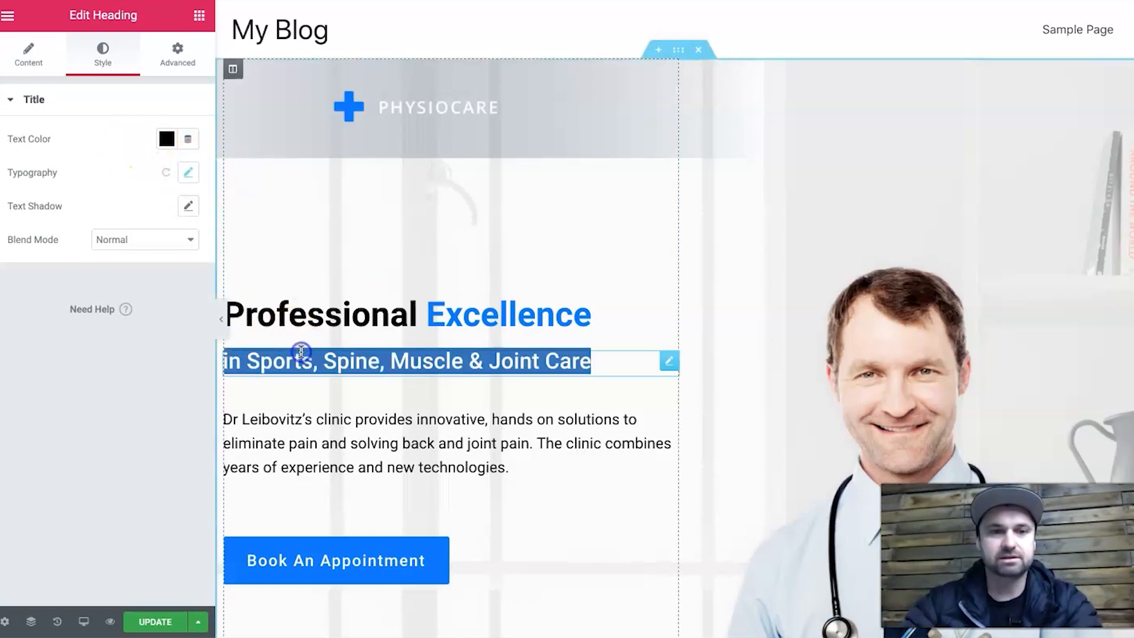
left_click(189, 171)
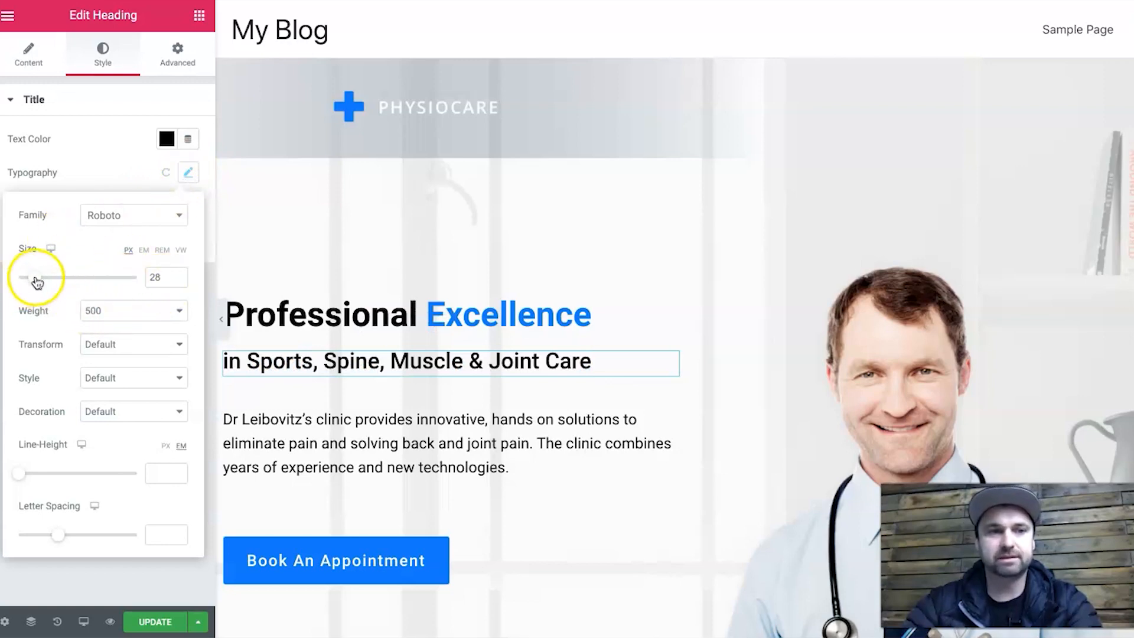
mouse_move(35, 279)
left_mouse_down()
mouse_move(51, 278)
mouse_move(36, 278)
left_mouse_up()
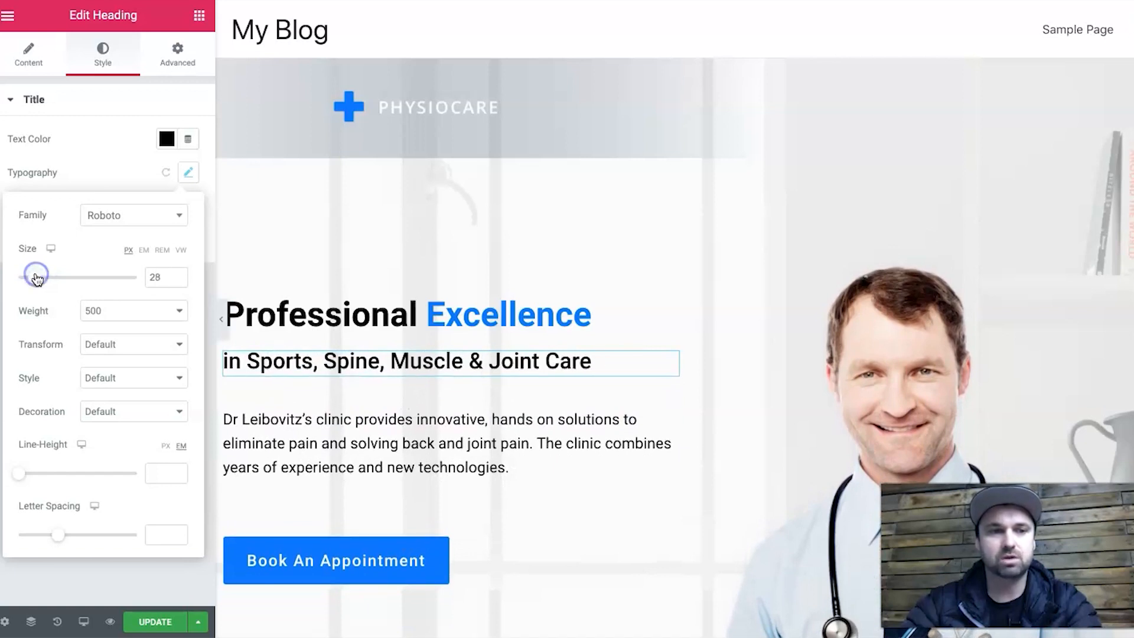
Try font weight 800 on the "in Sports, Spine, Muscle & Joint Care" heading, and set the weight back to 500.
left_click(139, 310)
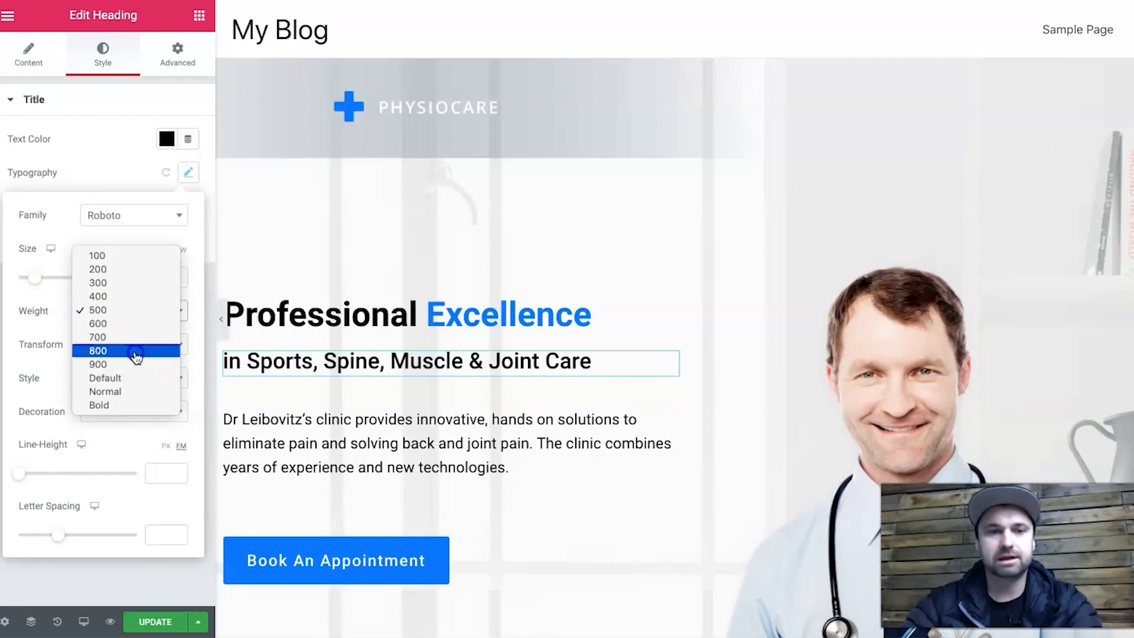
left_click(135, 353)
left_click(147, 312)
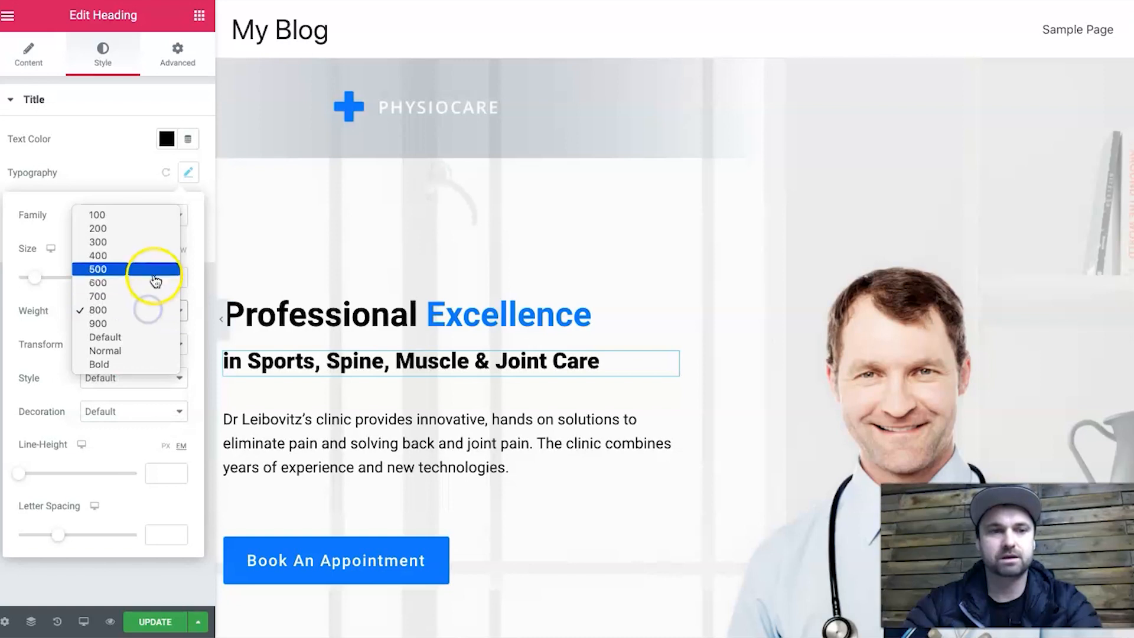
left_click(156, 269)
Look at the text transform and font family choices for the heading, and close its typography settings.
left_click(126, 348)
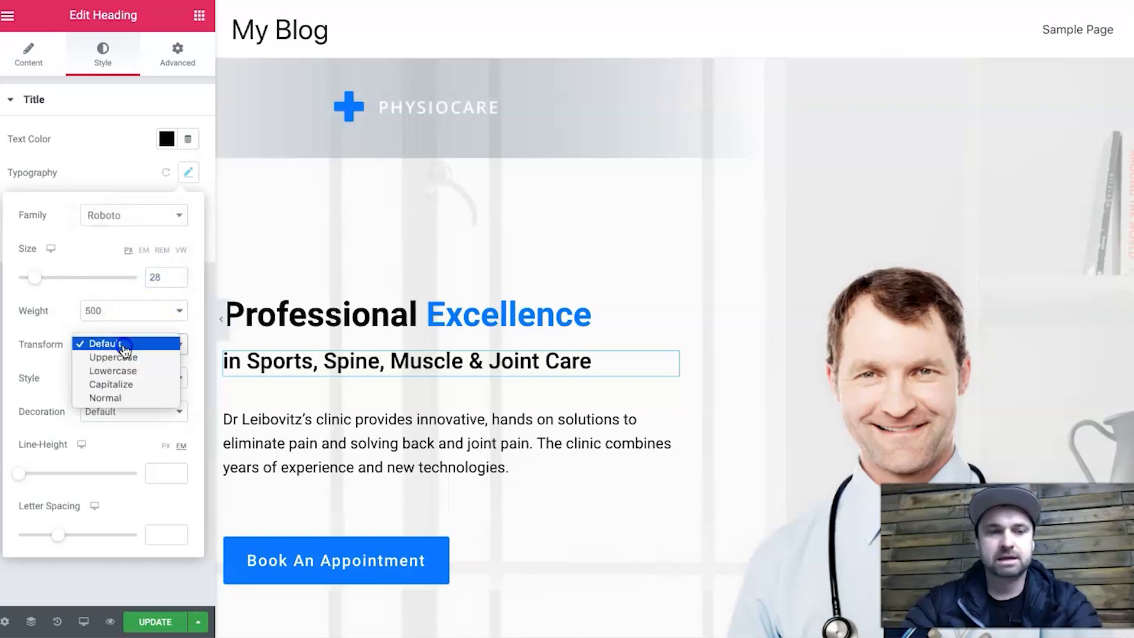
left_click(125, 344)
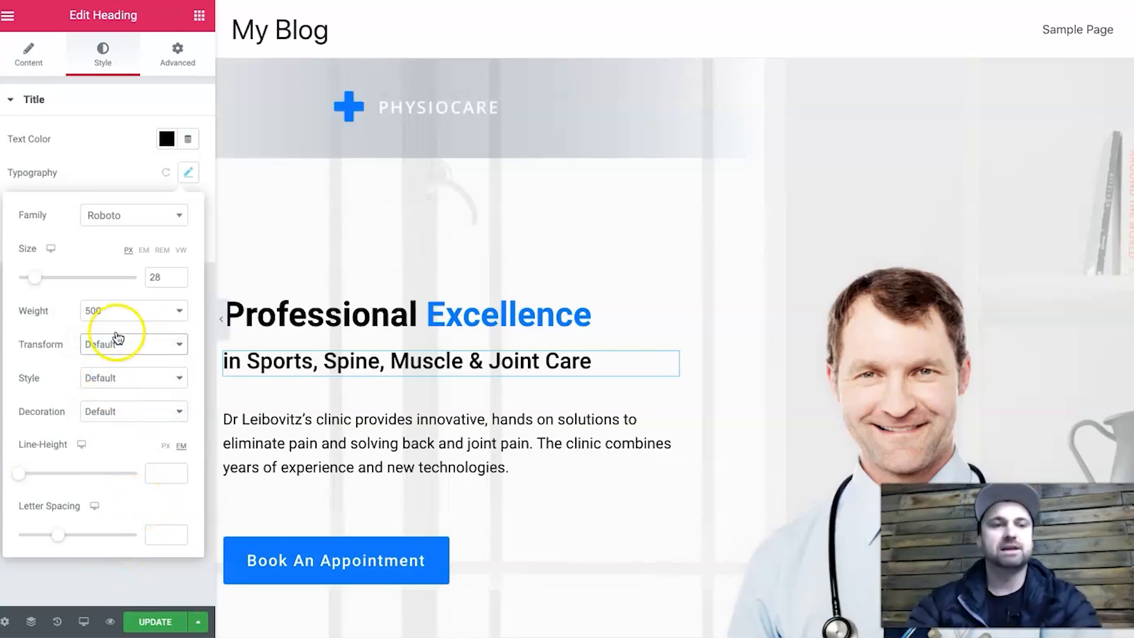
left_click(138, 216)
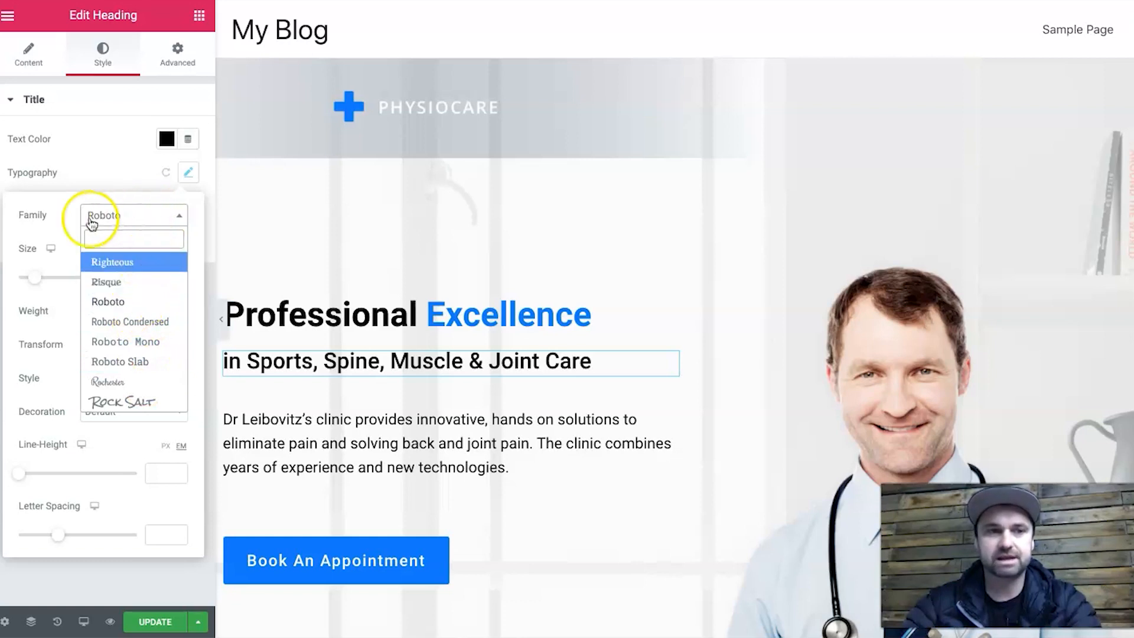
left_click(165, 218)
left_click(111, 172)
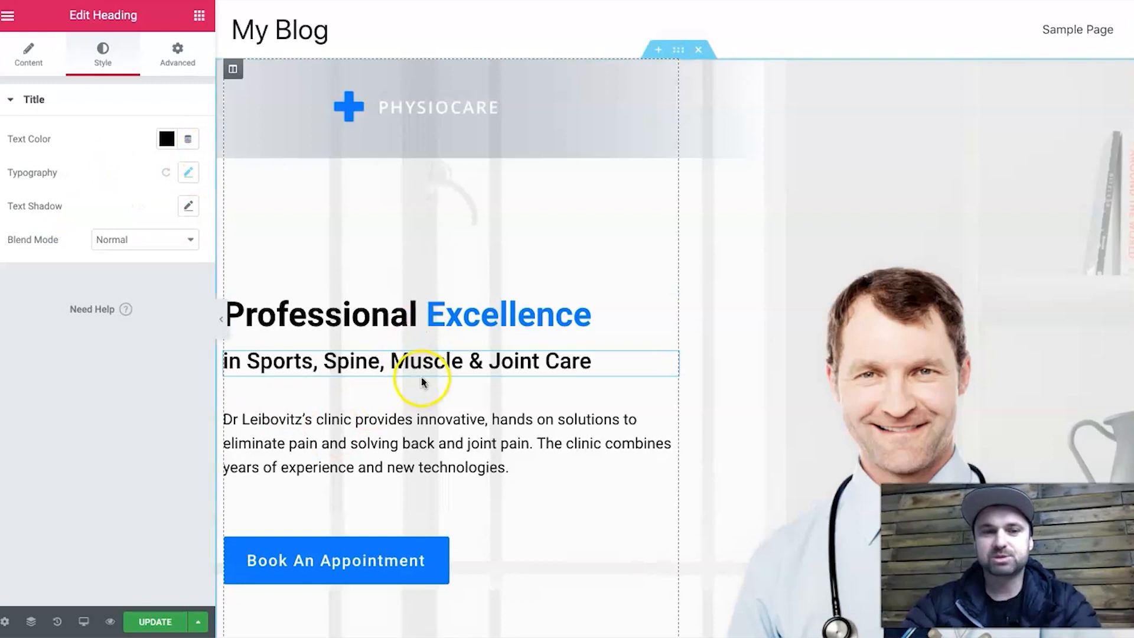
Try the light blue text color on the heading, and set the color back to black (#000000).
left_click(165, 138)
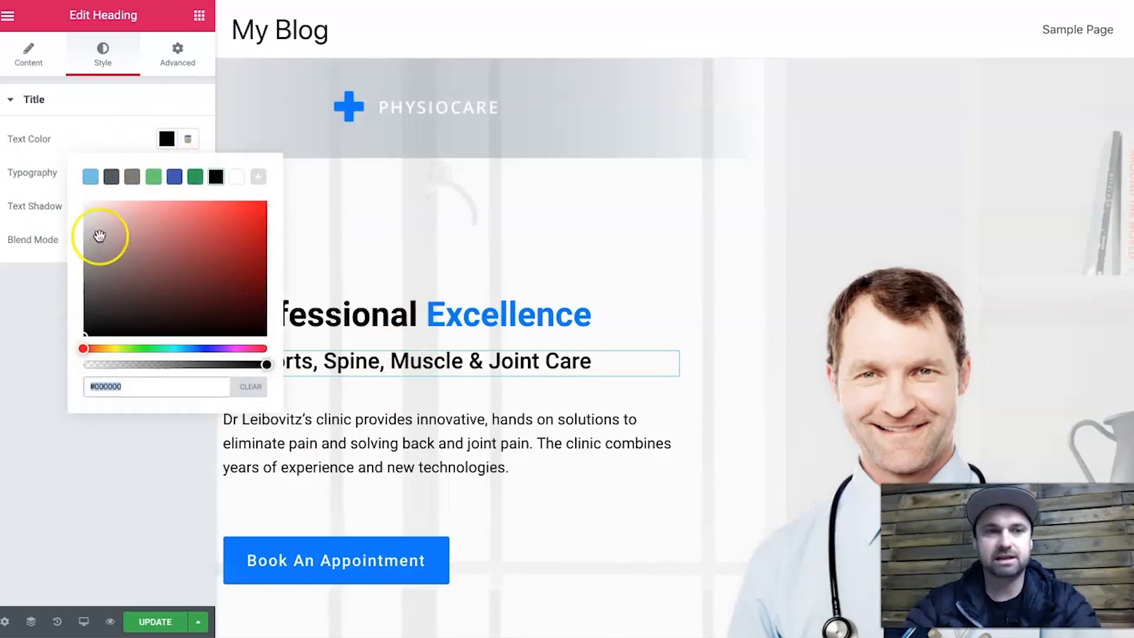
left_click(90, 178)
left_click(215, 181)
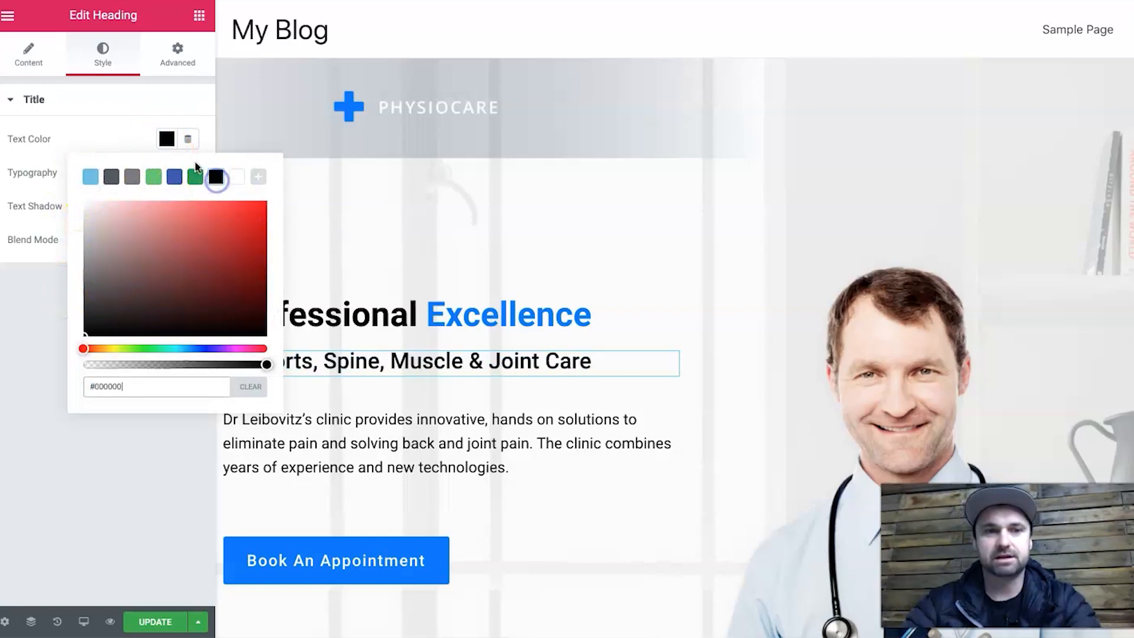
left_click(114, 134)
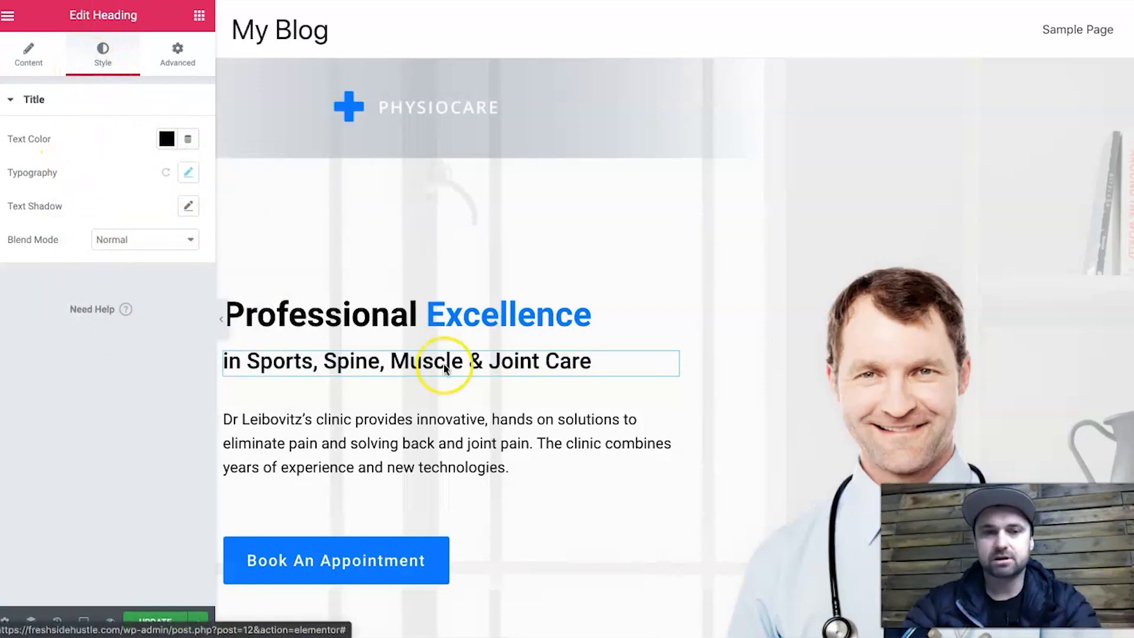
Select the clinic equipment image beside "The Best Care Is On Your Side" and examine its content, normal style and hover style settings.
scroll(626, 413, "down", 6)
scroll(626, 413, "down", 8)
left_click(456, 424)
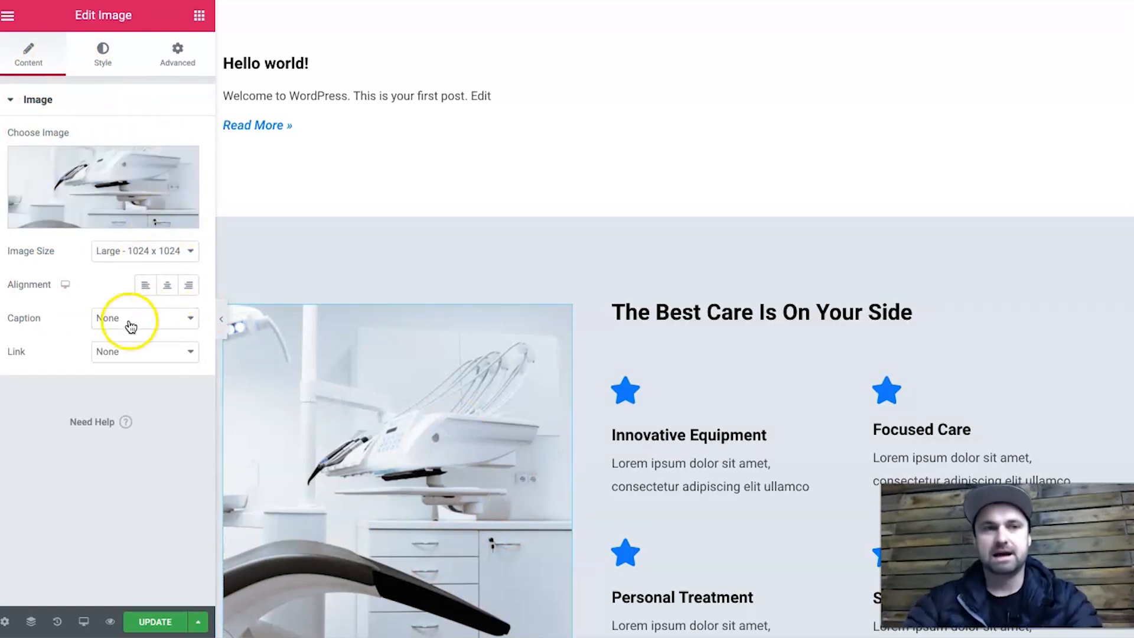
left_click(103, 48)
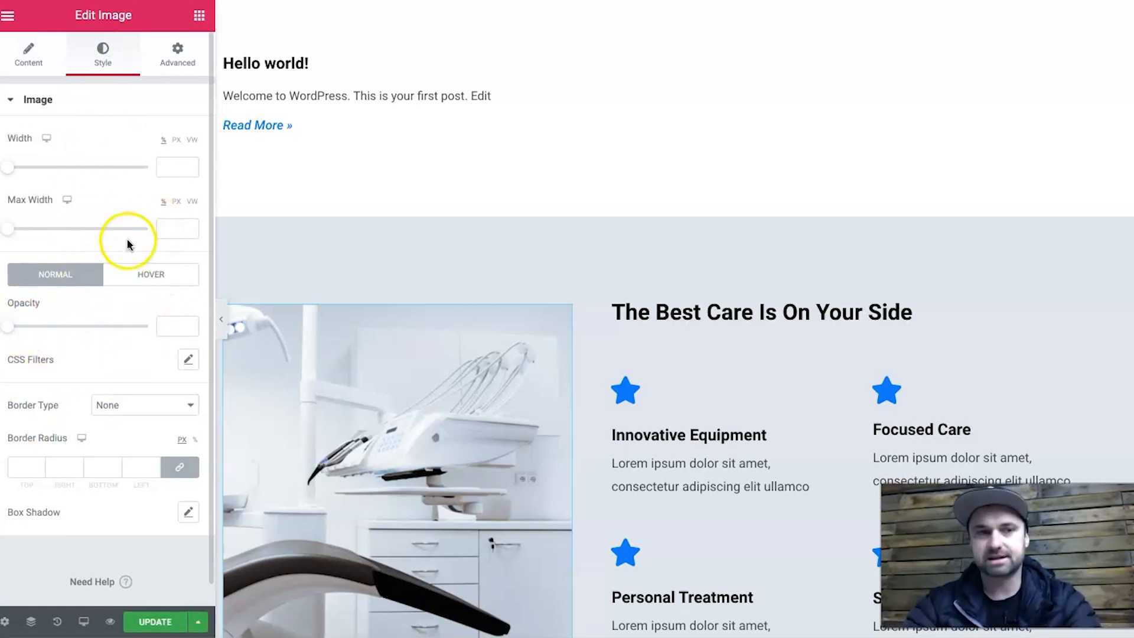
left_click(172, 283)
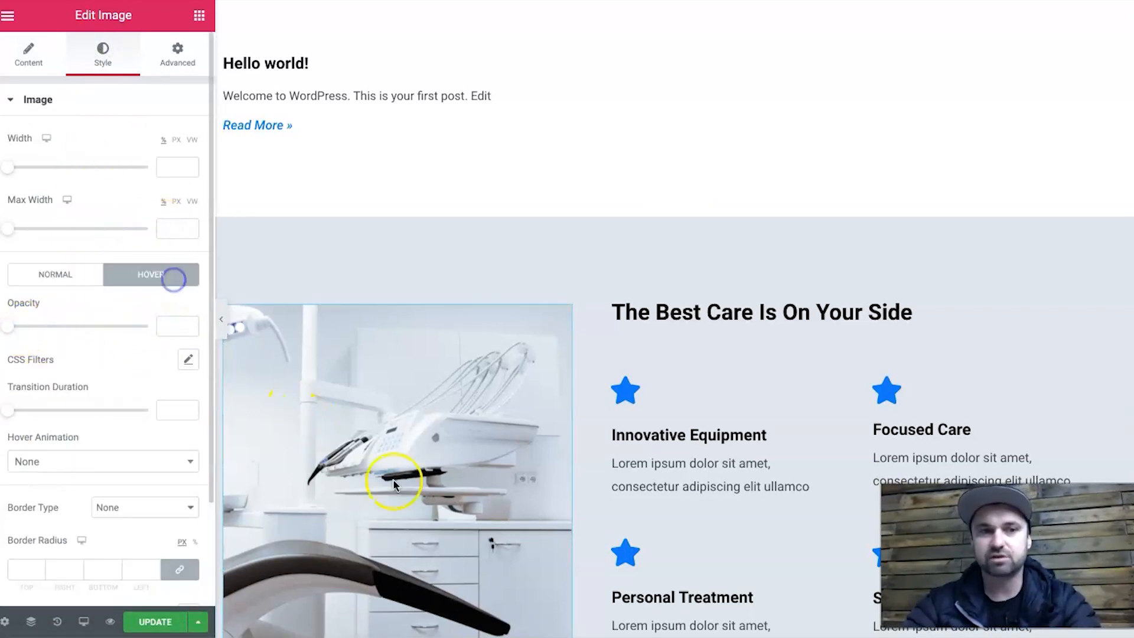
left_click(63, 280)
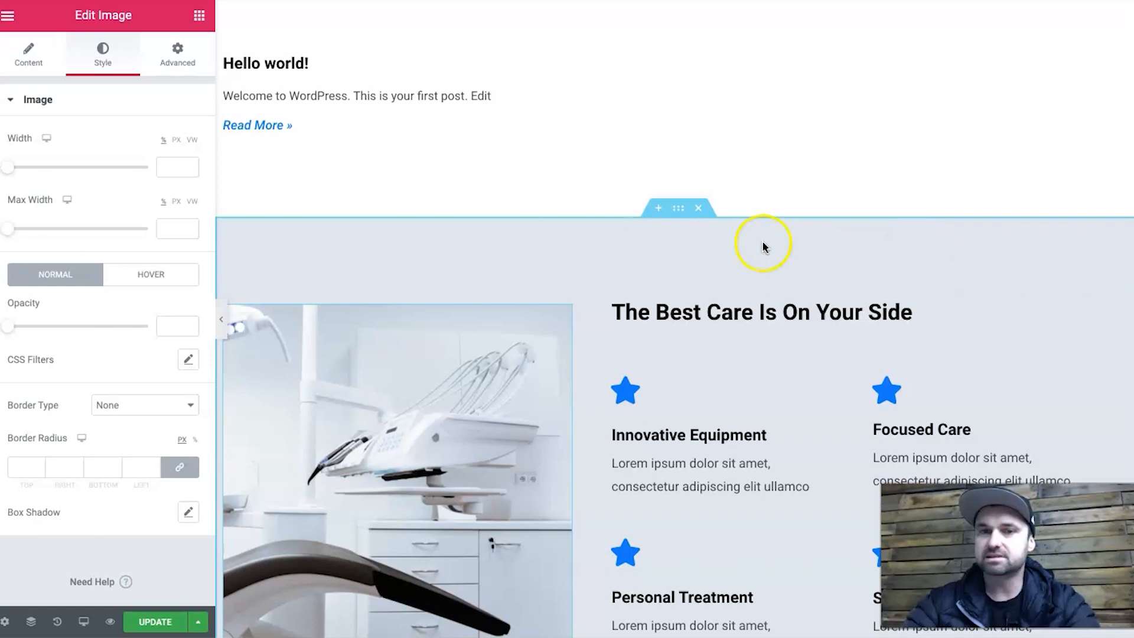
Open the settings of the "The Best Care Is On Your Side" section and examine its layout, background style and advanced options.
left_click(678, 209)
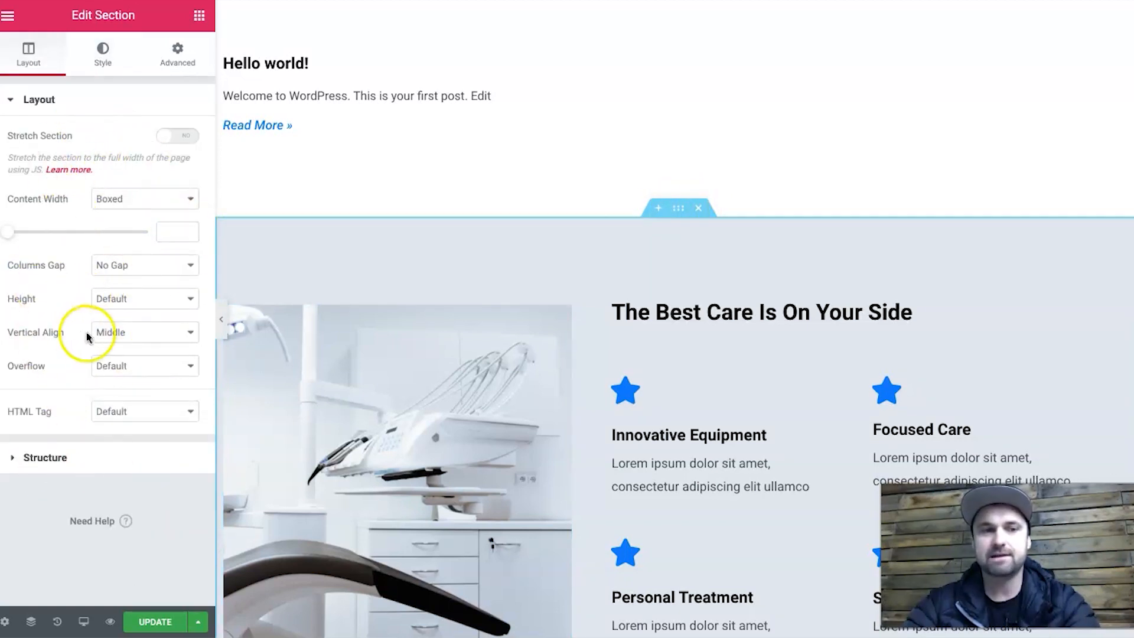
right_click(679, 206)
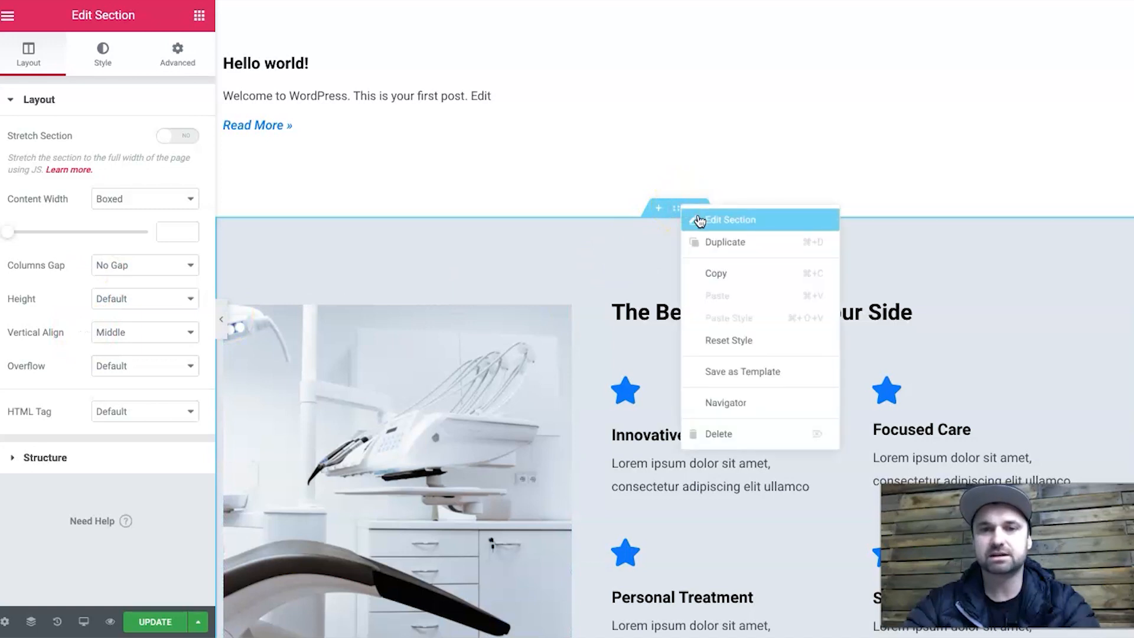
left_click(700, 220)
left_click(106, 62)
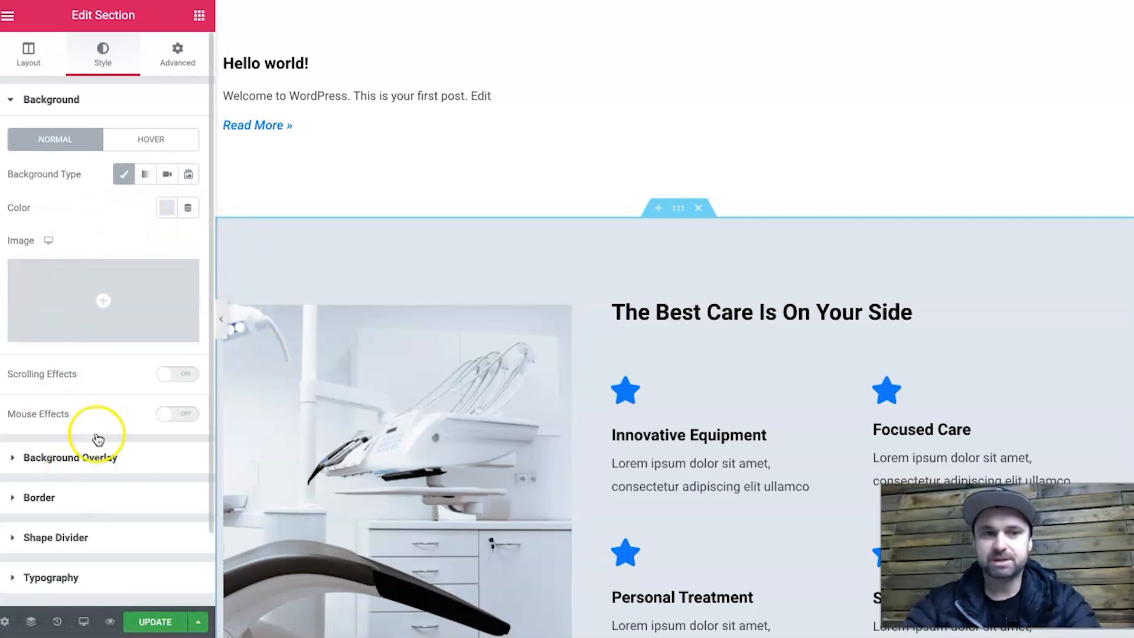
scroll(354, 414, "up", 4)
scroll(355, 415, "down", 6)
scroll(355, 415, "up", 2)
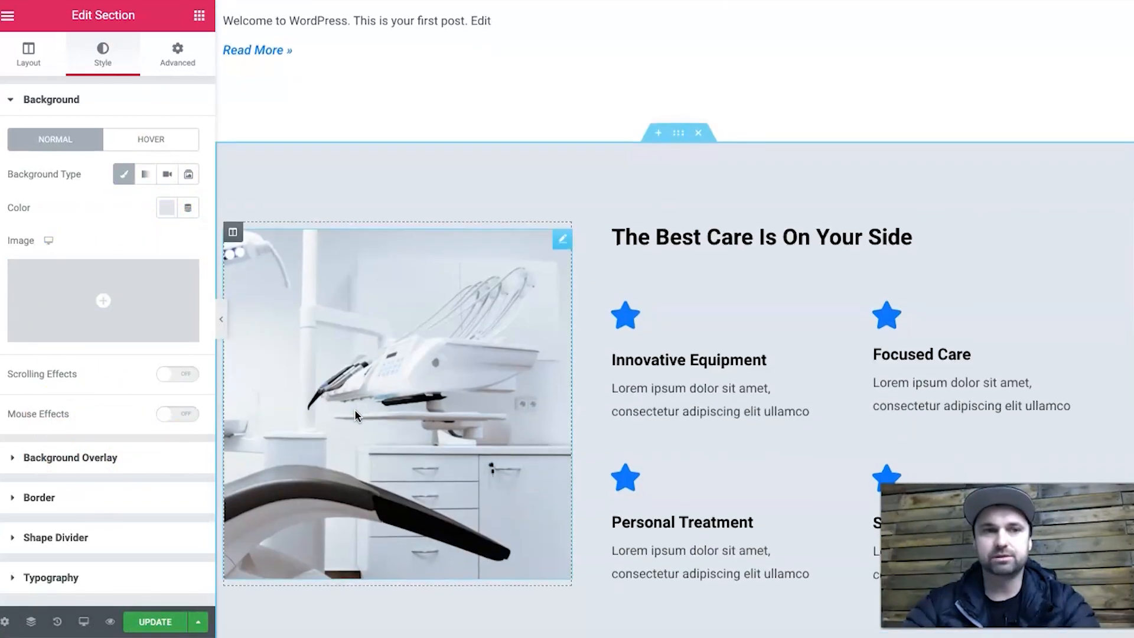
left_click(168, 66)
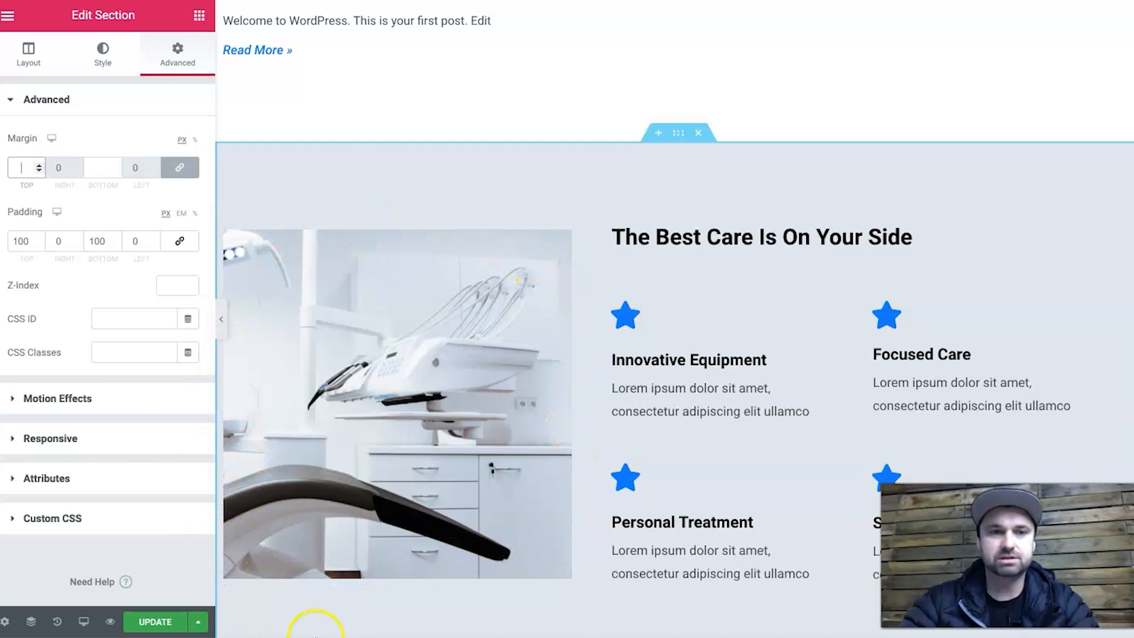
Set the padding of the clinic equipment image to 50 px on all four sides.
left_click(387, 357)
left_click(177, 48)
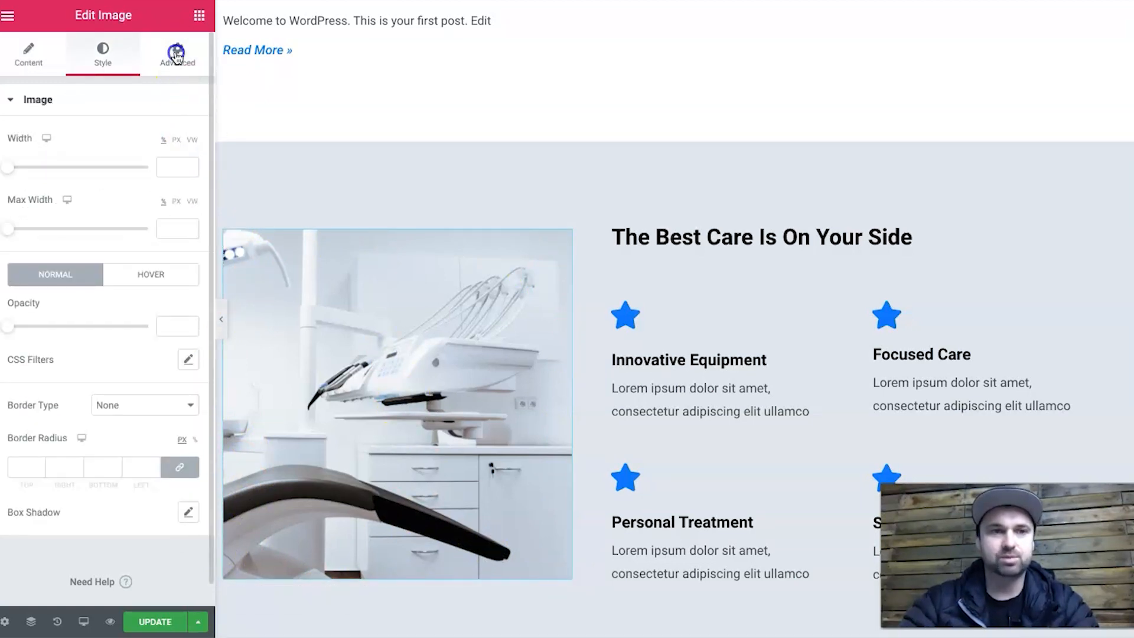
left_click(24, 237)
type("50")
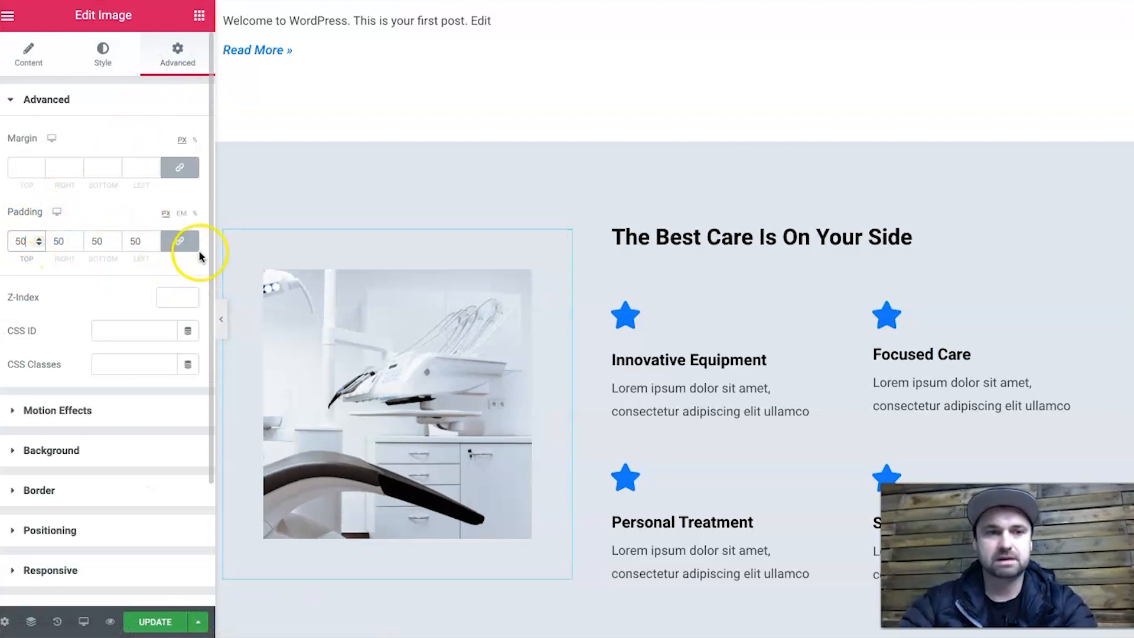
Unlink the image's padding values and set the right, bottom, left and top padding to 0.
left_click(62, 243)
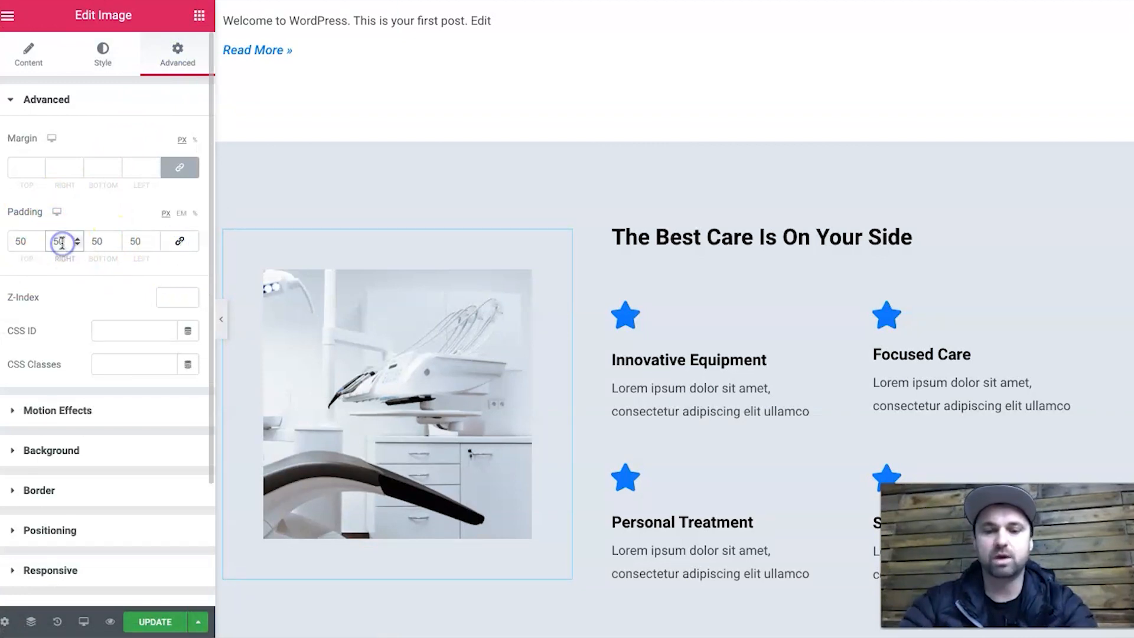
key("BackSpace")
key("BackSpace")
double_click(97, 242)
type("0")
key("Tab")
type("0")
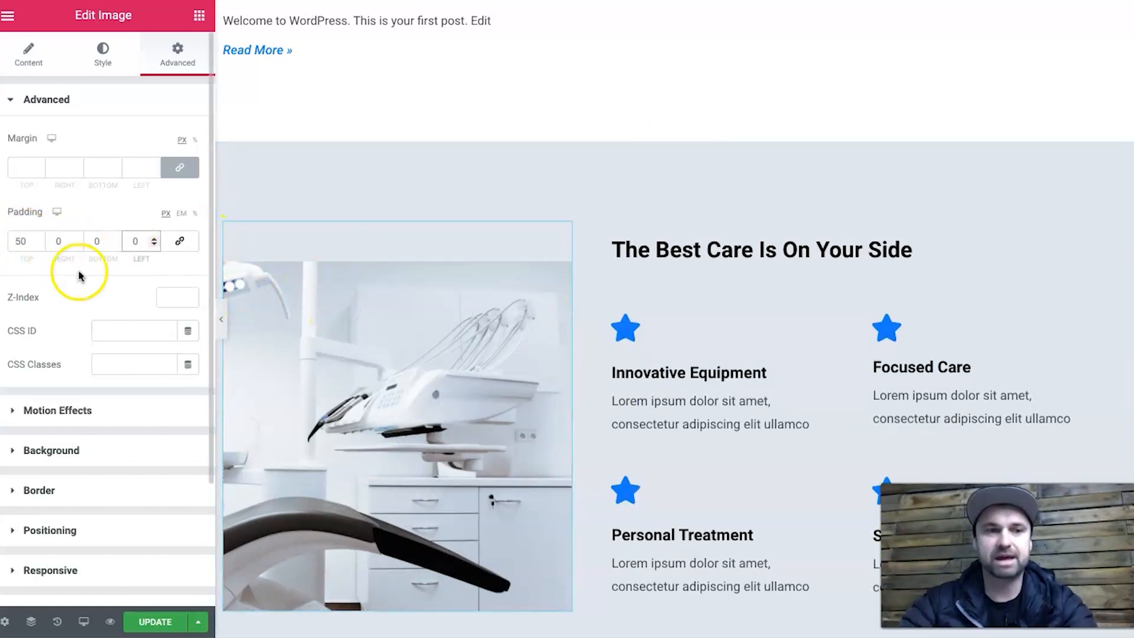
double_click(23, 242)
type("0")
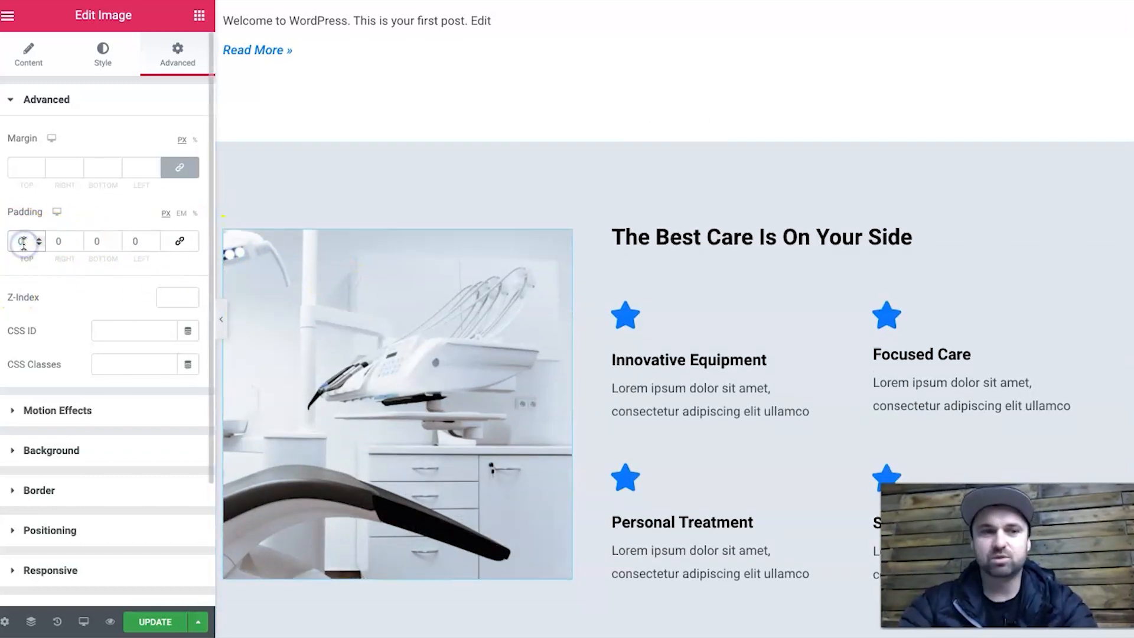
Try a 50 px margin on the clinic equipment image, and clear the margin value.
left_click(19, 164)
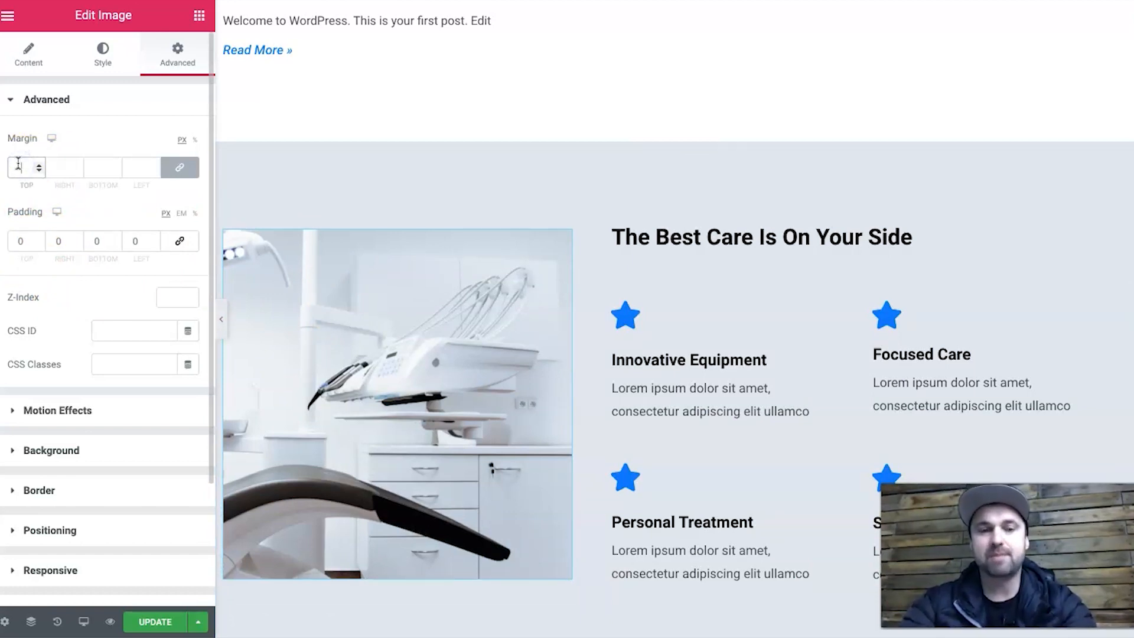
type("50")
key("BackSpace")
key("BackSpace")
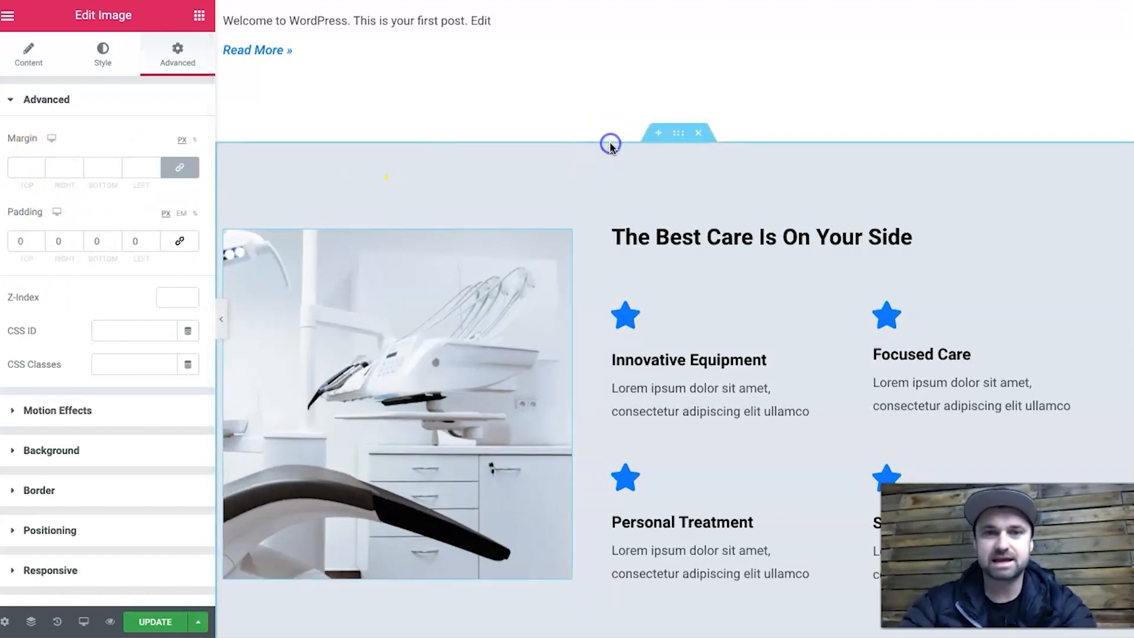
Try a top padding of 0 on the "The Best Care Is On Your Side" section, and set it back to 100 px.
right_click(678, 132)
double_click(11, 240)
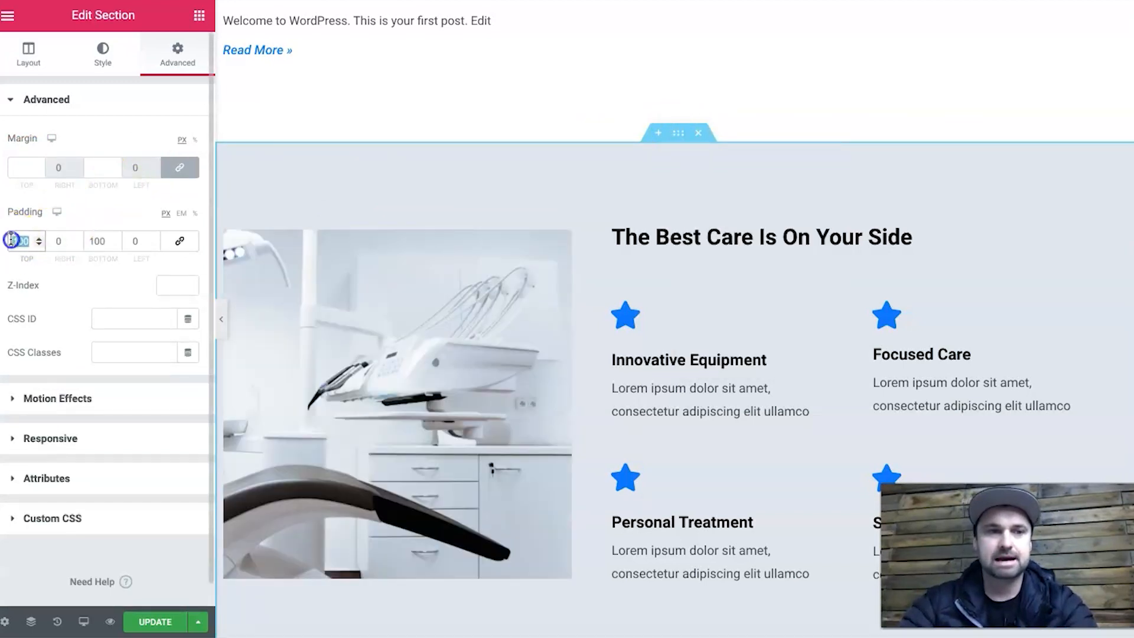
type("0")
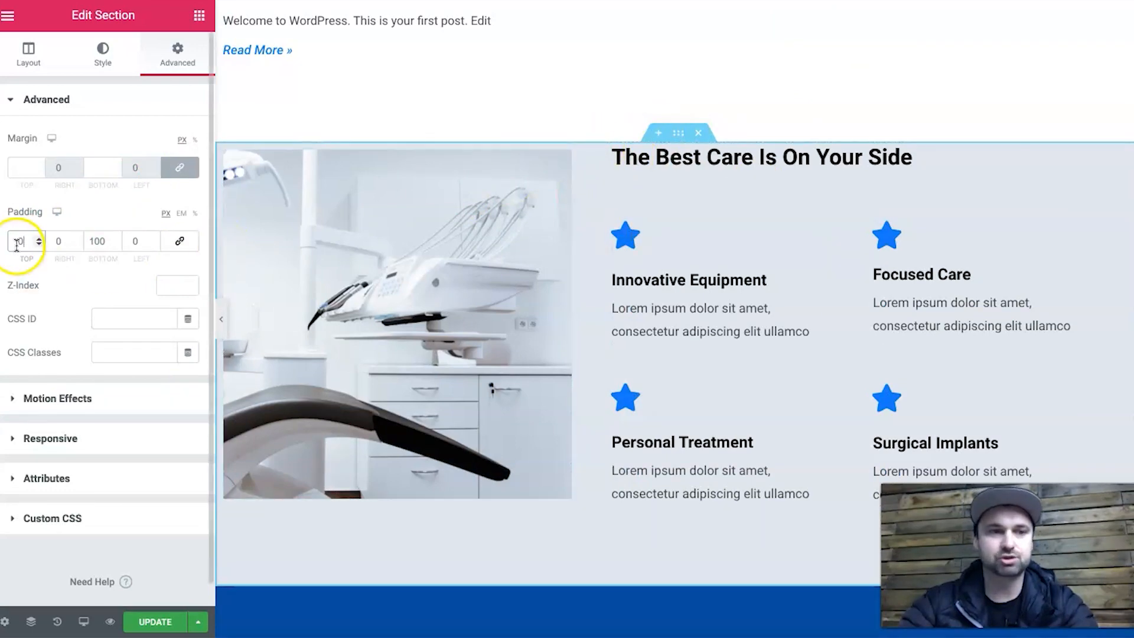
type("10")
Try a 100 px top and bottom margin on the "The Best Care Is On Your Side" section, and clear it.
left_click(22, 165)
type("100")
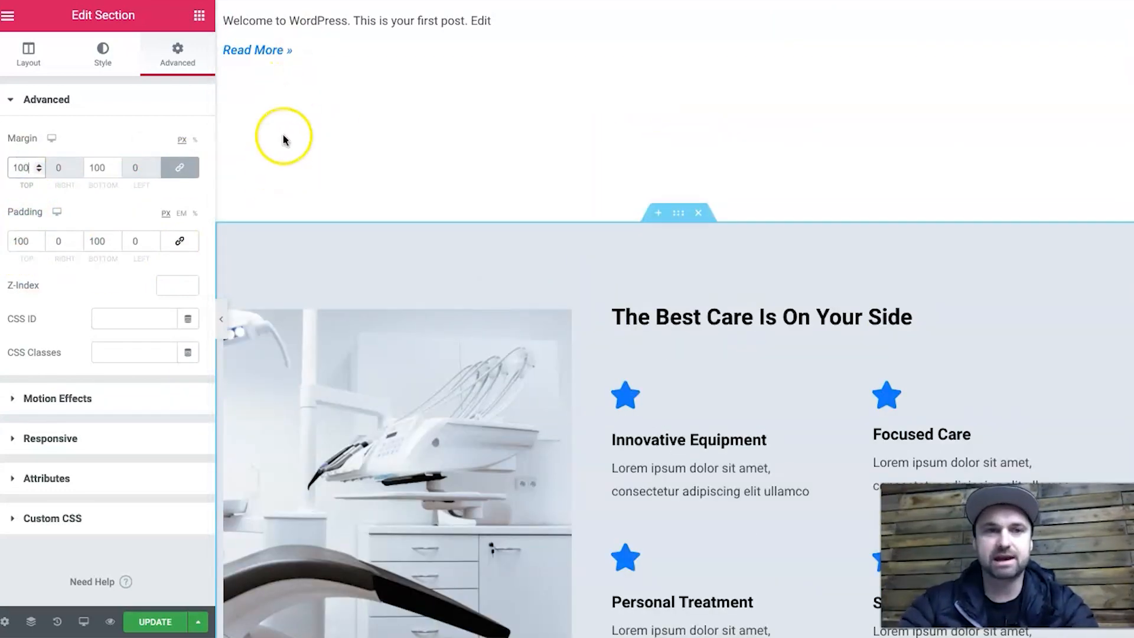
key("BackSpace")
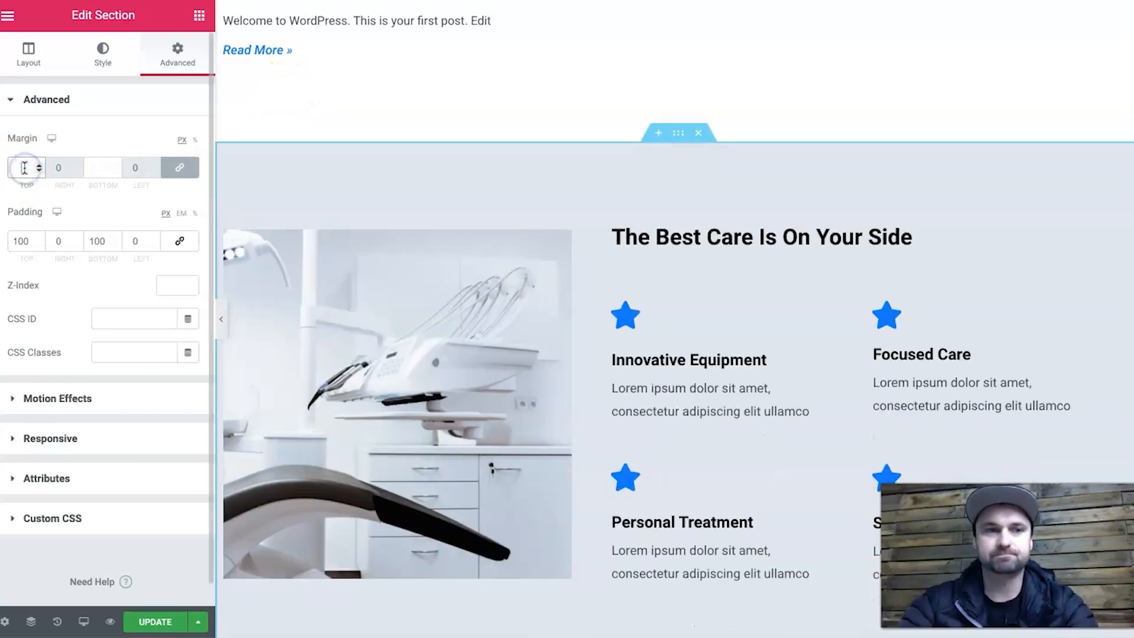
Return to the widget list and look over the page up to the "Professional Excellence" hero section.
left_click(29, 56)
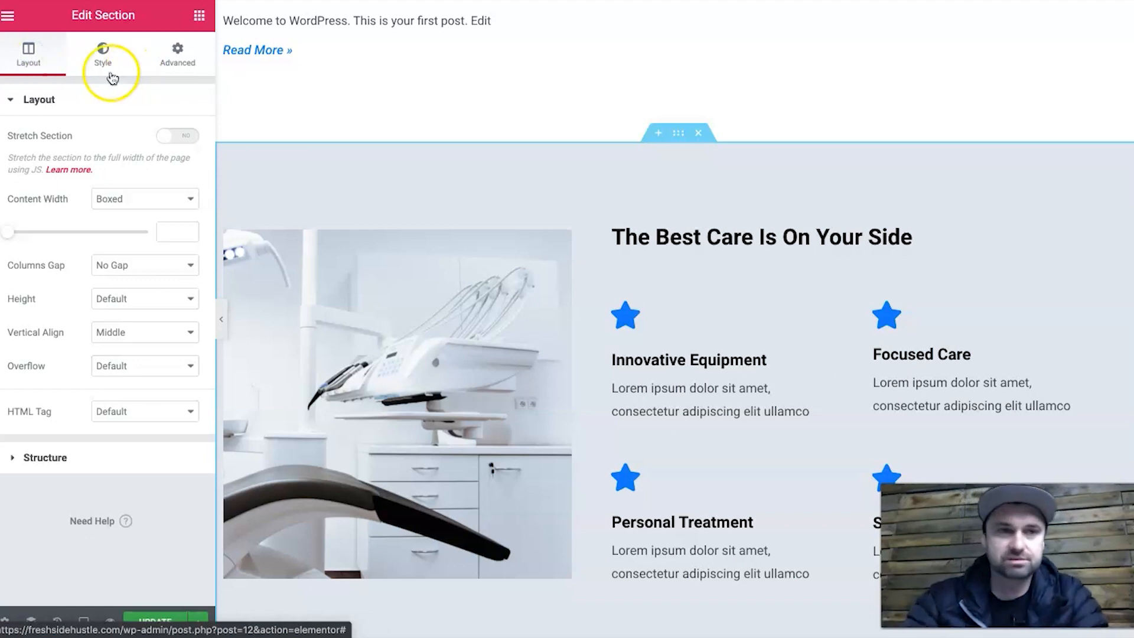
left_click(200, 17)
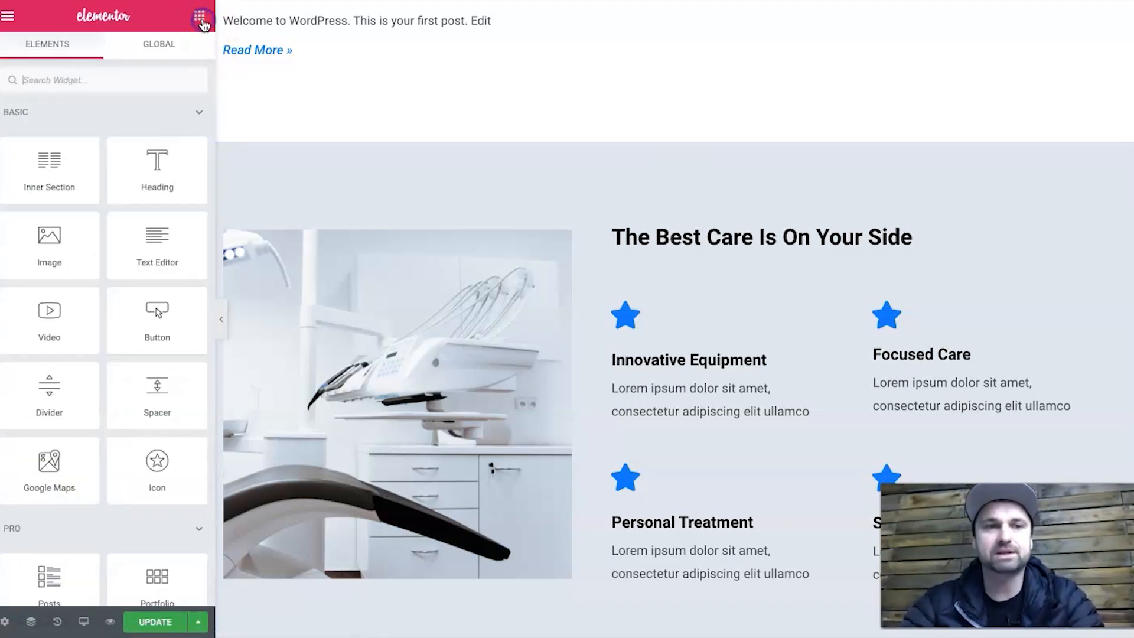
scroll(65, 449, "down", 3)
scroll(77, 480, "down", 3)
scroll(76, 478, "up", 6)
scroll(630, 263, "up", 5)
scroll(628, 263, "up", 8)
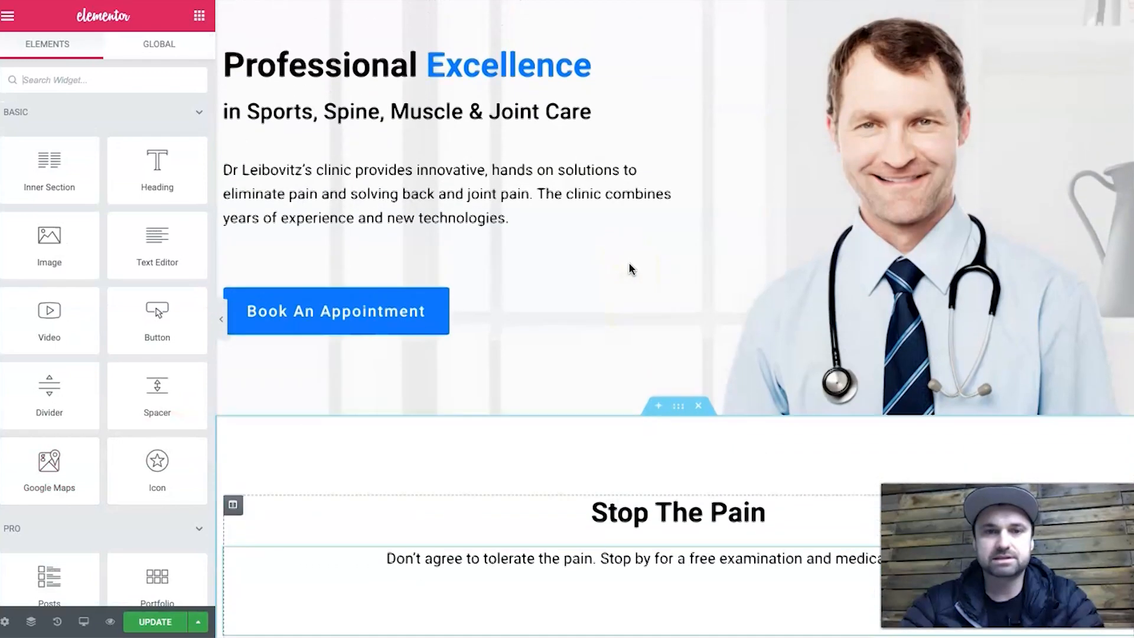
scroll(516, 523, "down", 2)
scroll(516, 523, "up", 2)
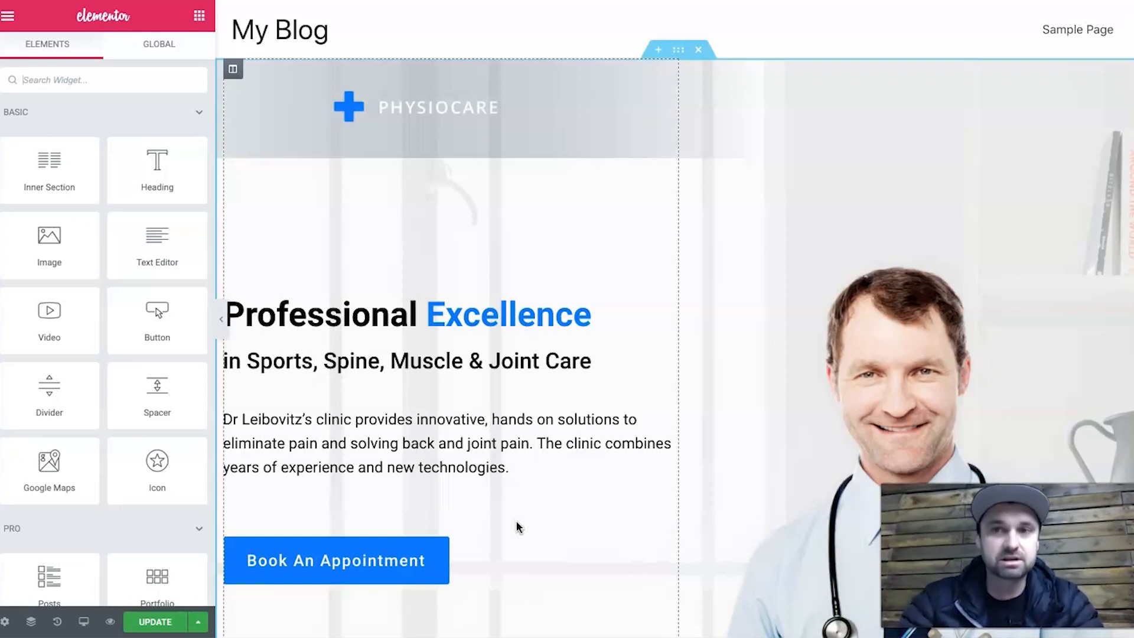
left_click(409, 269)
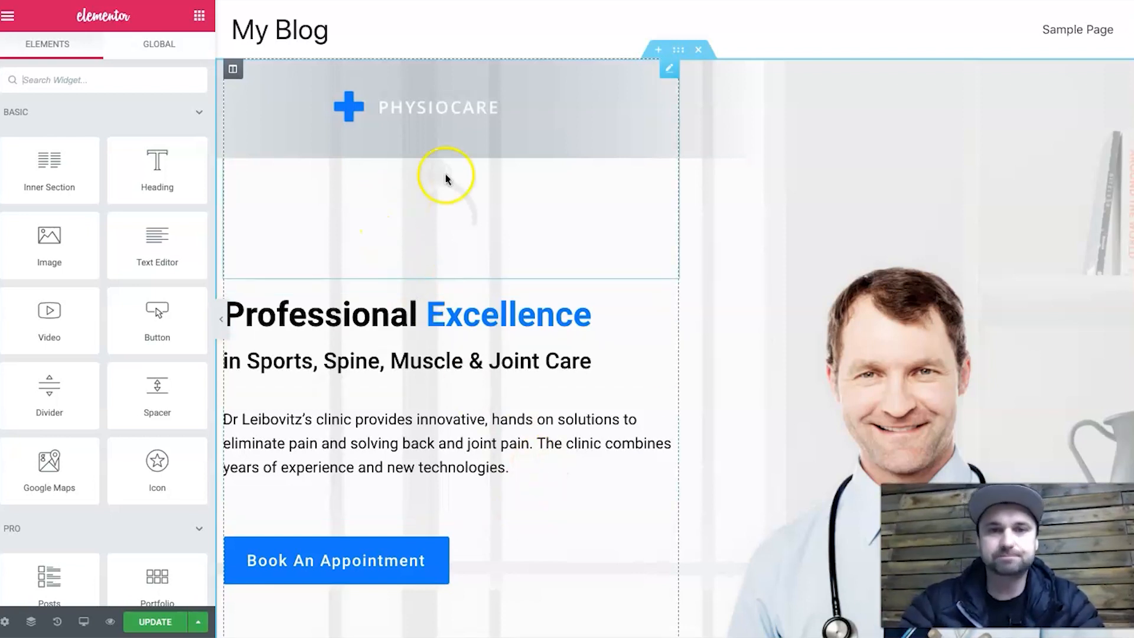
scroll(608, 413, "down", 3)
scroll(602, 412, "up", 3)
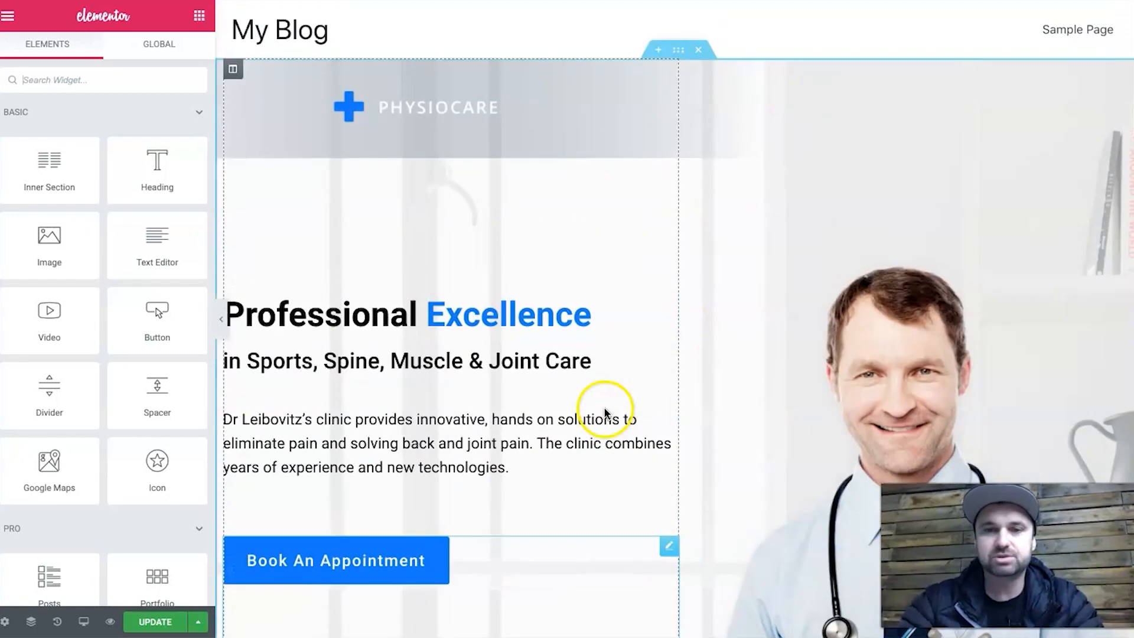
Try the clinic equipment image from the media library as the background of the "Professional Excellence" hero section.
left_click(680, 51)
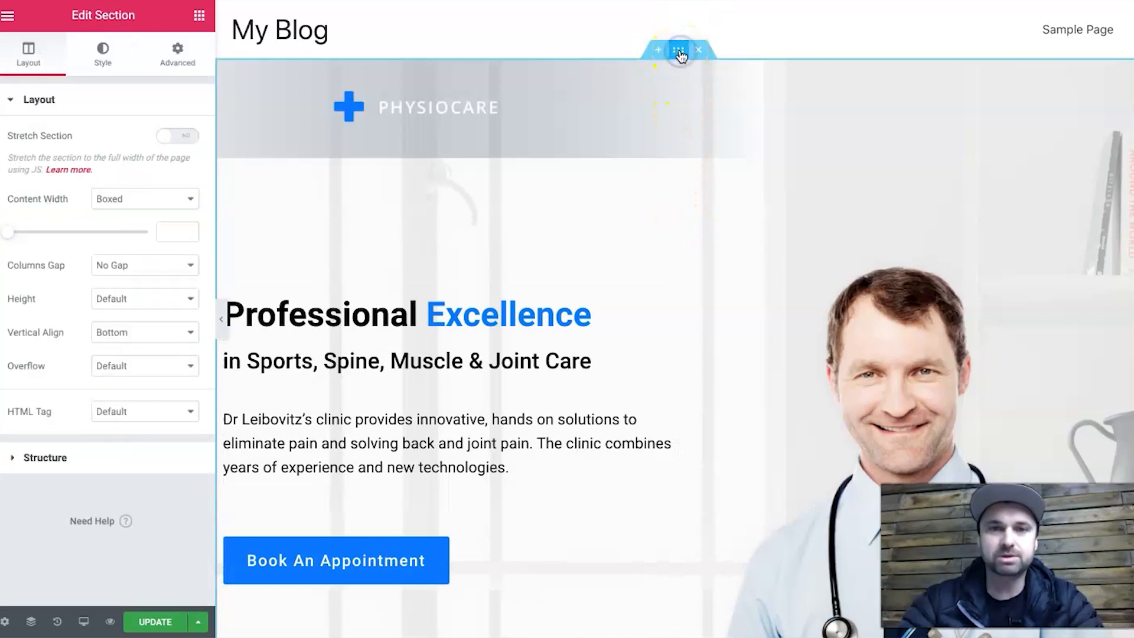
left_click(114, 65)
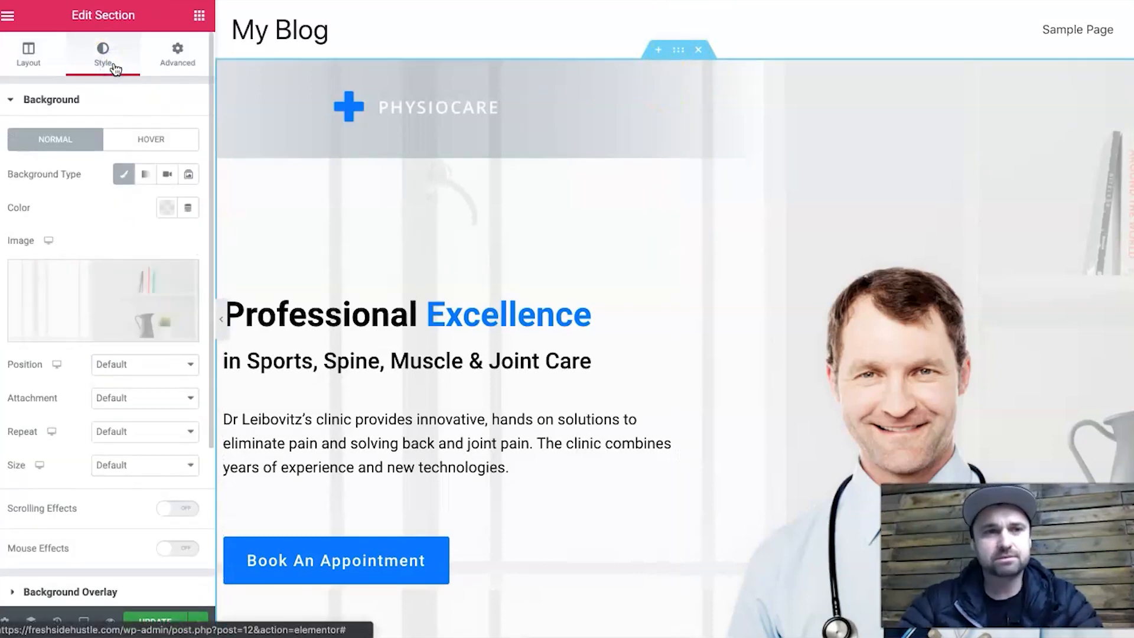
left_click(112, 300)
left_click(465, 171)
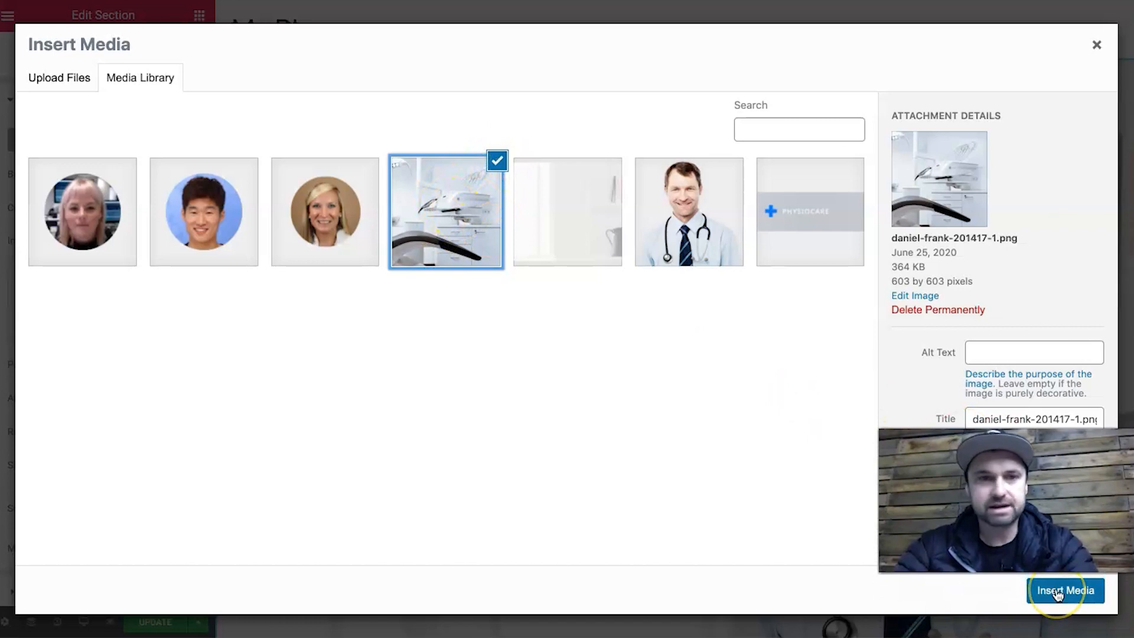
left_click(1057, 592)
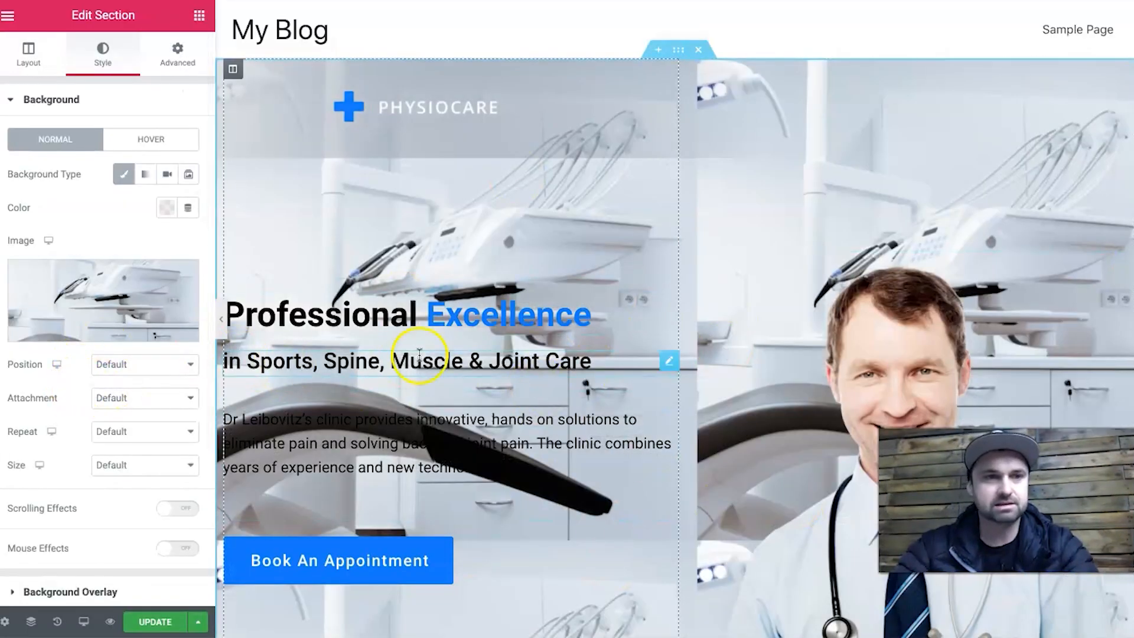
scroll(615, 438, "down", 5)
scroll(607, 435, "up", 5)
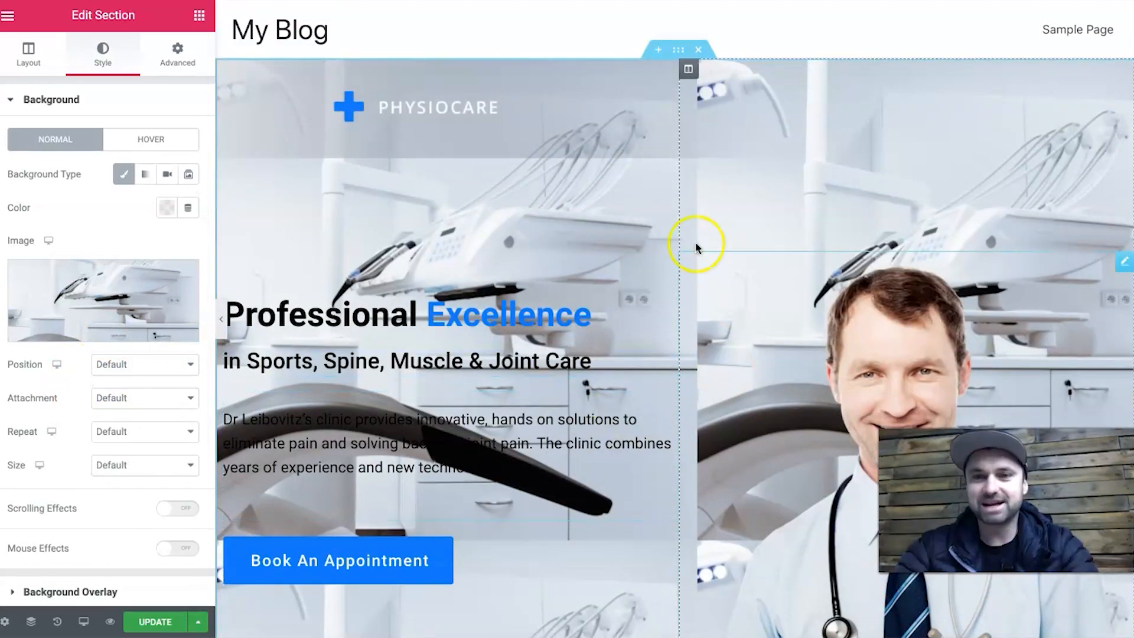
Set the hero section's background image position to Center Center and its repeat to No-repeat.
left_click(157, 370)
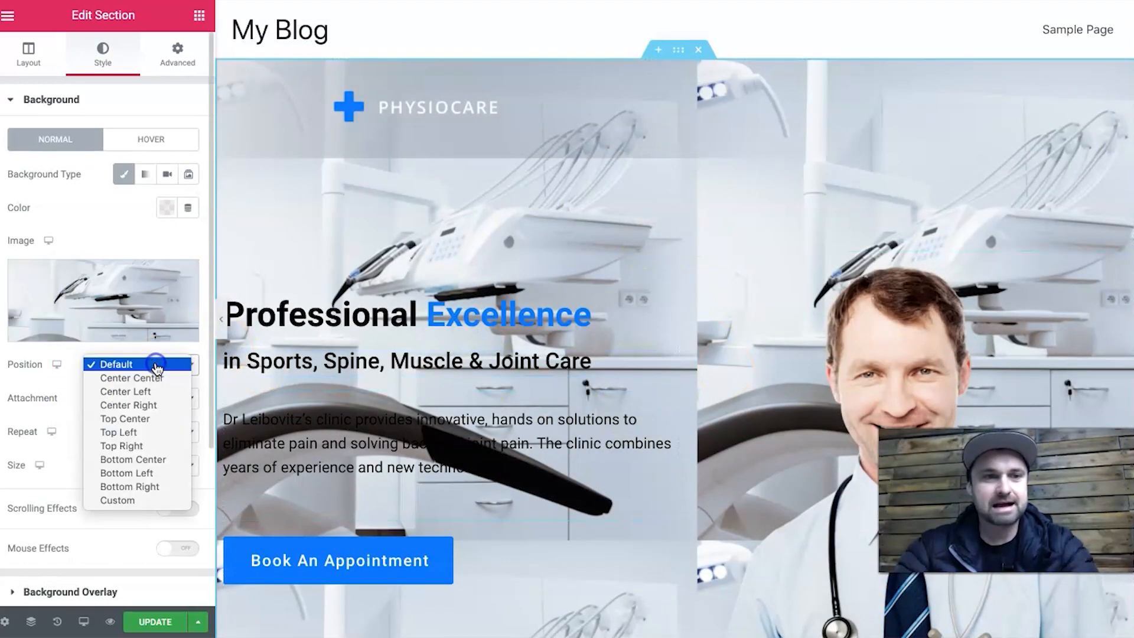
left_click(156, 362)
left_click(156, 364)
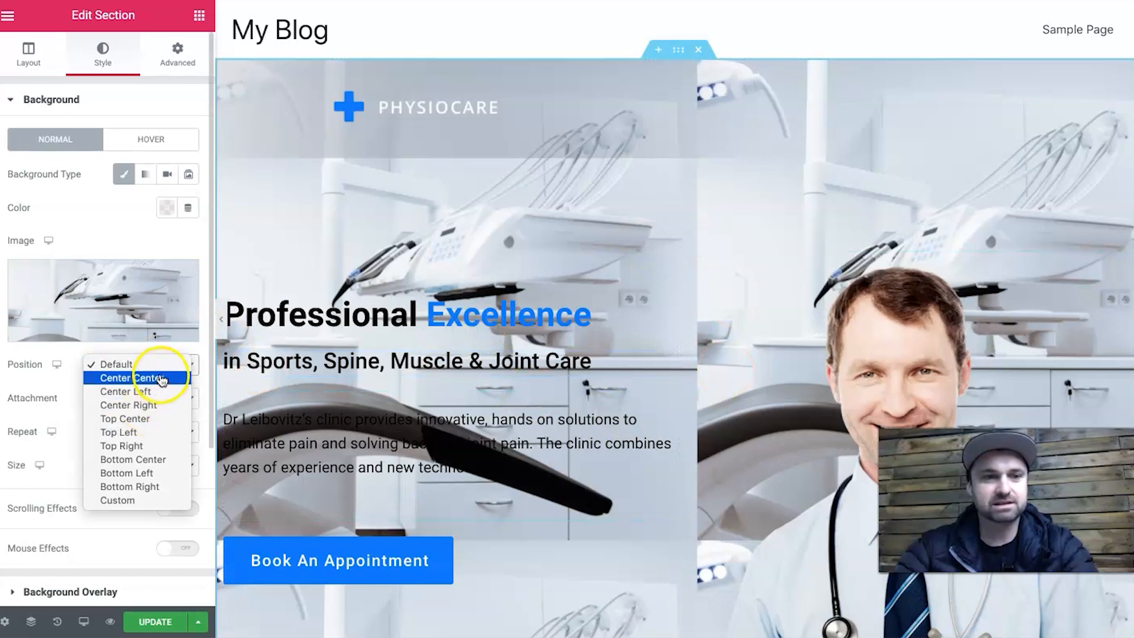
left_click(161, 378)
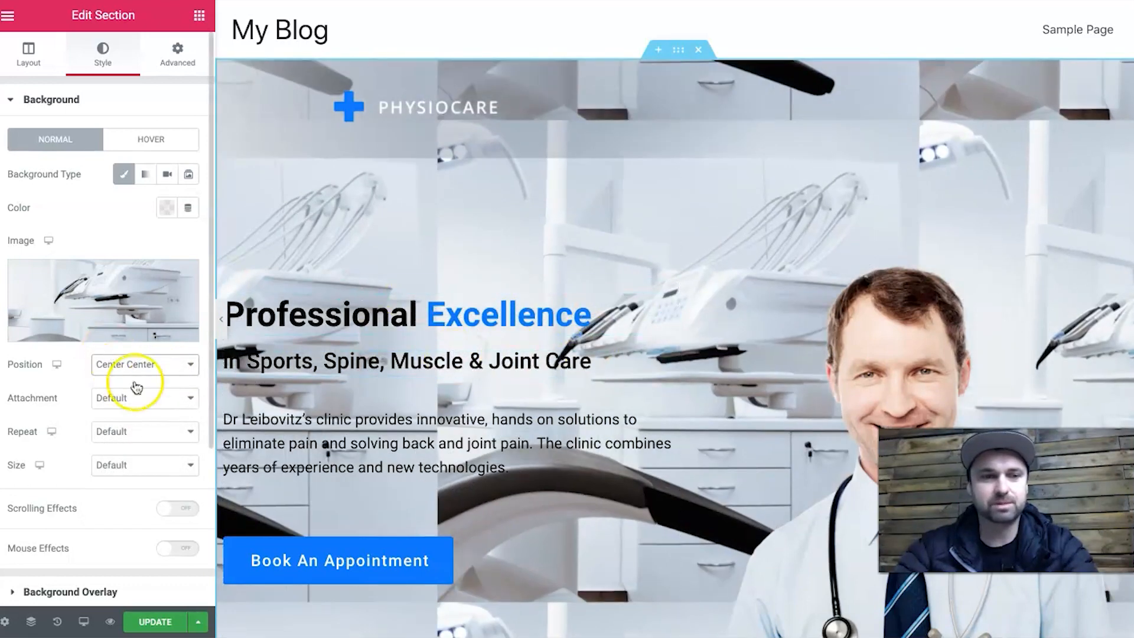
left_click(147, 432)
left_click(148, 446)
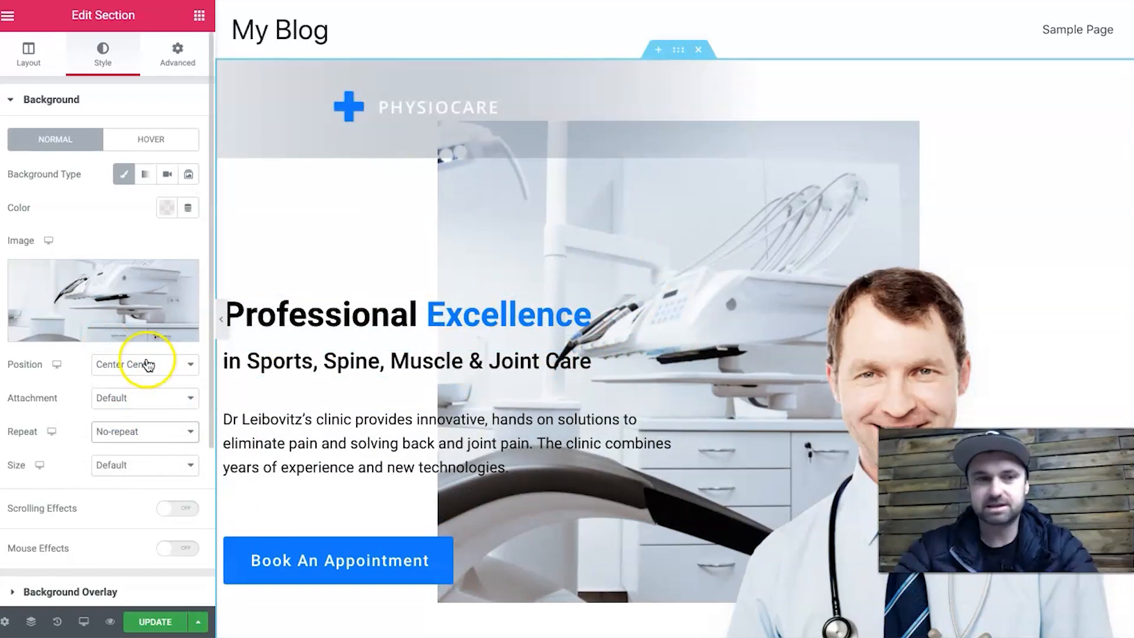
Change the hero section's background image to the light room picture with the shelf and jug from the media library.
left_click(123, 292)
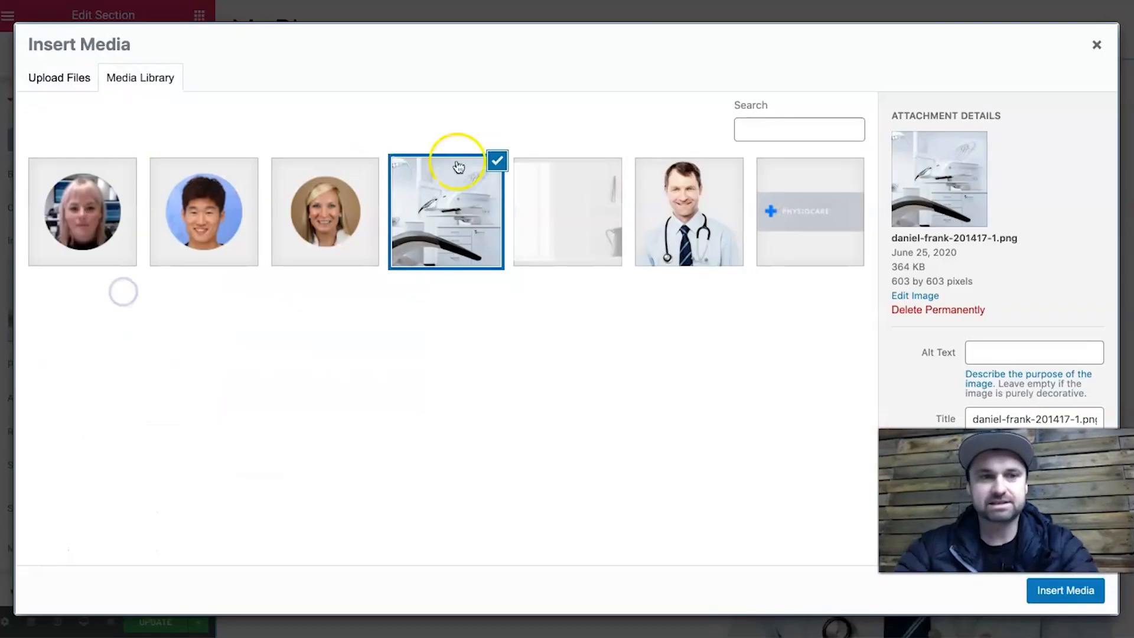
left_click(577, 218)
left_click(1035, 591)
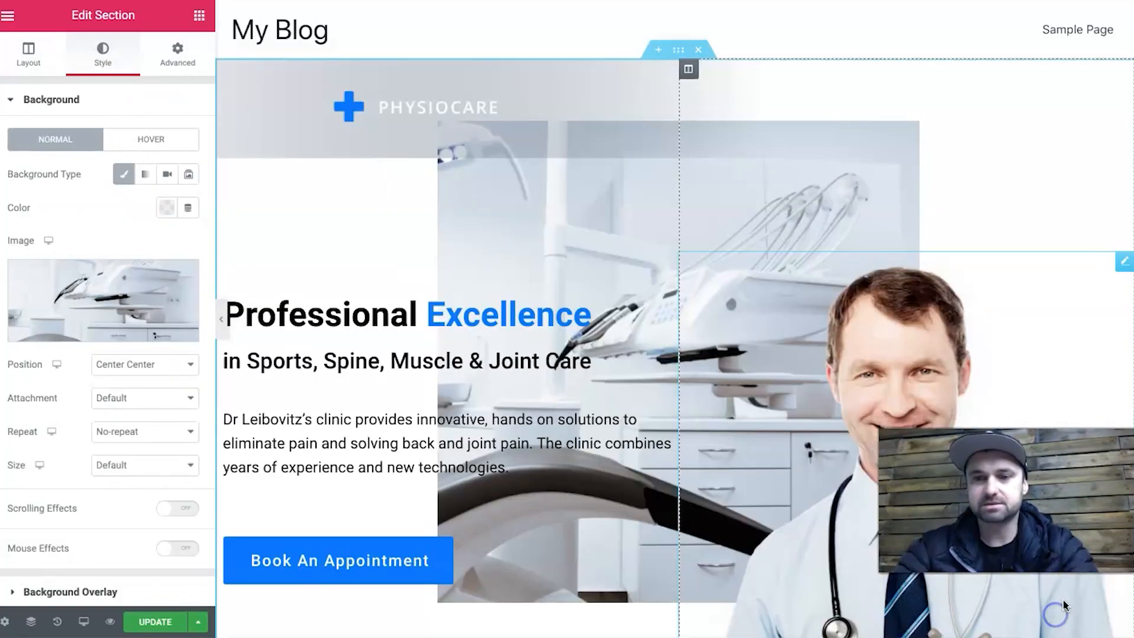
left_click(158, 271)
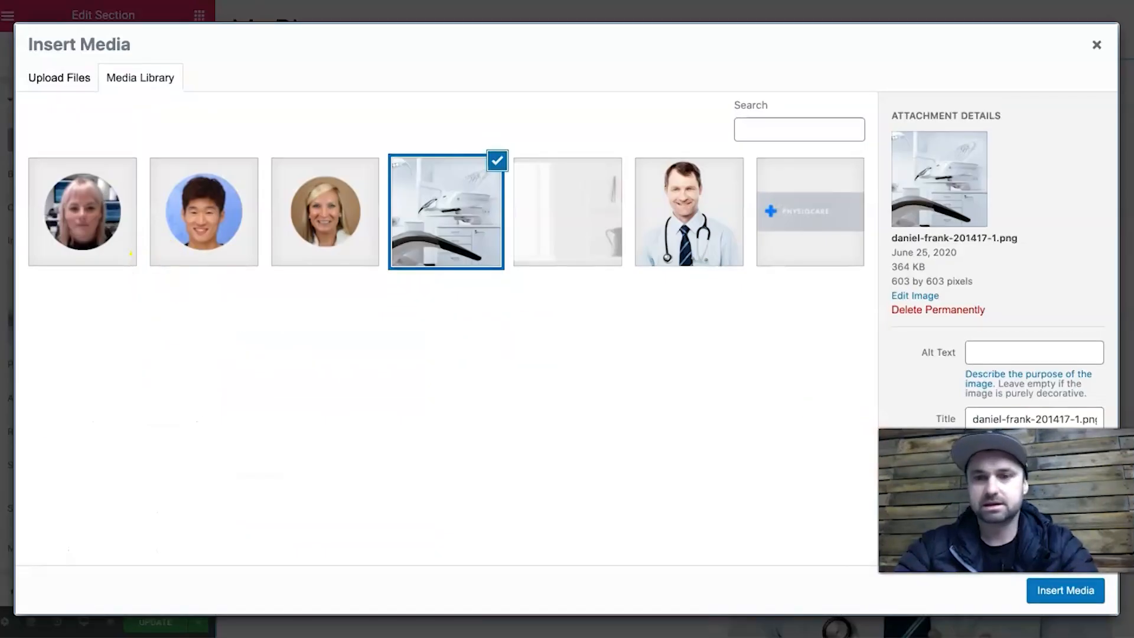
left_click(621, 226)
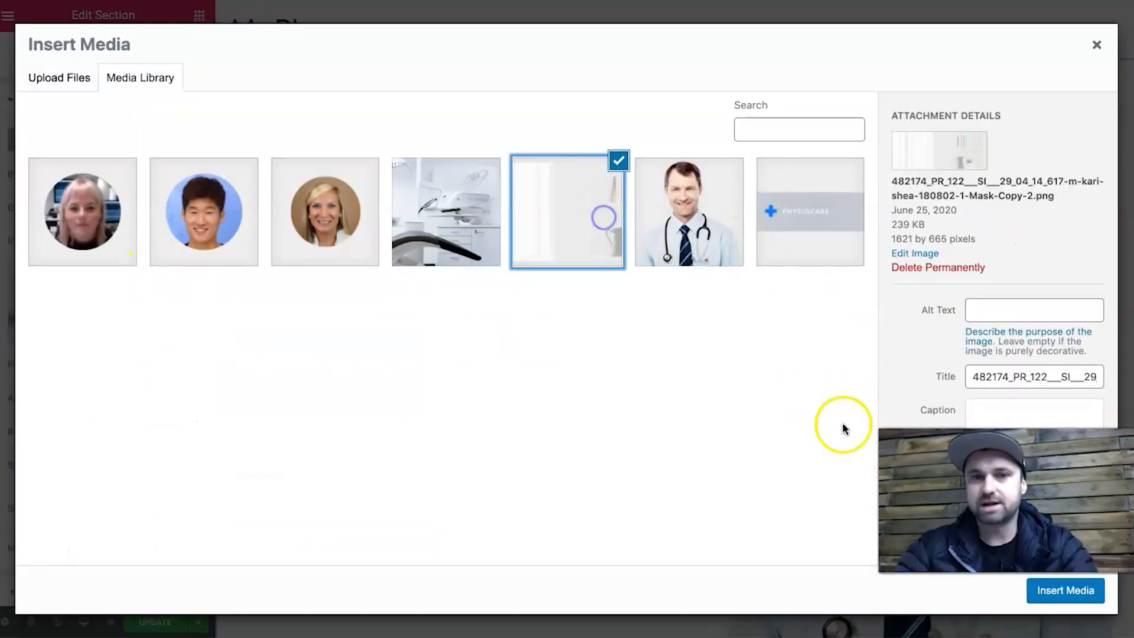
left_click(1052, 590)
scroll(762, 372, "down", 3)
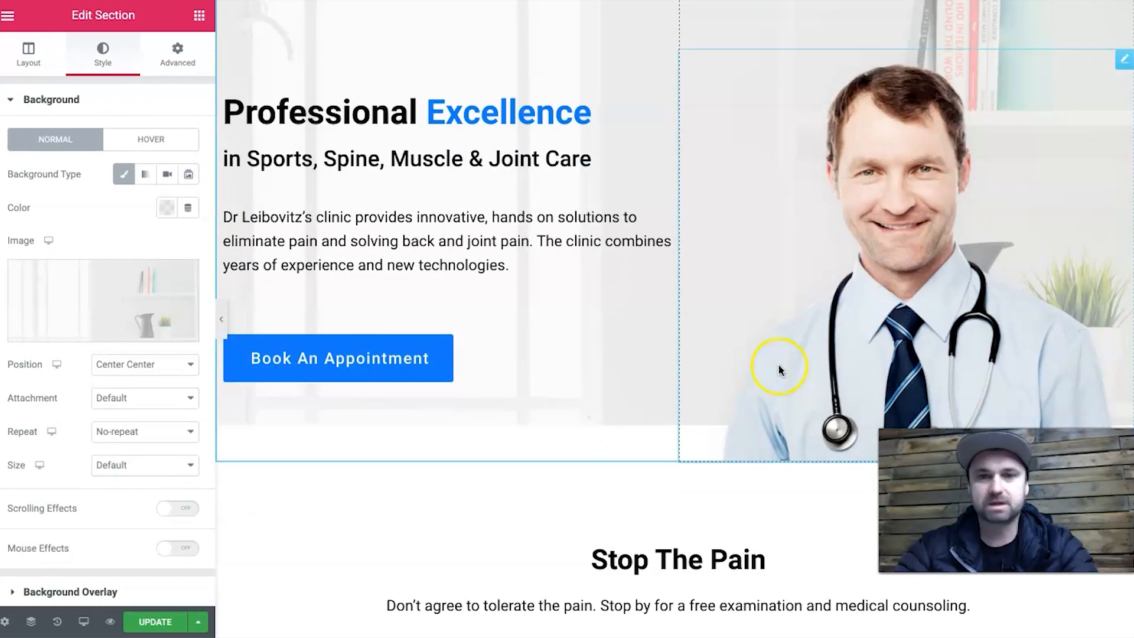
scroll(879, 207, "up", 3)
scroll(406, 347, "down", 2)
scroll(406, 352, "up", 2)
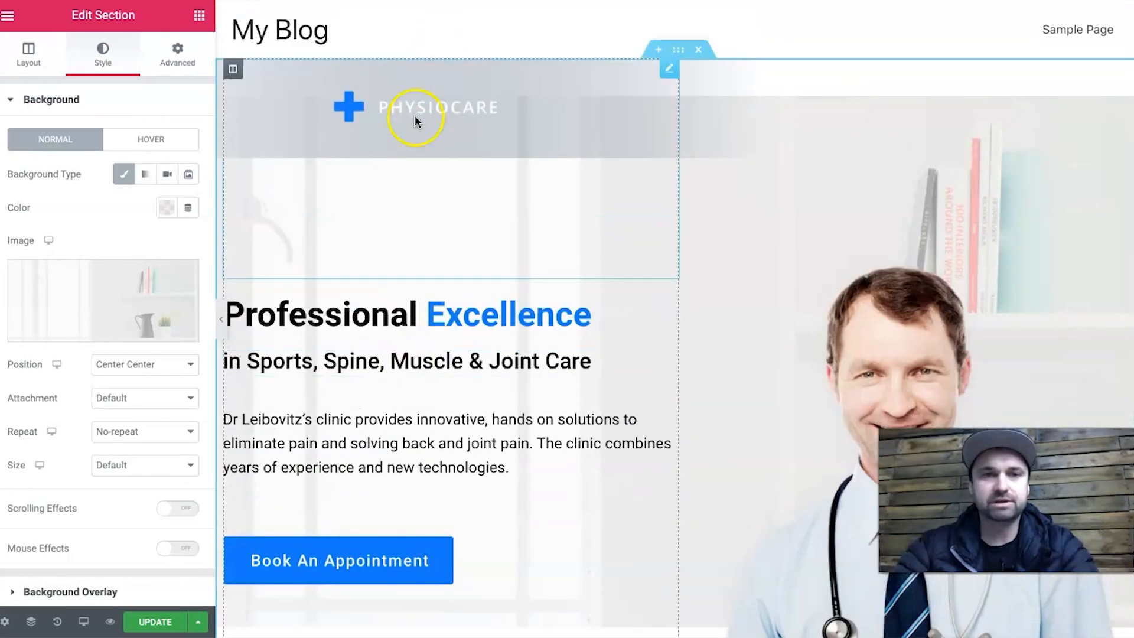
Open the PHYSIOCARE logo's image chooser, look at the upload and media library options, and close it without changing the image.
left_click(404, 116)
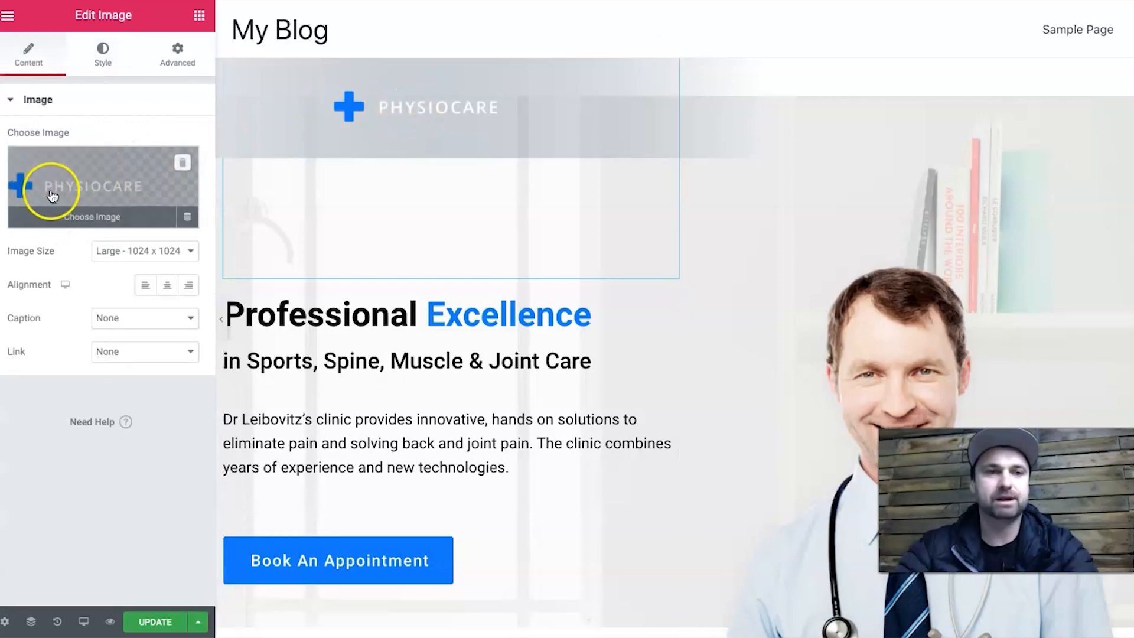
left_click(95, 177)
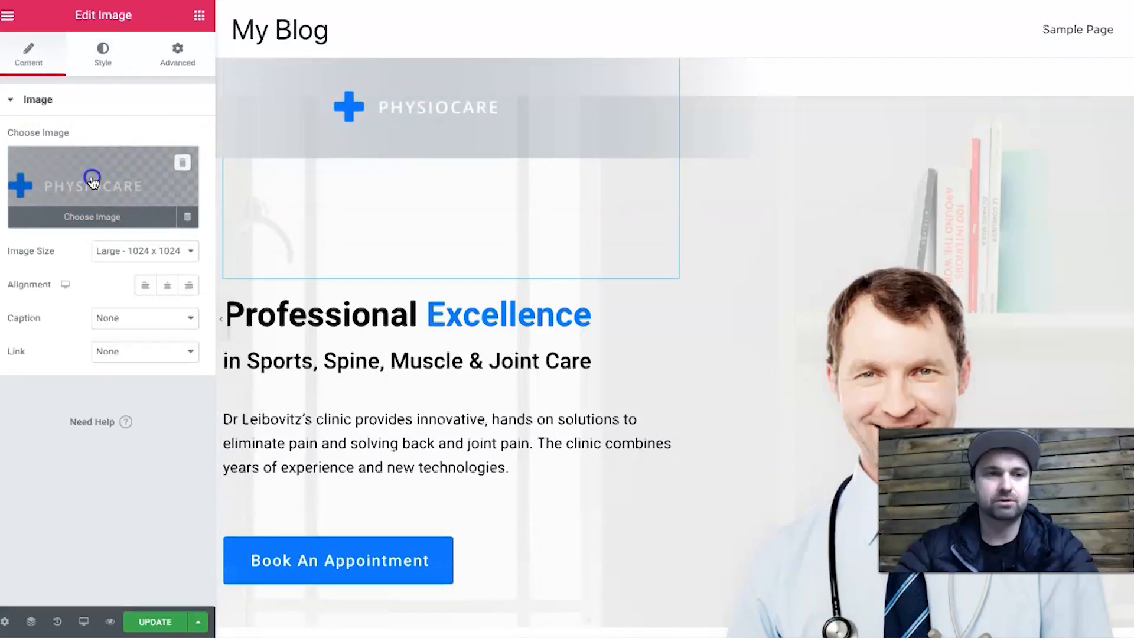
left_click(1080, 60)
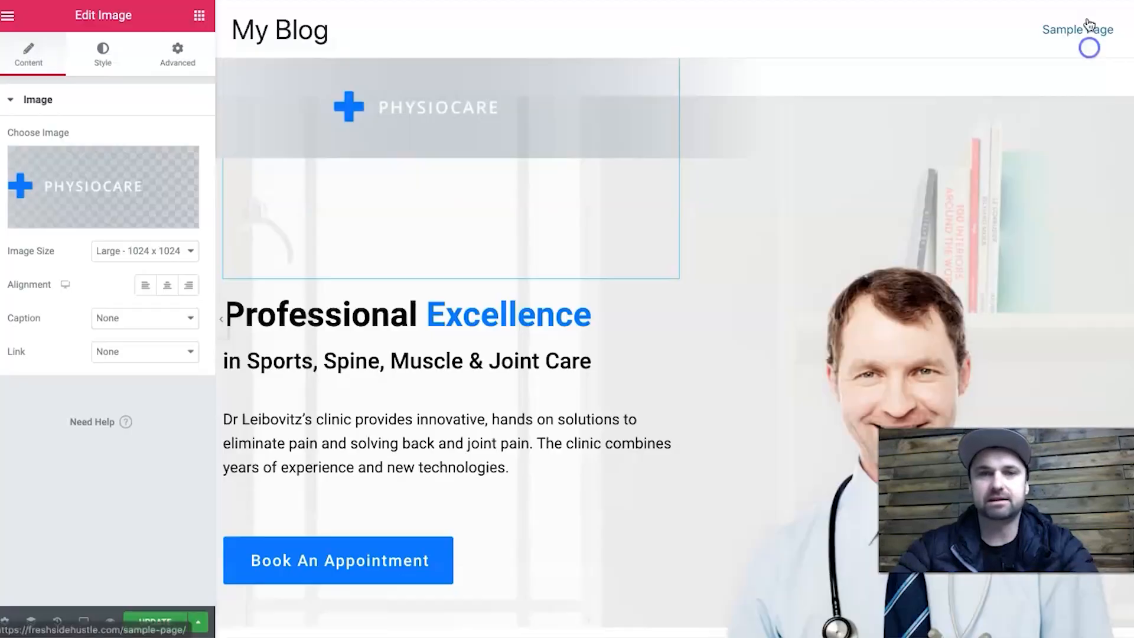
left_click(63, 185)
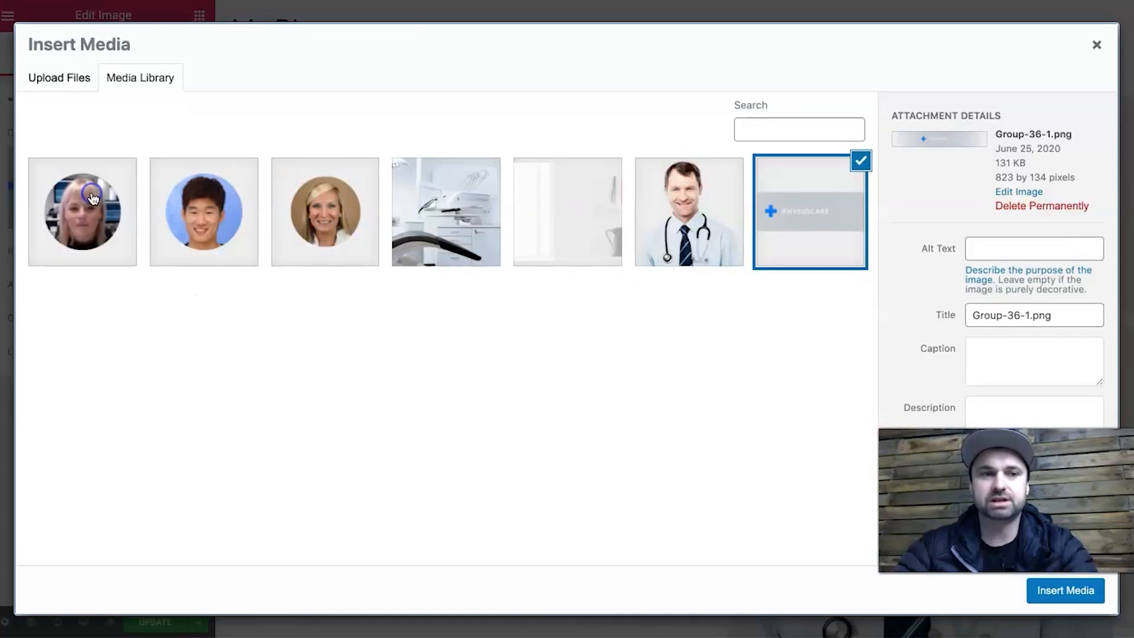
left_click(68, 83)
left_click(154, 77)
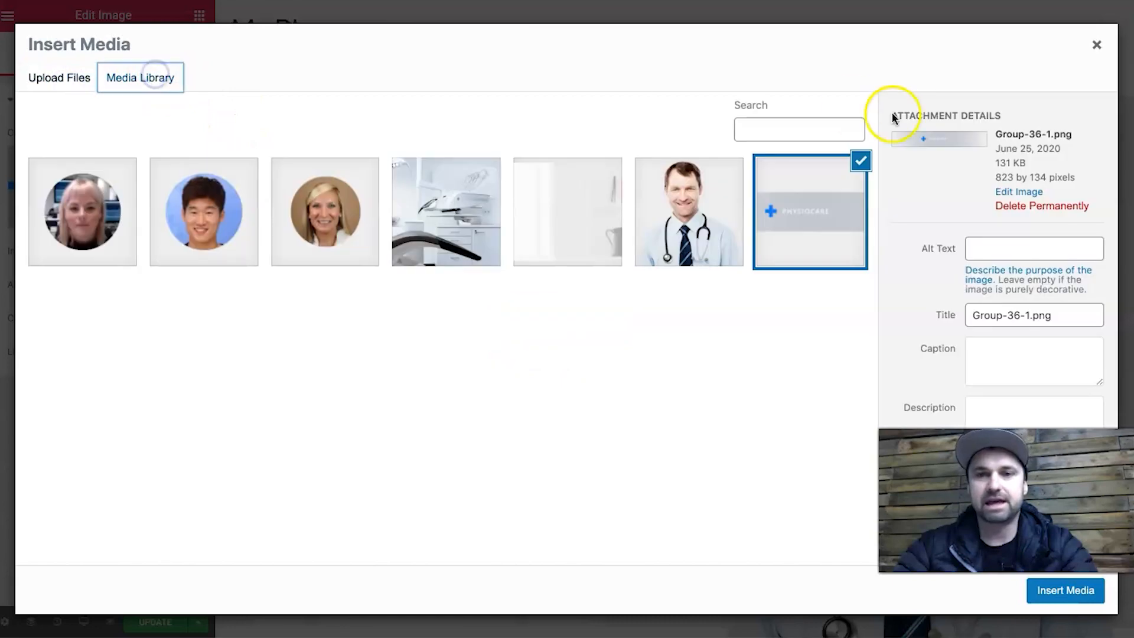
left_click(1096, 45)
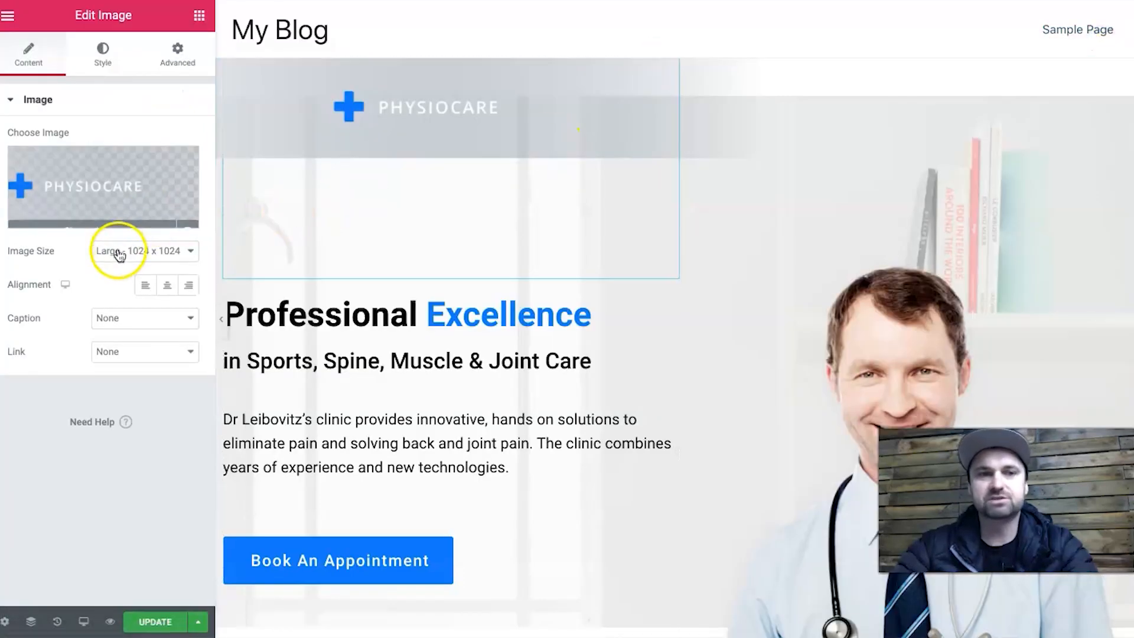
Try the Medium Large image size on the PHYSIOCARE logo, set it back to Large - 1024 x 1024, and center-align the logo.
left_click(151, 250)
left_click(155, 236)
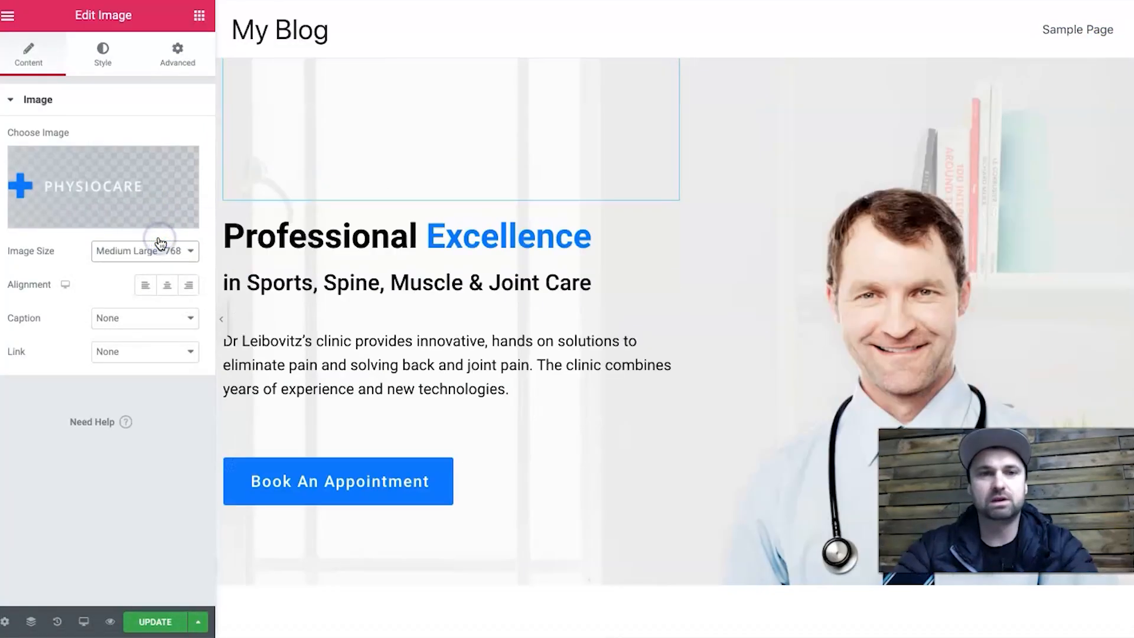
left_click(167, 260)
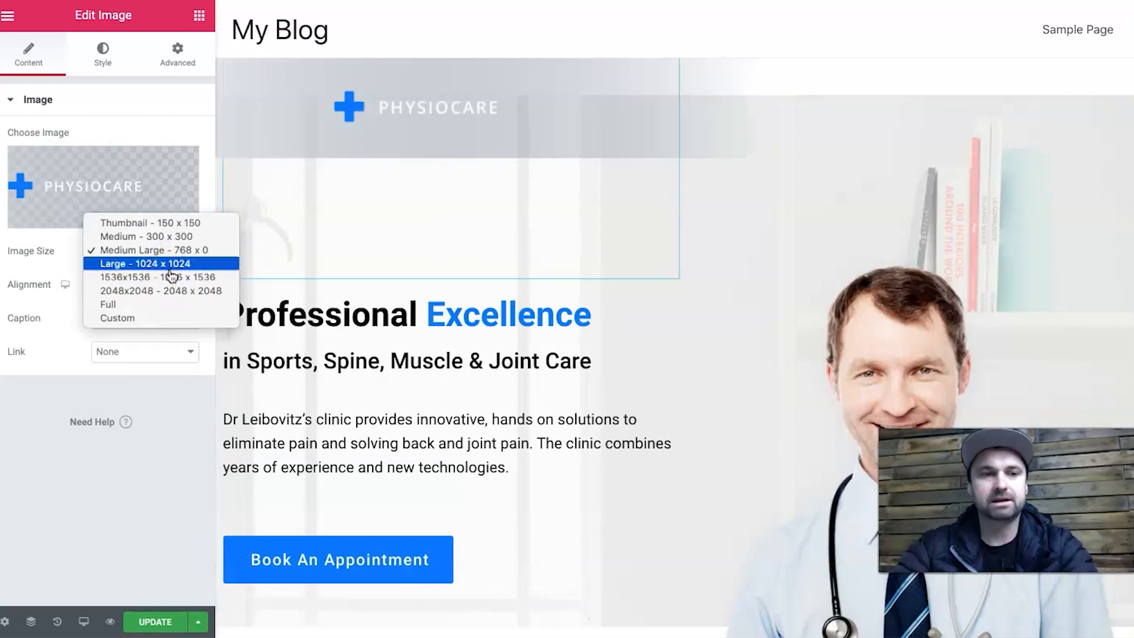
left_click(164, 263)
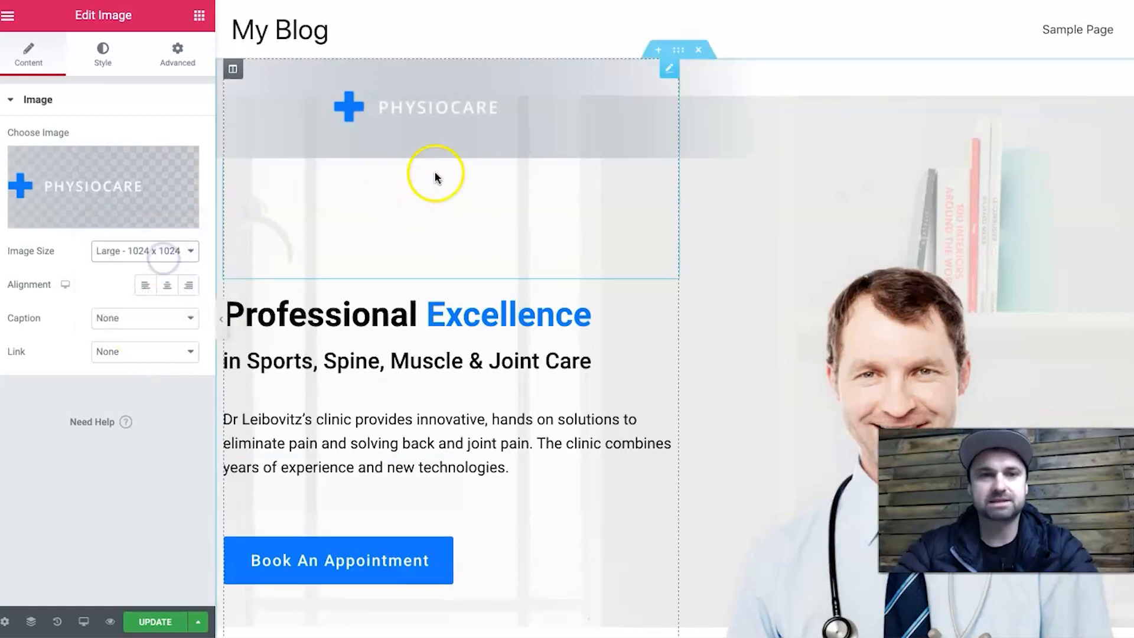
left_click(166, 284)
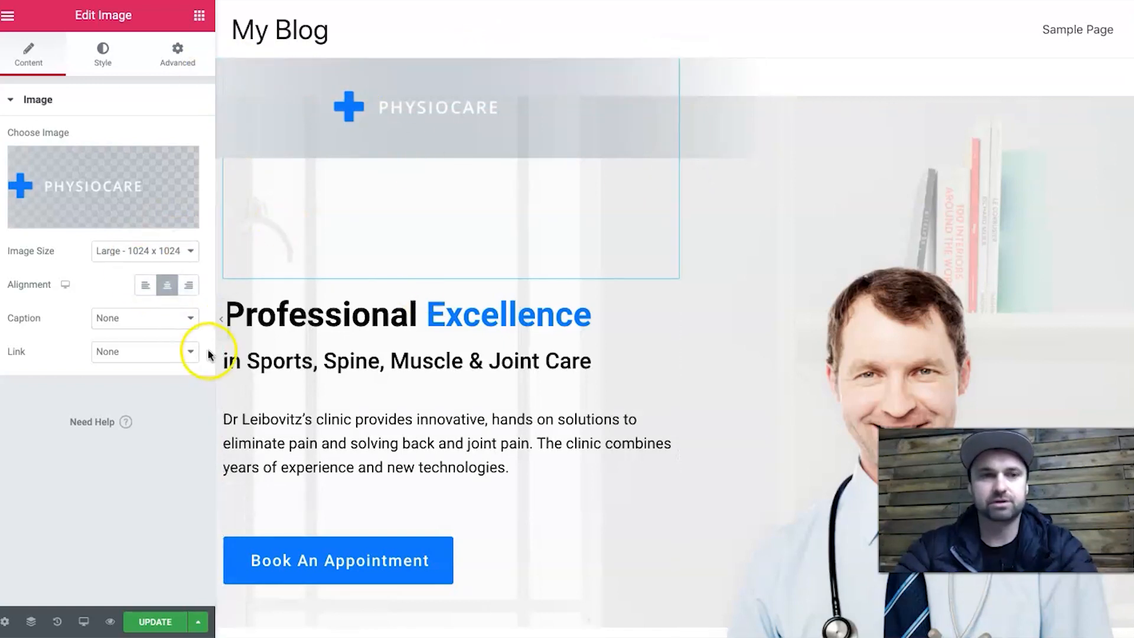
Try border radius values of 10 px and 110 px on the PHYSIOCARE logo, and clear the border radius.
left_click(116, 49)
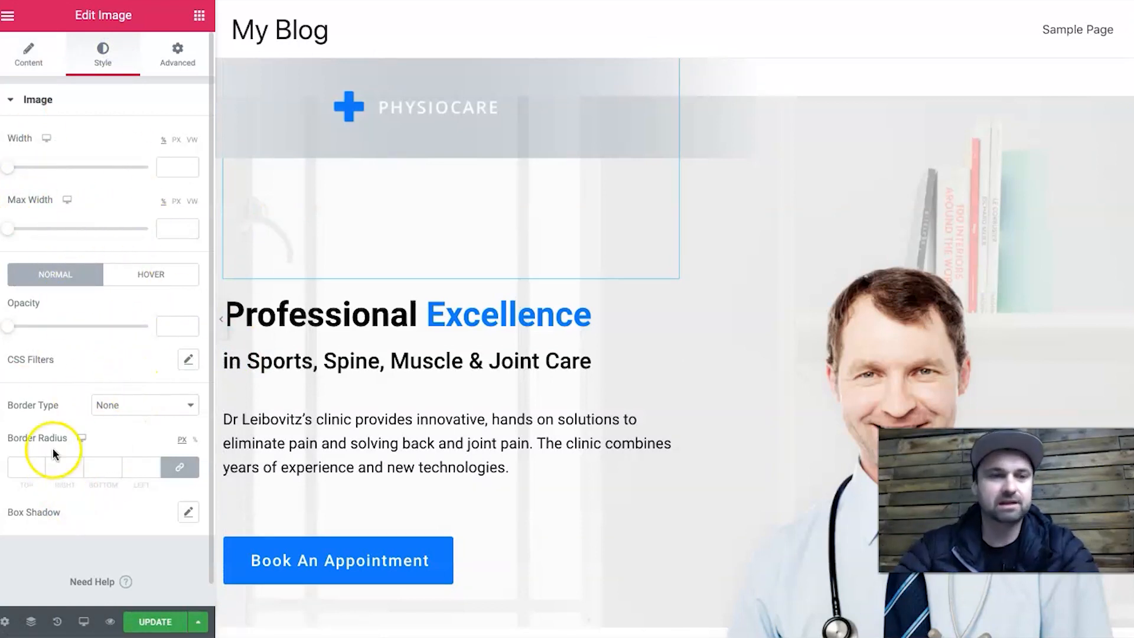
left_click(11, 464)
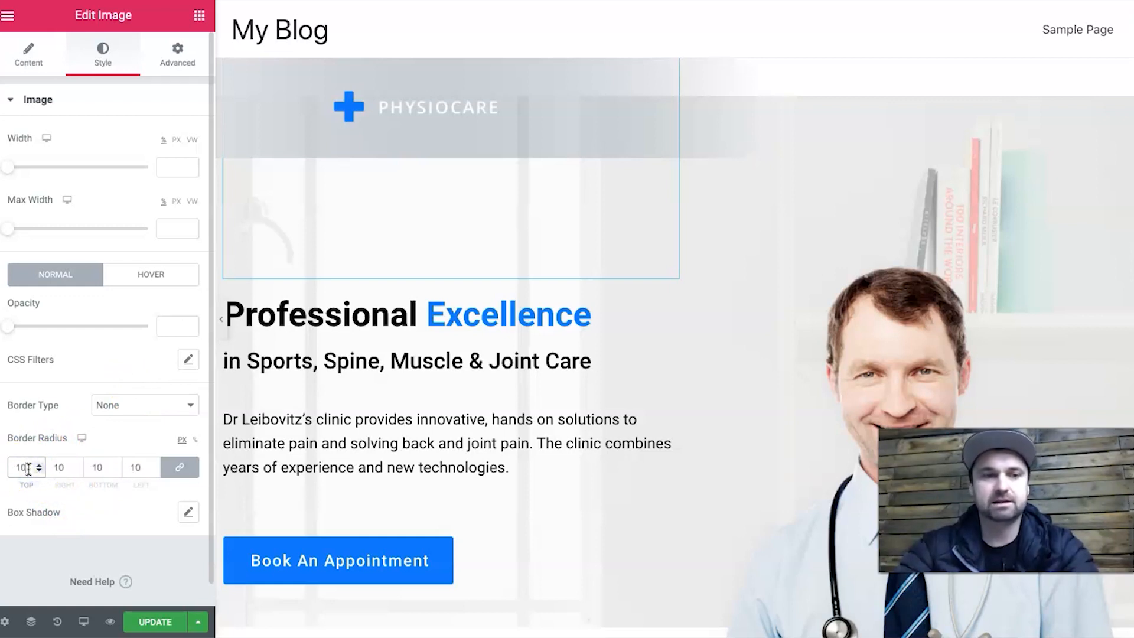
left_click(23, 440)
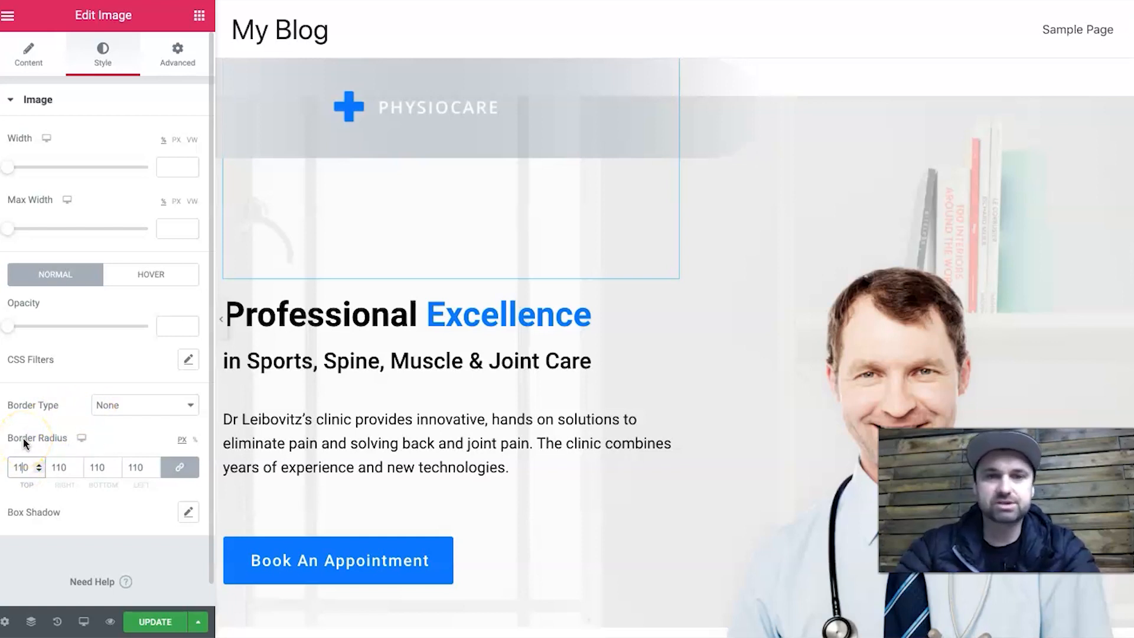
left_click(693, 171)
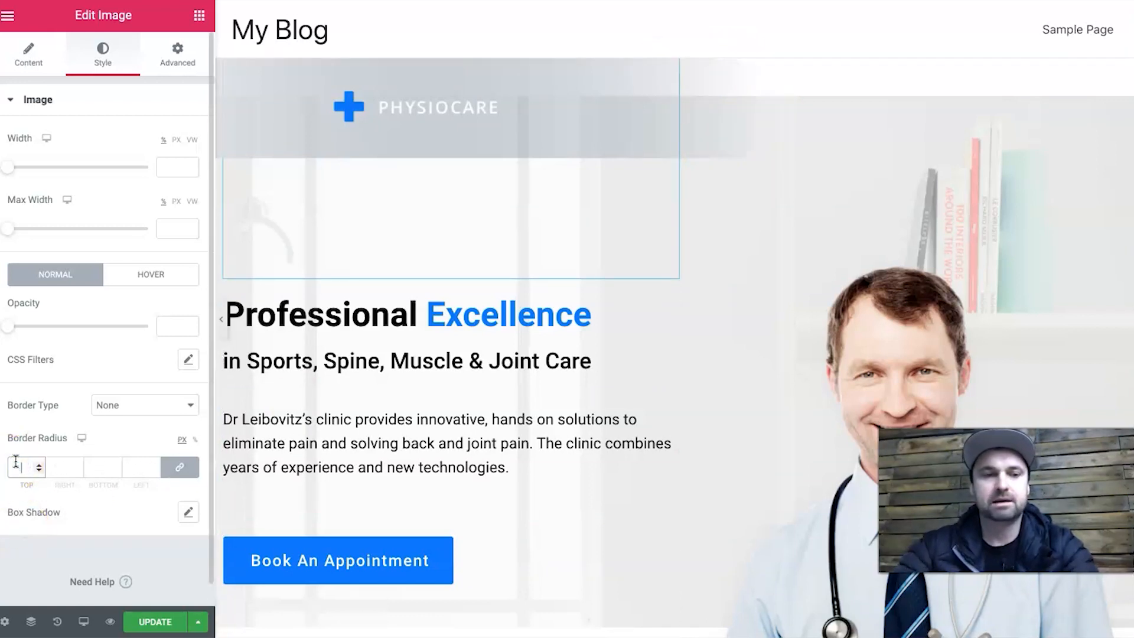
Replace the hero section's paragraph with the doctor's name followed by "is an expert at Physic health care".
scroll(412, 277, "down", 3)
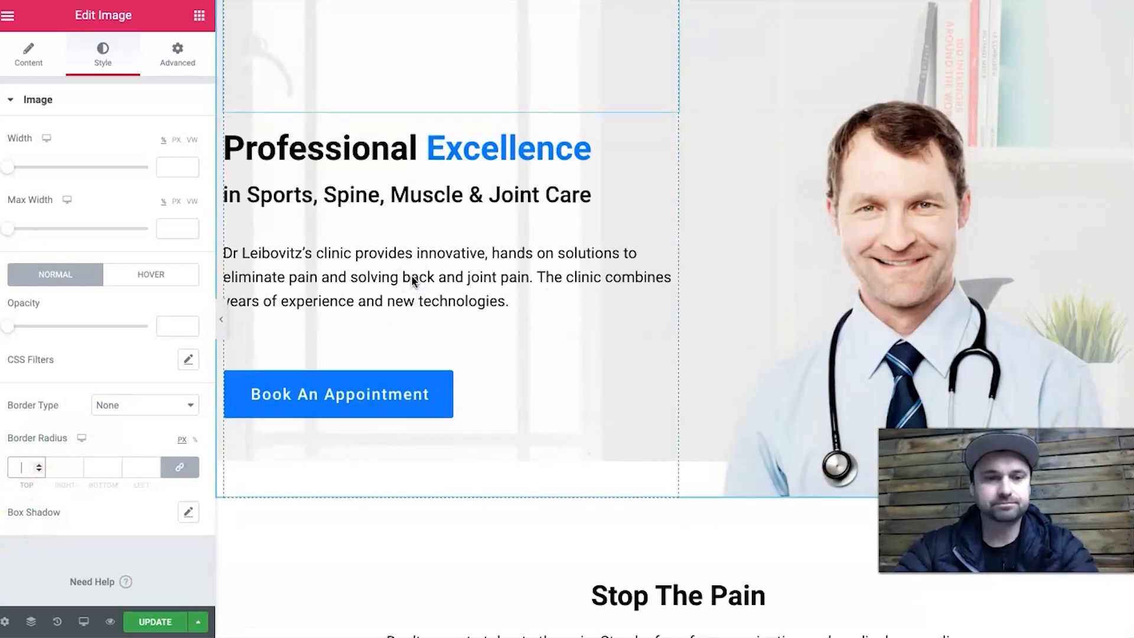
scroll(431, 376, "up", 3)
scroll(433, 380, "down", 1)
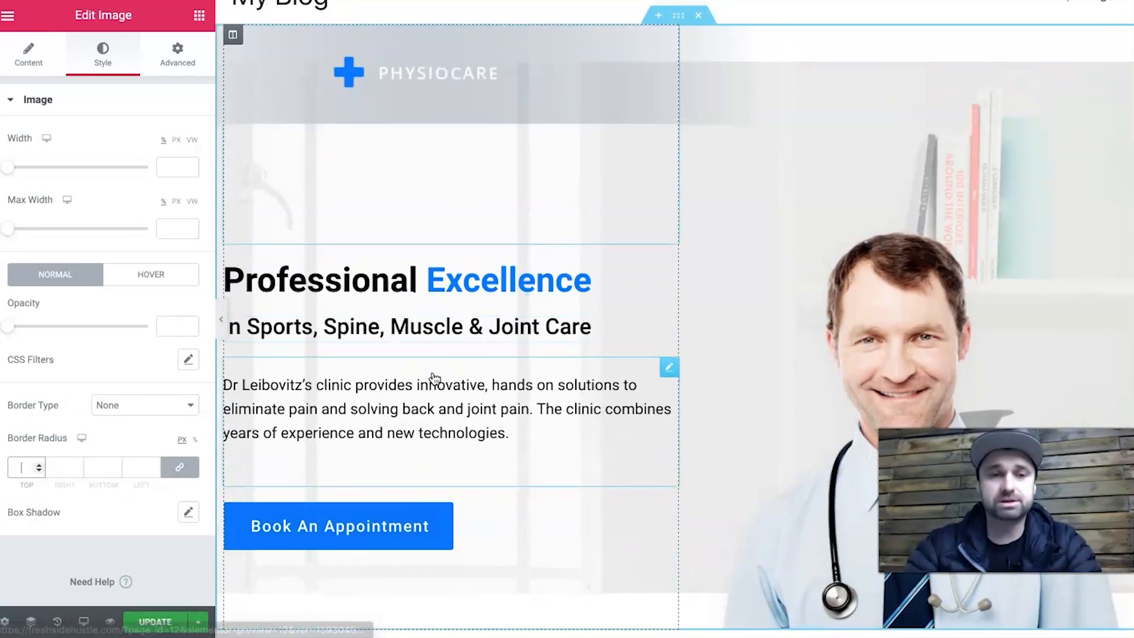
triple_click(385, 392)
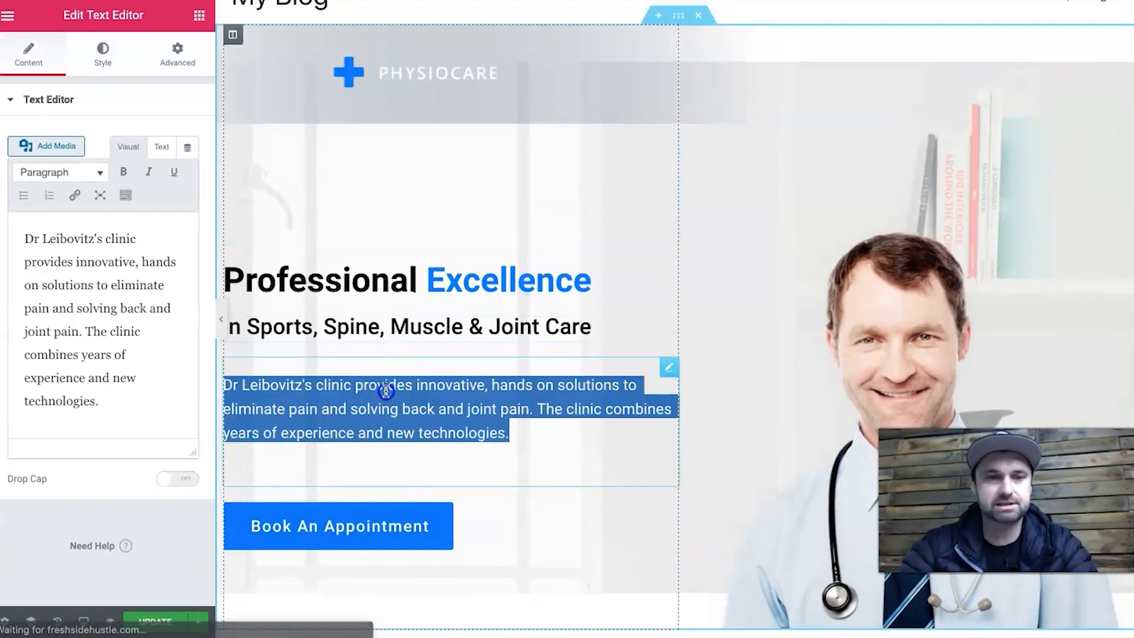
left_click(290, 387)
triple_click(71, 284)
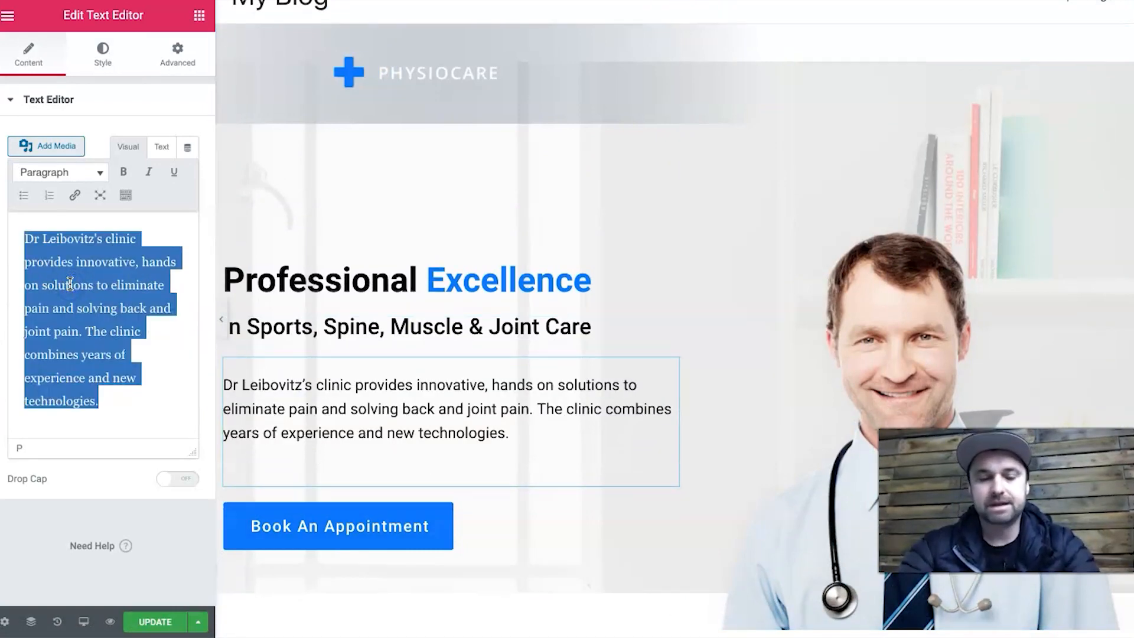
type("Mr")
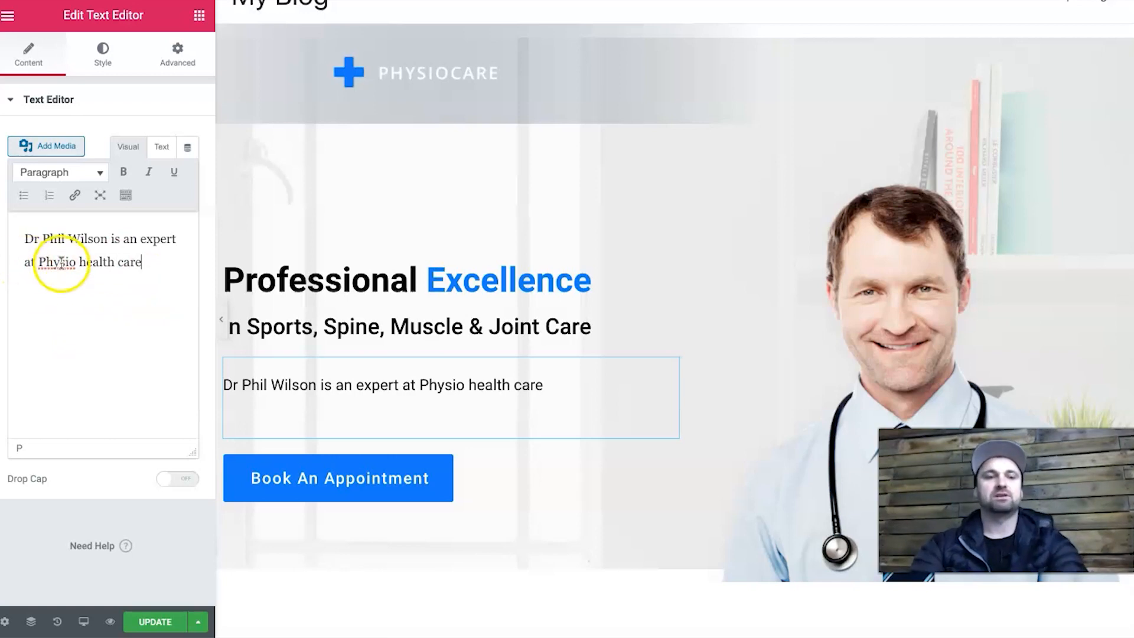
right_click(58, 262)
left_click(85, 272)
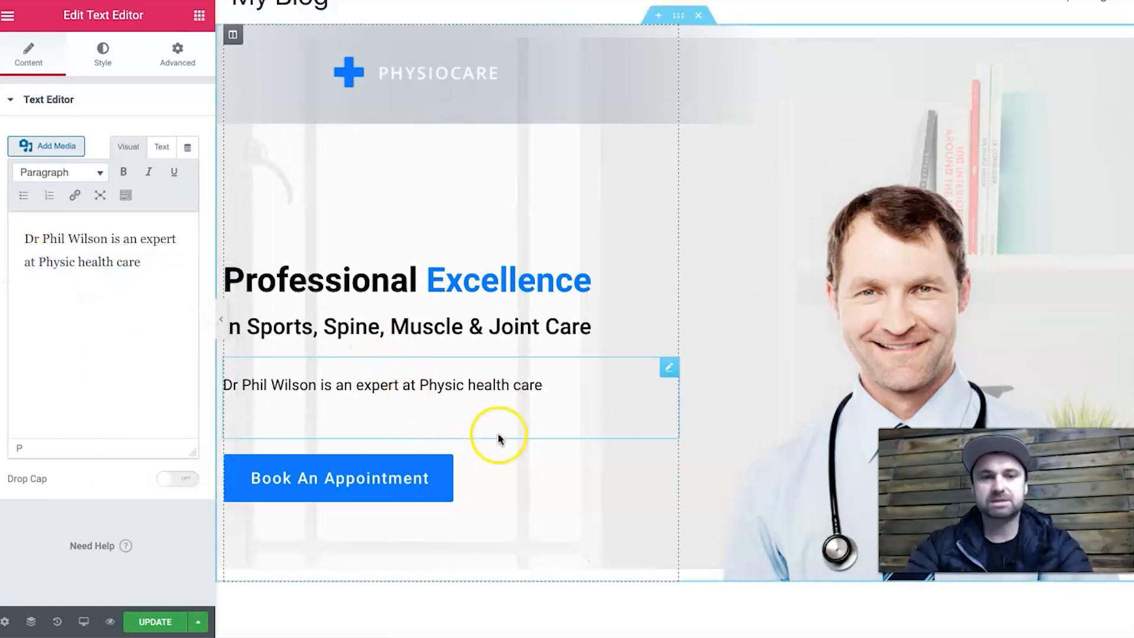
Preview the page in the Tablet and Mobile responsive views, and return to the Desktop view.
left_click(546, 466)
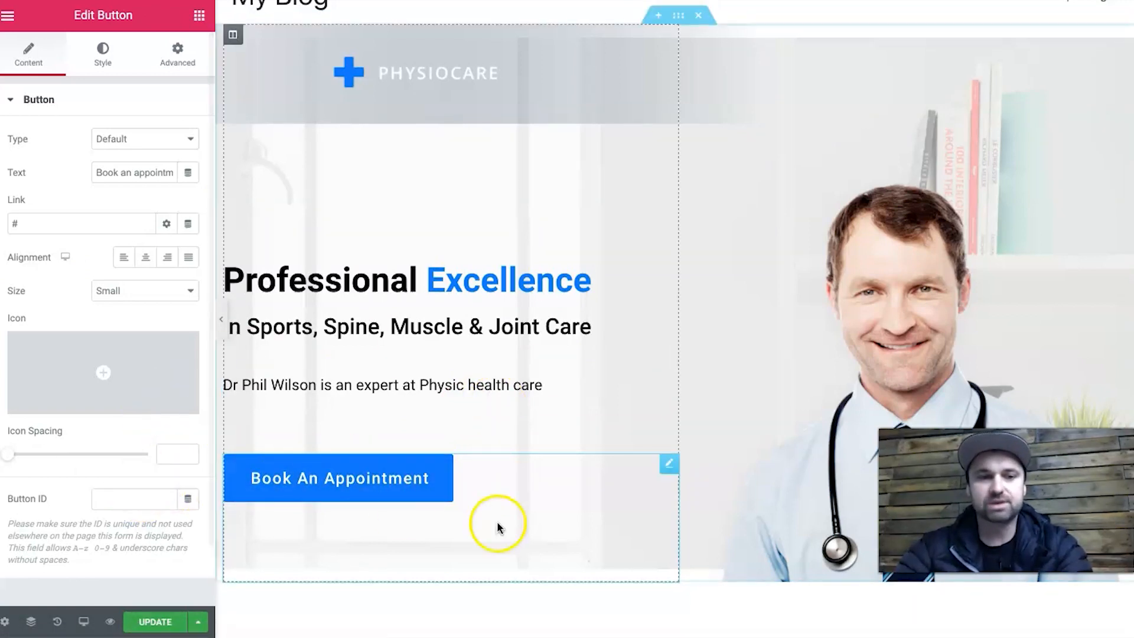
left_click(82, 621)
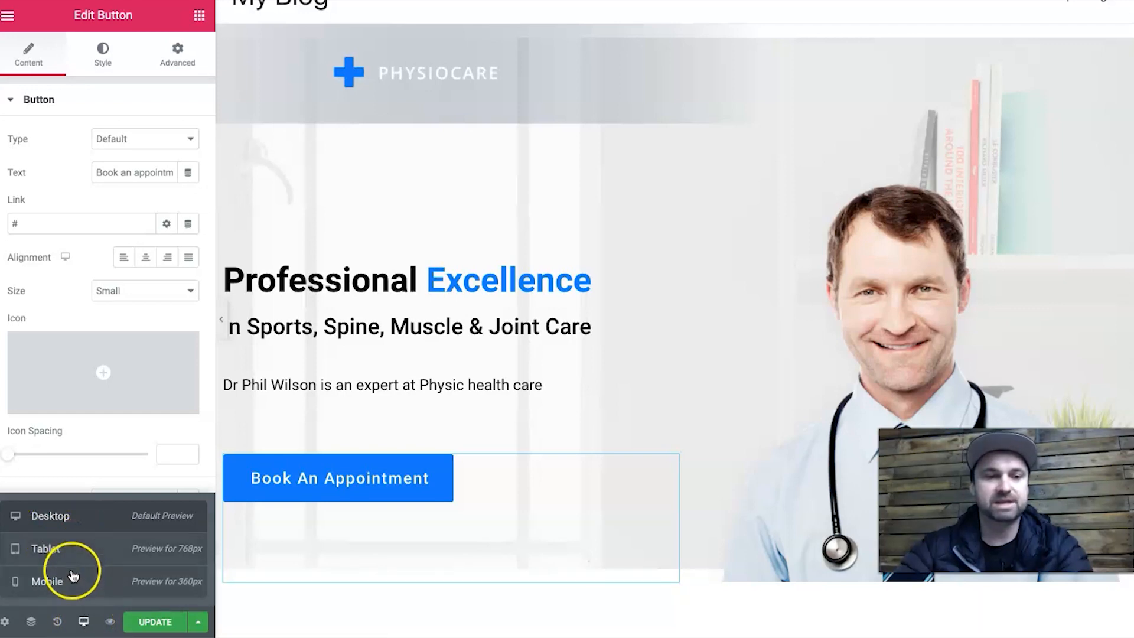
left_click(78, 546)
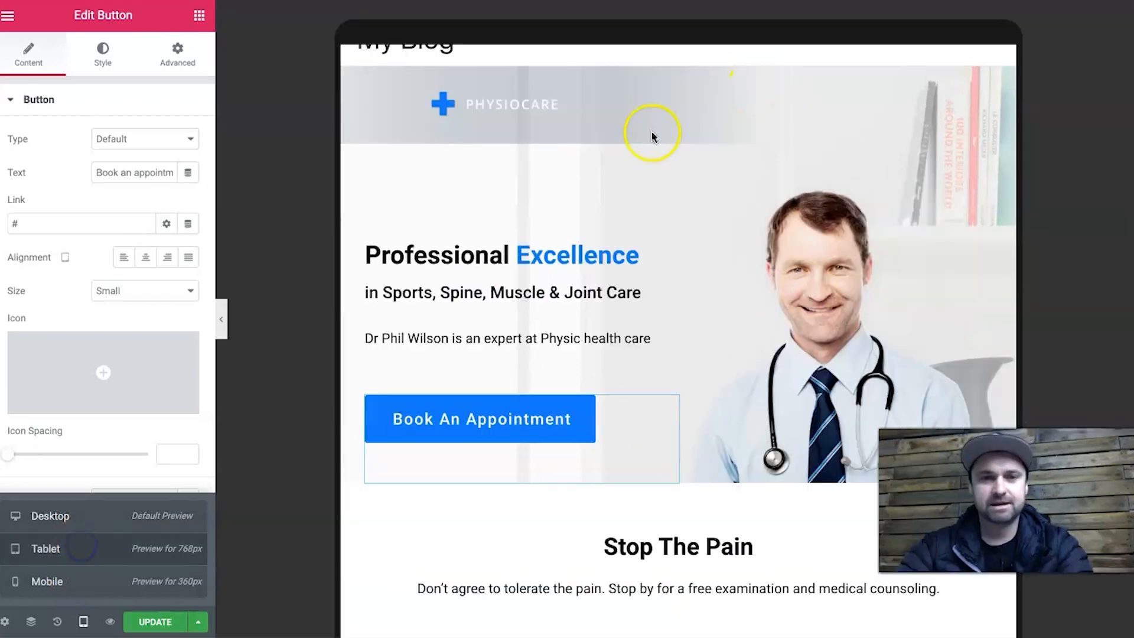
left_click(72, 584)
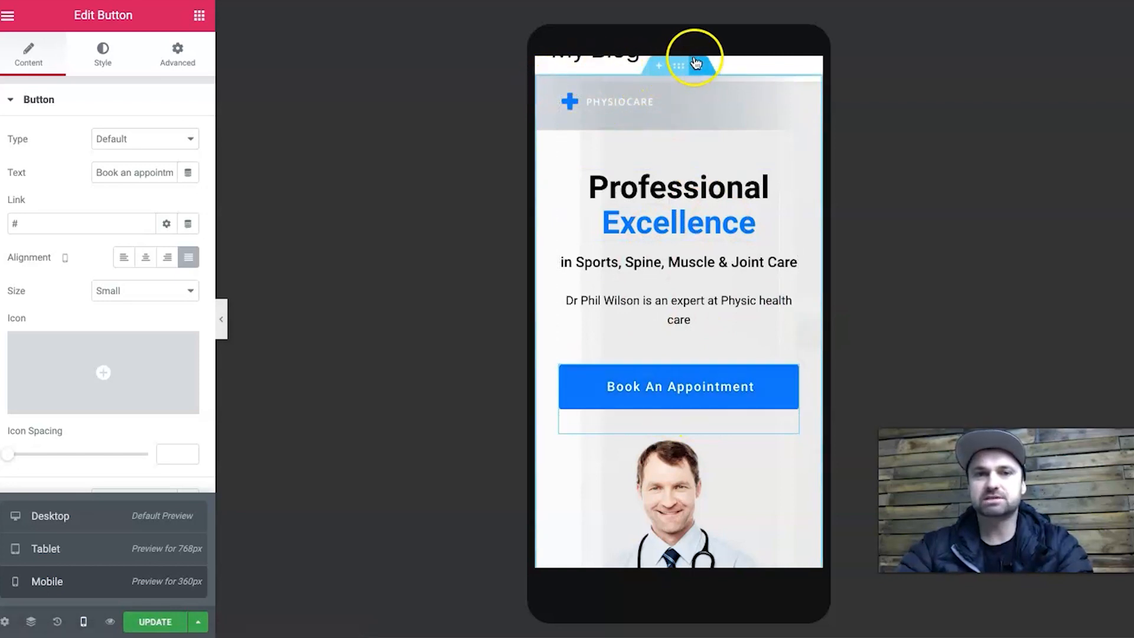
scroll(653, 251, "down", 1)
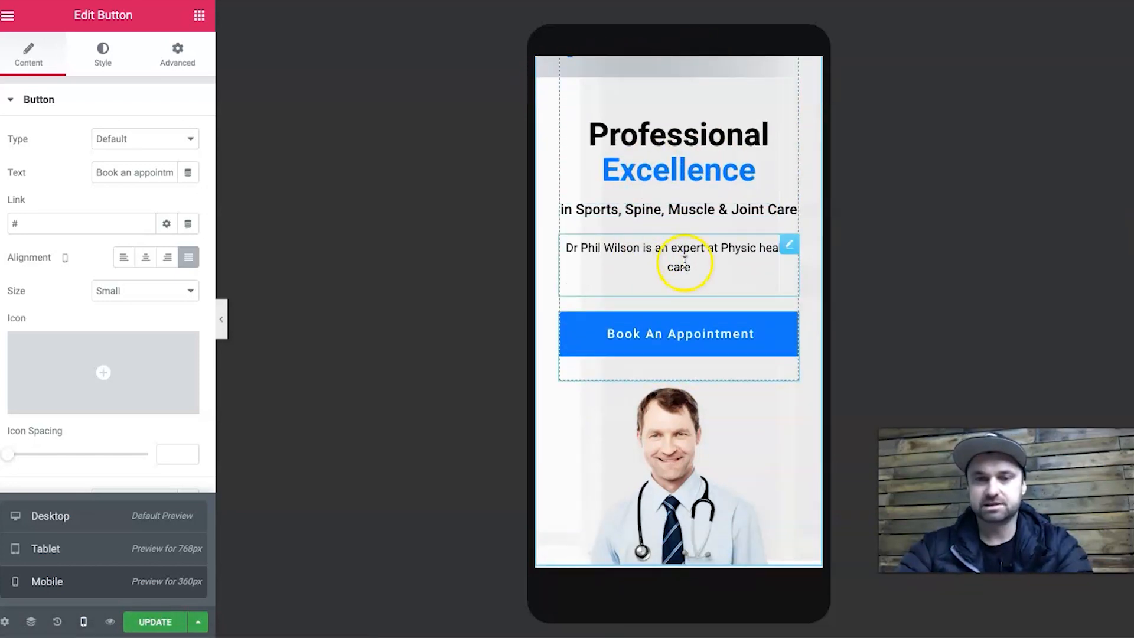
left_click(65, 513)
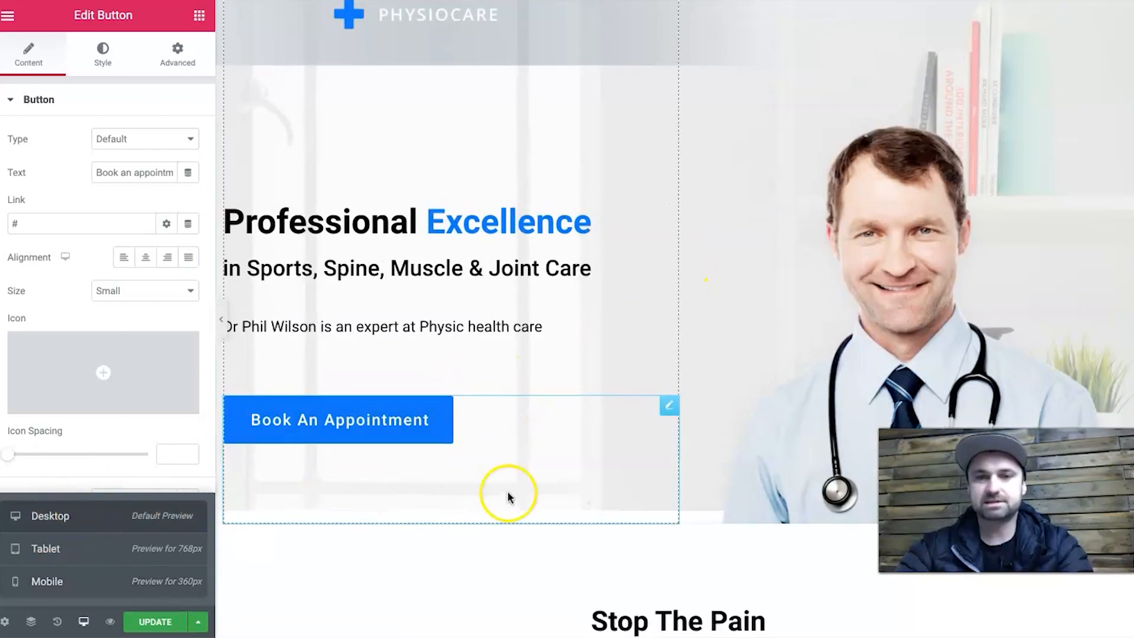
scroll(509, 496, "up", 2)
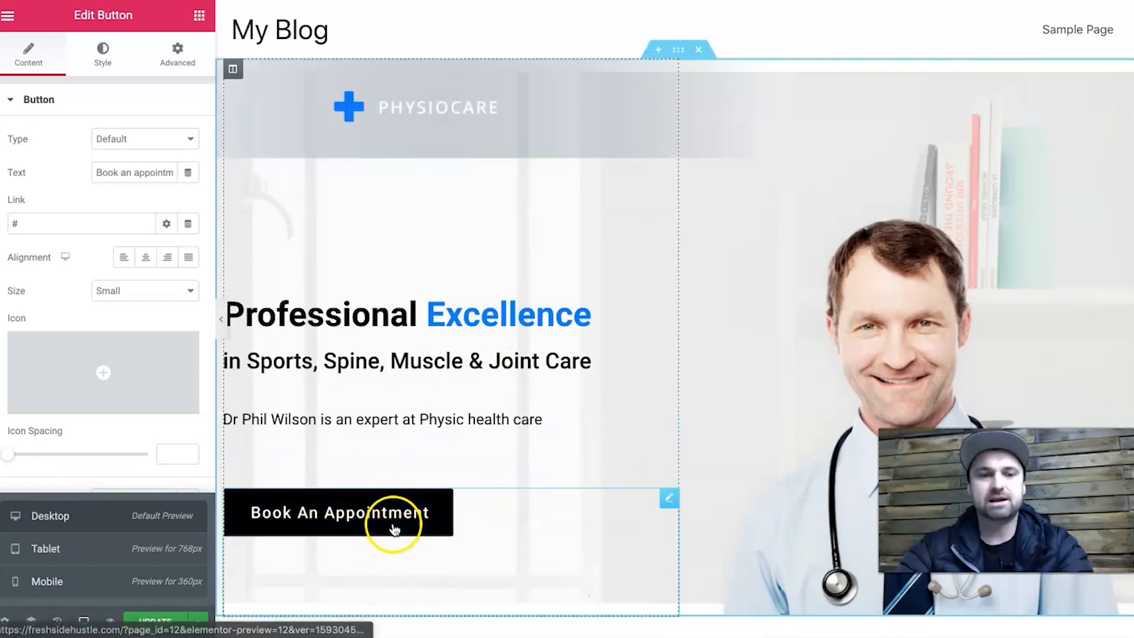
left_click(476, 566)
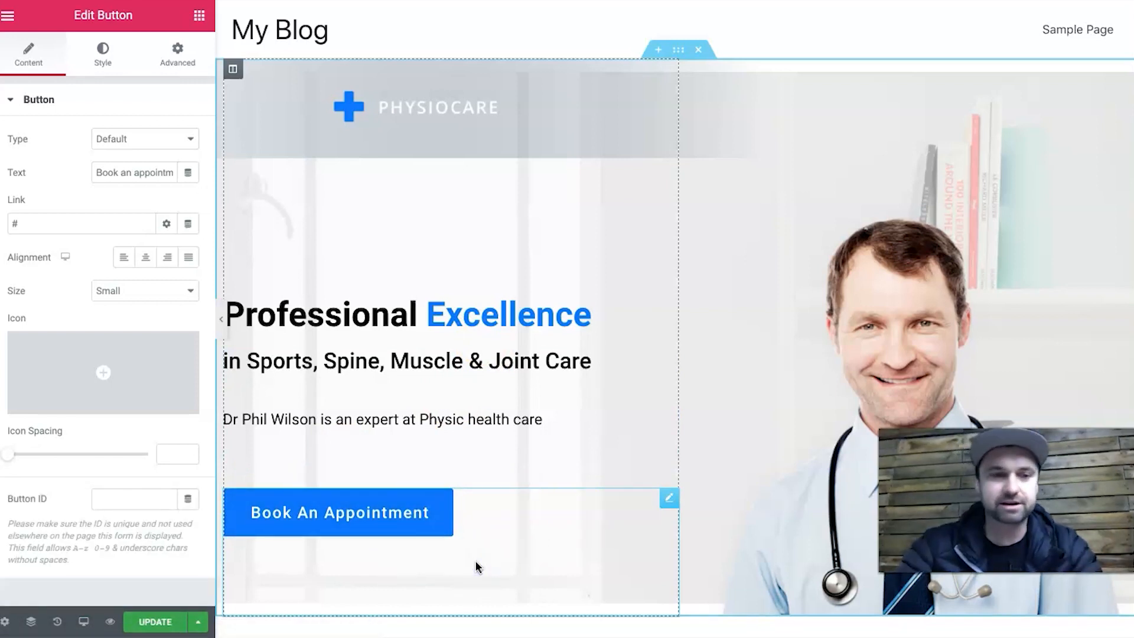
Change the hero button's text to "Free Consultation".
left_click(392, 519)
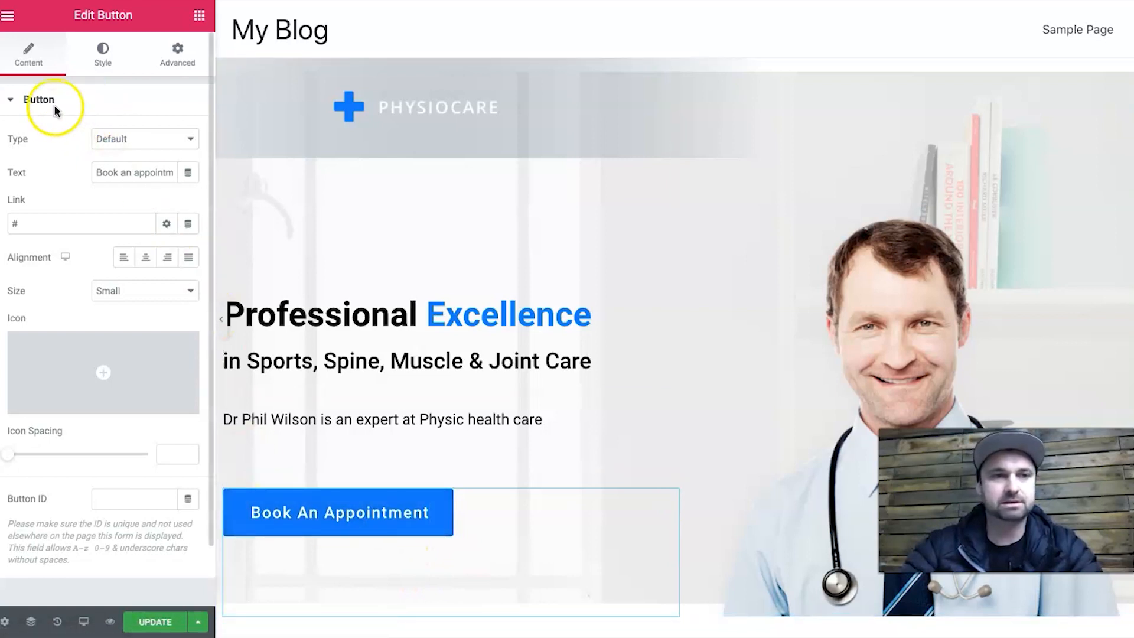
double_click(105, 172)
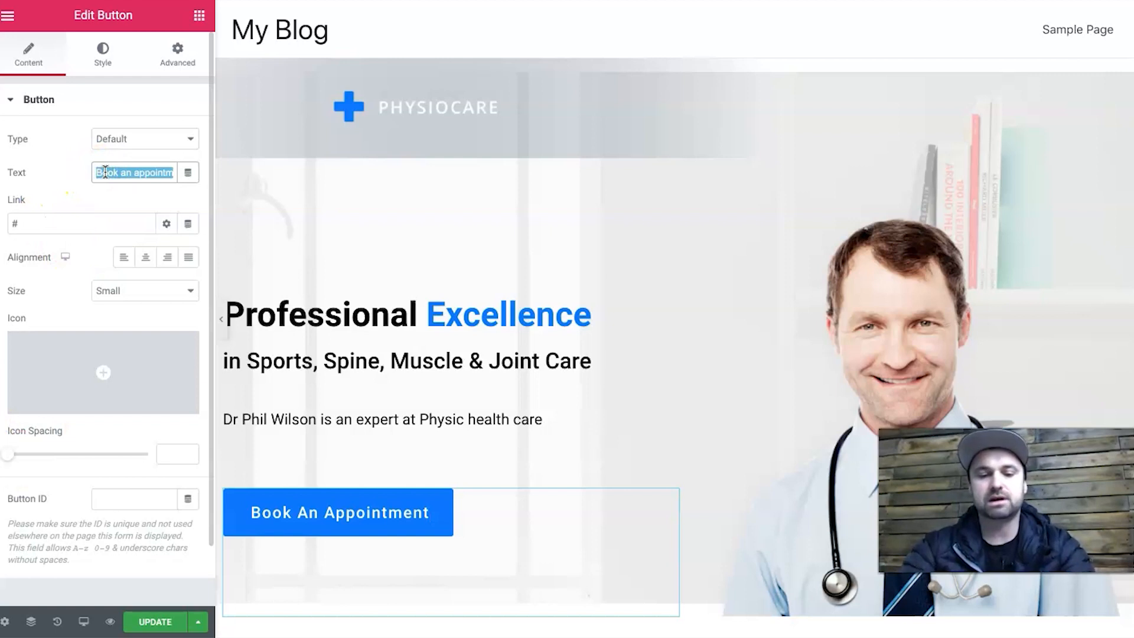
type("Free Consultation")
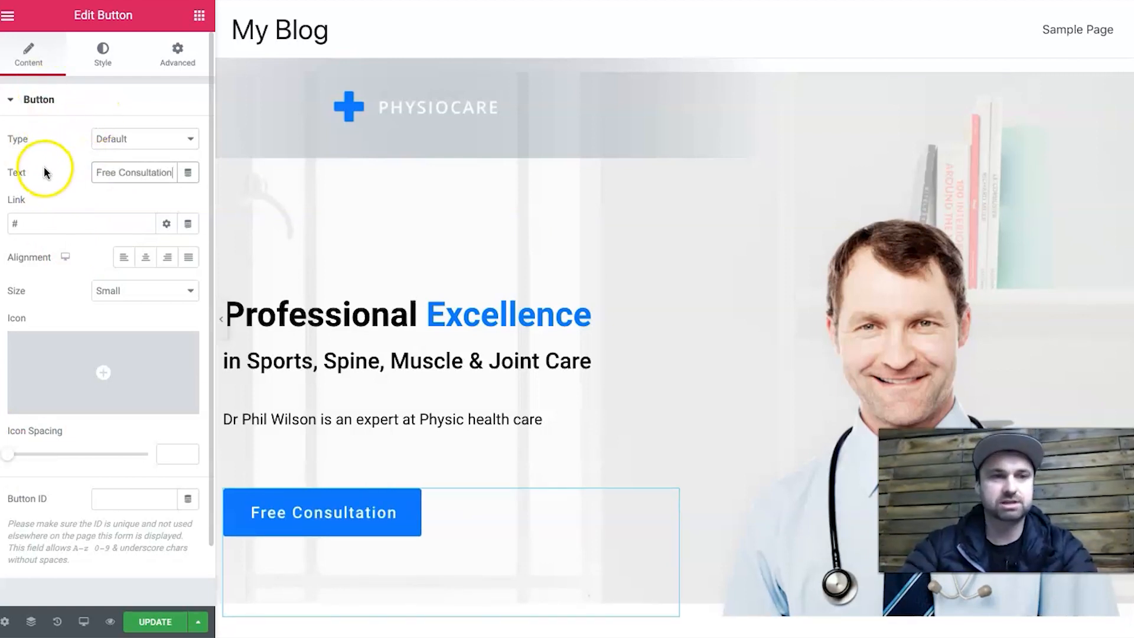
Try the Info and Success types on the hero button, and set its type back to Default.
left_click(131, 139)
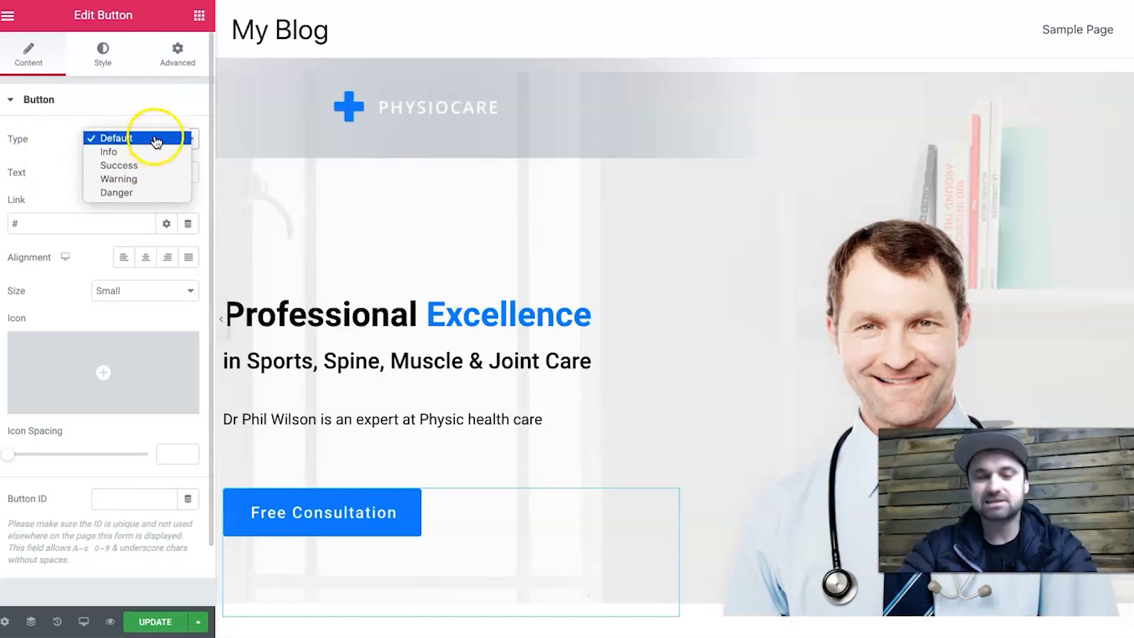
left_click(156, 140)
left_click(156, 140)
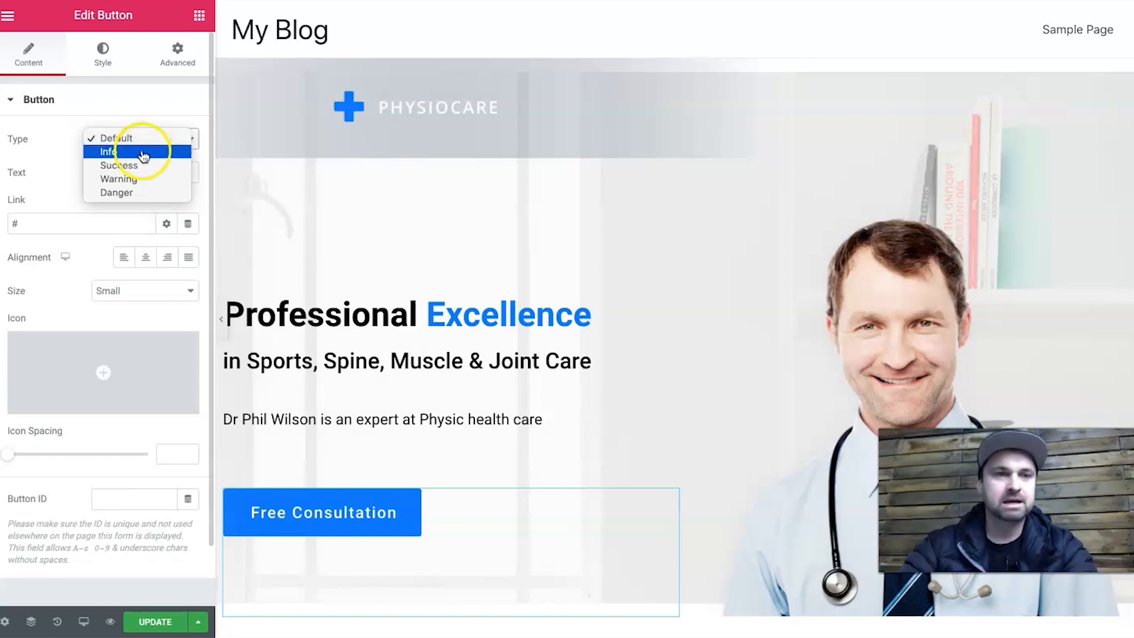
left_click(144, 152)
left_click(145, 140)
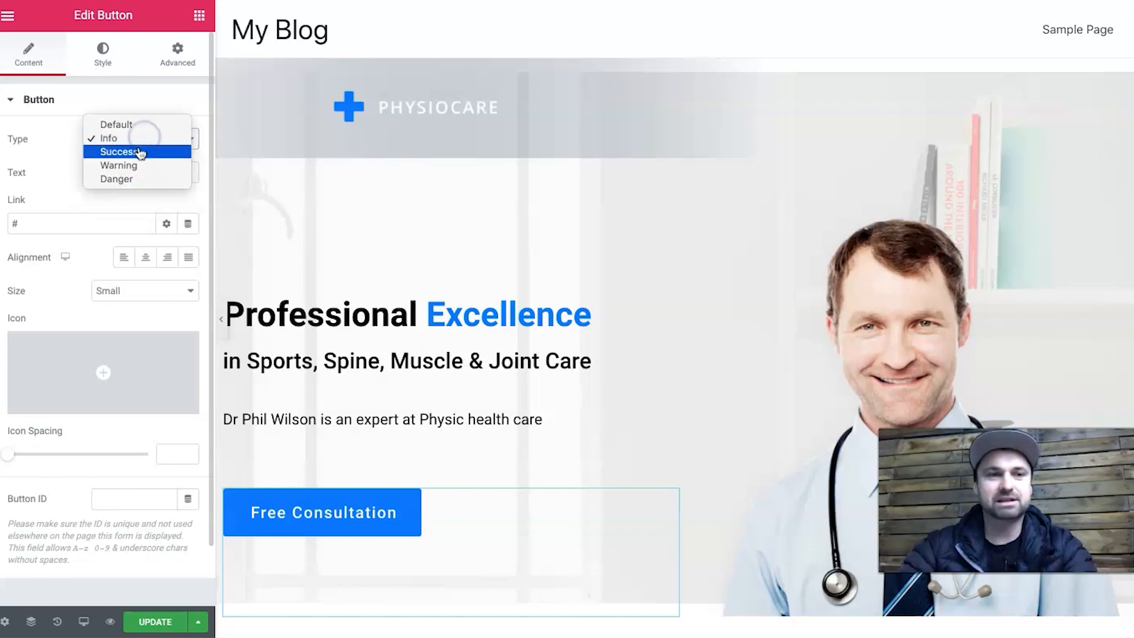
left_click(139, 147)
left_click(144, 141)
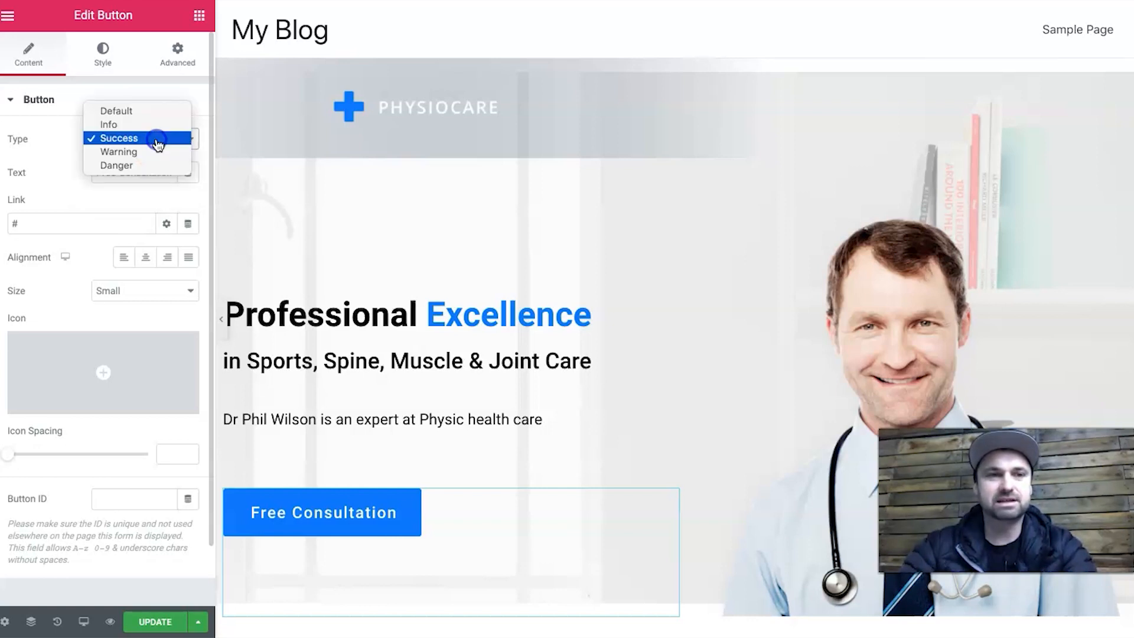
left_click(139, 109)
Clear the hero button's custom background color in its normal state.
left_click(118, 70)
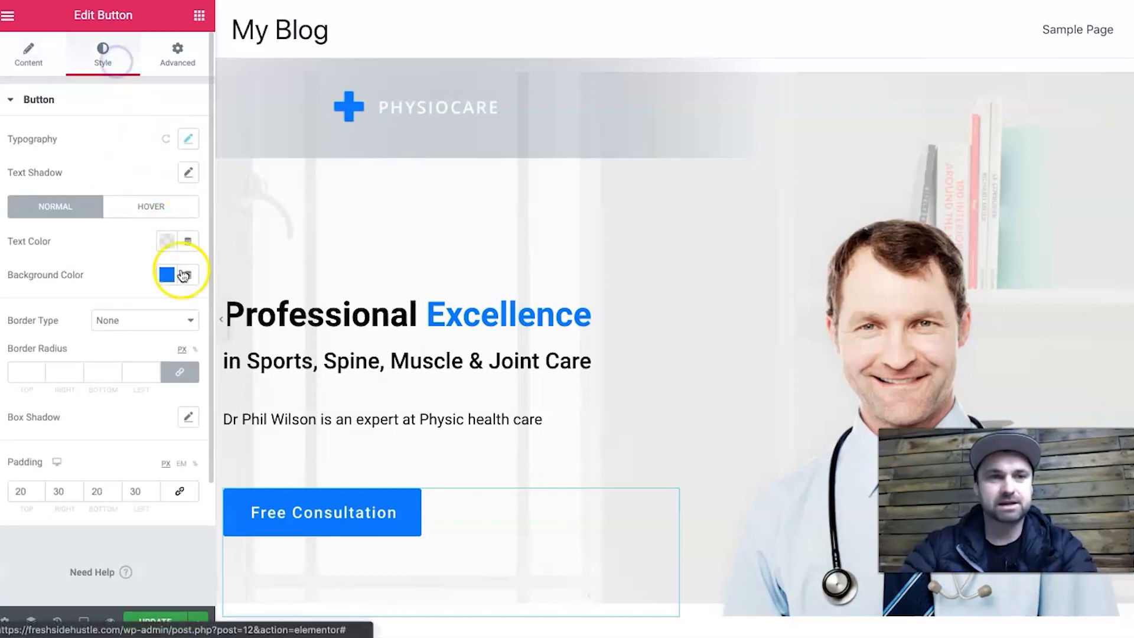
left_click(171, 275)
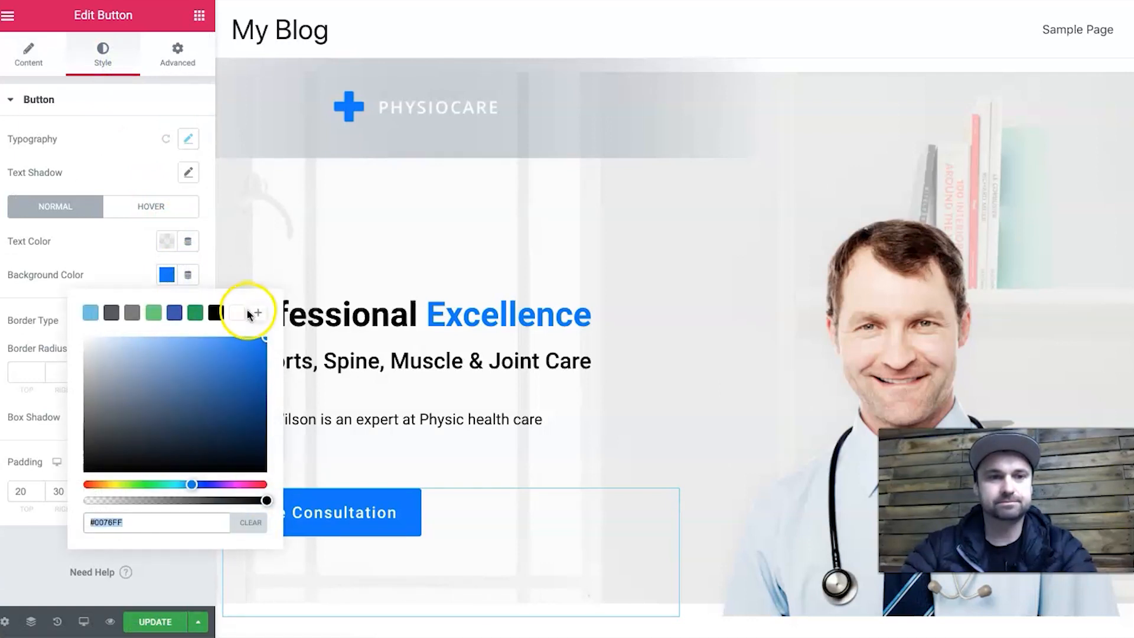
left_click(249, 523)
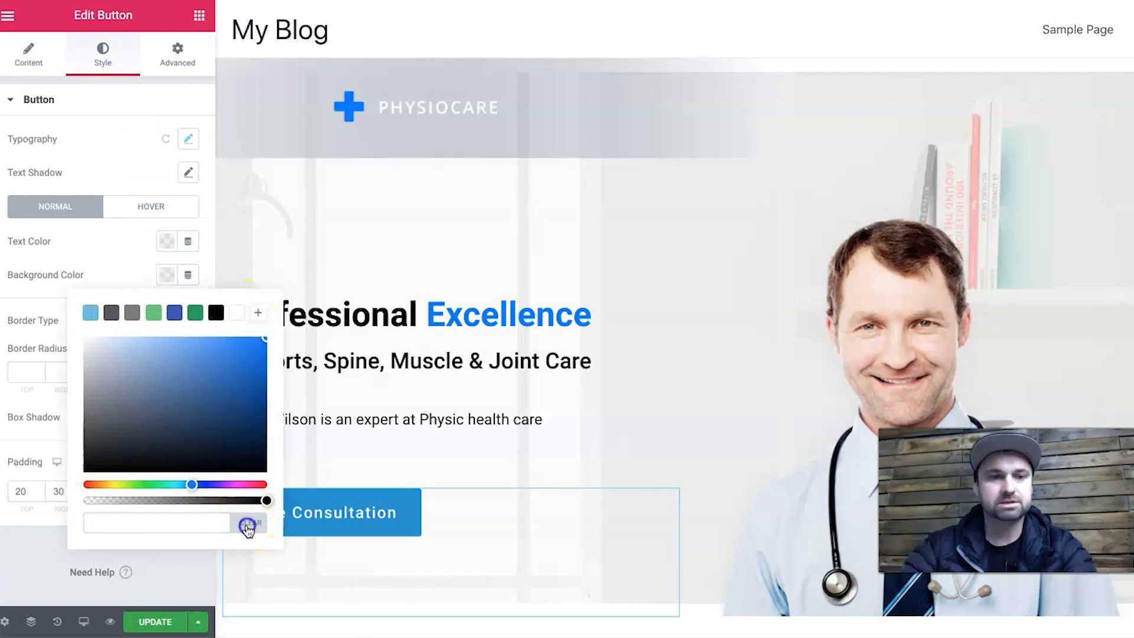
left_click(121, 141)
Try the Info, Success, Warning and Danger types on the hero button without its custom background, and set the type back to Default.
left_click(28, 54)
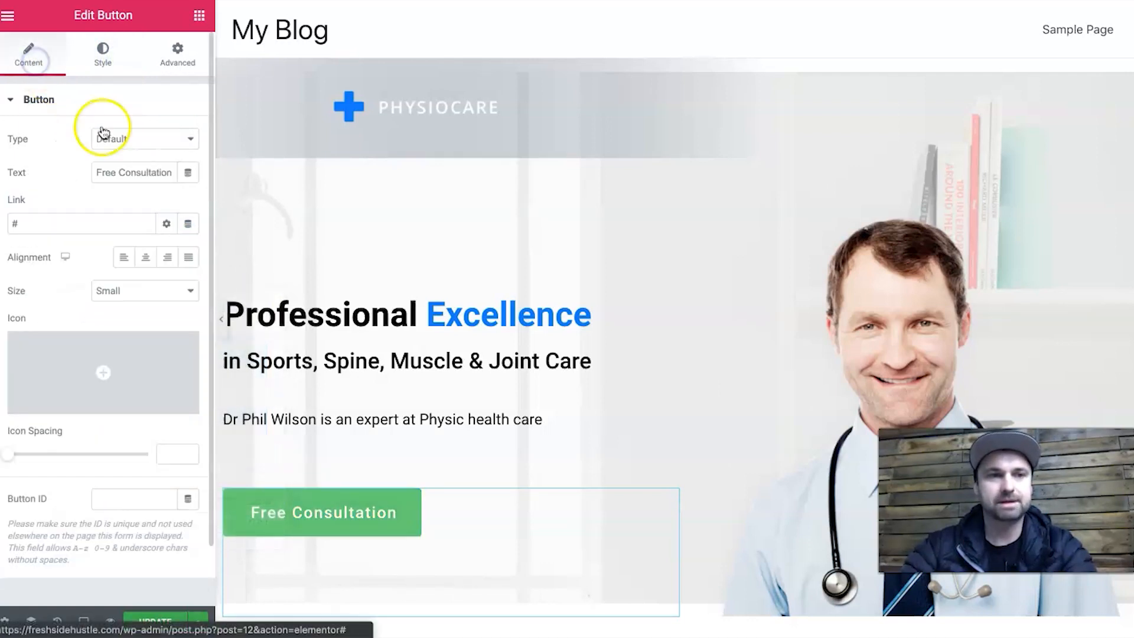
left_click(139, 142)
left_click(138, 149)
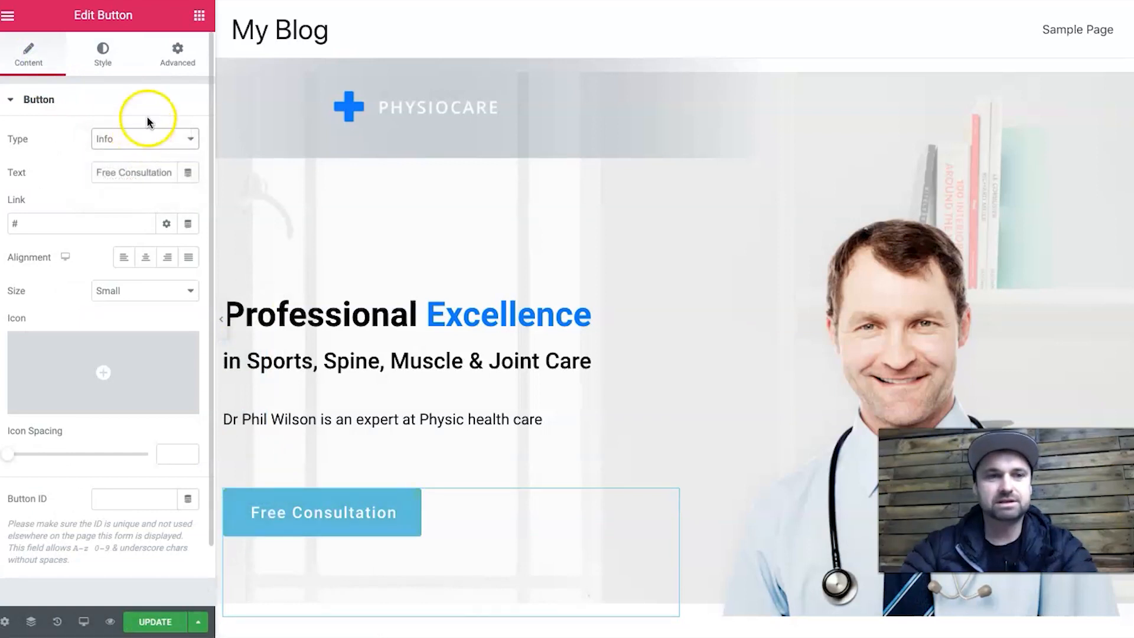
left_click(144, 138)
left_click(136, 151)
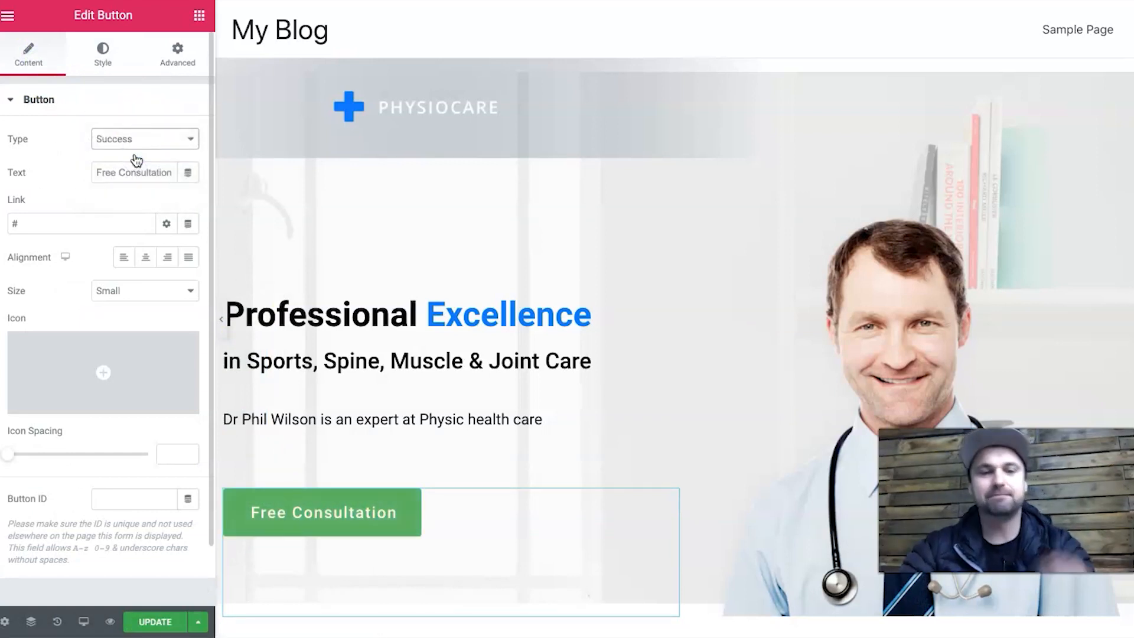
left_click(138, 142)
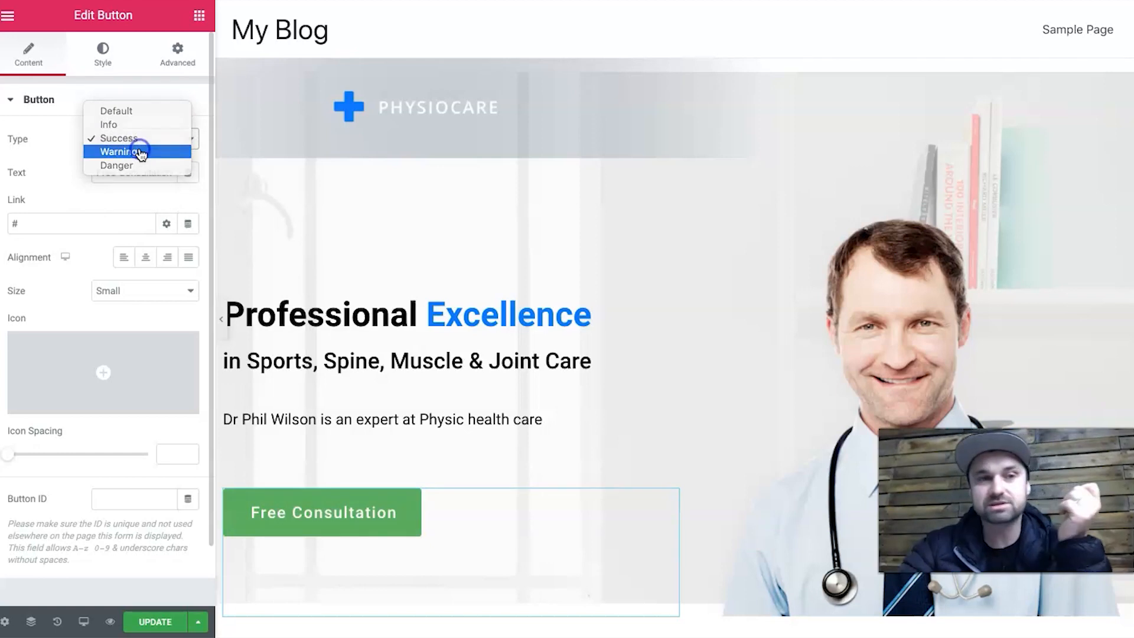
left_click(141, 153)
left_click(148, 141)
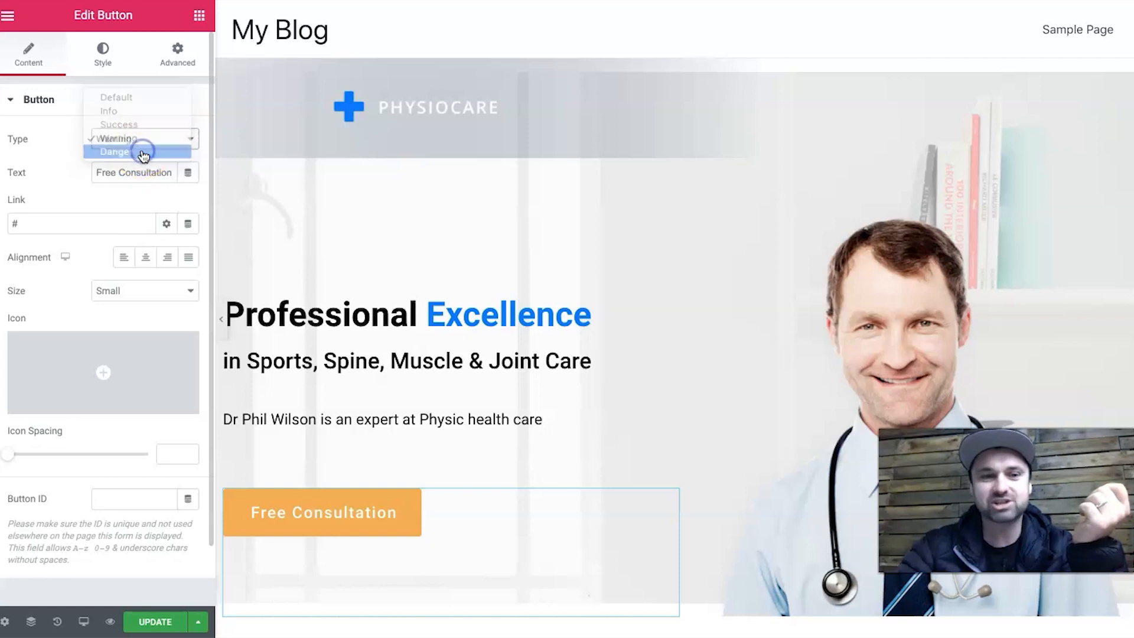
left_click(143, 152)
left_click(133, 140)
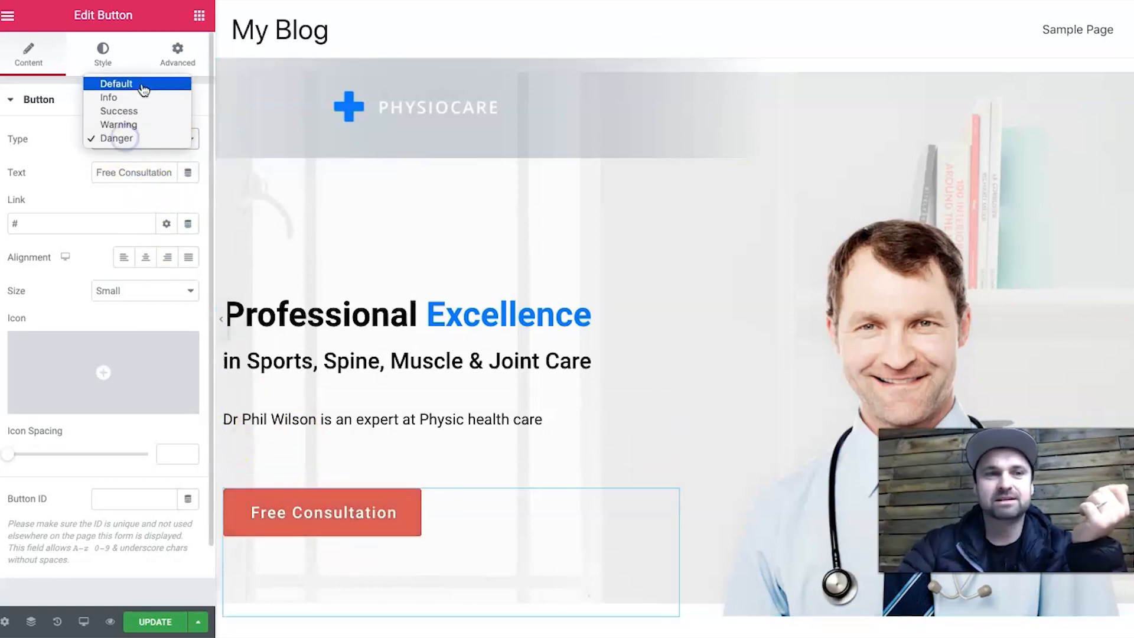
left_click(143, 86)
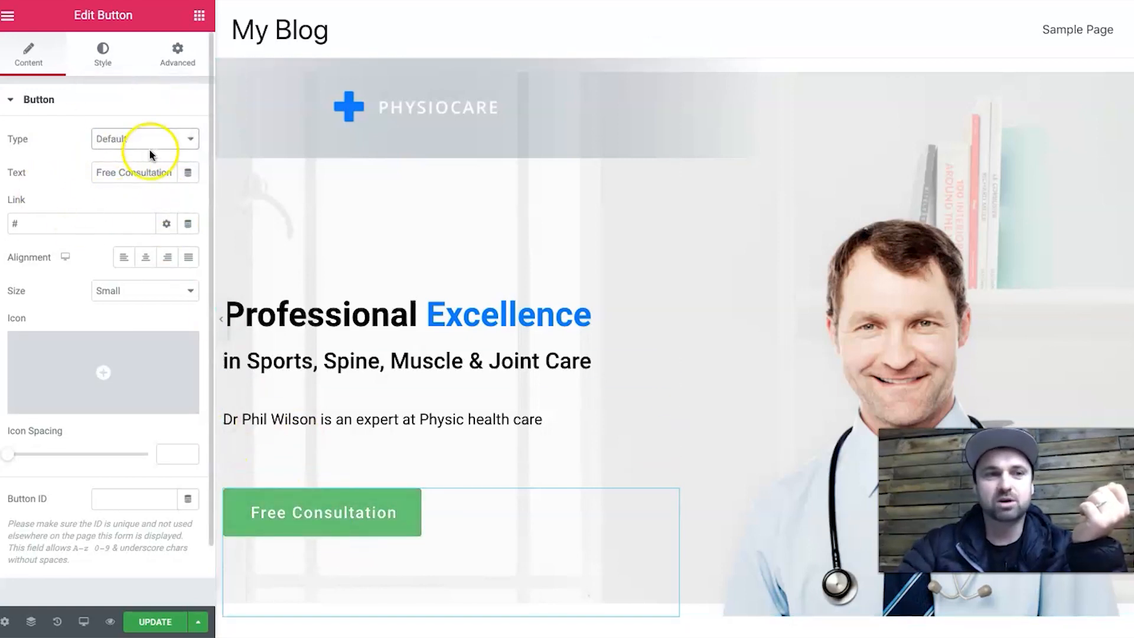
Compare the light and dark green preset swatches as the Free Consultation button's background color, and set it to light green #61CE70.
left_click(109, 61)
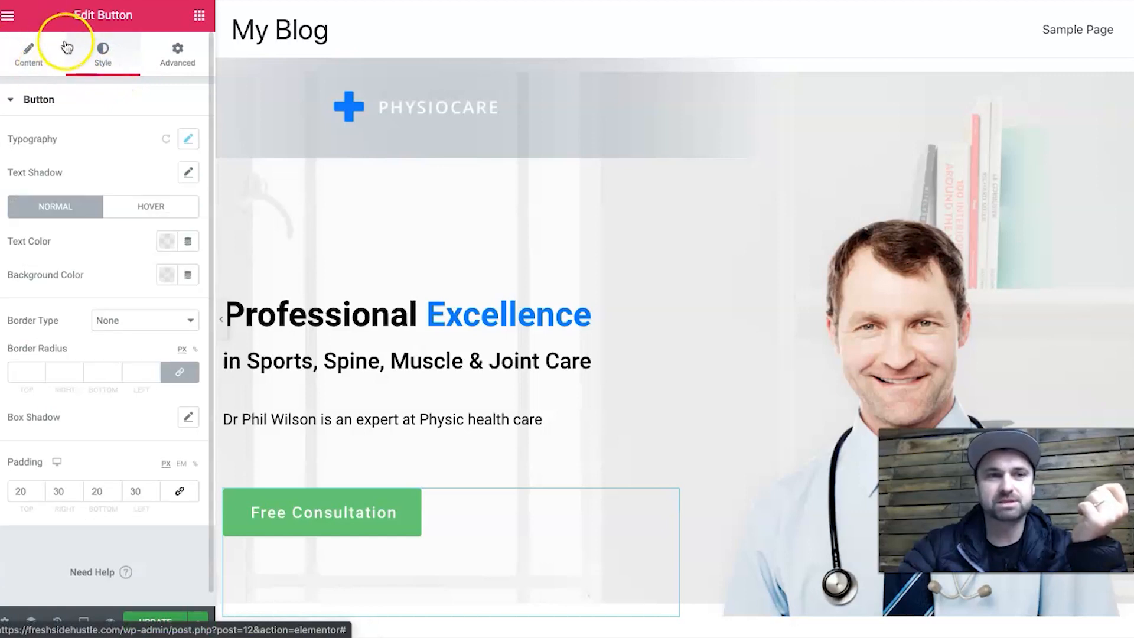
left_click(167, 275)
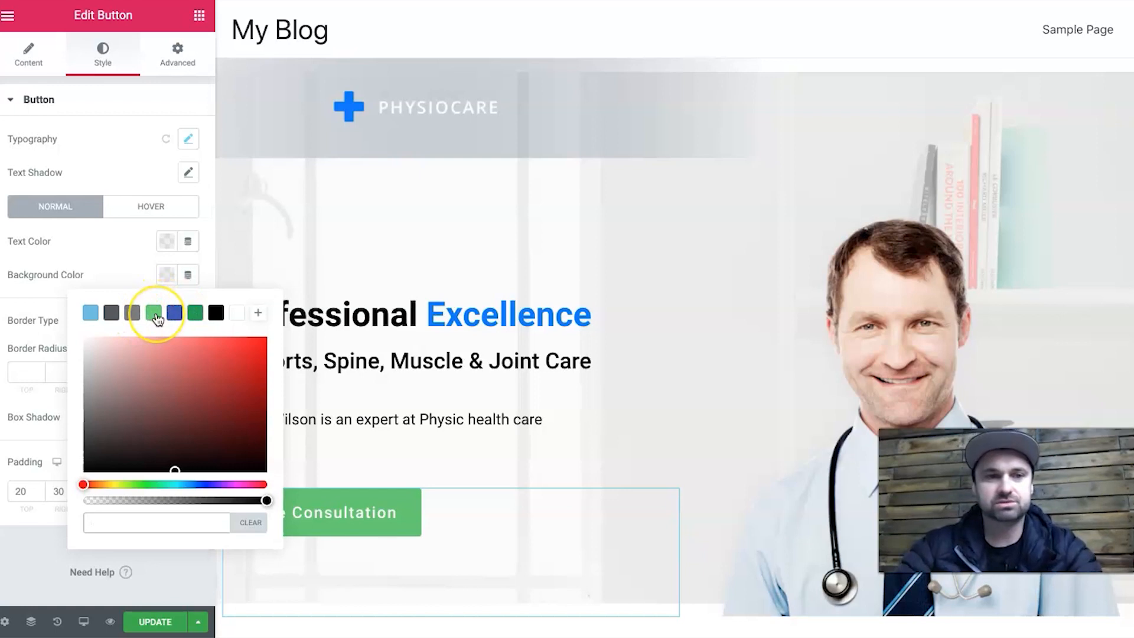
left_click(155, 313)
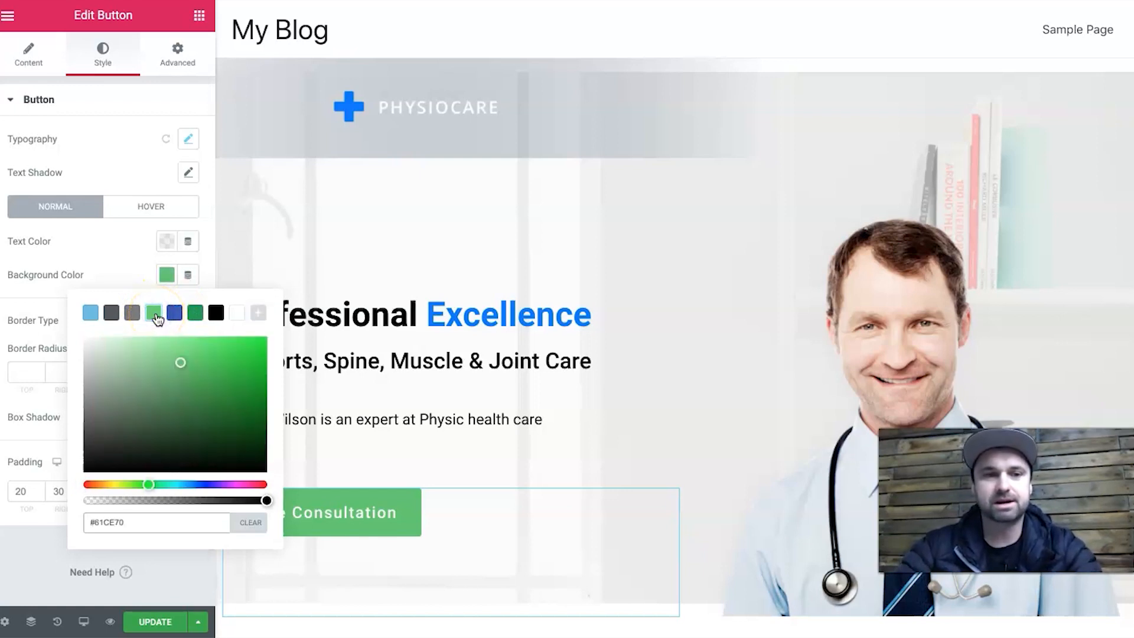
left_click(195, 314)
left_click(153, 314)
left_click(91, 190)
left_click(155, 267)
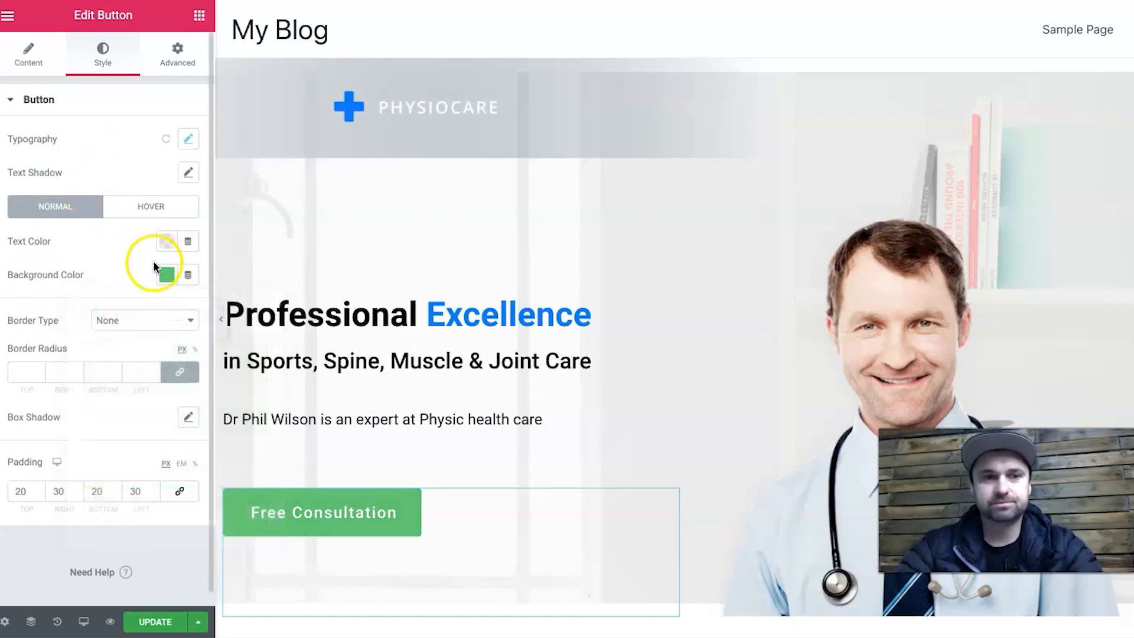
Set the Free Consultation button's background color to the light blue preset #6EC1E4.
left_click(93, 312)
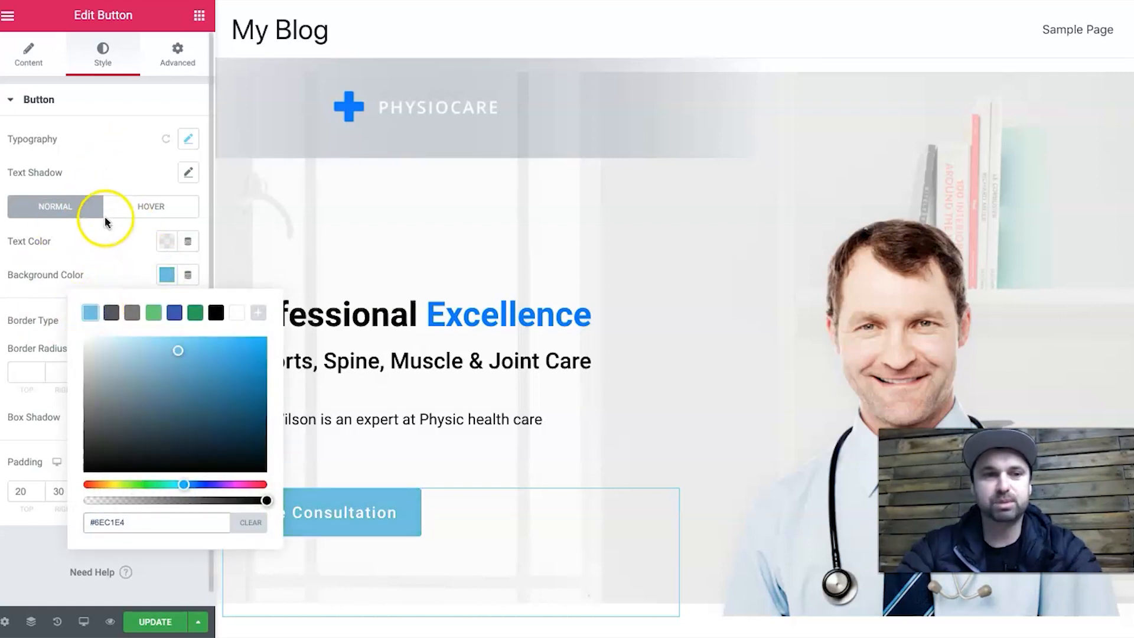
left_click(118, 157)
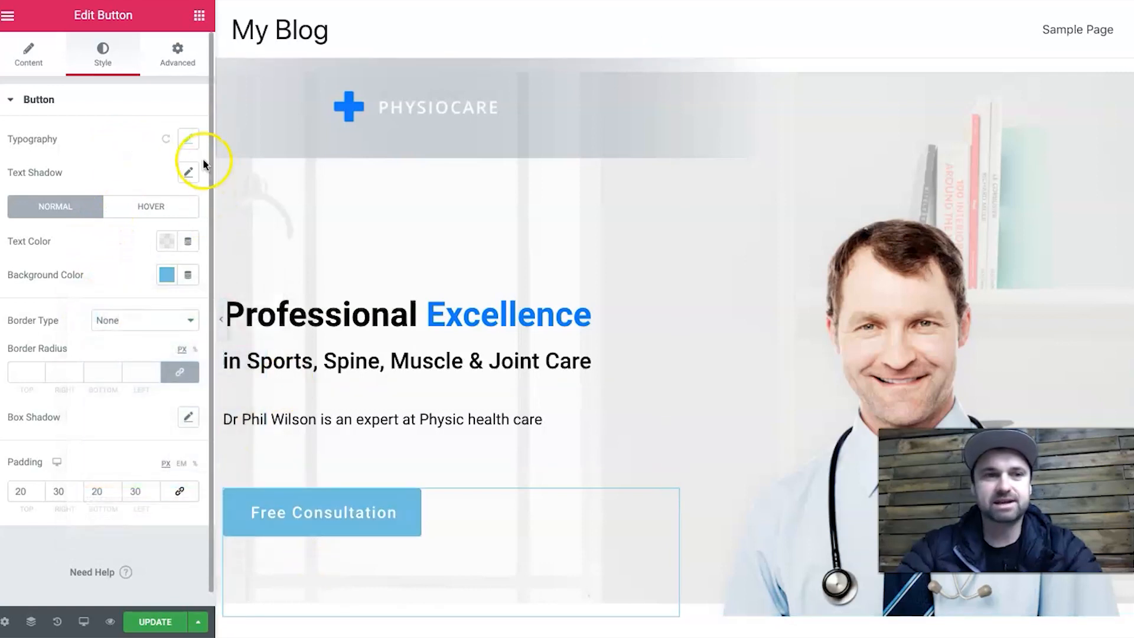
left_click(189, 140)
left_click(189, 142)
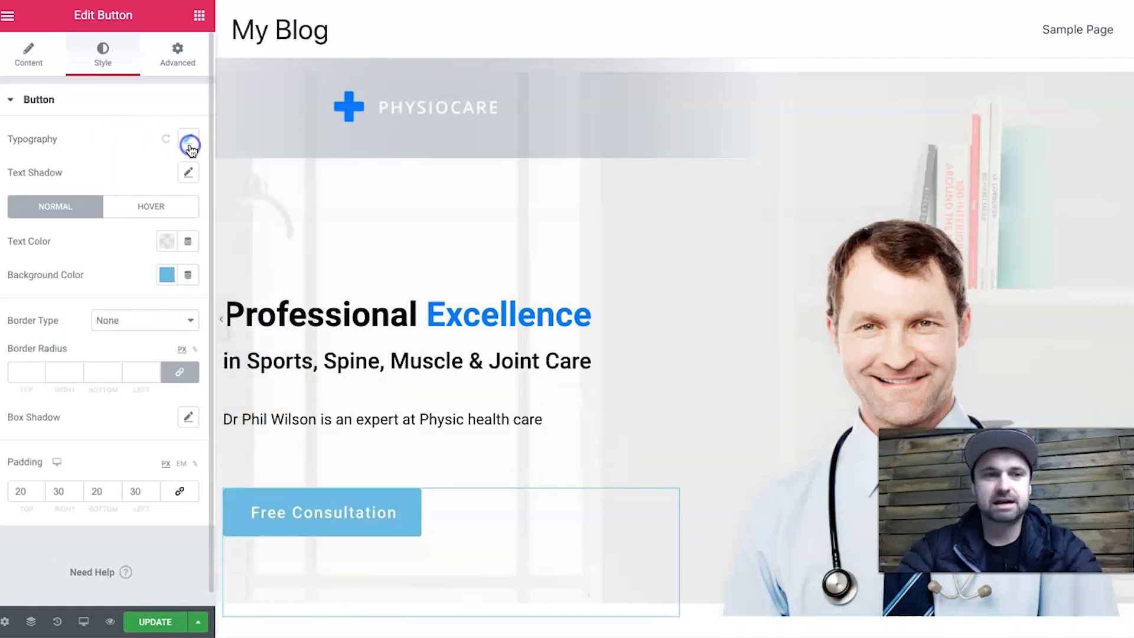
Try black #000000 as the Free Consultation button's text color, and set it to white.
left_click(168, 242)
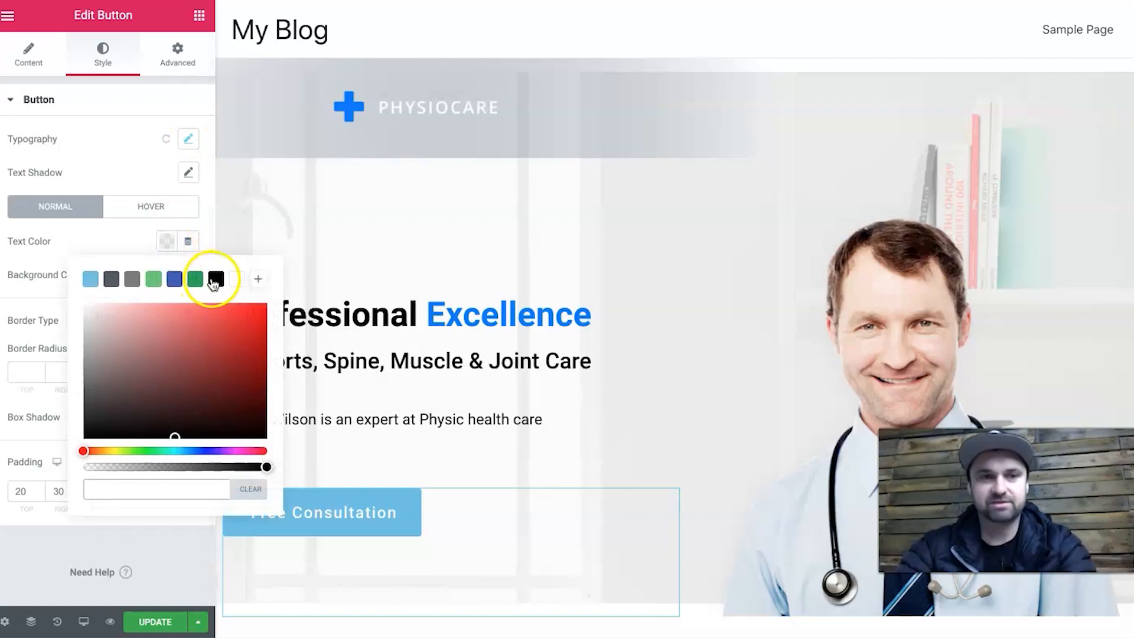
left_click(214, 280)
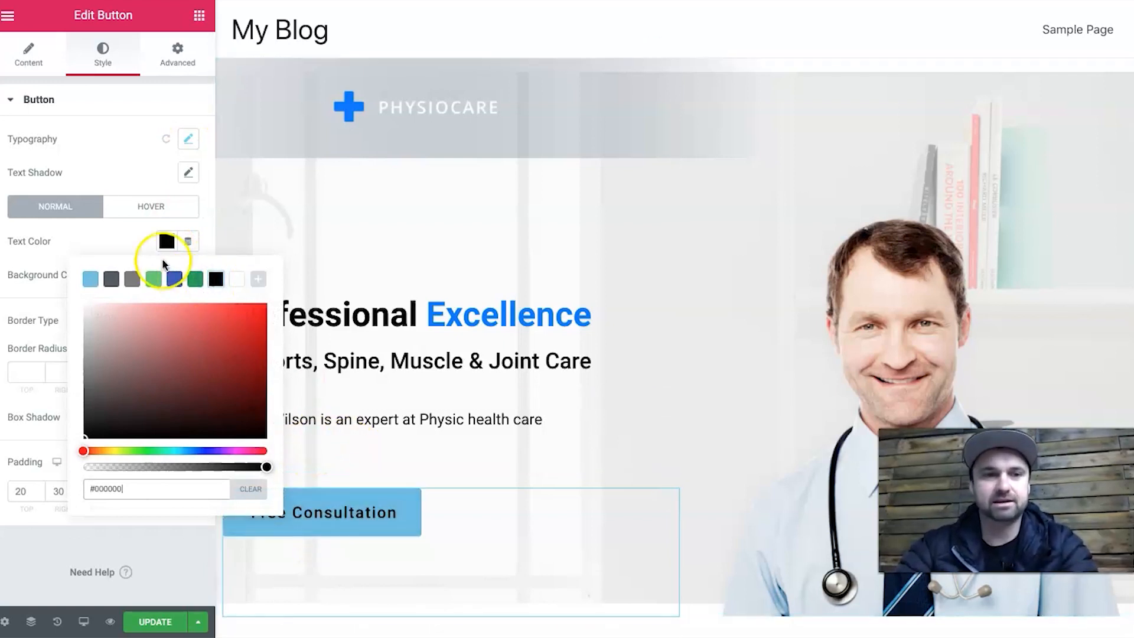
left_click(114, 158)
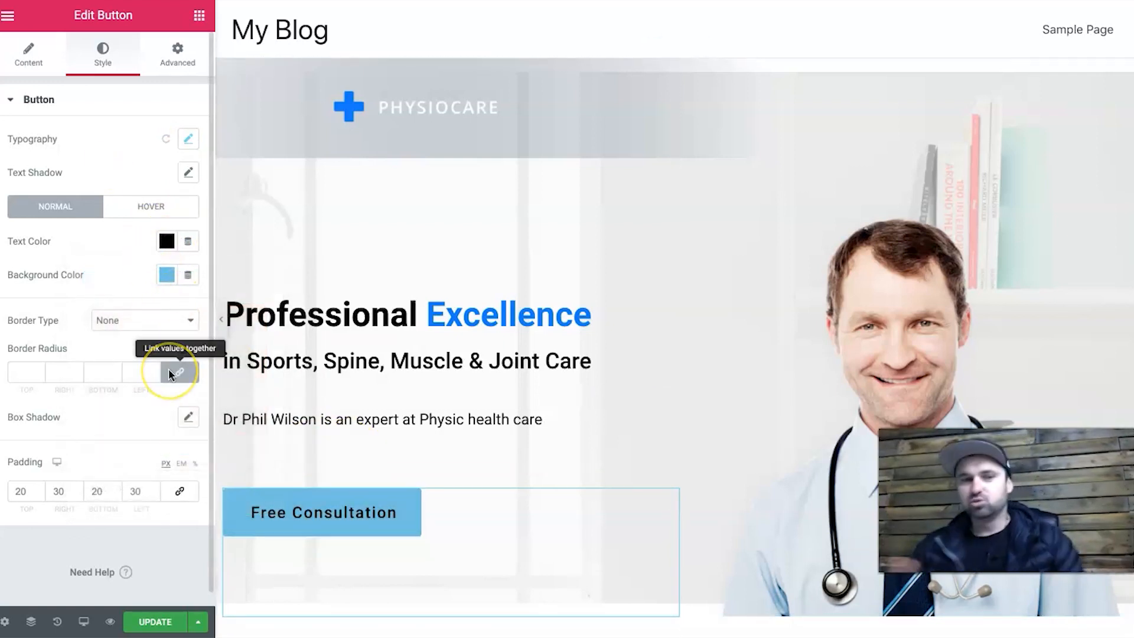
left_click(16, 491)
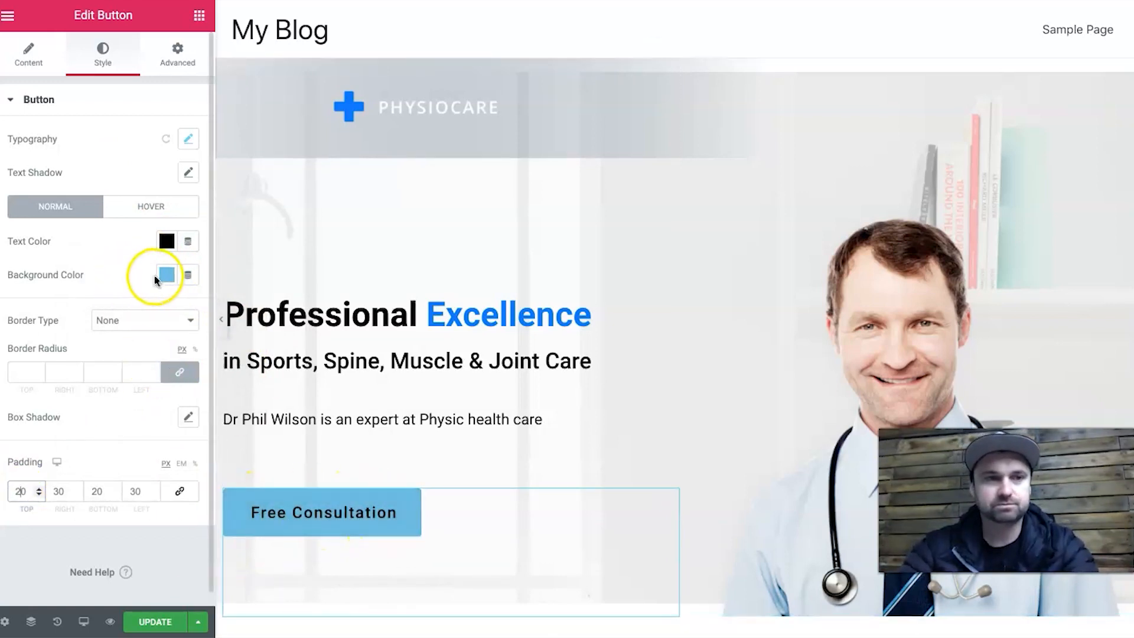
left_click(167, 243)
left_click(243, 280)
left_click(96, 228)
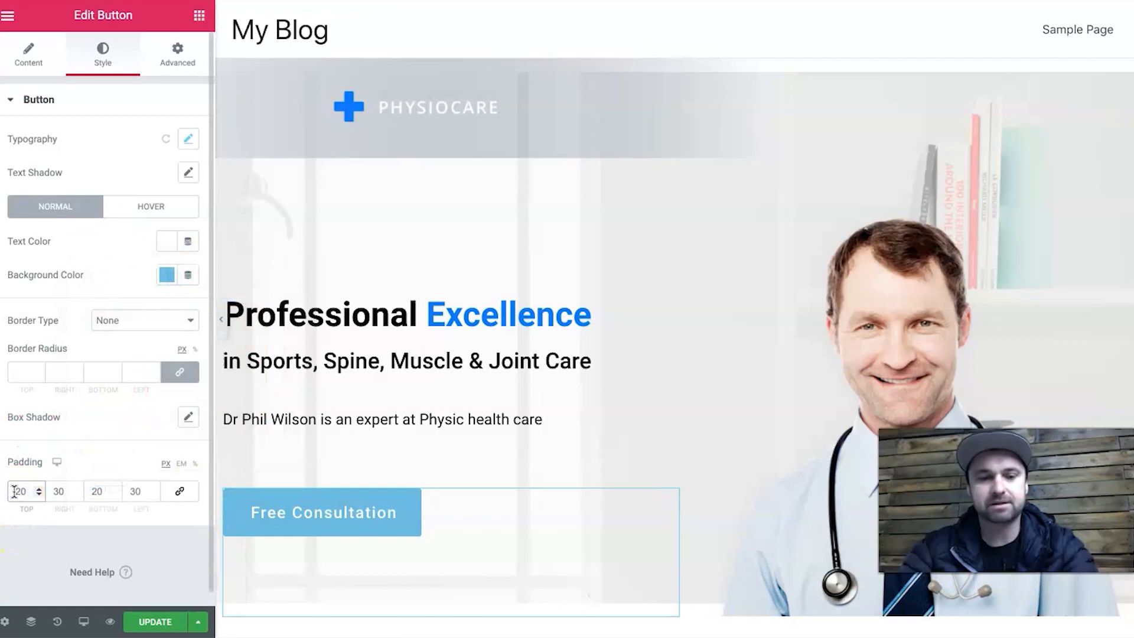
Set the Free Consultation button's padding to 40 px top and bottom and 80 px right and left.
type("4")
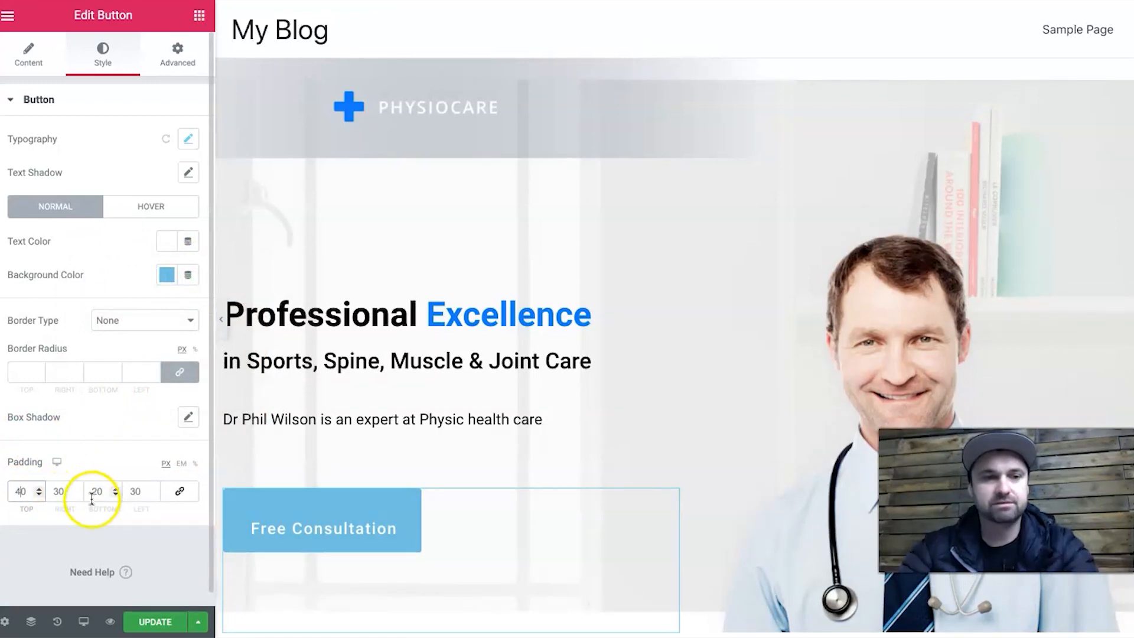
type("4")
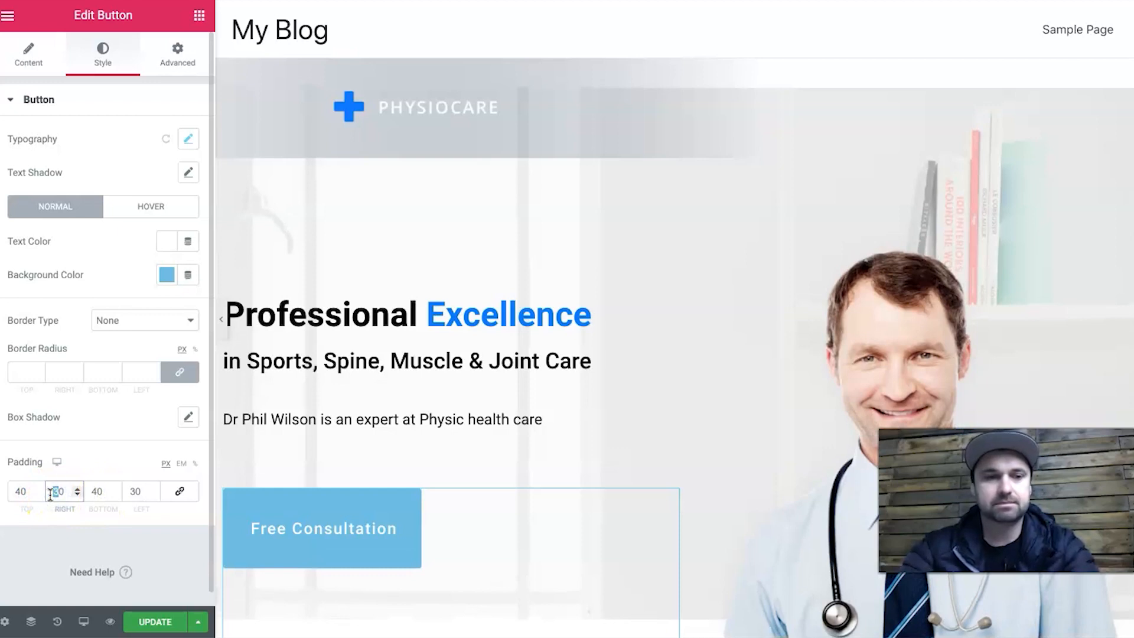
type("8")
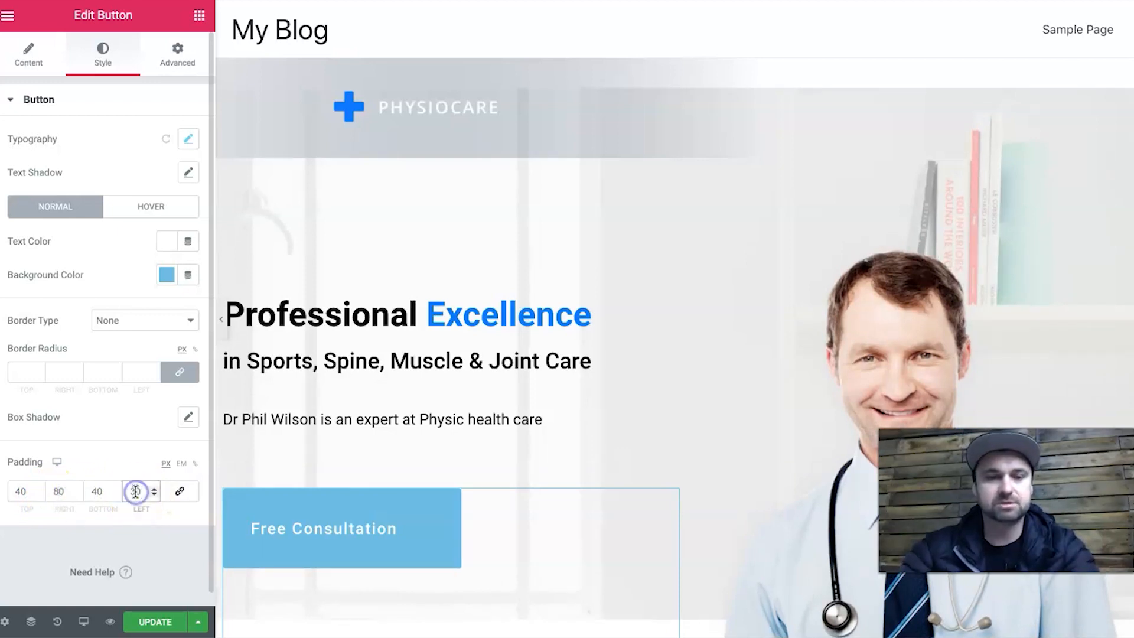
type("8")
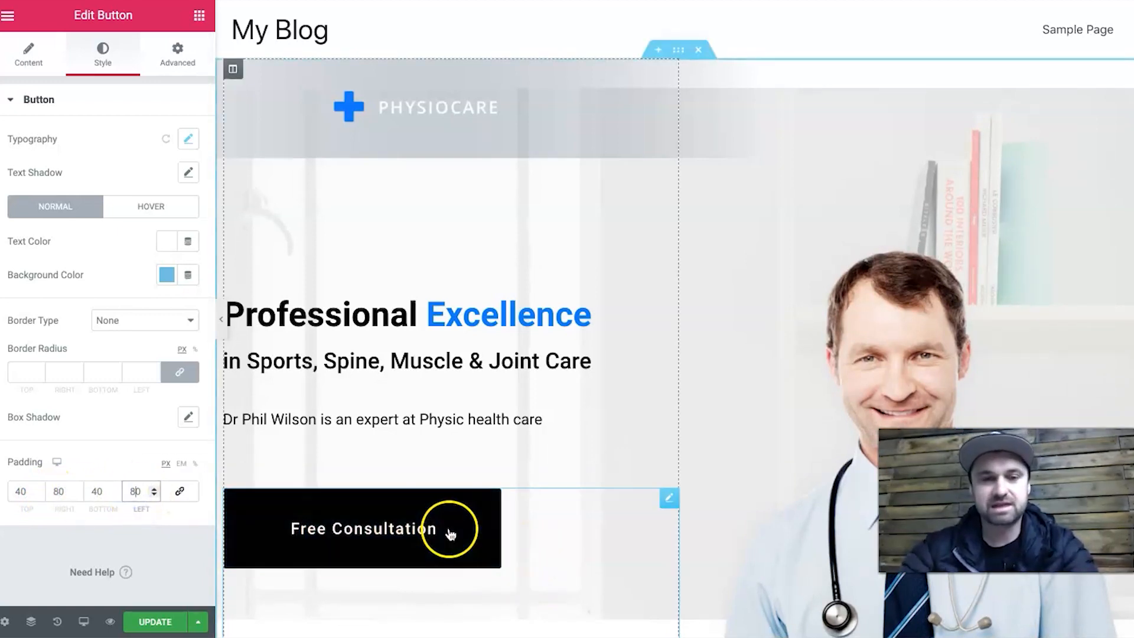
Set the Free Consultation button's padding back to 20 px top and bottom and 30 px right and left.
left_click(23, 488)
type("20")
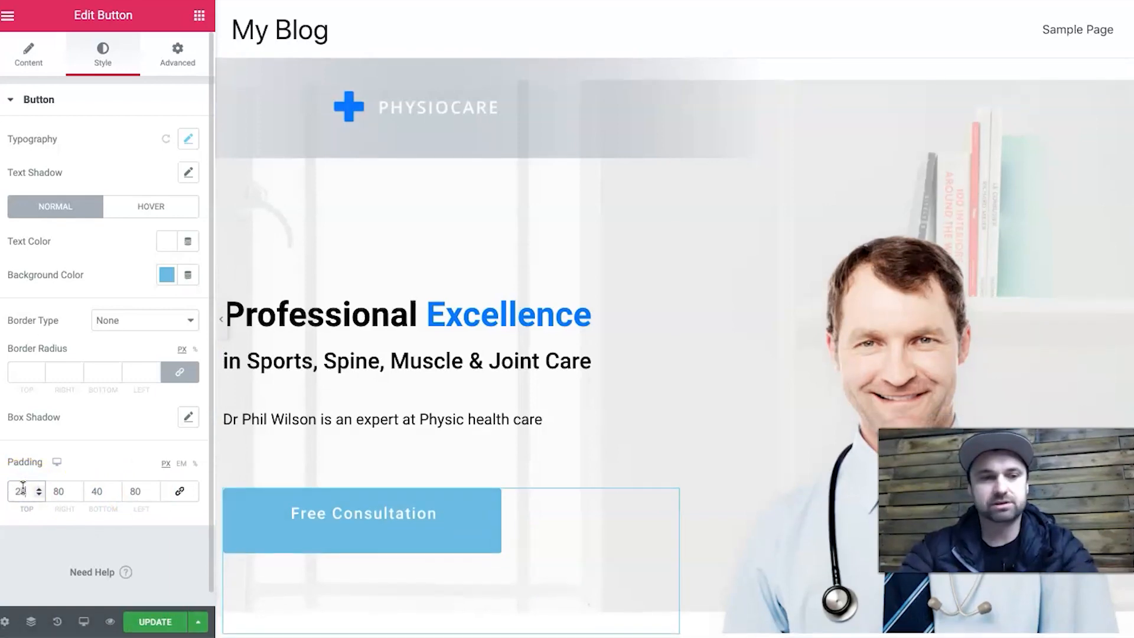
key("Tab")
type("30")
key("Tab")
type("20")
key("Tab")
type("30")
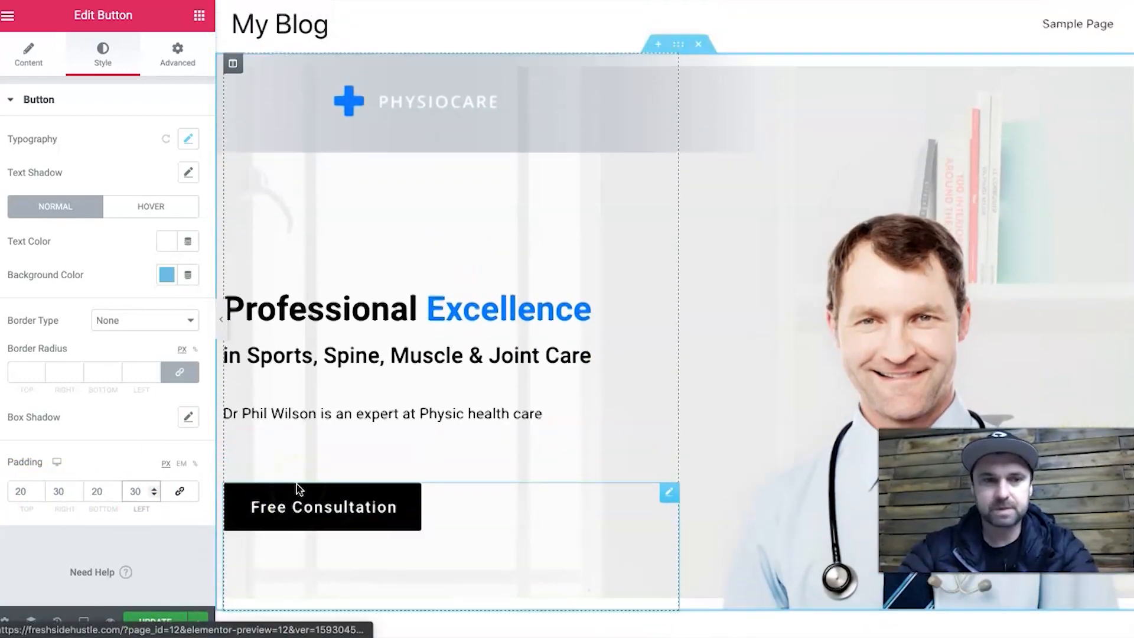
Try right and center alignment on the Free Consultation button, and set it to left alignment.
left_click(91, 257)
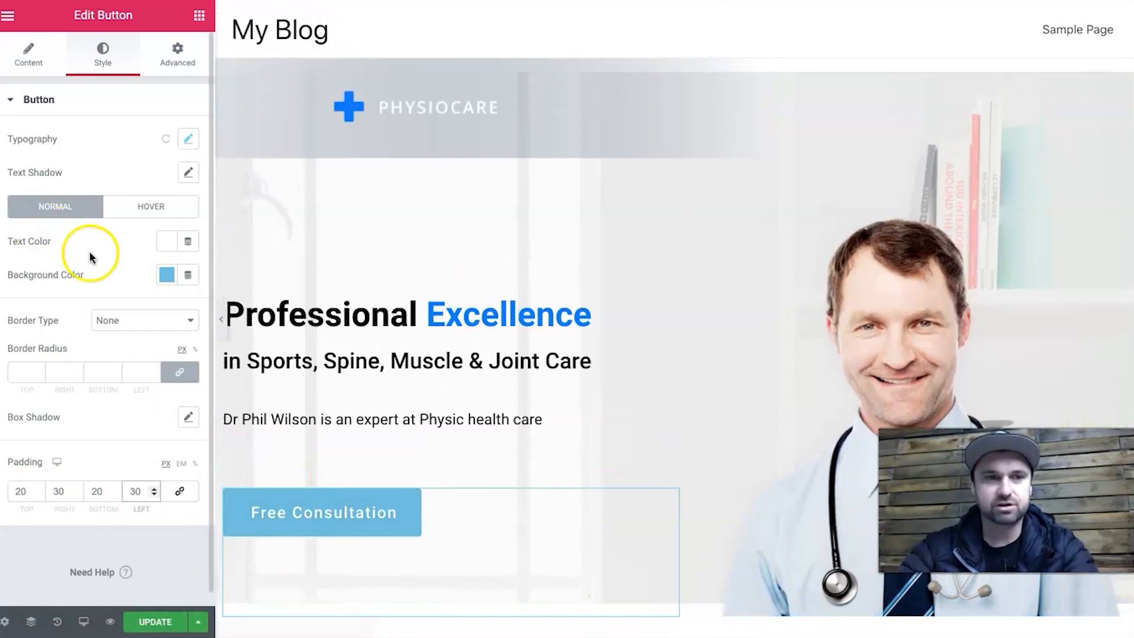
left_click(170, 260)
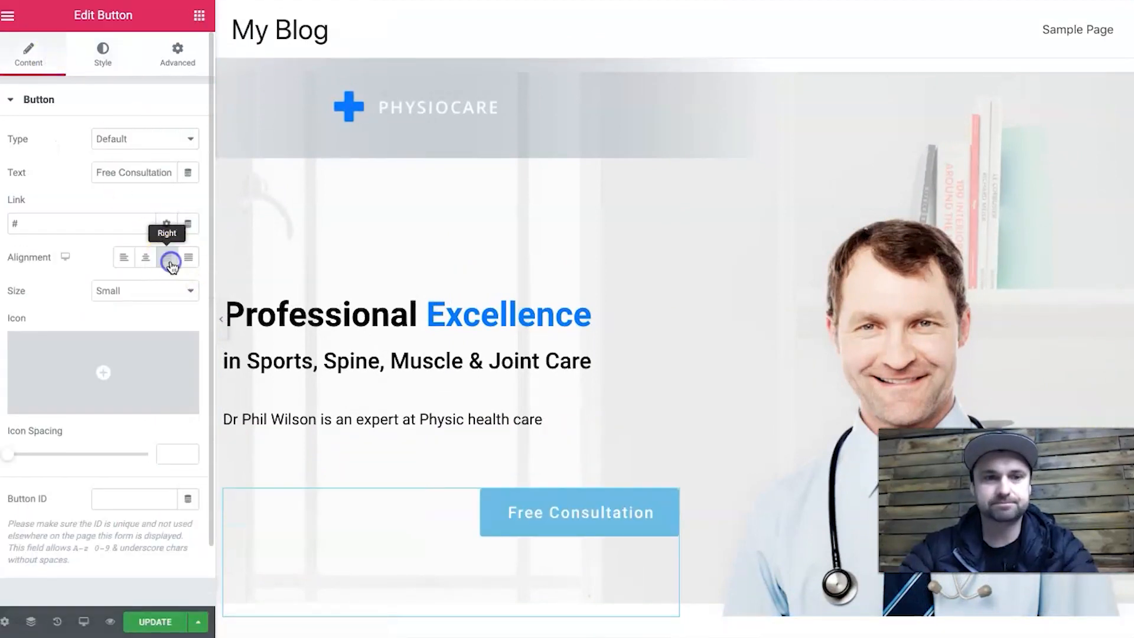
left_click(147, 258)
left_click(124, 258)
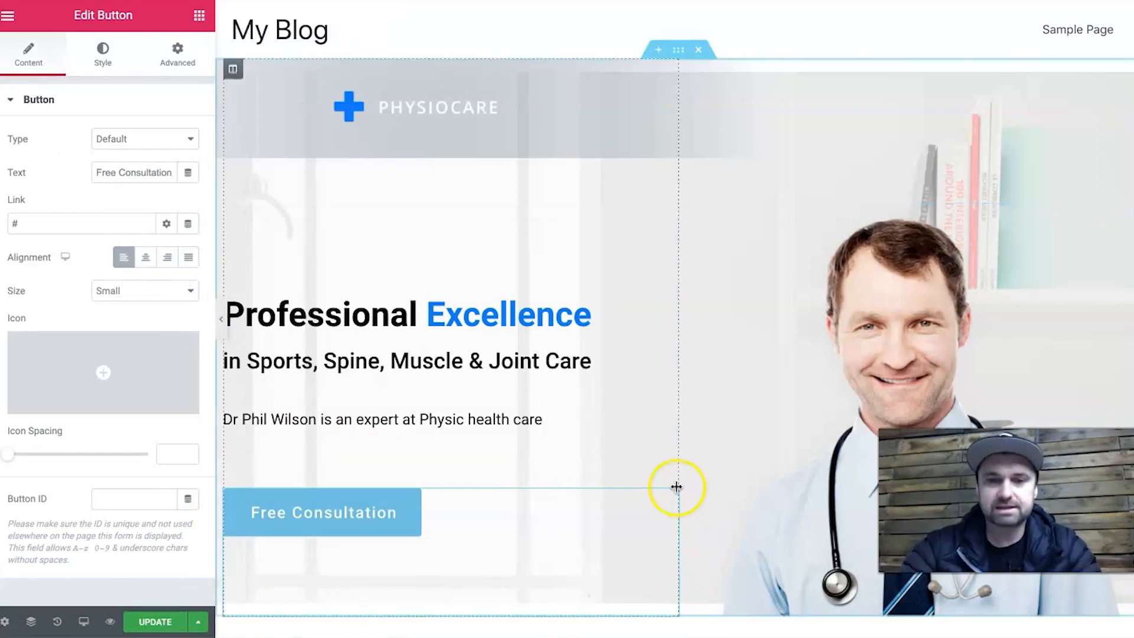
Add a Button widget between the Stop The Pain heading and the paragraph below it.
scroll(577, 542, "down", 7)
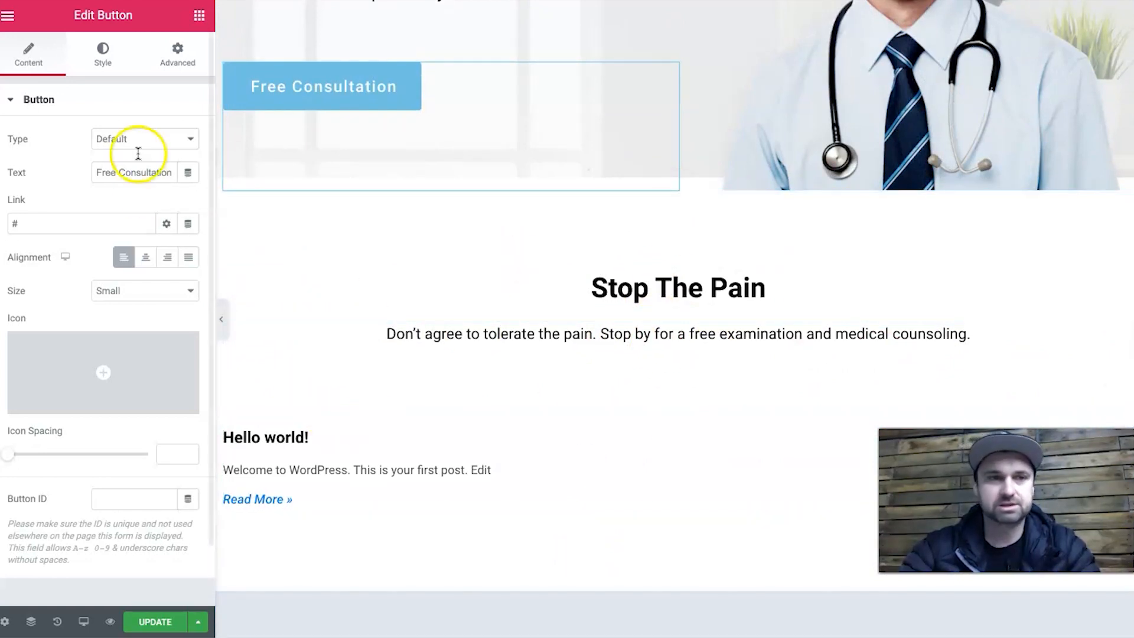
left_click(197, 17)
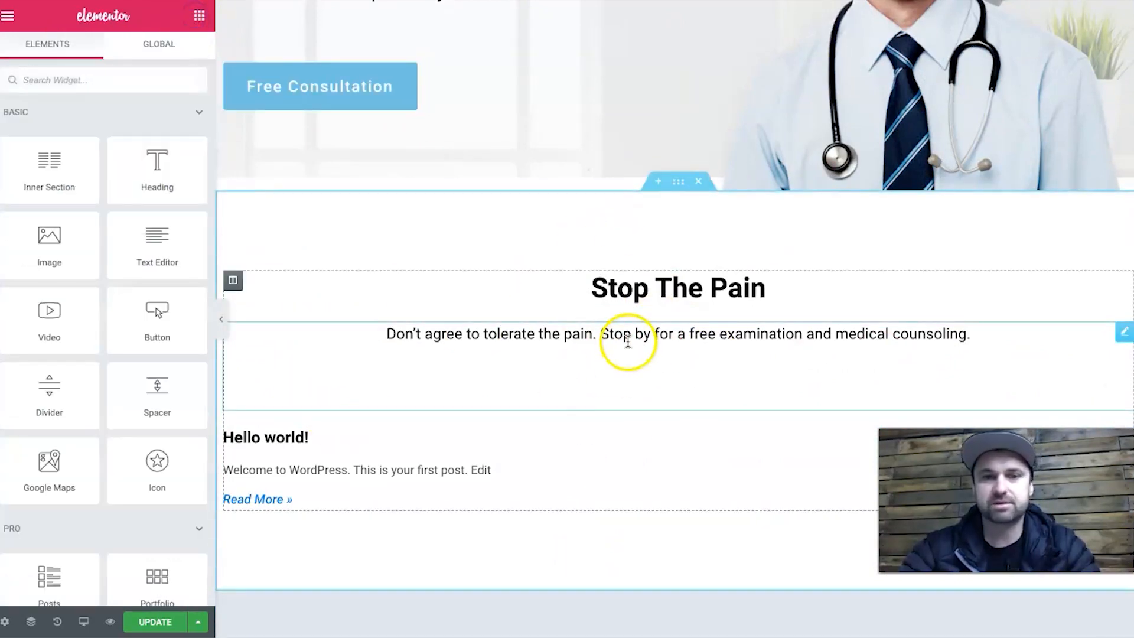
left_click_drag(129, 322, 612, 314)
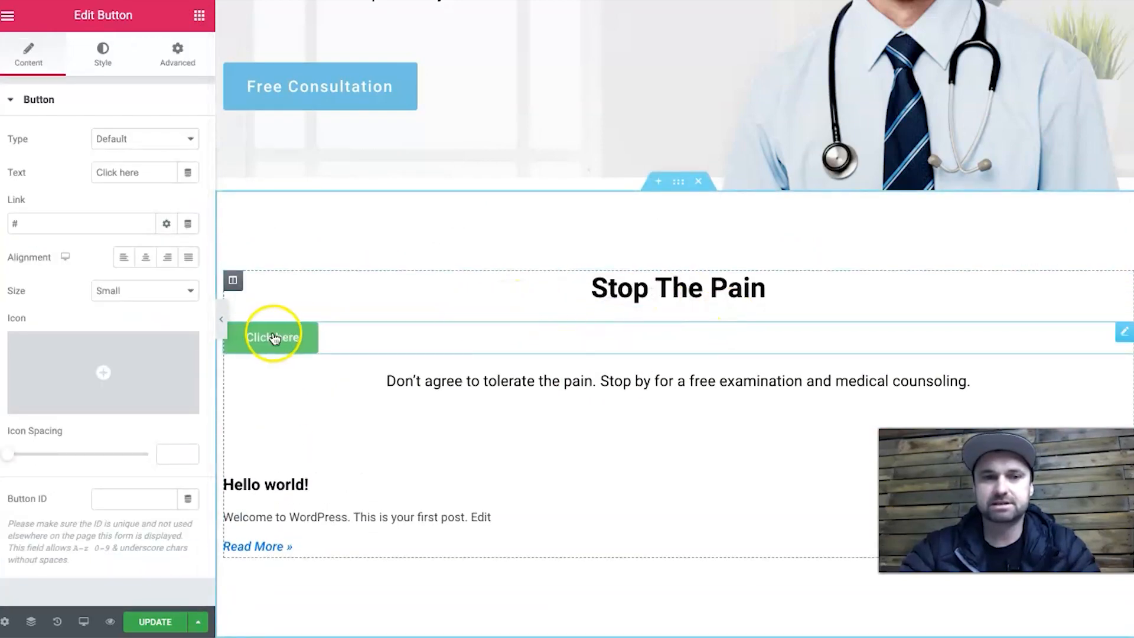
Compare the center, justified and right alignments on the new Click here button, and set it to center.
left_click(147, 258)
left_click(186, 257)
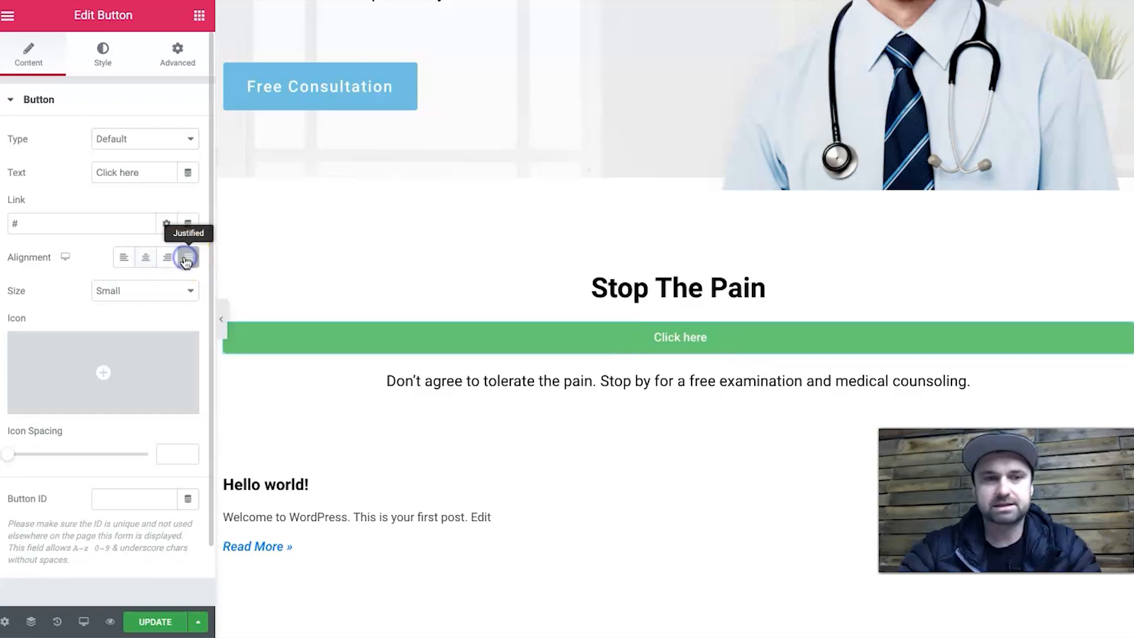
left_click(172, 258)
left_click(182, 259)
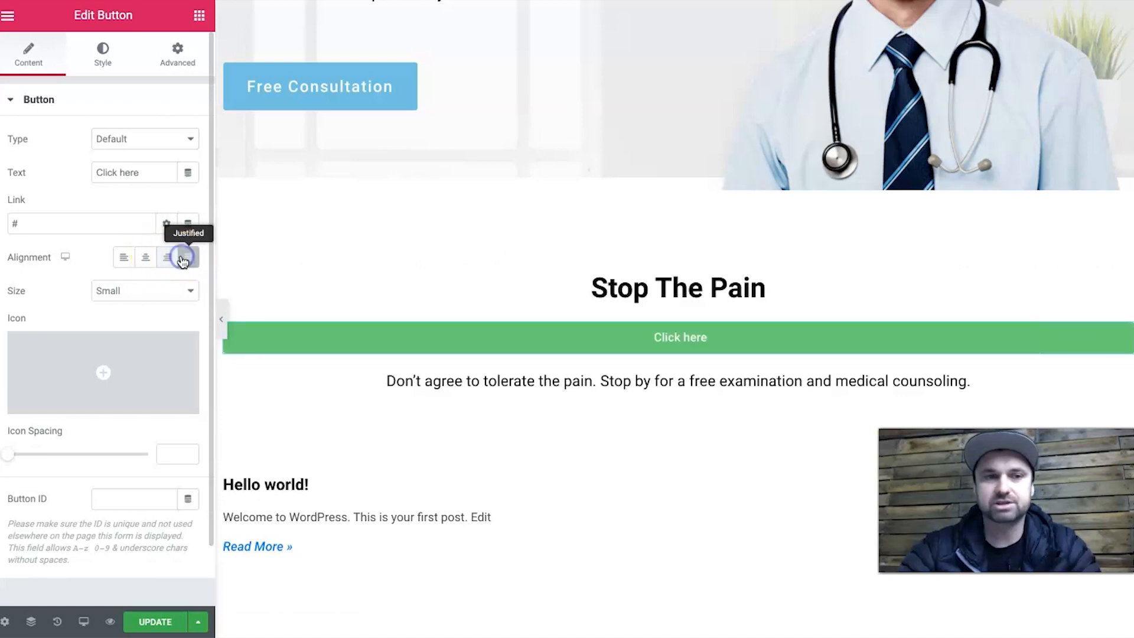
left_click(151, 259)
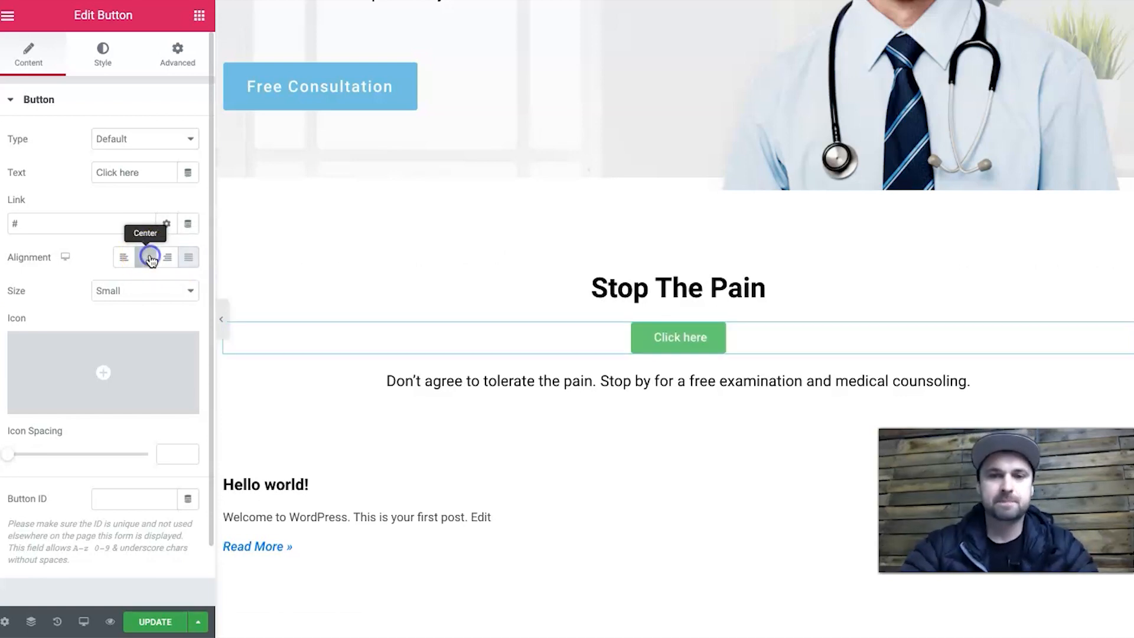
Set the Click here button's padding, with unlinked values, to 20 px top and bottom and 30 px right and left.
left_click(103, 52)
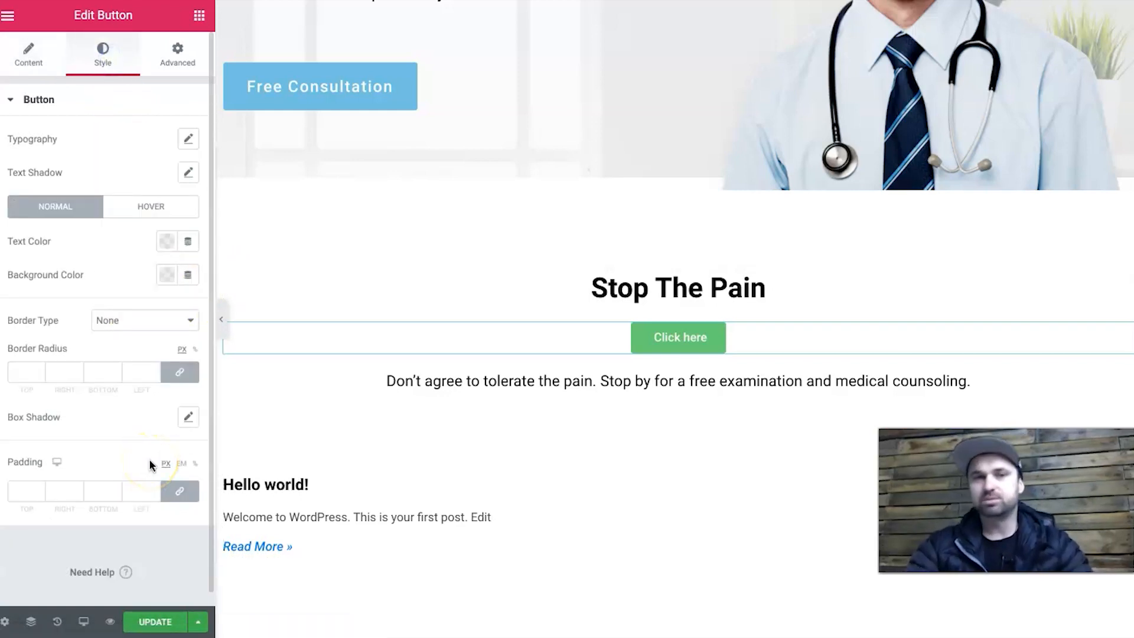
left_click(27, 486)
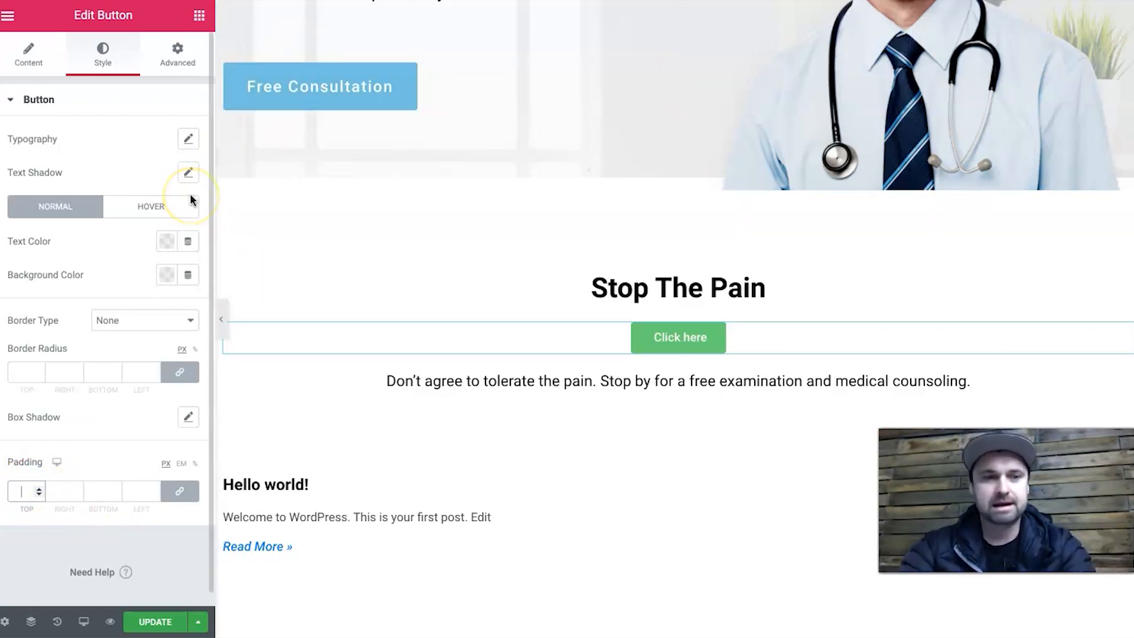
type("30")
key("Tab")
key("Tab")
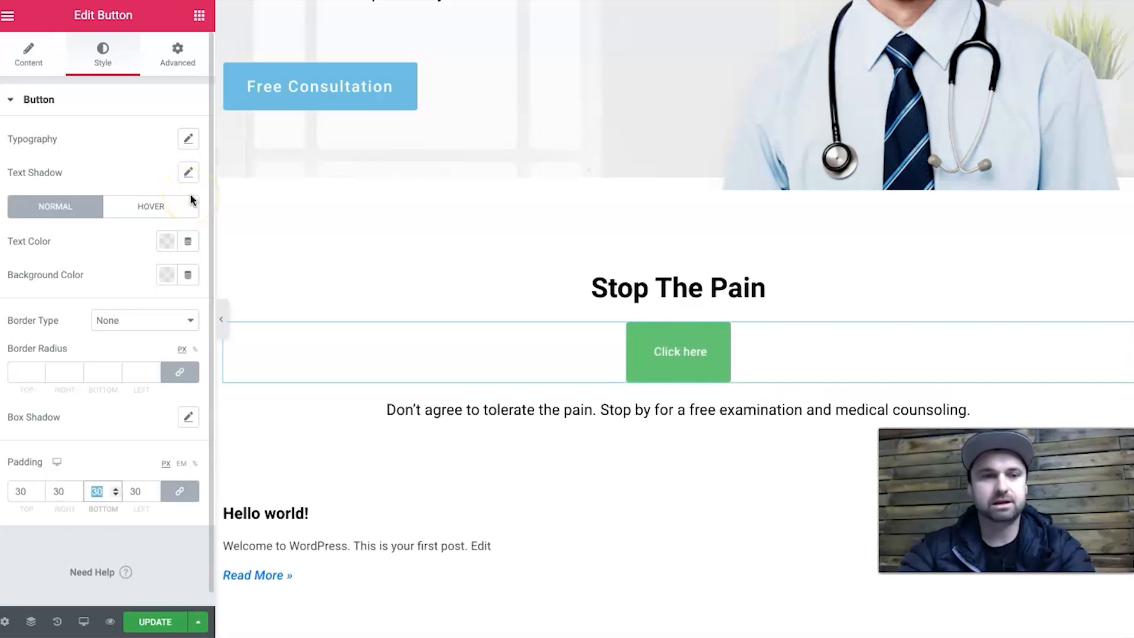
left_click(179, 491)
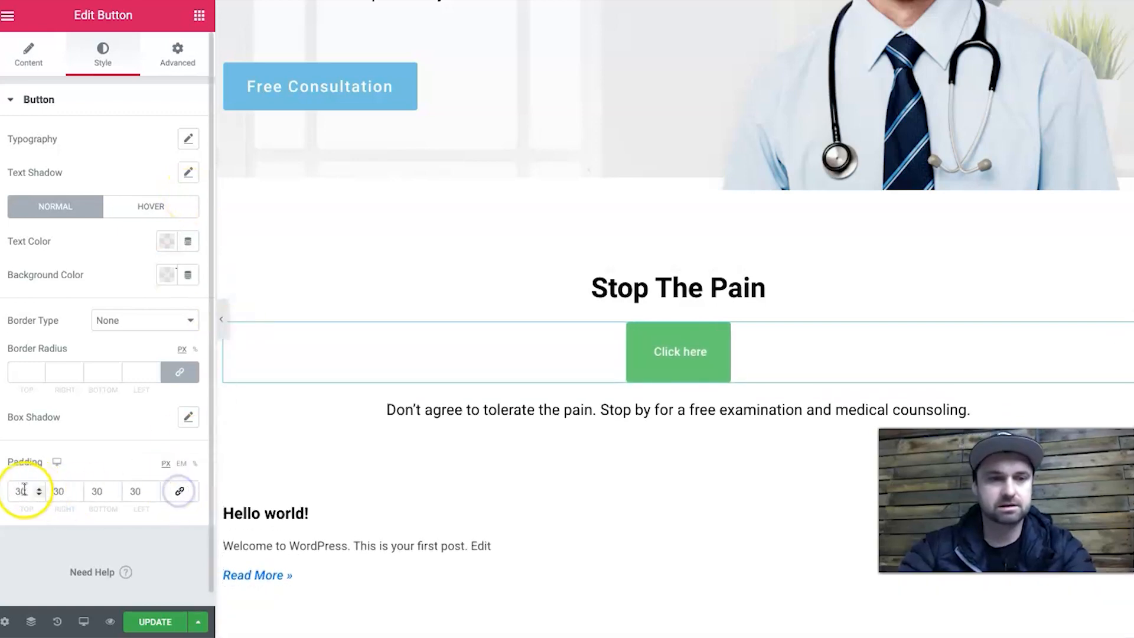
type("20")
double_click(95, 489)
type("20")
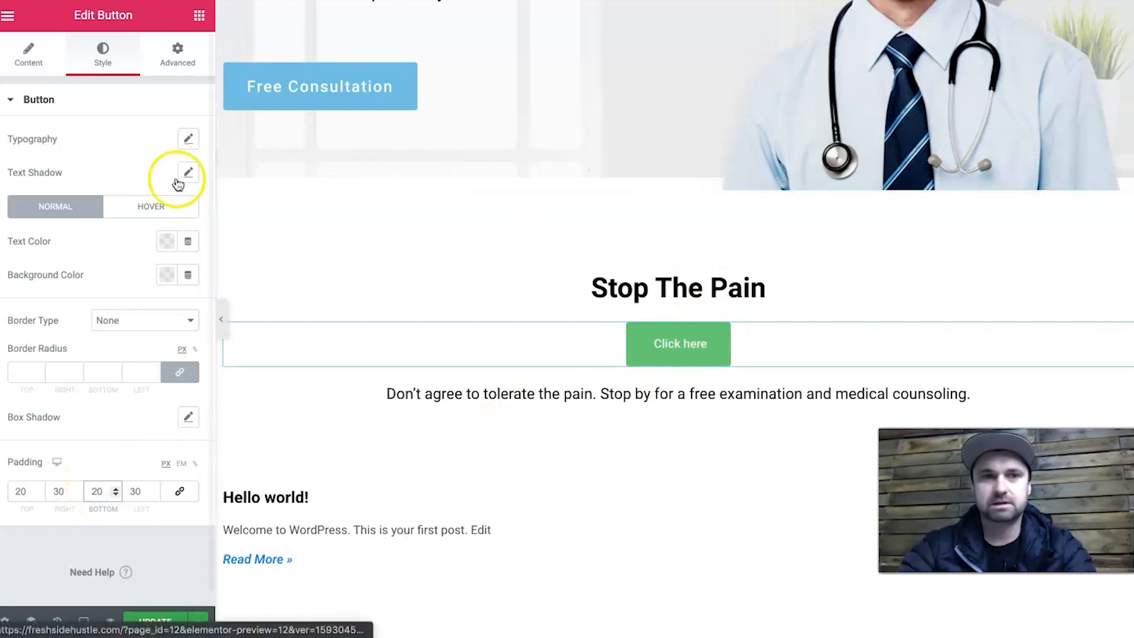
Set the Click here button's font size to 21 px and widen its letter spacing.
left_click(186, 140)
mouse_move(22, 243)
left_mouse_down()
mouse_move(56, 238)
mouse_move(35, 239)
left_mouse_up()
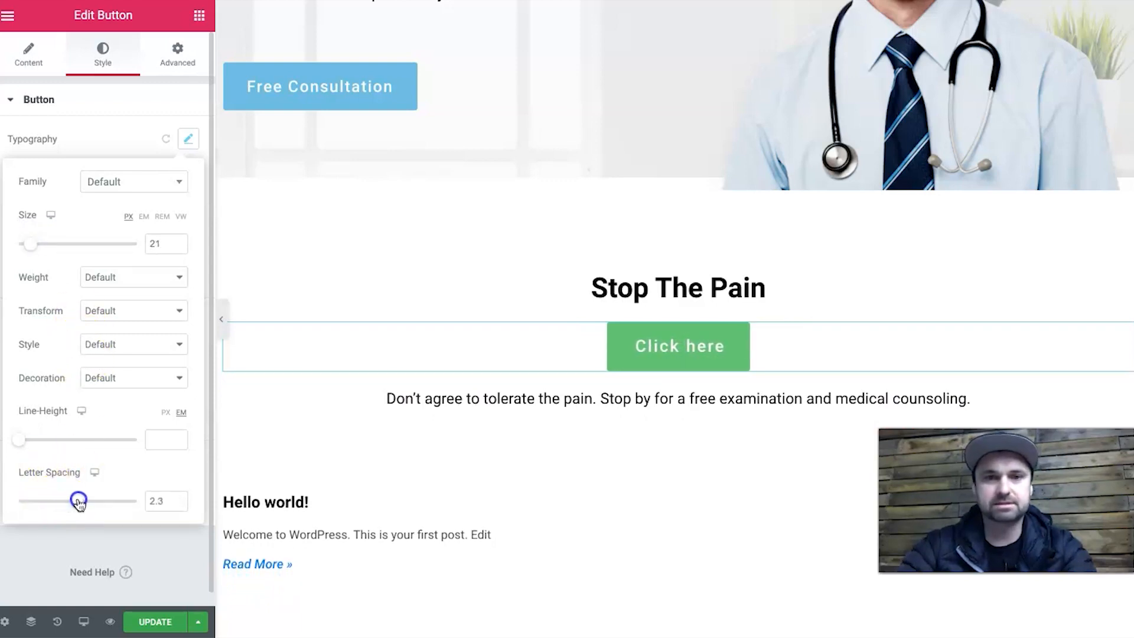
left_click(82, 119)
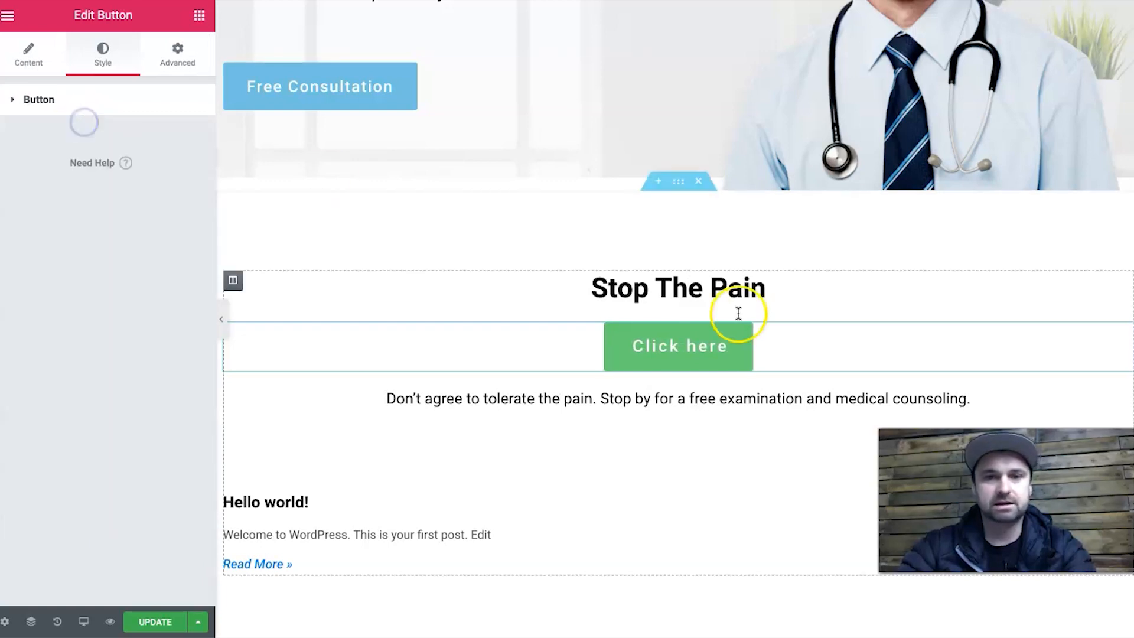
Set the Click here button's background color to the light blue preset #6EC1E4.
left_click(111, 57)
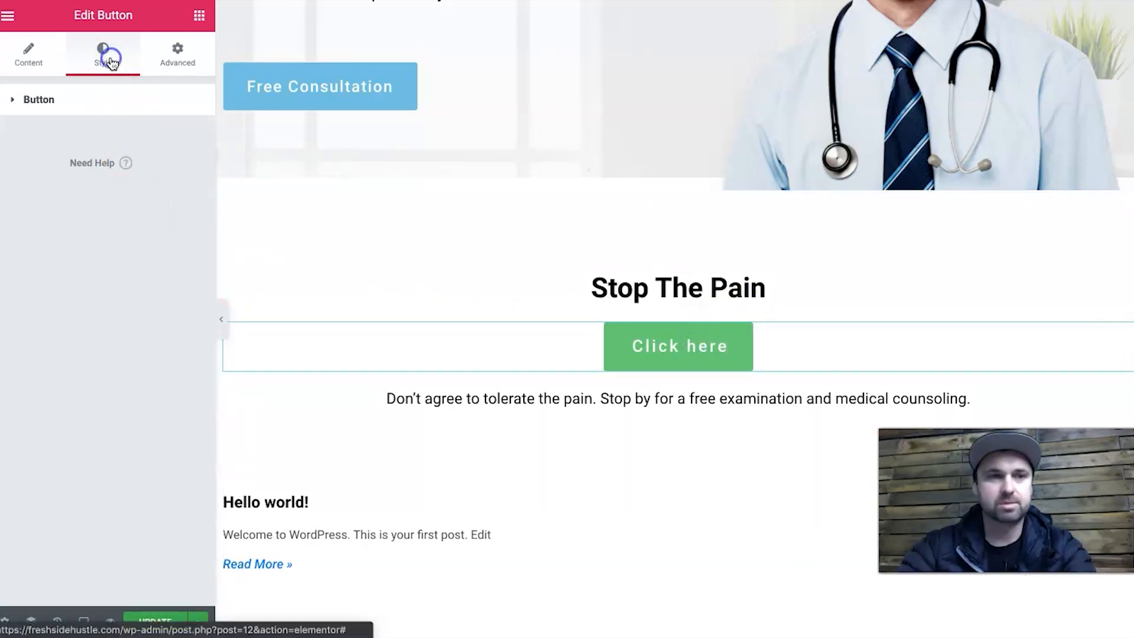
left_click(667, 352)
double_click(692, 349)
left_click(637, 338)
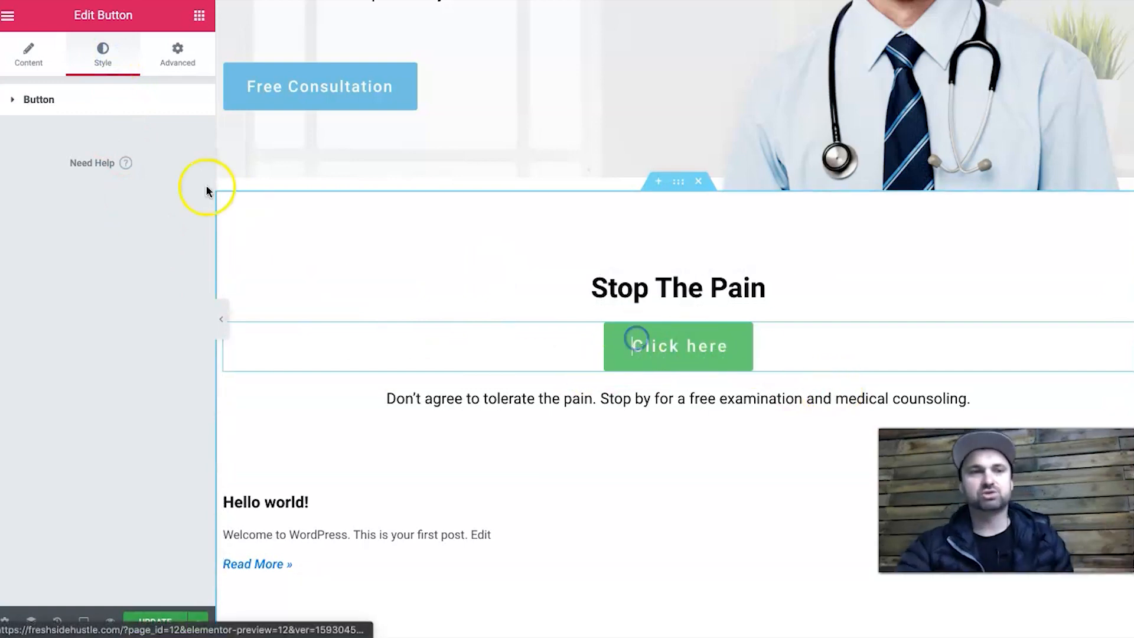
left_click(157, 104)
left_click(166, 278)
left_click(91, 312)
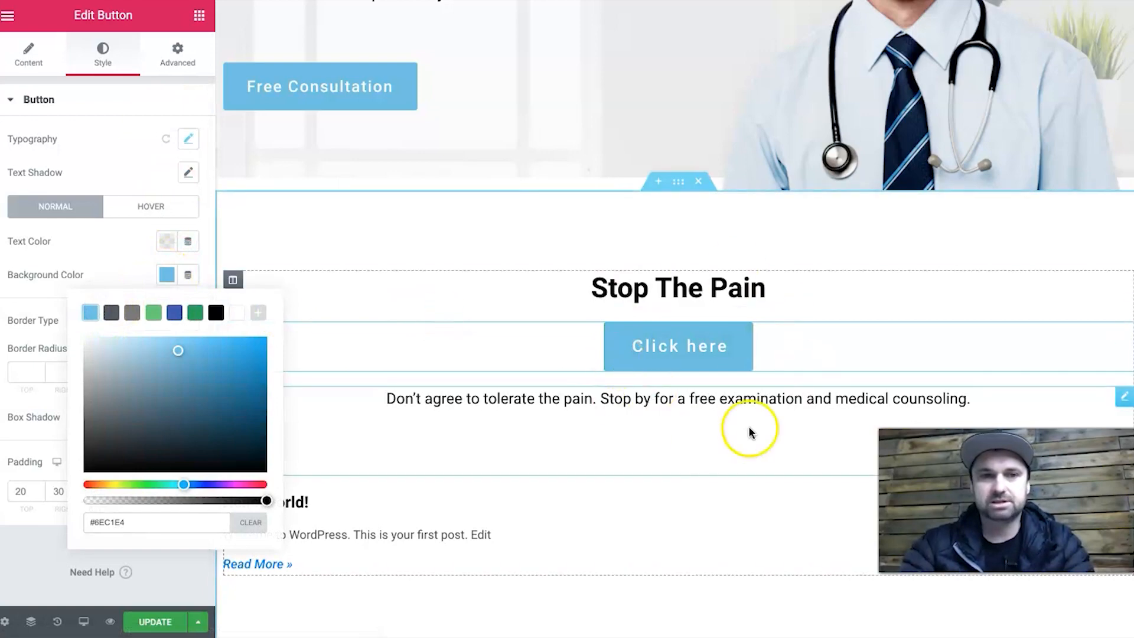
scroll(572, 393, "down", 4)
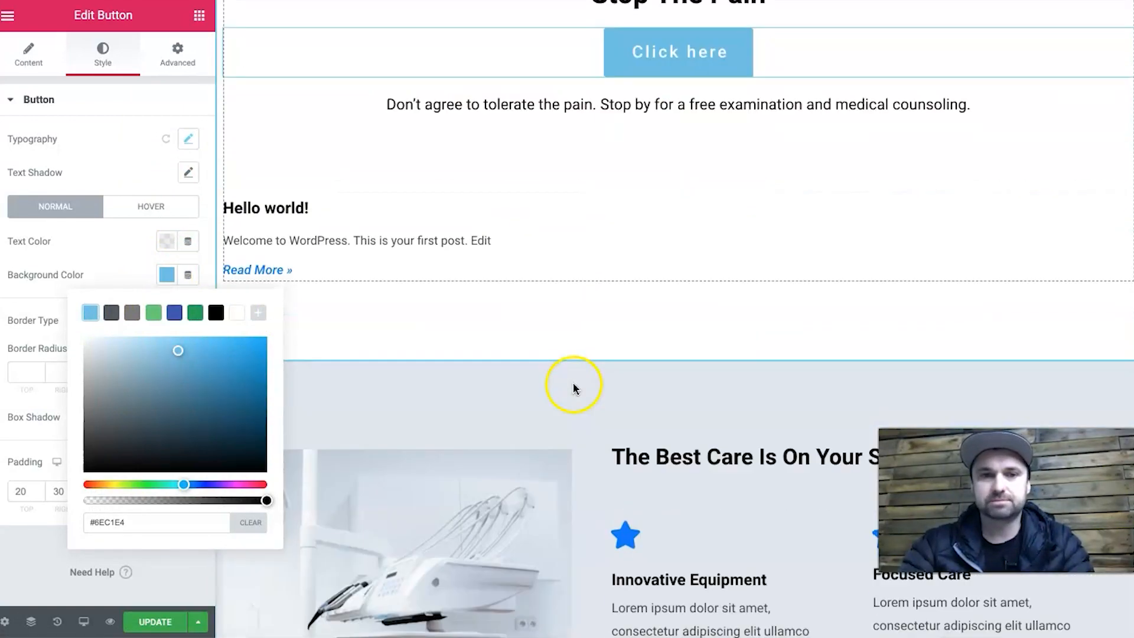
scroll(471, 319, "up", 10)
scroll(380, 452, "down", 4)
scroll(379, 452, "down", 1)
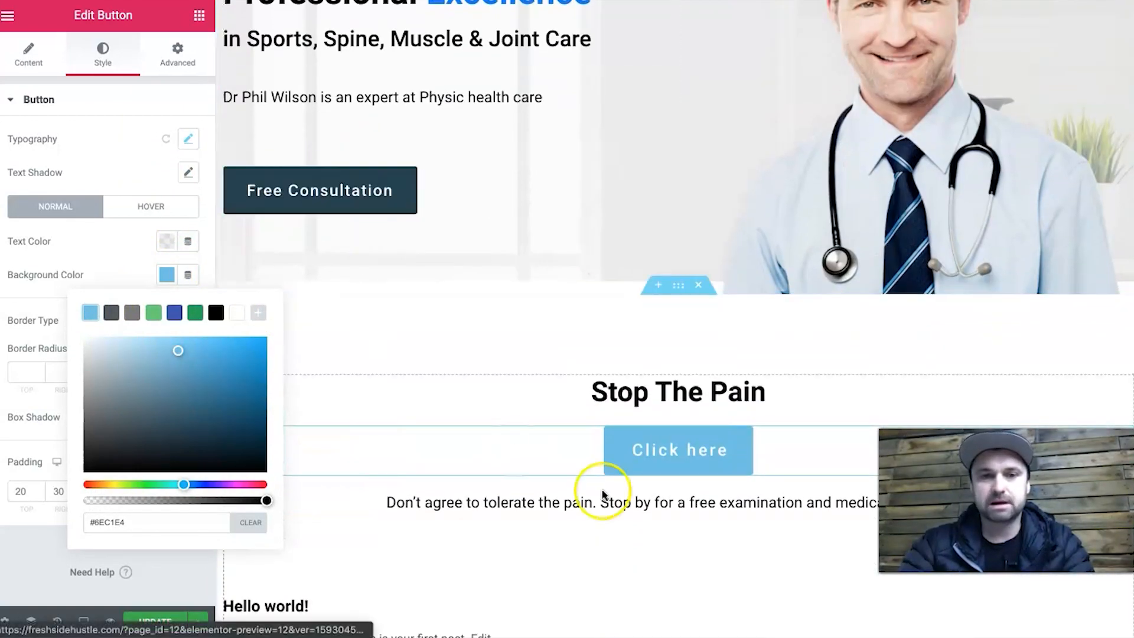
Review the page from the hero section down to the client testimonials, and open the doctor image's settings.
scroll(644, 493, "down", 6)
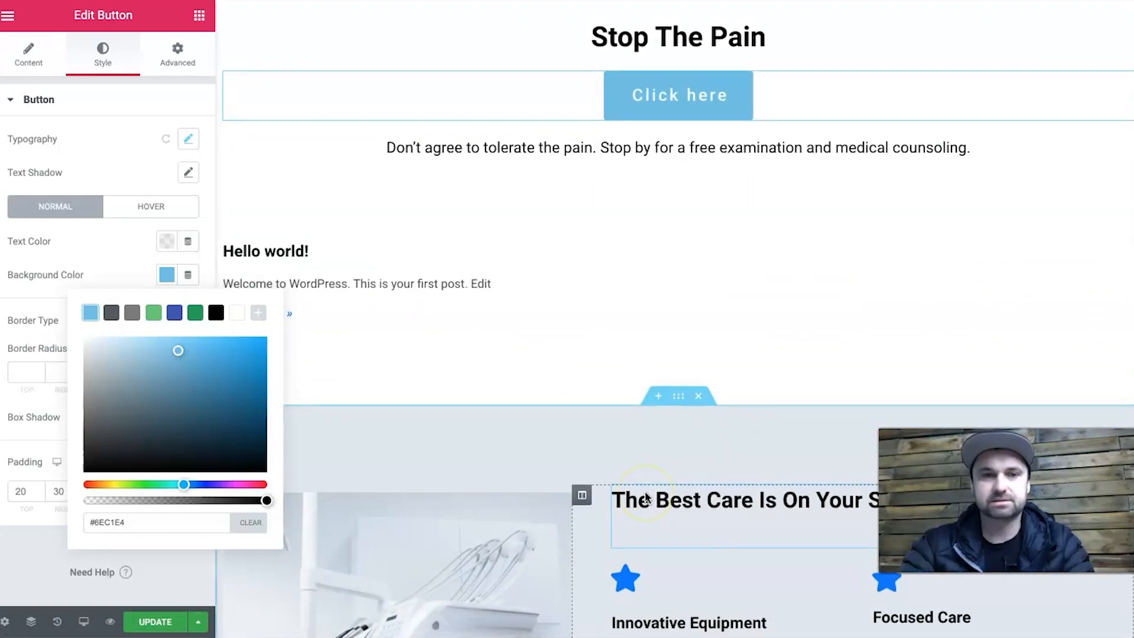
left_click(163, 274)
scroll(639, 374, "down", 5)
scroll(639, 374, "down", 20)
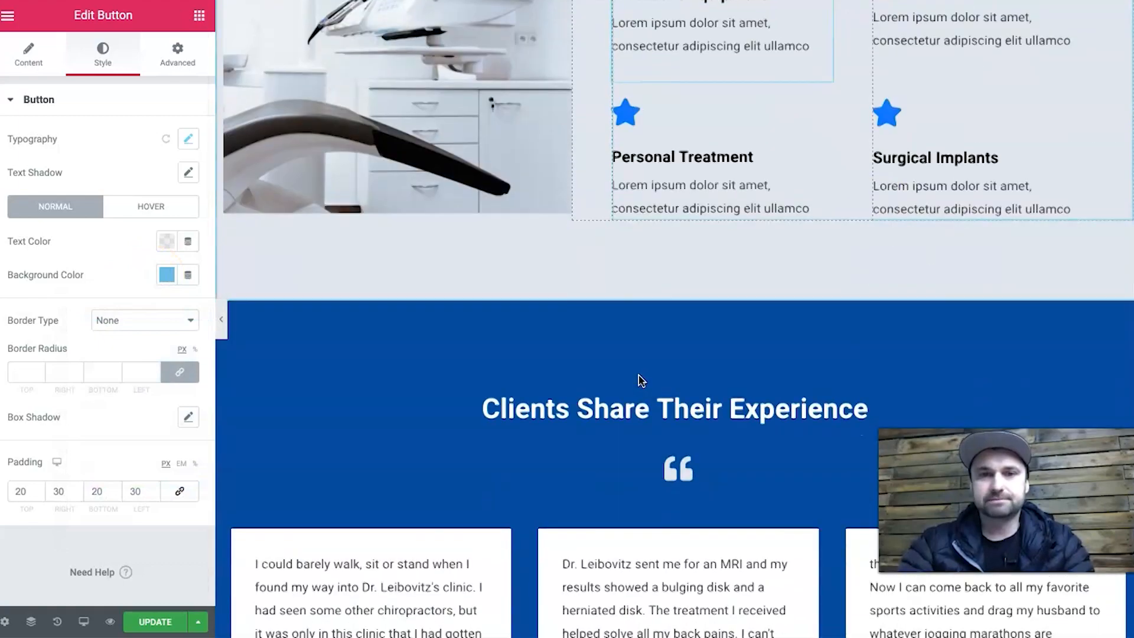
scroll(639, 374, "up", 20)
scroll(640, 374, "up", 15)
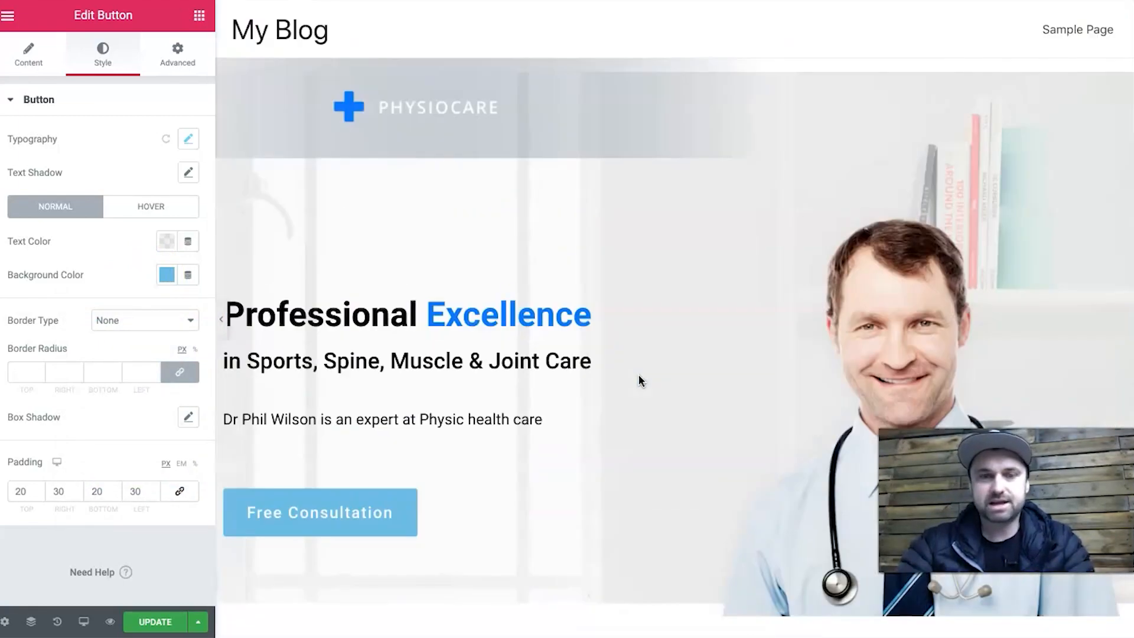
scroll(459, 431, "down", 7)
scroll(463, 451, "down", 5)
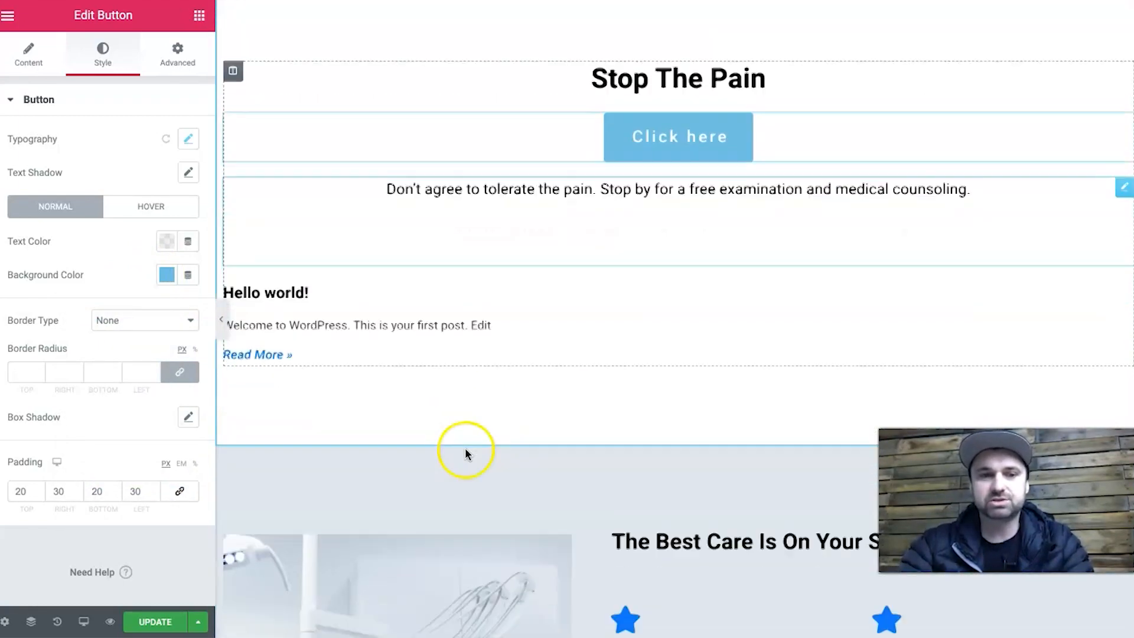
scroll(640, 278, "up", 9)
scroll(923, 279, "up", 1)
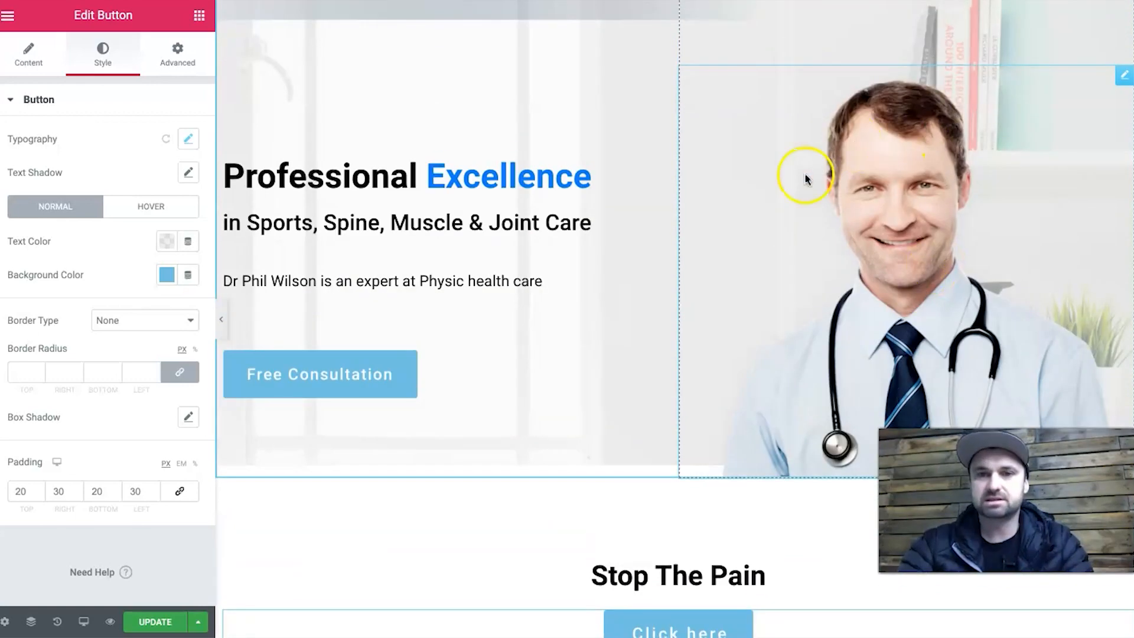
left_click(960, 300)
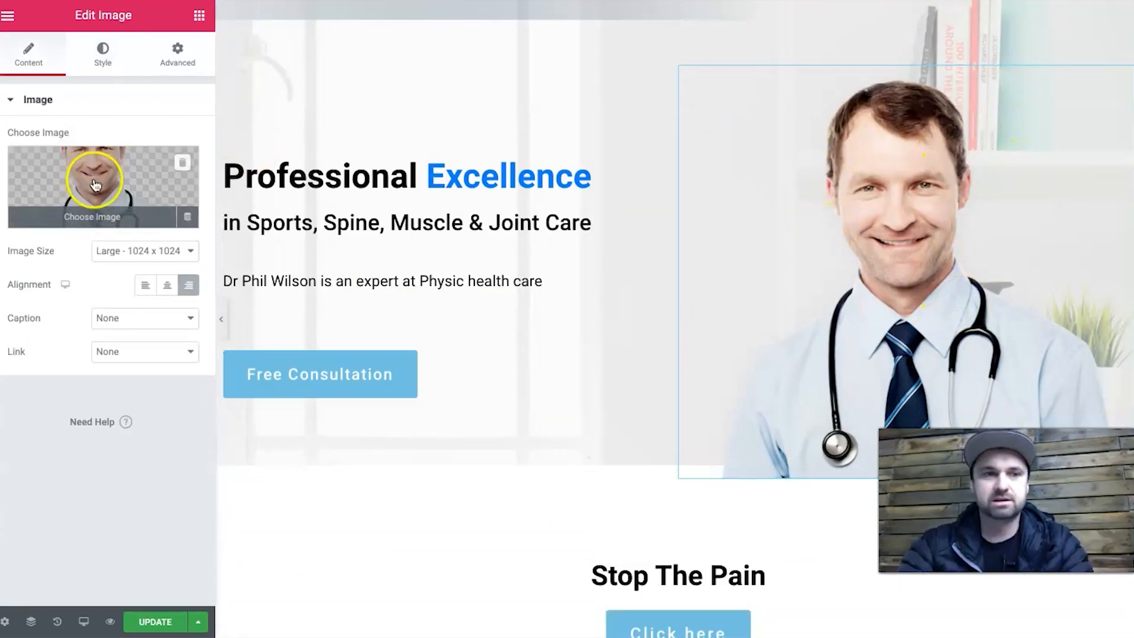
Delete the blue "Clients Share Their Experience" testimonials section.
scroll(642, 444, "down", 15)
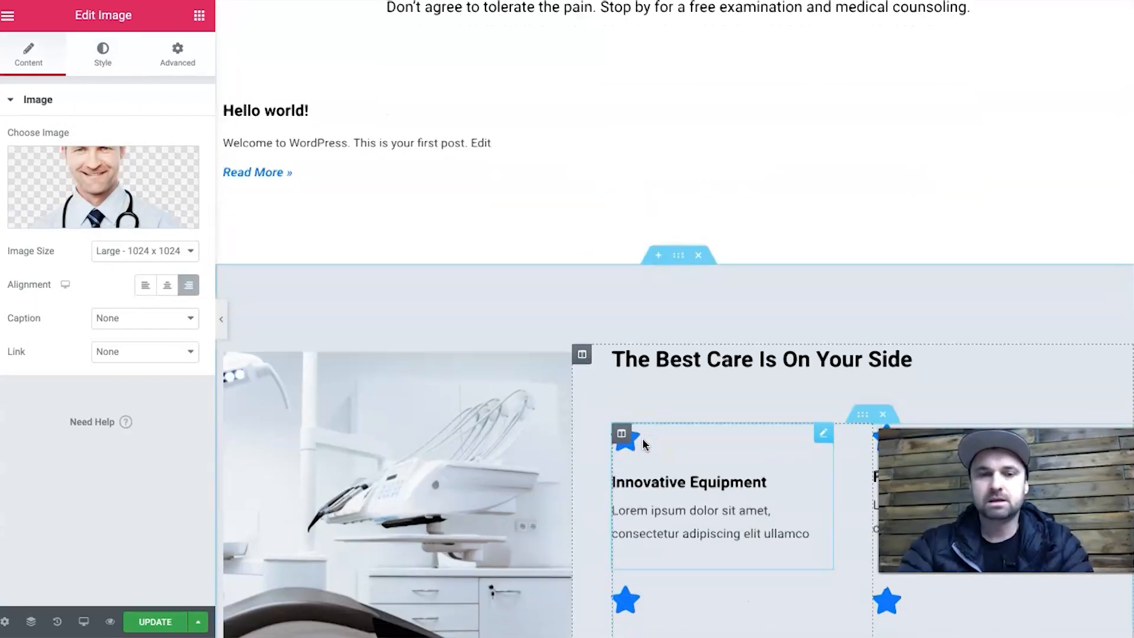
scroll(643, 444, "down", 2)
scroll(644, 401, "up", 6)
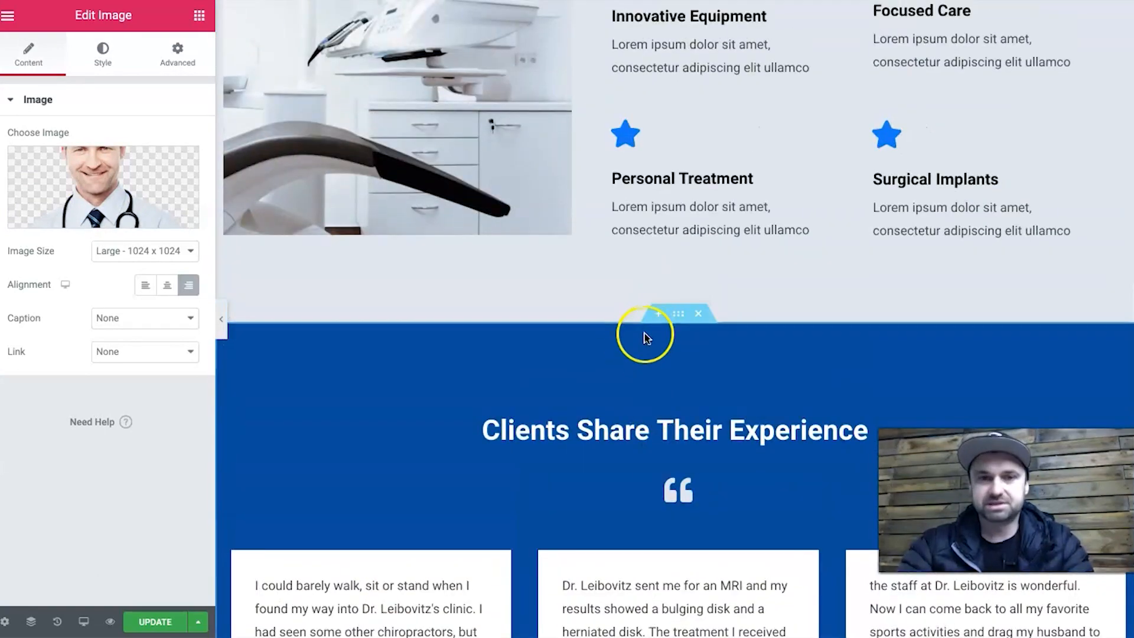
scroll(635, 347, "down", 8)
scroll(635, 348, "up", 6)
scroll(635, 347, "down", 3)
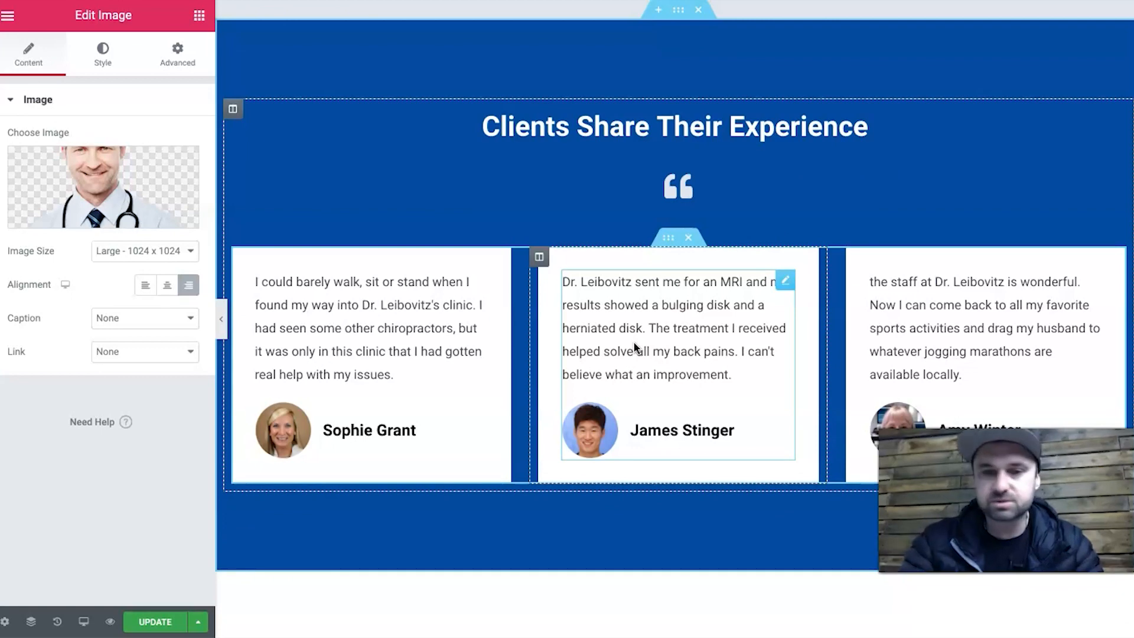
scroll(721, 109, "up", 1)
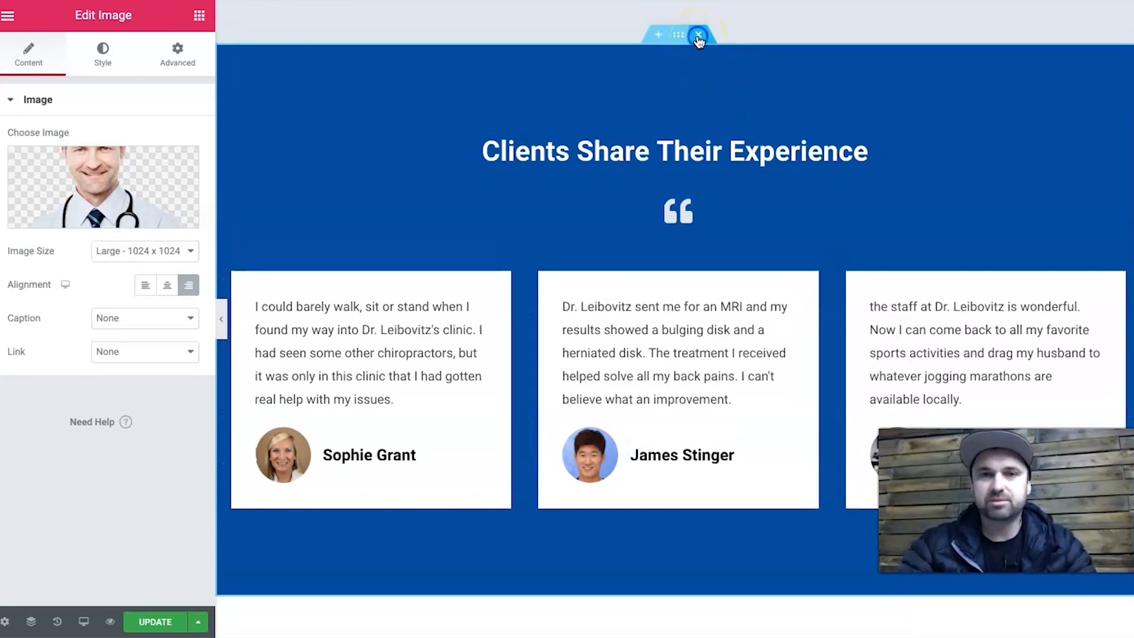
left_click(699, 37)
Add an empty section between "The Best Care Is On Your Side" and the "Need Our Care?" contact section.
scroll(628, 372, "up", 15)
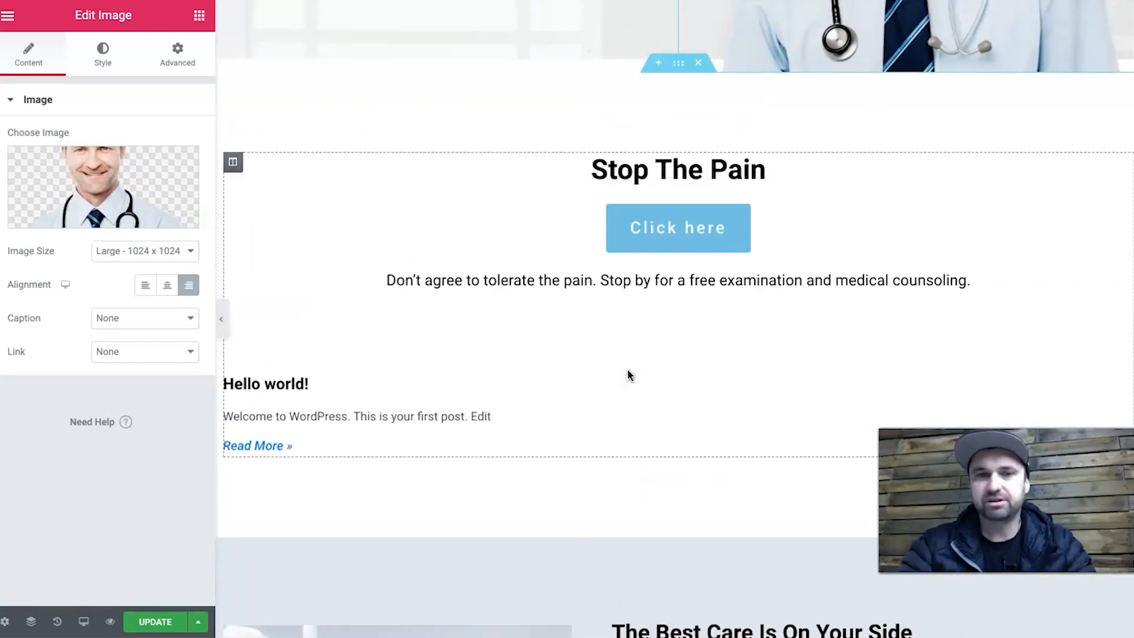
scroll(627, 370, "down", 10)
scroll(627, 370, "up", 2)
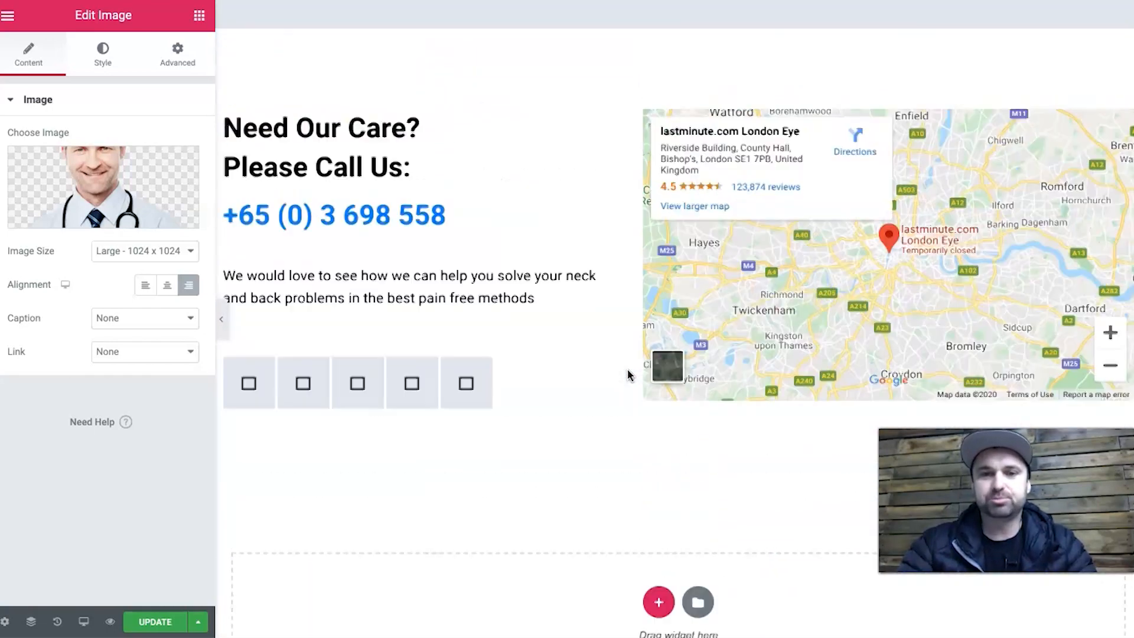
scroll(630, 374, "up", 10)
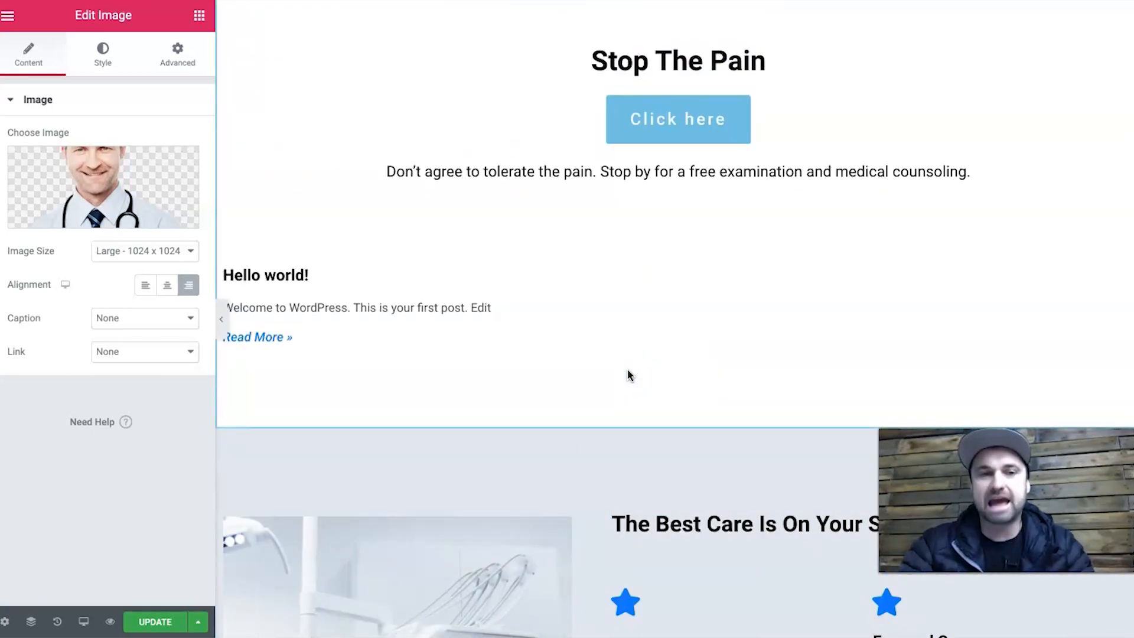
scroll(639, 431, "down", 3)
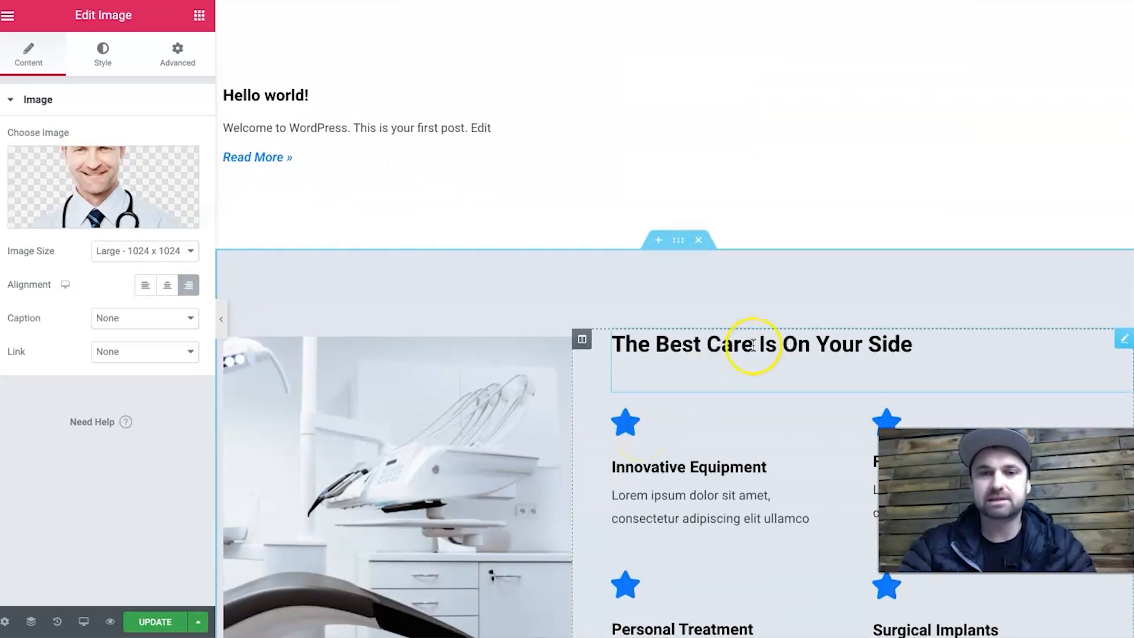
scroll(697, 322, "down", 8)
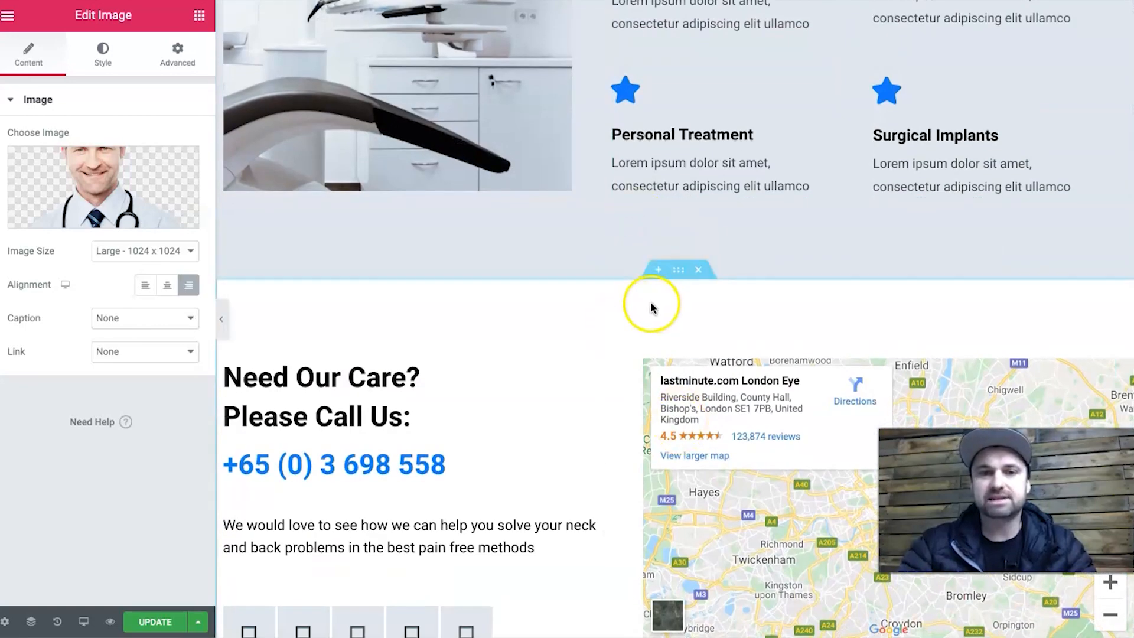
left_click(659, 271)
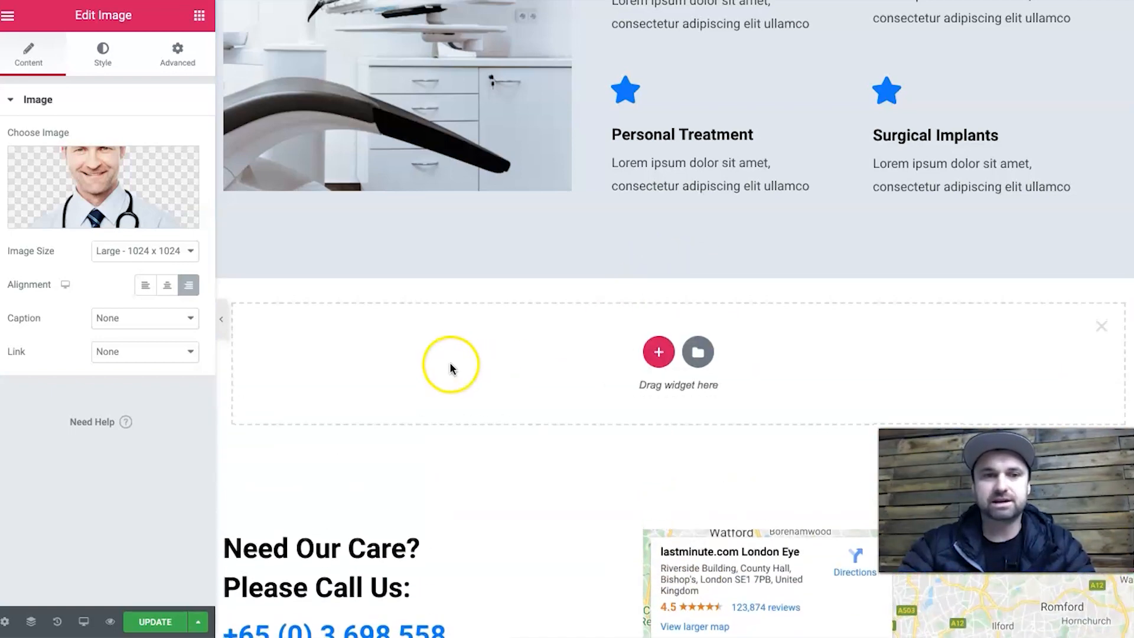
Insert the black Team Section Slide block from the template library into the empty section.
left_click(699, 354)
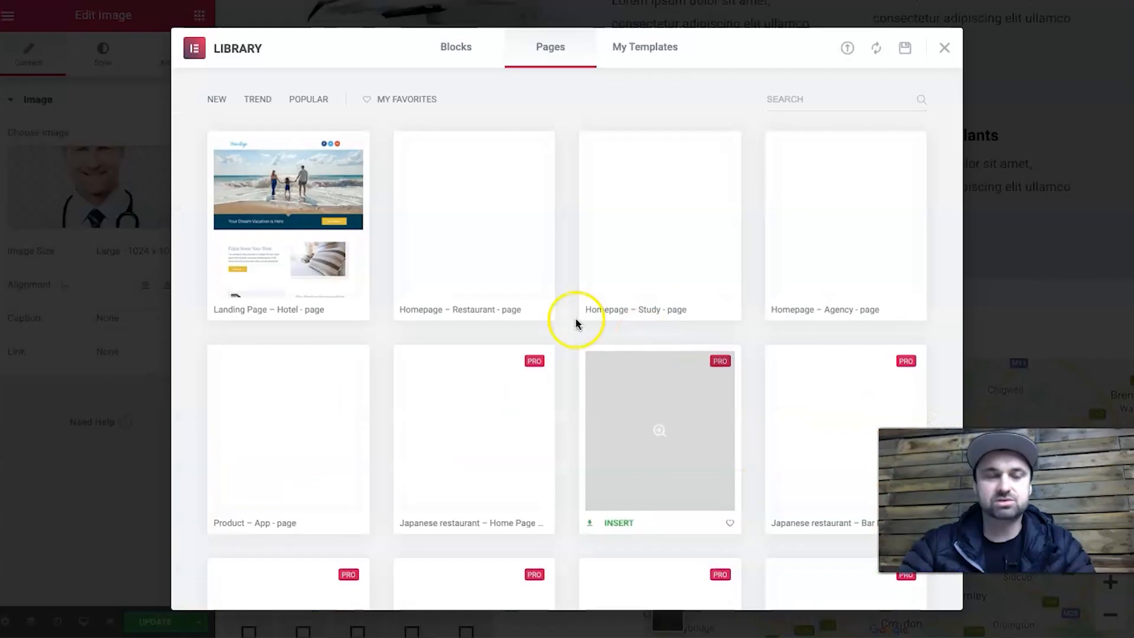
left_click(443, 45)
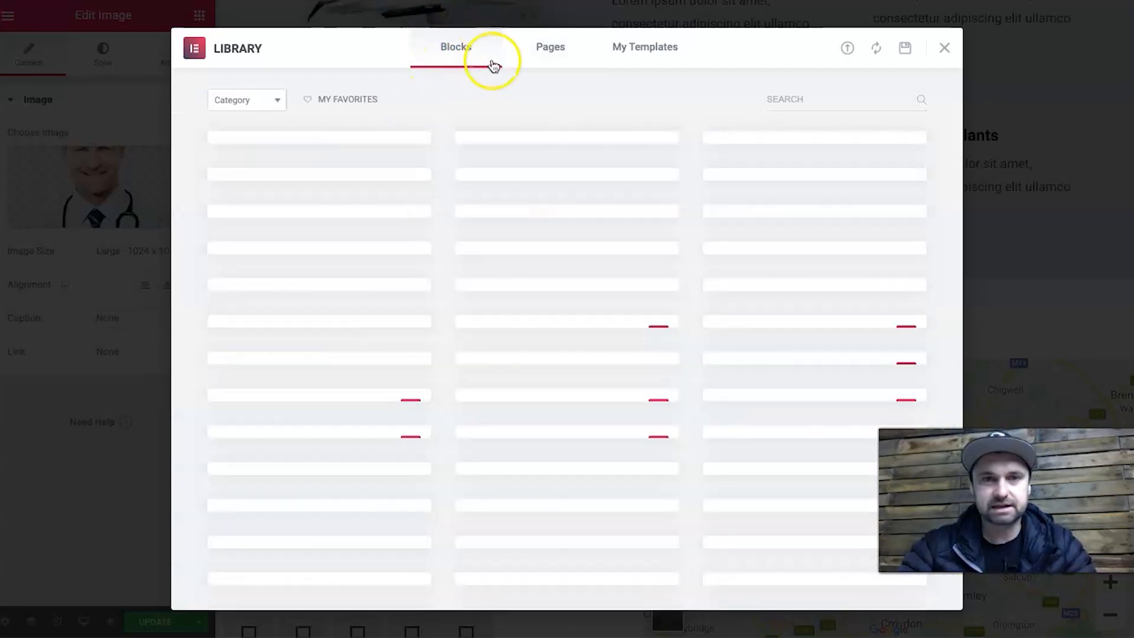
scroll(557, 486, "down", 10)
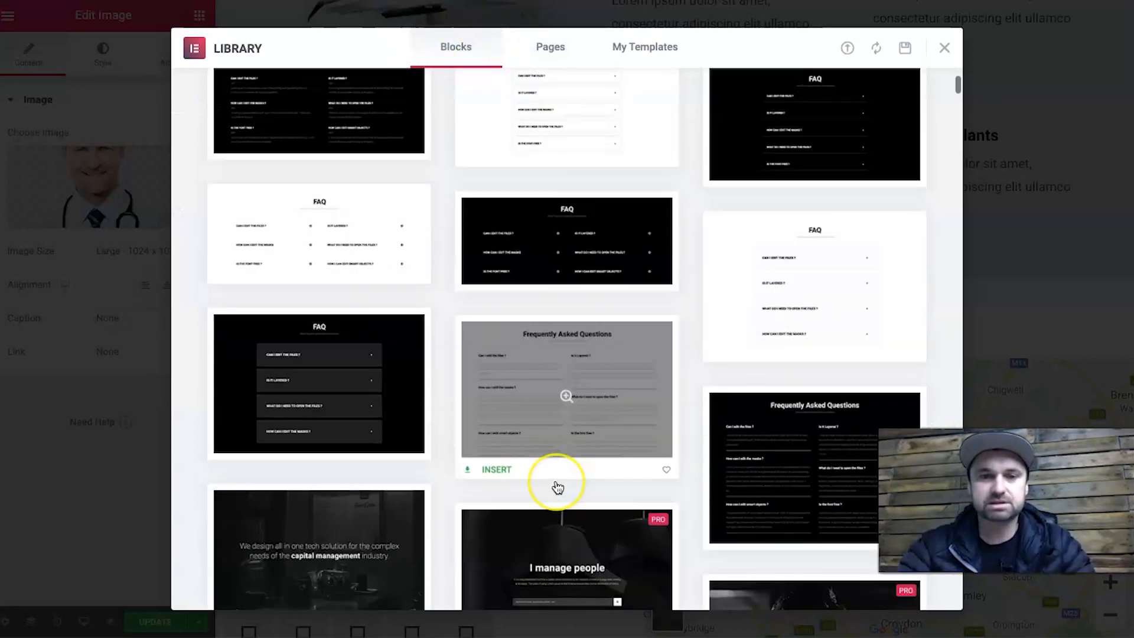
scroll(557, 486, "down", 1)
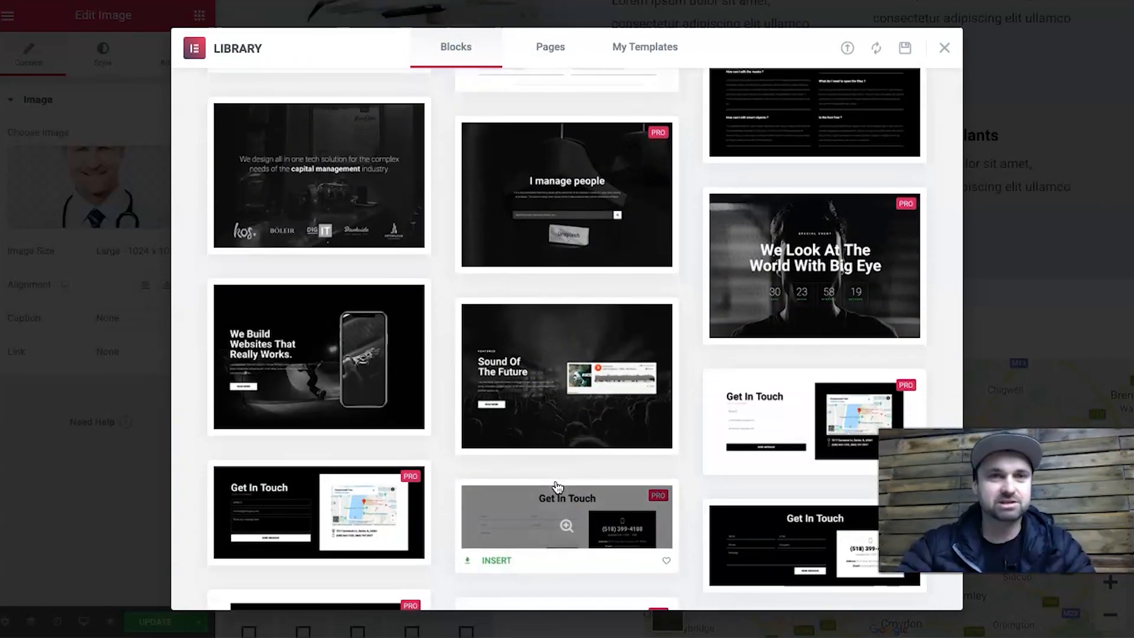
scroll(557, 487, "down", 8)
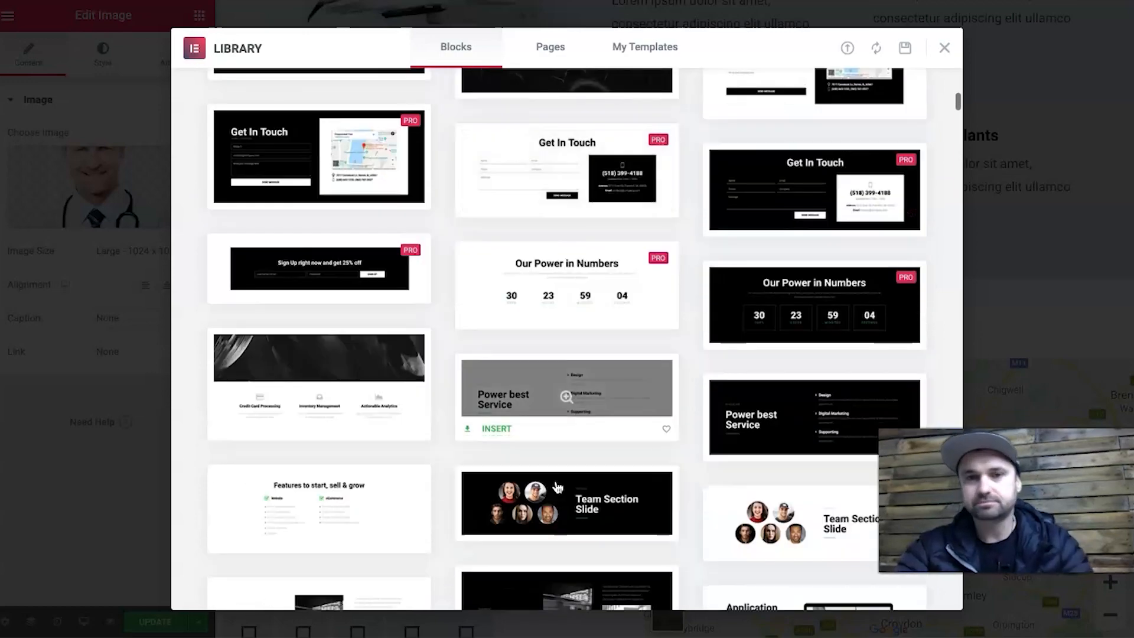
scroll(557, 486, "down", 4)
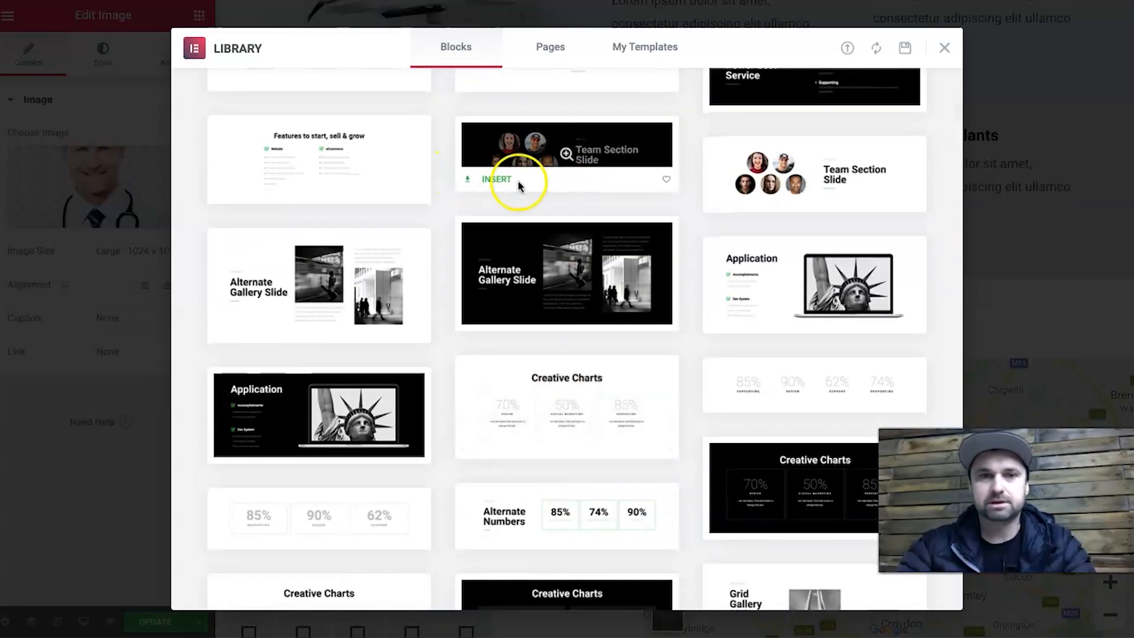
left_click(507, 182)
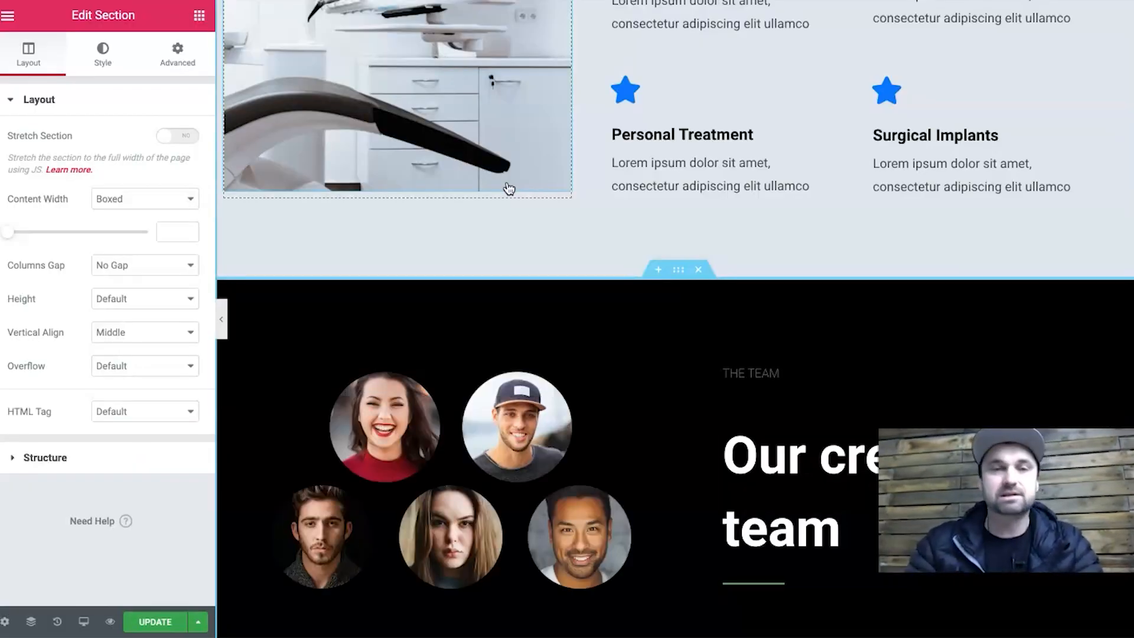
Set the team section's background color to the light blue preset #6EC1E4.
scroll(626, 253, "down", 3)
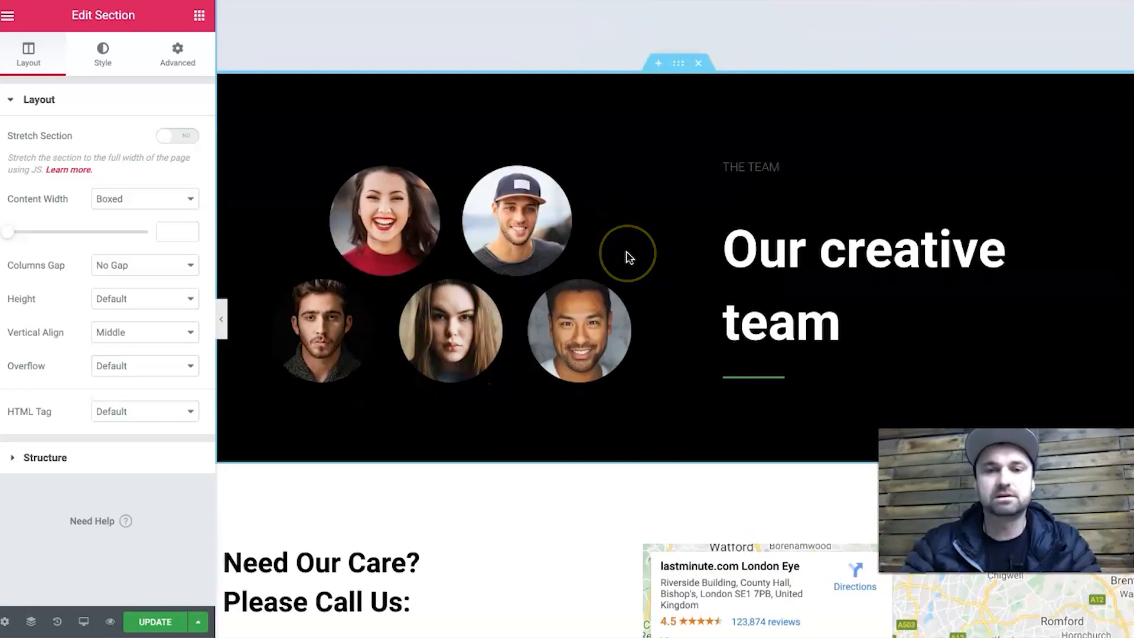
scroll(626, 253, "up", 2)
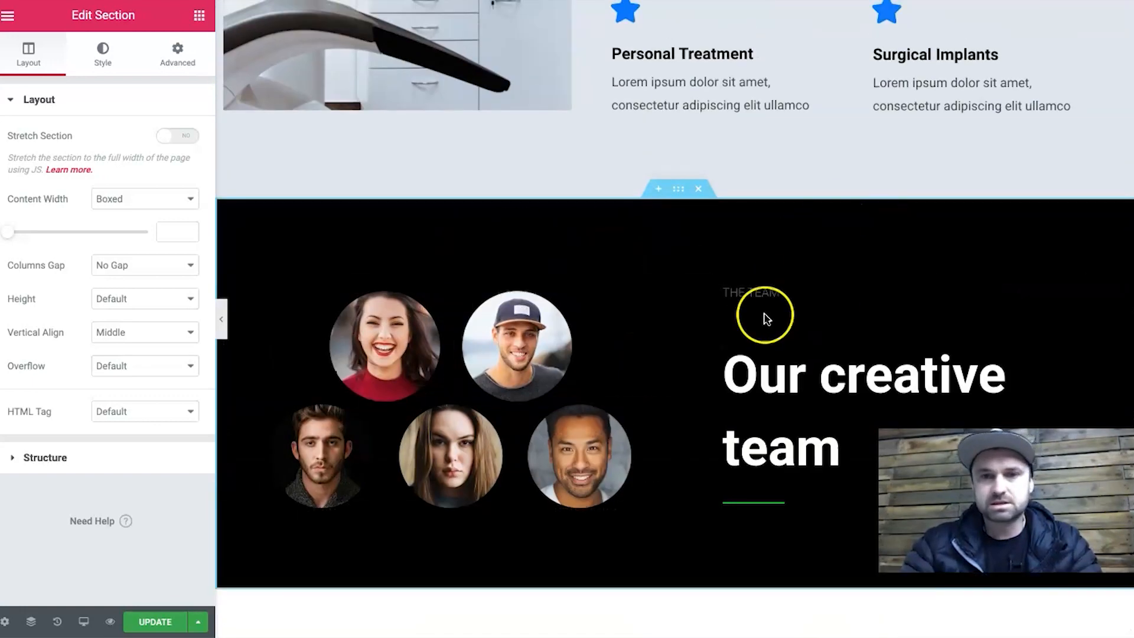
left_click(806, 316)
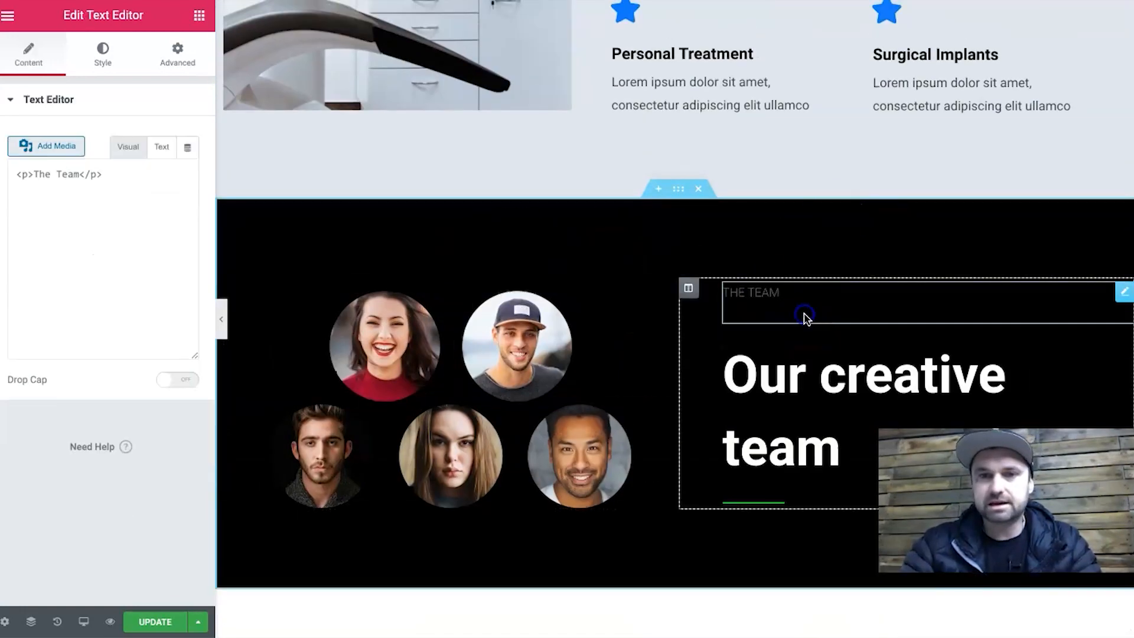
left_click(764, 350)
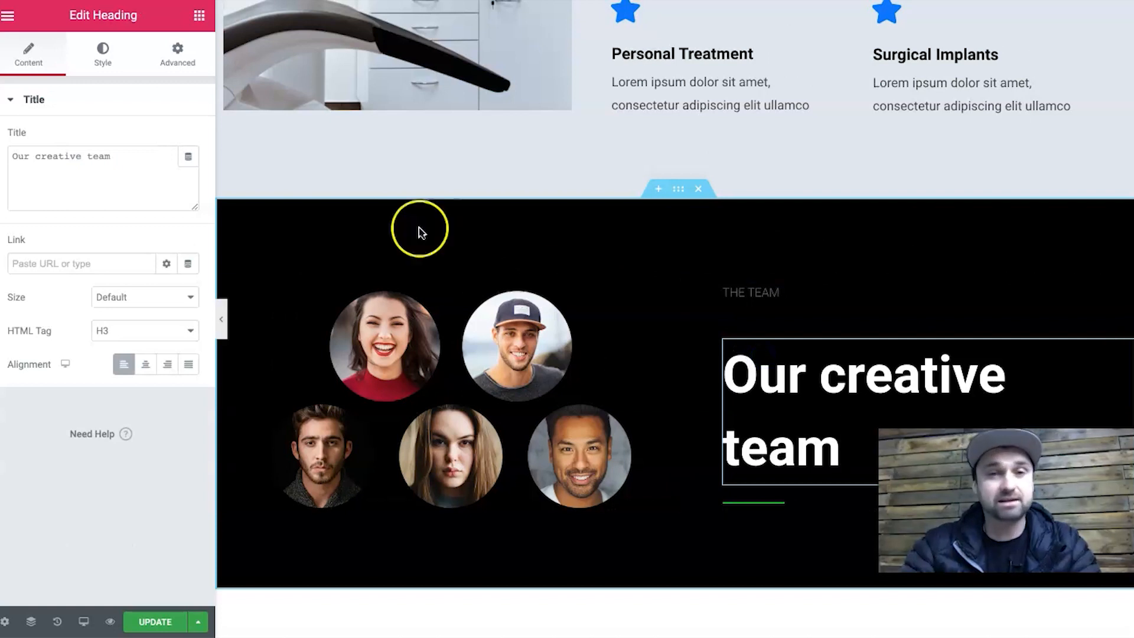
left_click(680, 192)
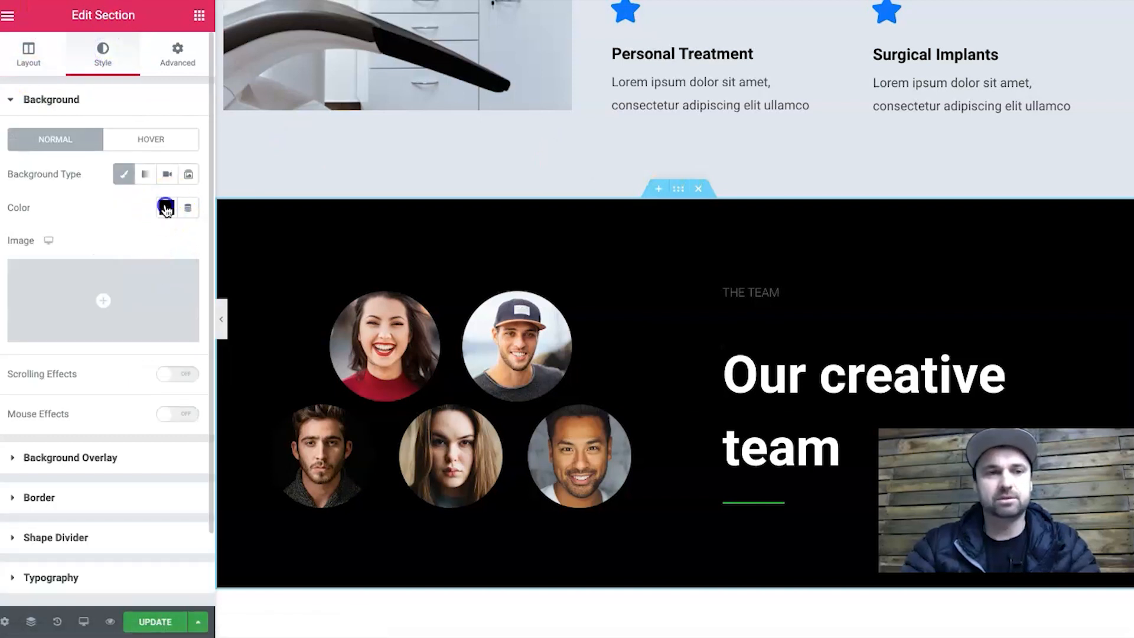
left_click(166, 208)
left_click(90, 246)
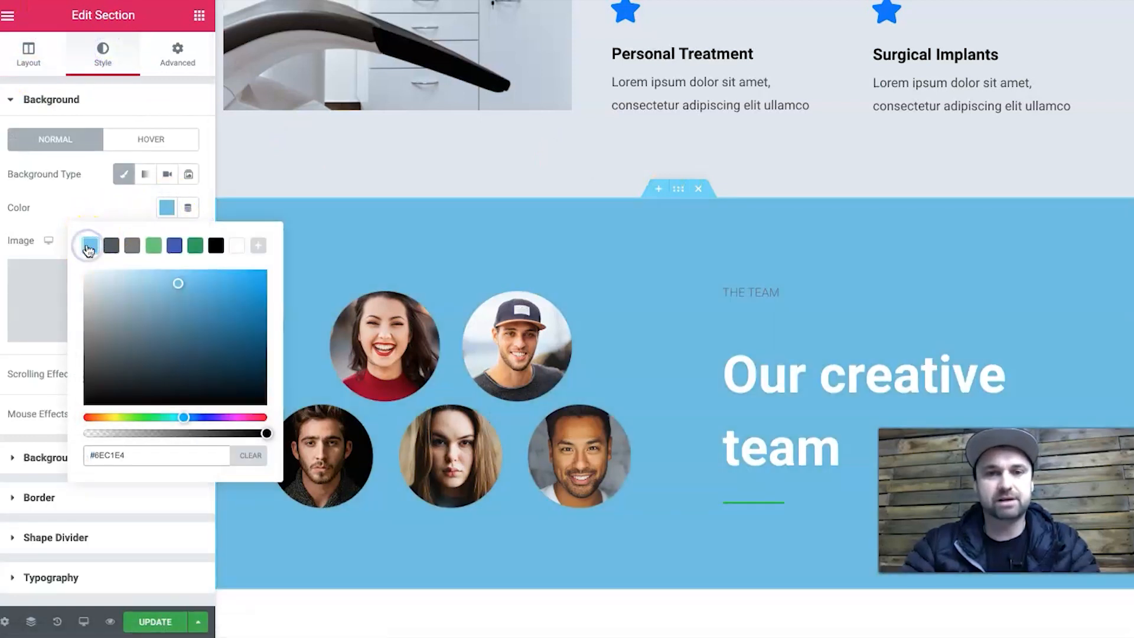
Try the Tahoma font family on the "Our creative team" heading.
scroll(766, 518, "down", 3)
scroll(766, 518, "up", 2)
left_click(790, 378)
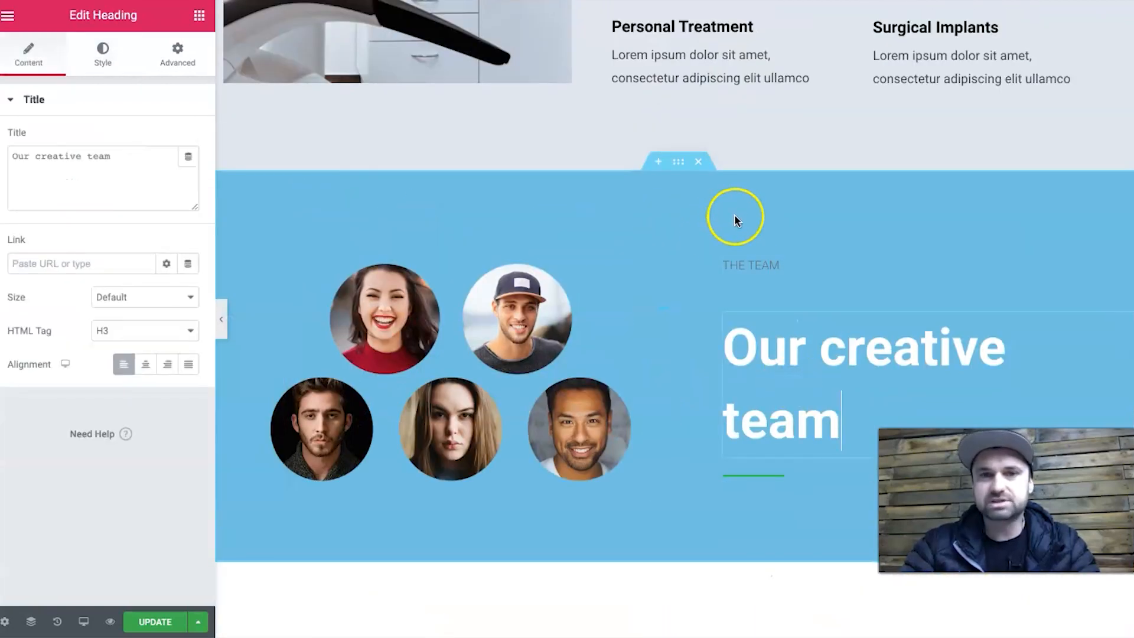
scroll(735, 221, "up", 3)
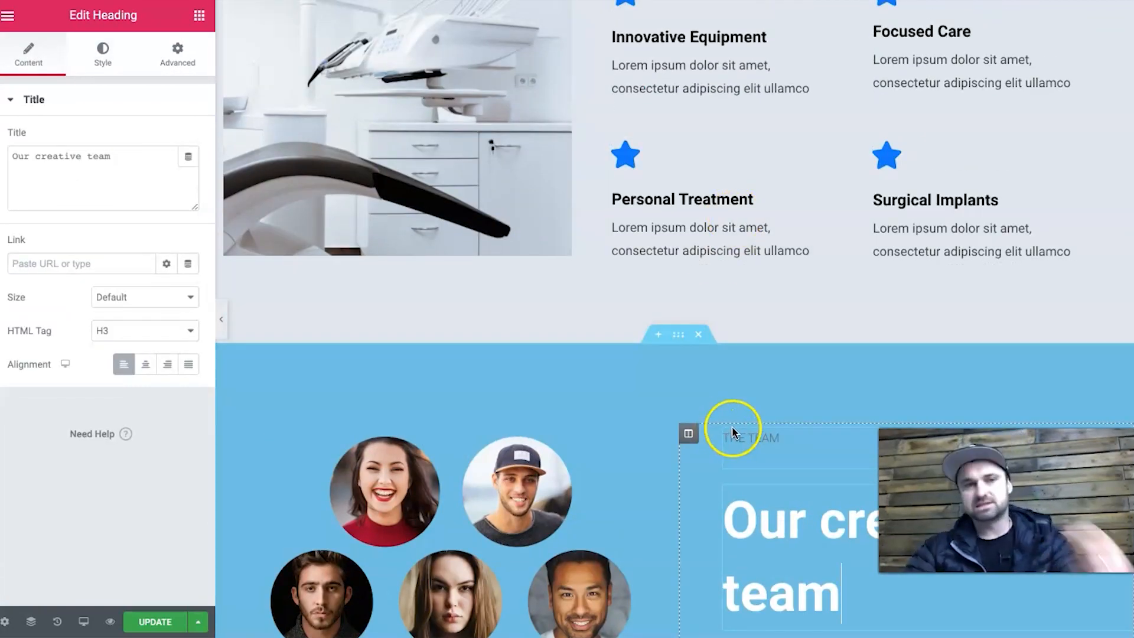
scroll(786, 444, "down", 1)
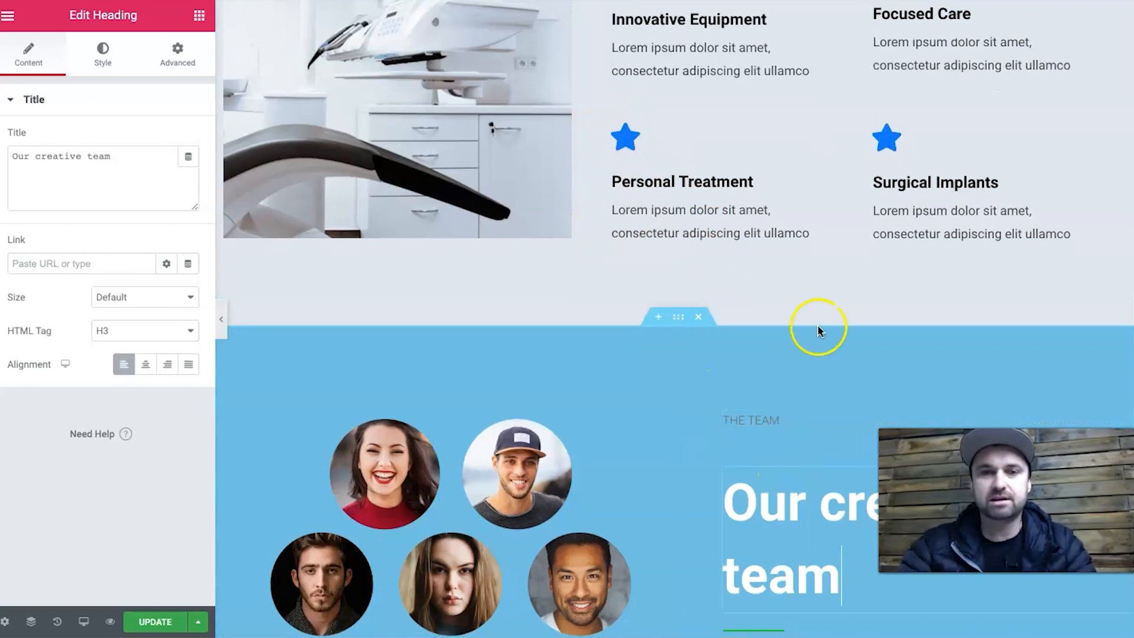
scroll(818, 373, "down", 4)
triple_click(811, 268)
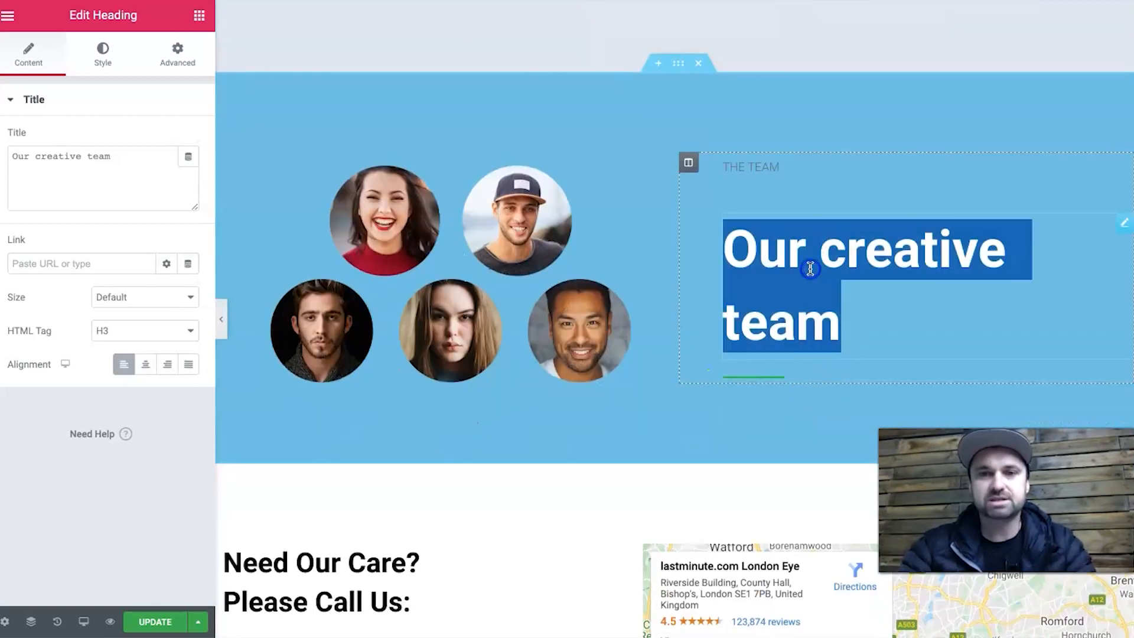
left_click(104, 59)
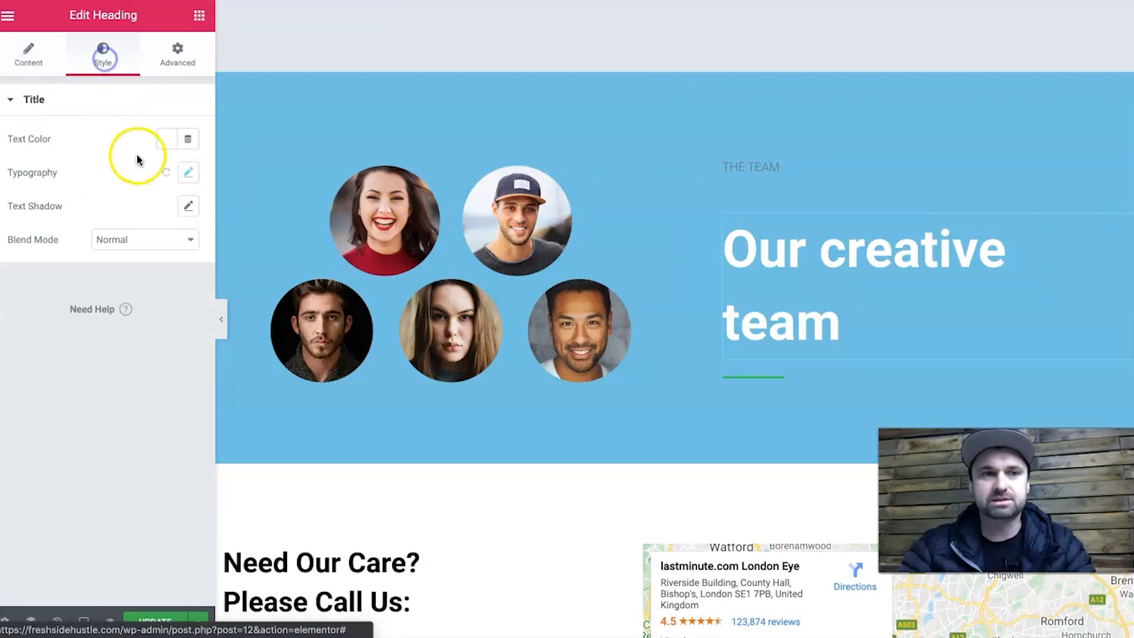
left_click(188, 172)
left_click(132, 218)
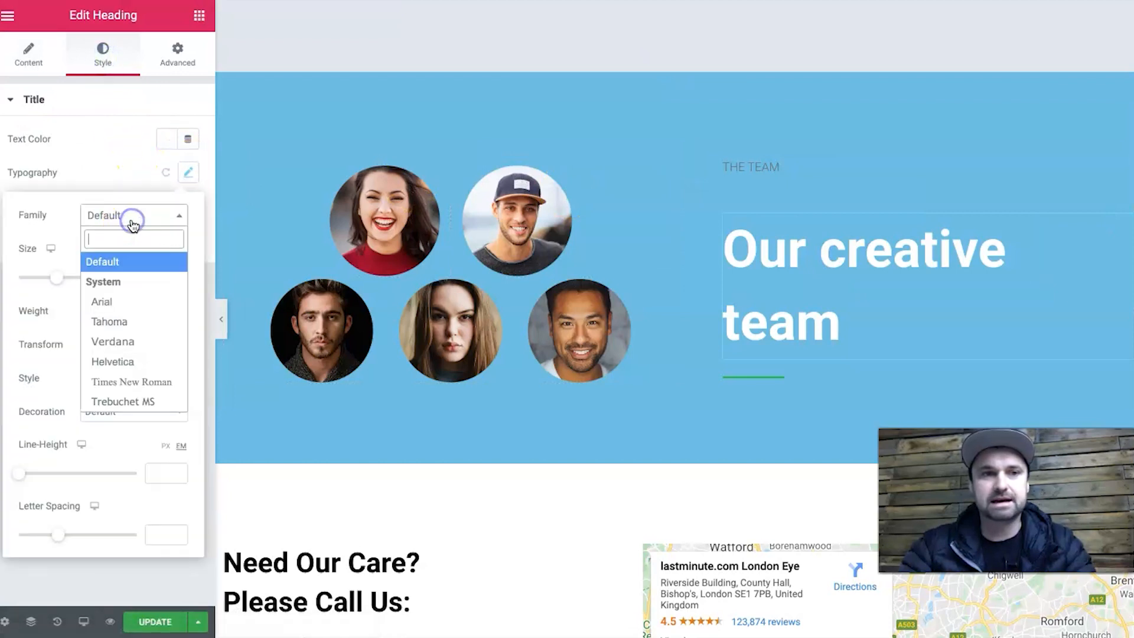
left_click(122, 322)
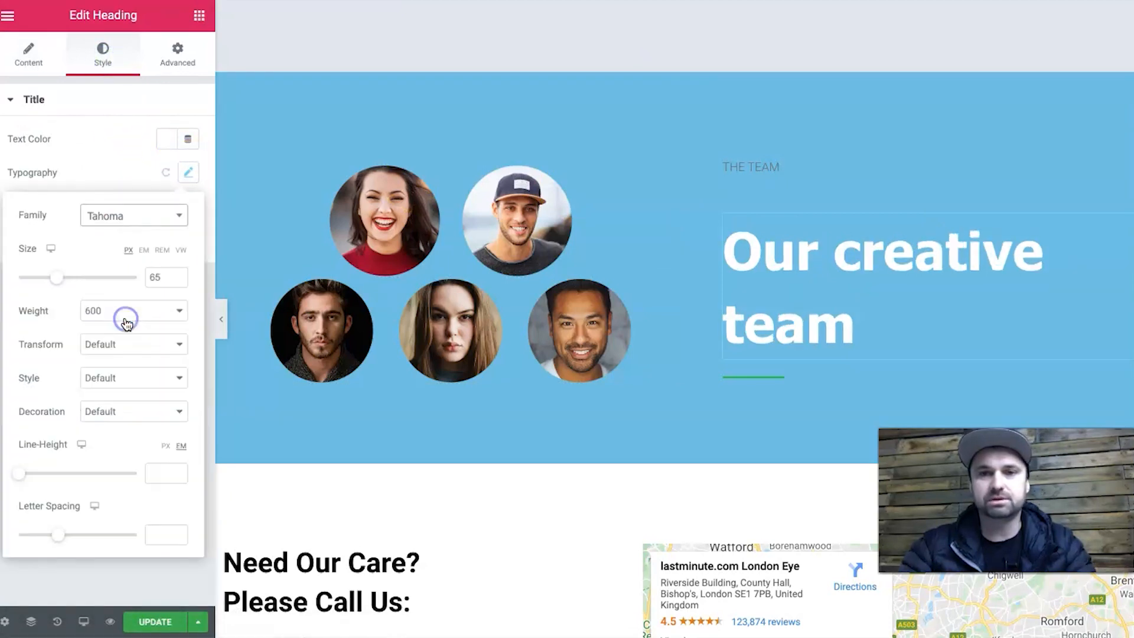
Set the "Our creative team" heading's font family back to Default.
left_click(149, 215)
left_click(106, 260)
left_click(602, 222)
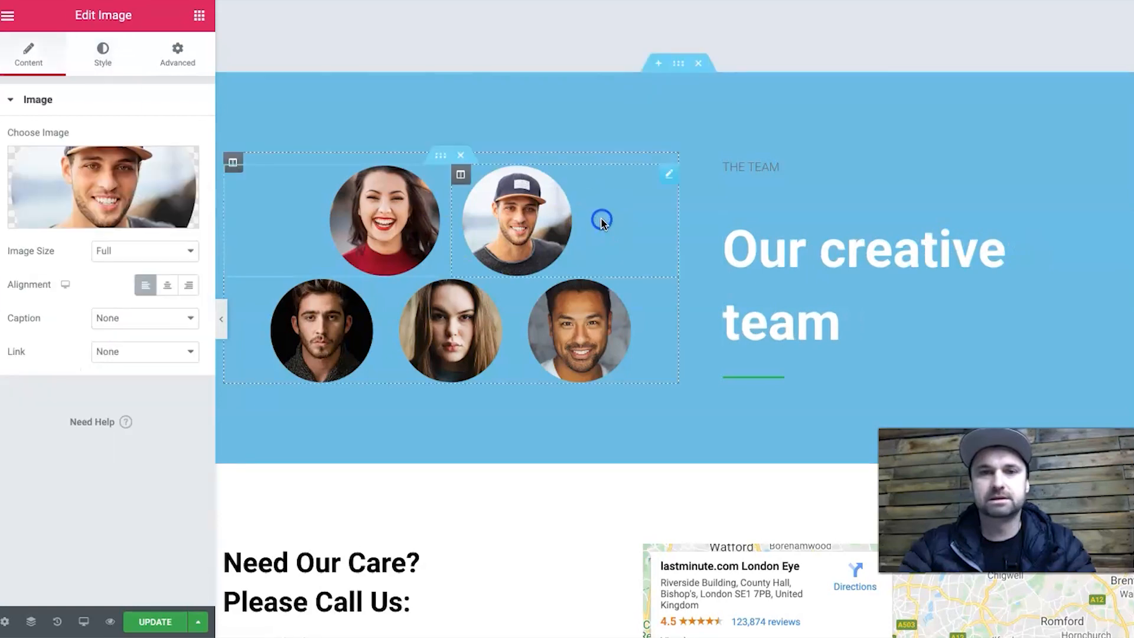
left_click(868, 214)
Look over the page from the team section through the contact and map section to the footer area.
scroll(494, 349, "down", 5)
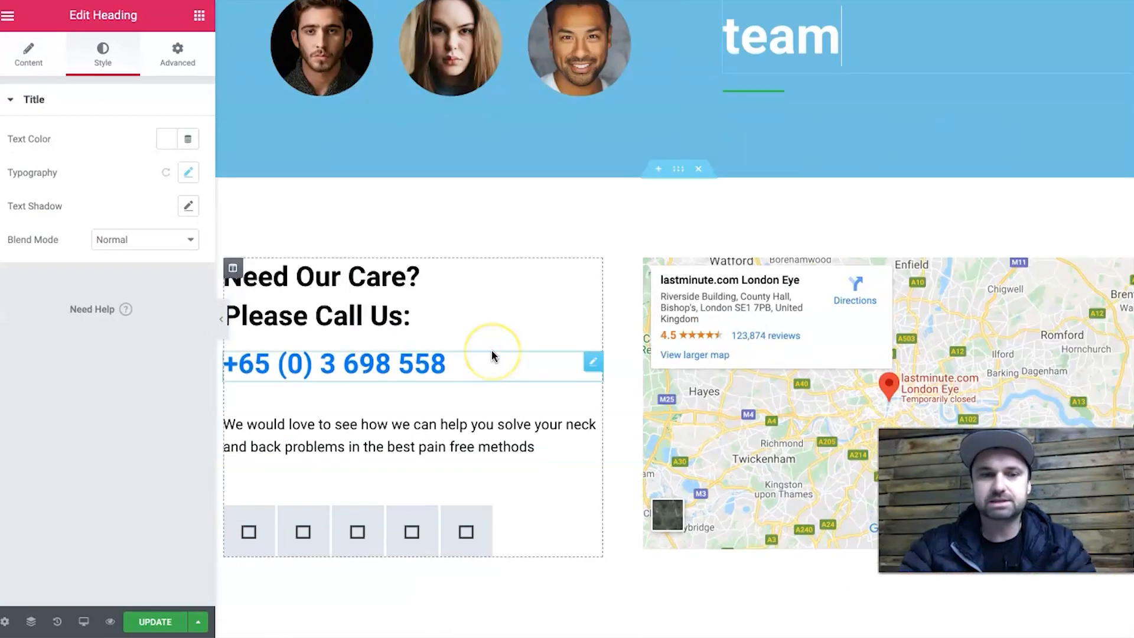
scroll(491, 350, "down", 4)
scroll(653, 399, "down", 2)
scroll(653, 401, "up", 2)
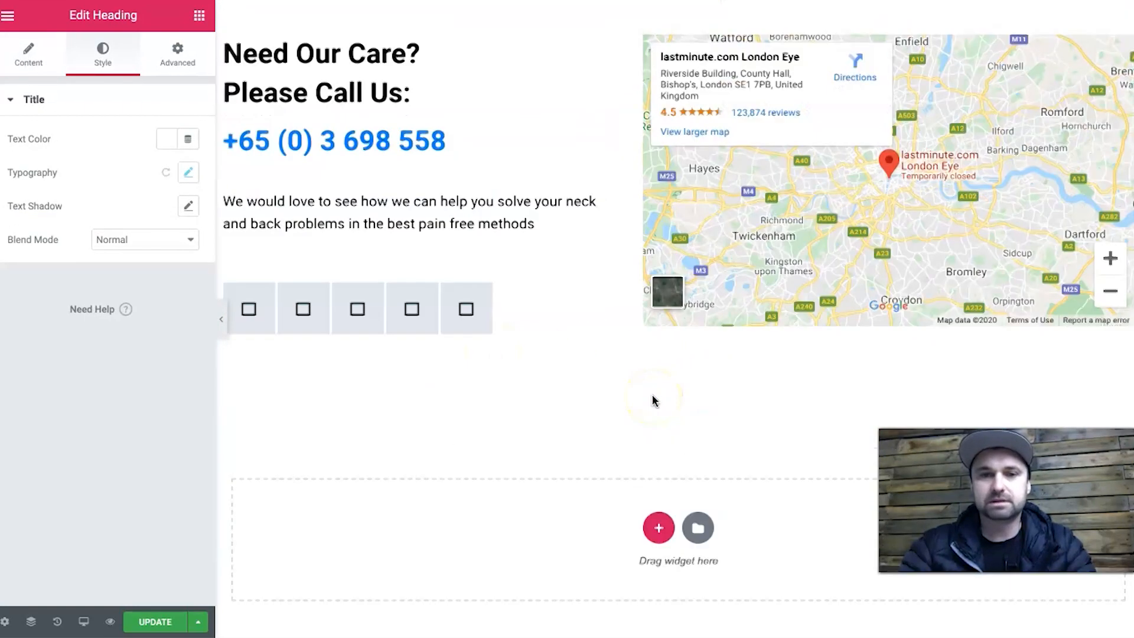
scroll(653, 401, "up", 10)
scroll(653, 401, "down", 2)
scroll(653, 401, "up", 2)
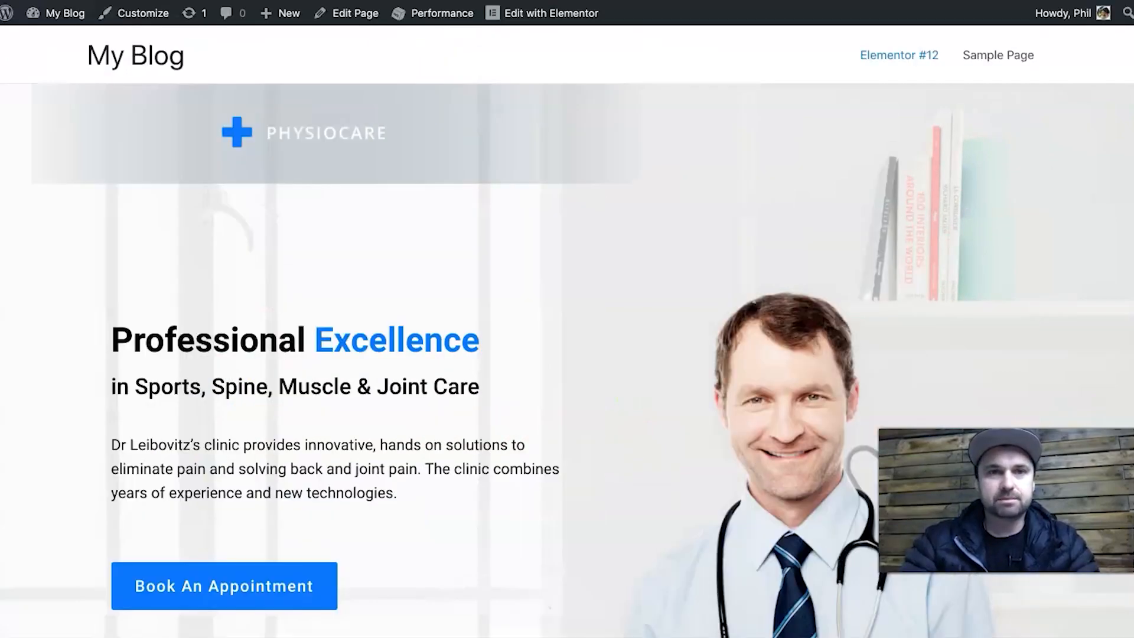
Check the published page for the edits and reload it to load the latest version.
scroll(506, 222, "down", 7)
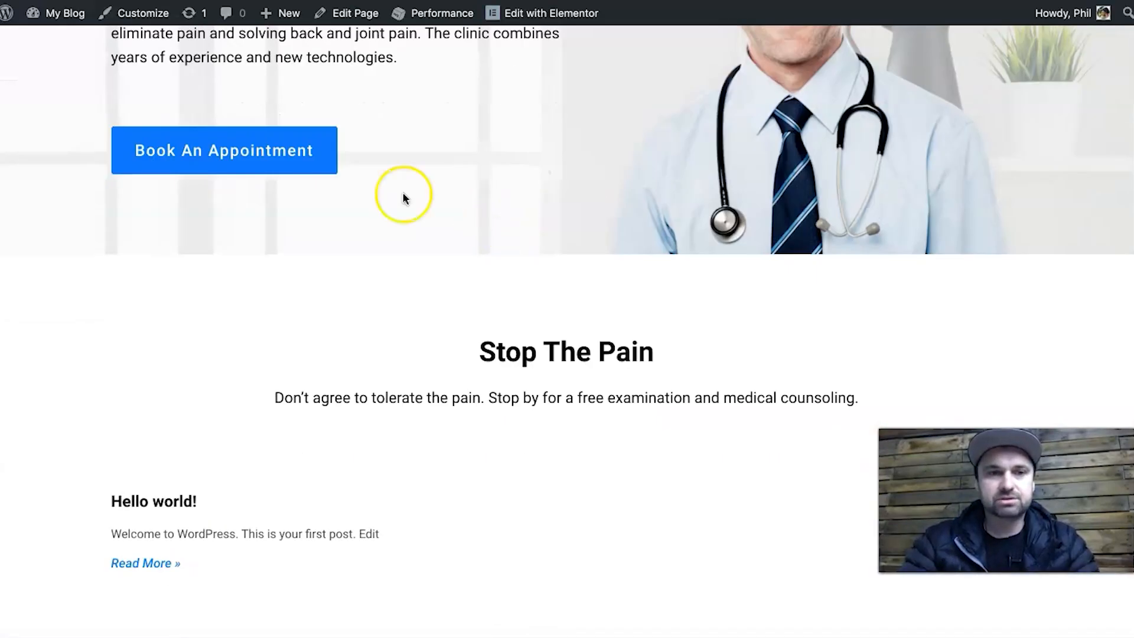
scroll(451, 389, "down", 14)
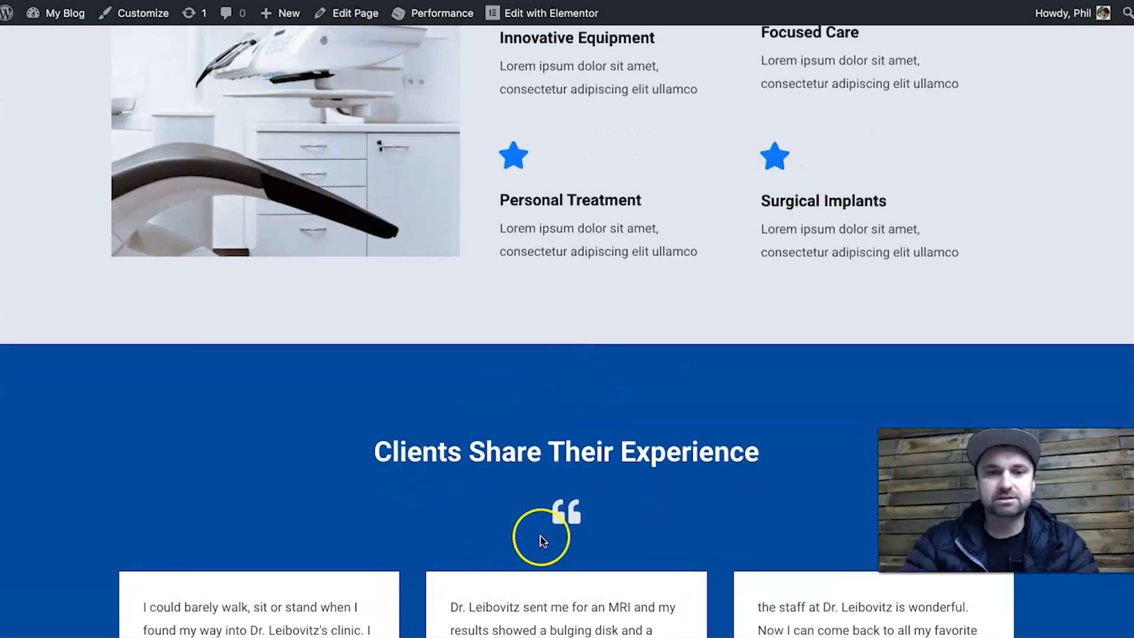
scroll(540, 540, "up", 9)
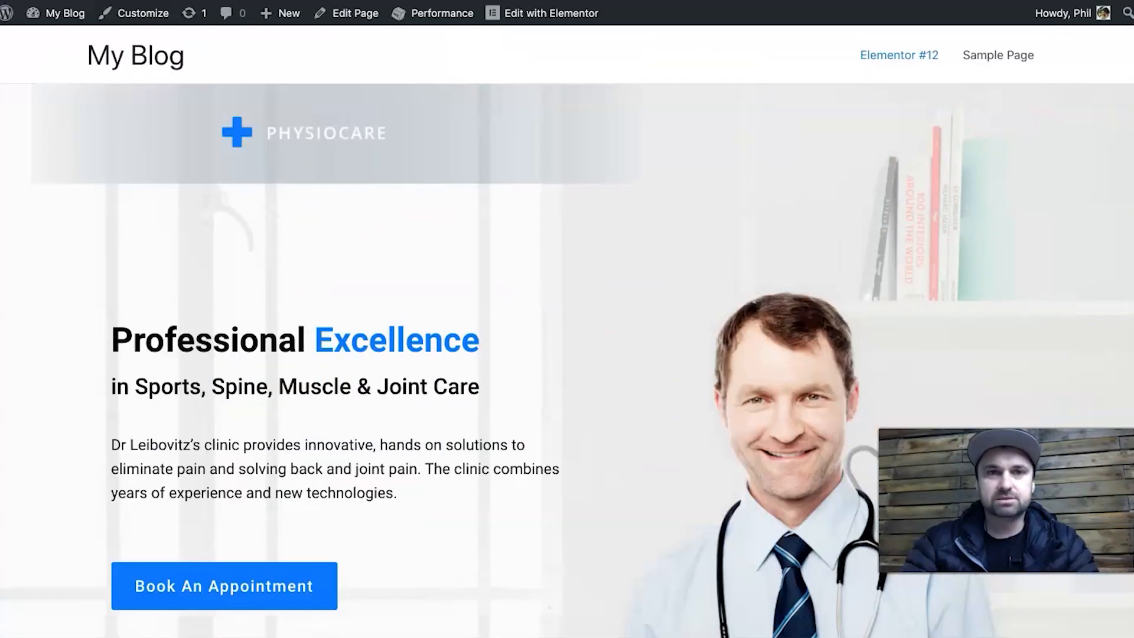
right_click(521, 41)
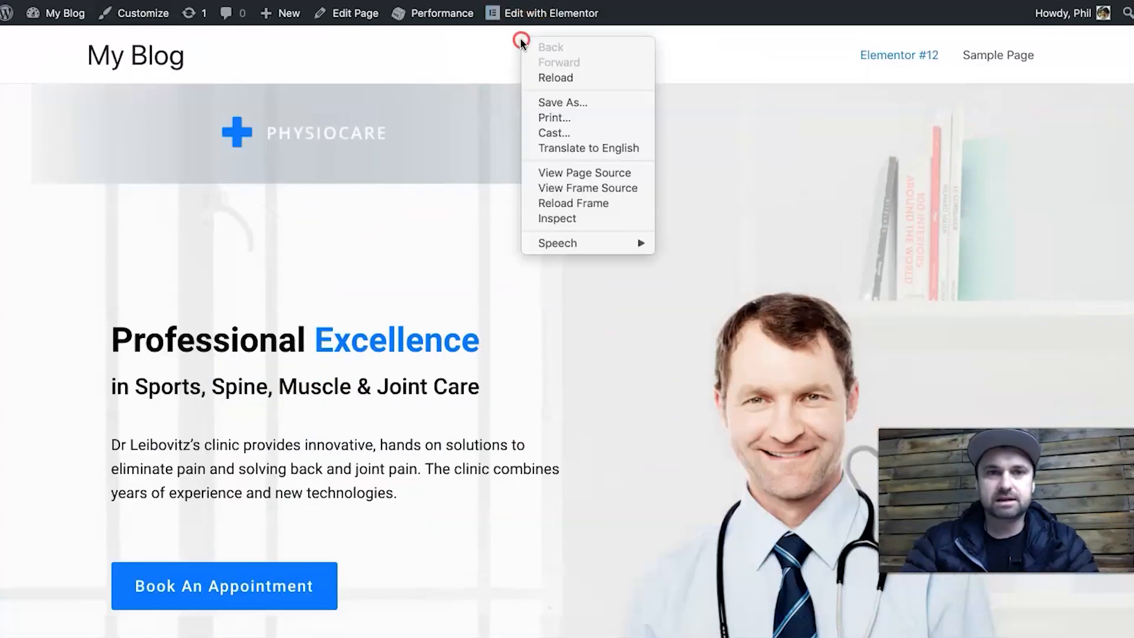
left_click(545, 78)
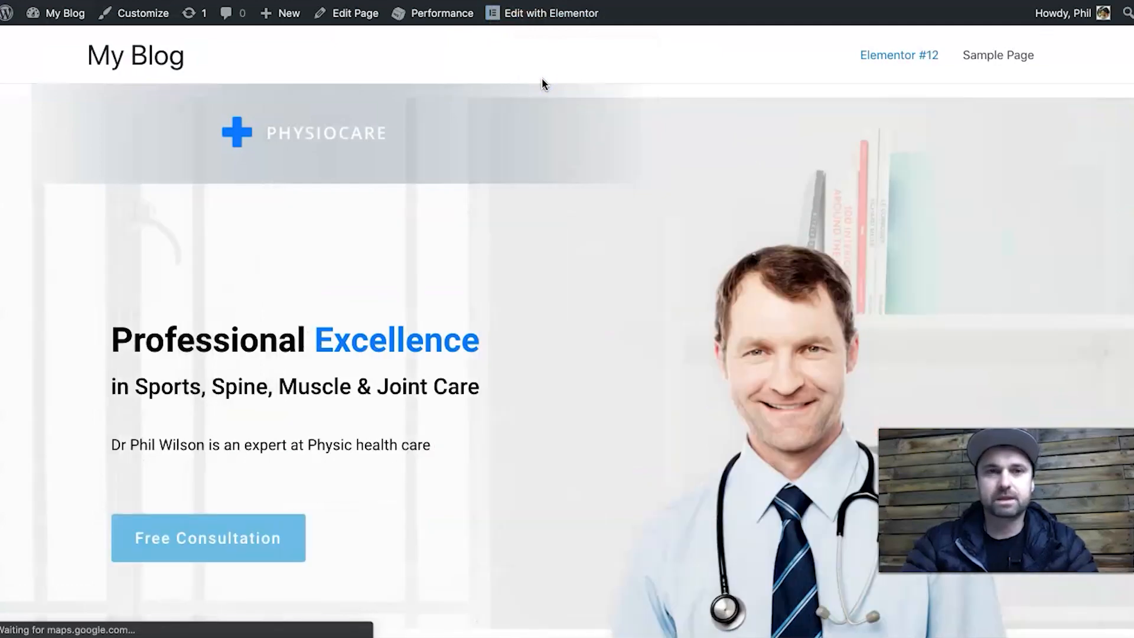
Review the reloaded published page from the hero through the team section to the contact section.
scroll(551, 341, "down", 20)
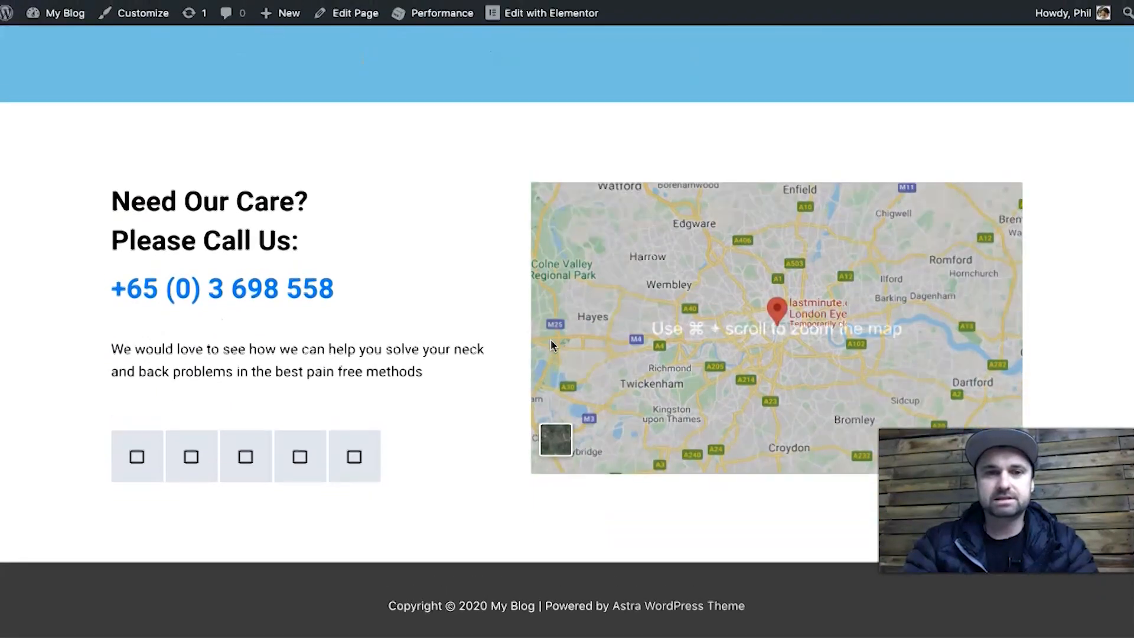
scroll(552, 343, "up", 20)
left_click(490, 417)
scroll(479, 424, "down", 15)
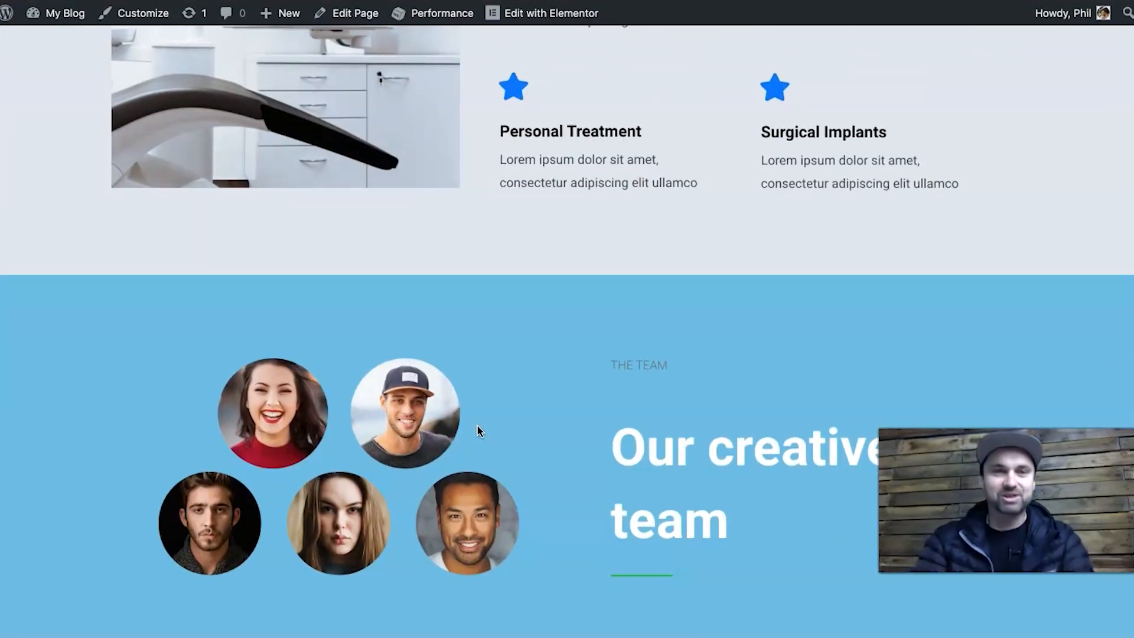
scroll(443, 182, "up", 15)
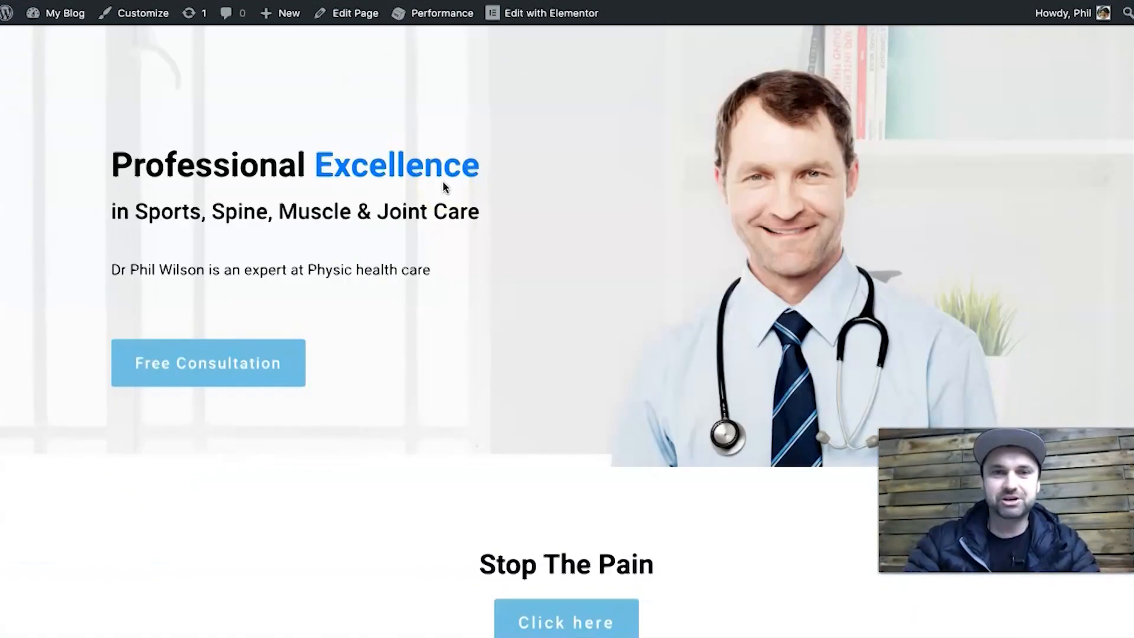
scroll(444, 187, "up", 3)
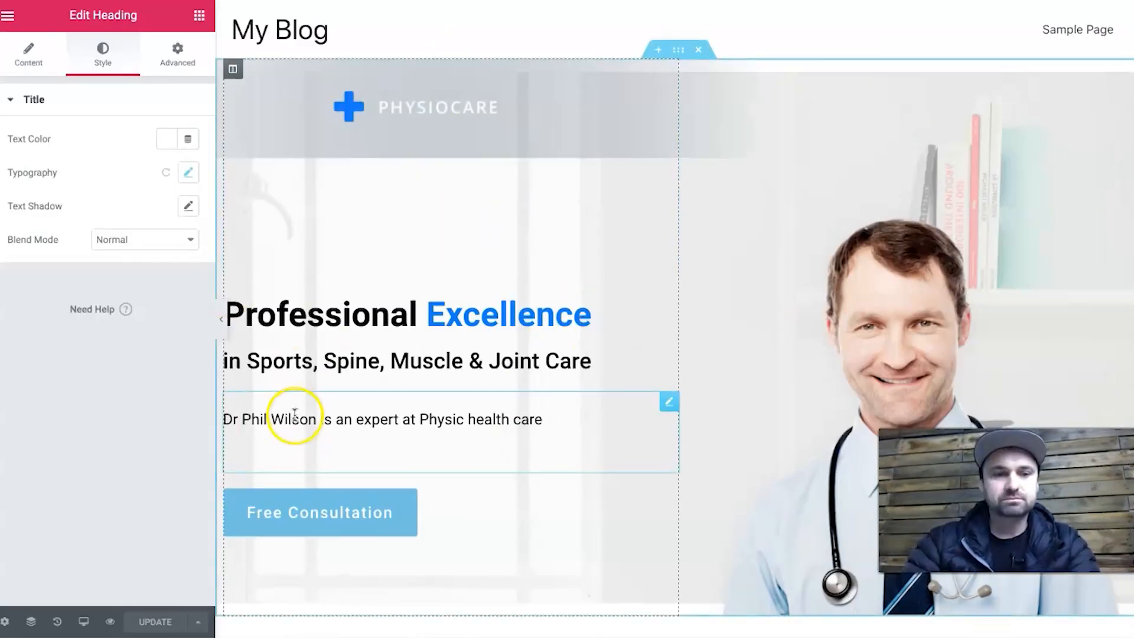
scroll(438, 434, "down", 15)
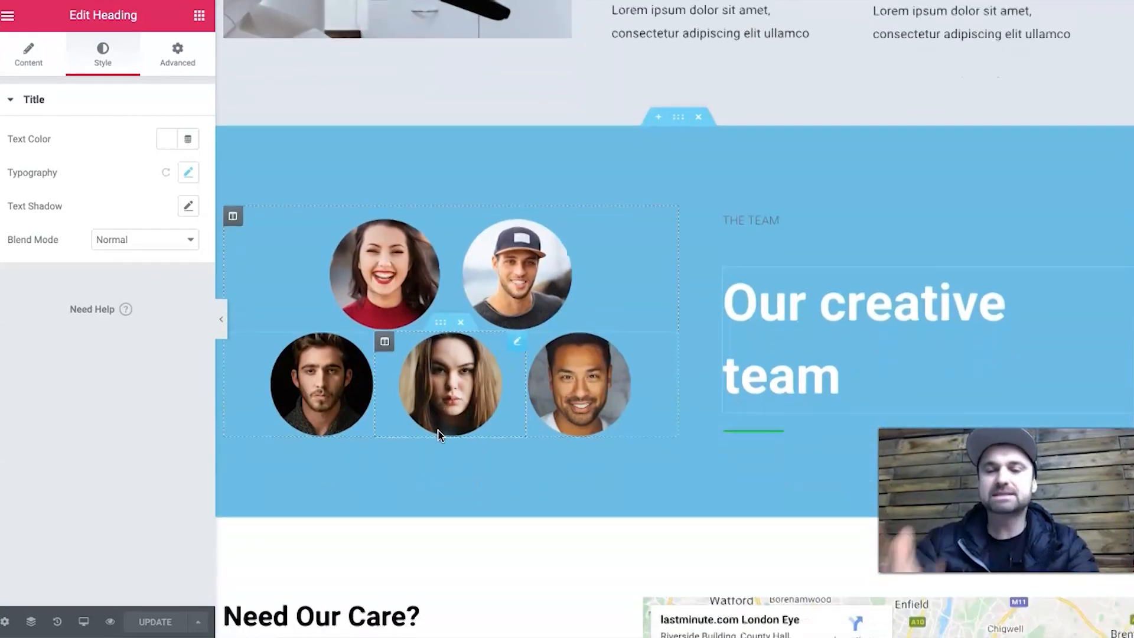
scroll(439, 434, "down", 10)
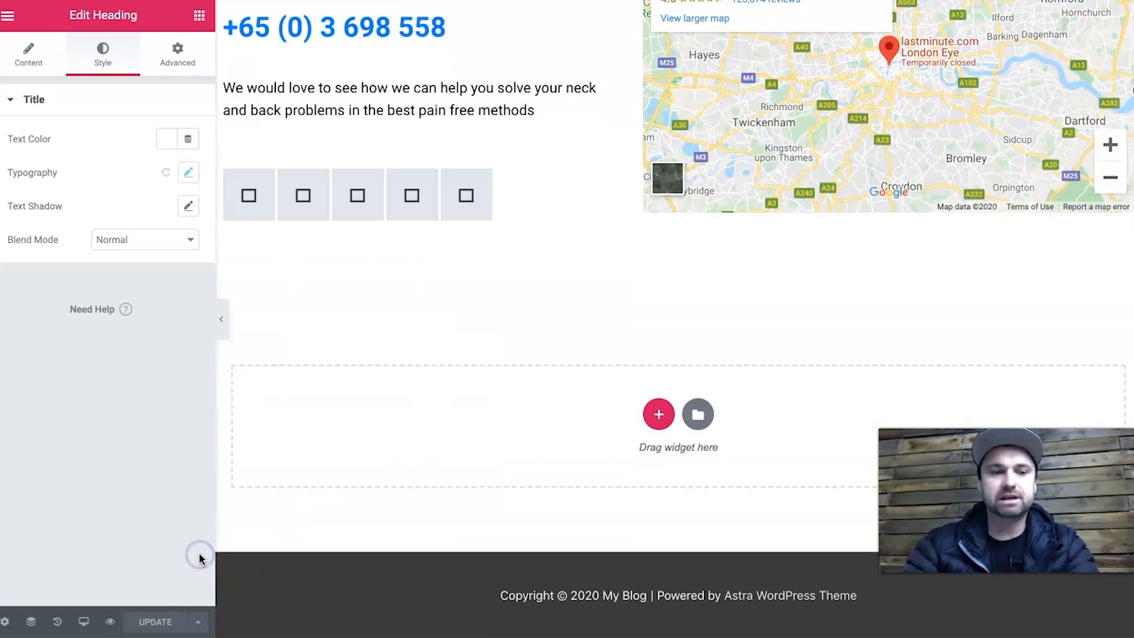
scroll(447, 276, "up", 20)
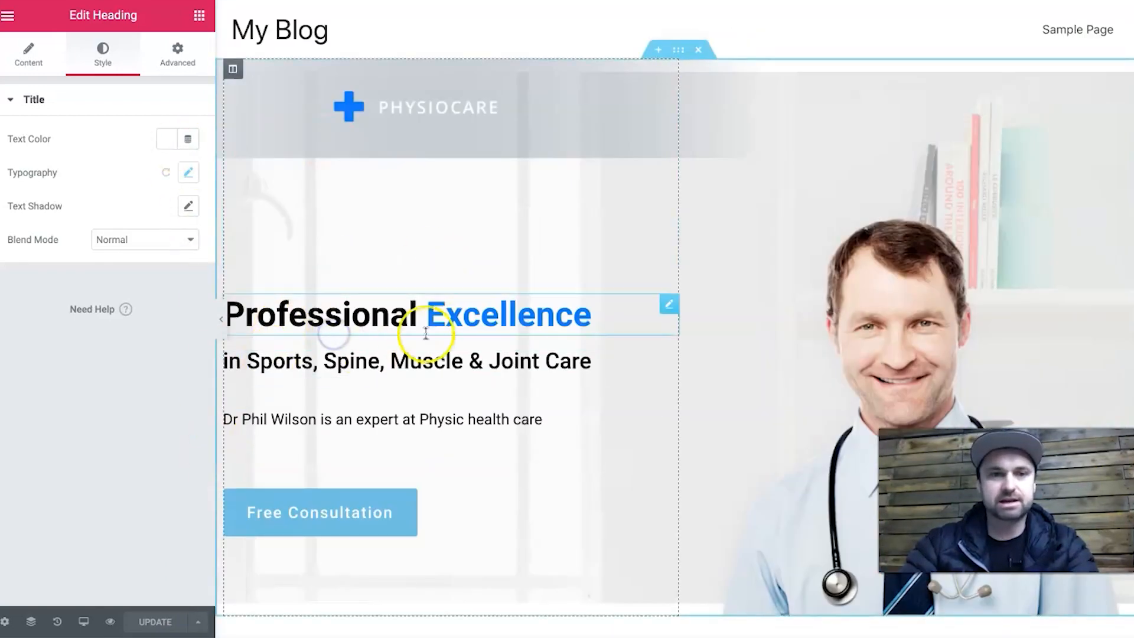
left_click(481, 360)
left_click(585, 362)
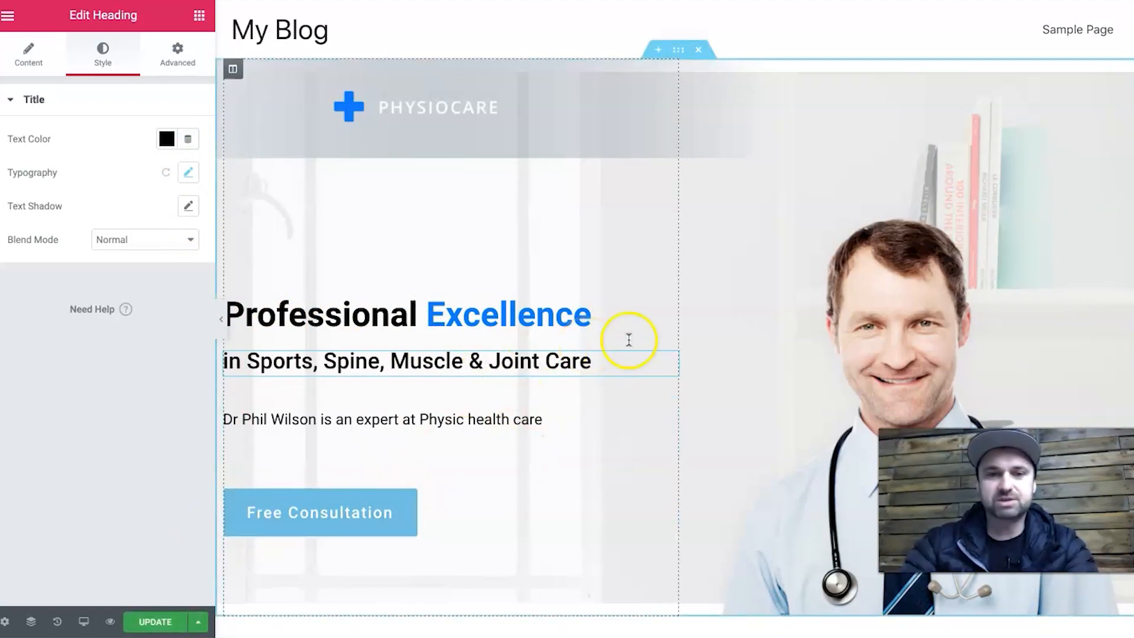
Save the page to the library as a template named "Home" and close the library.
left_click(198, 622)
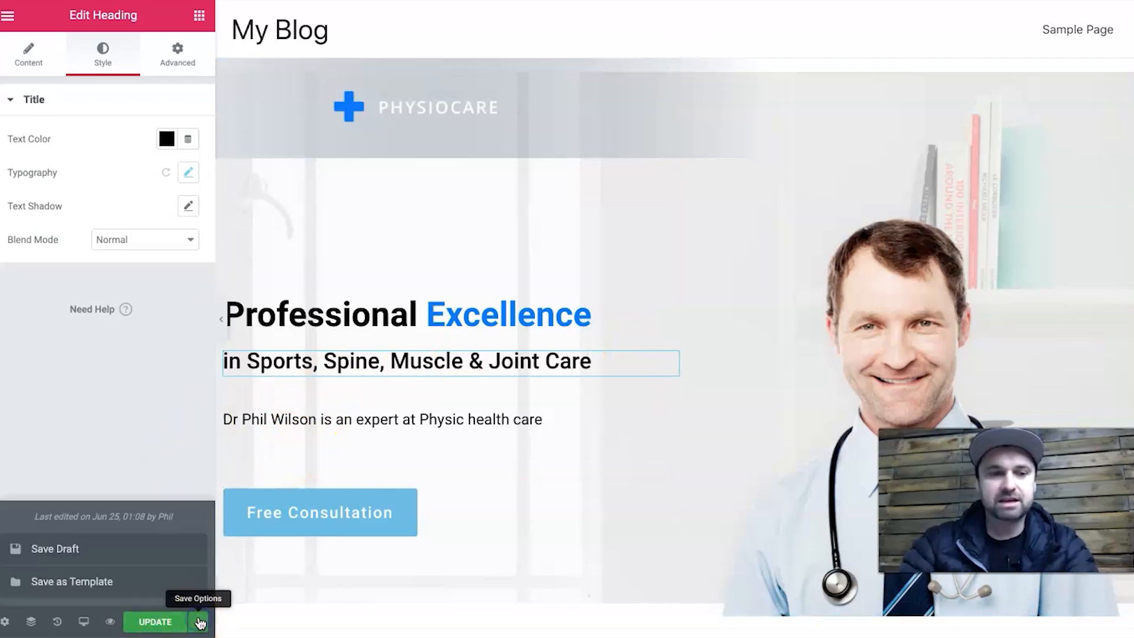
left_click(74, 583)
left_click(375, 324)
type("Home")
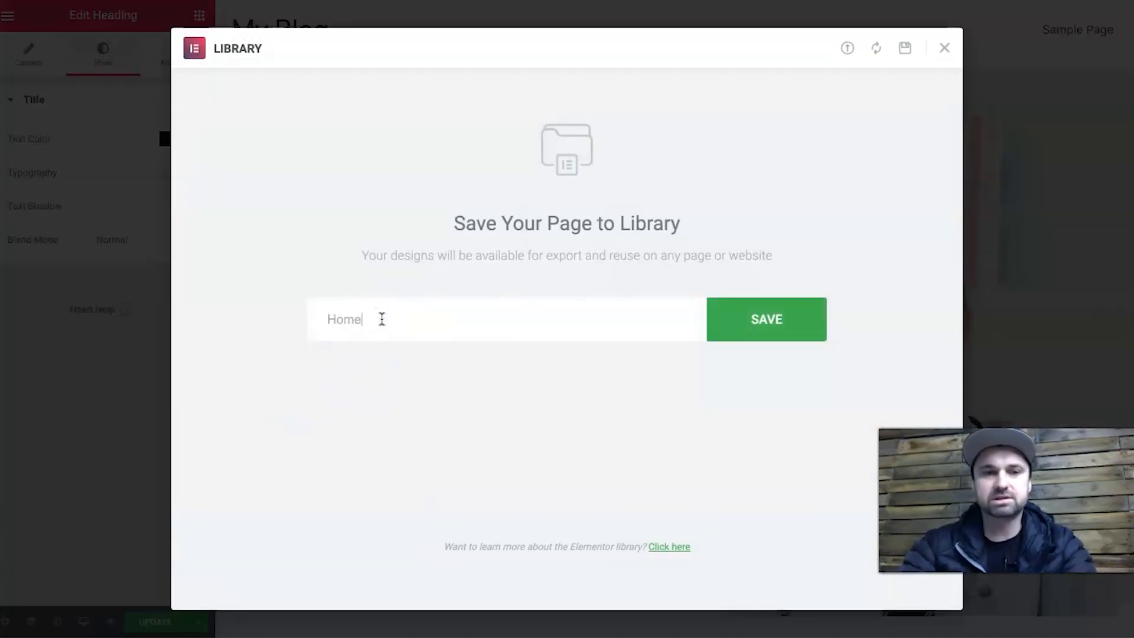
left_click(793, 317)
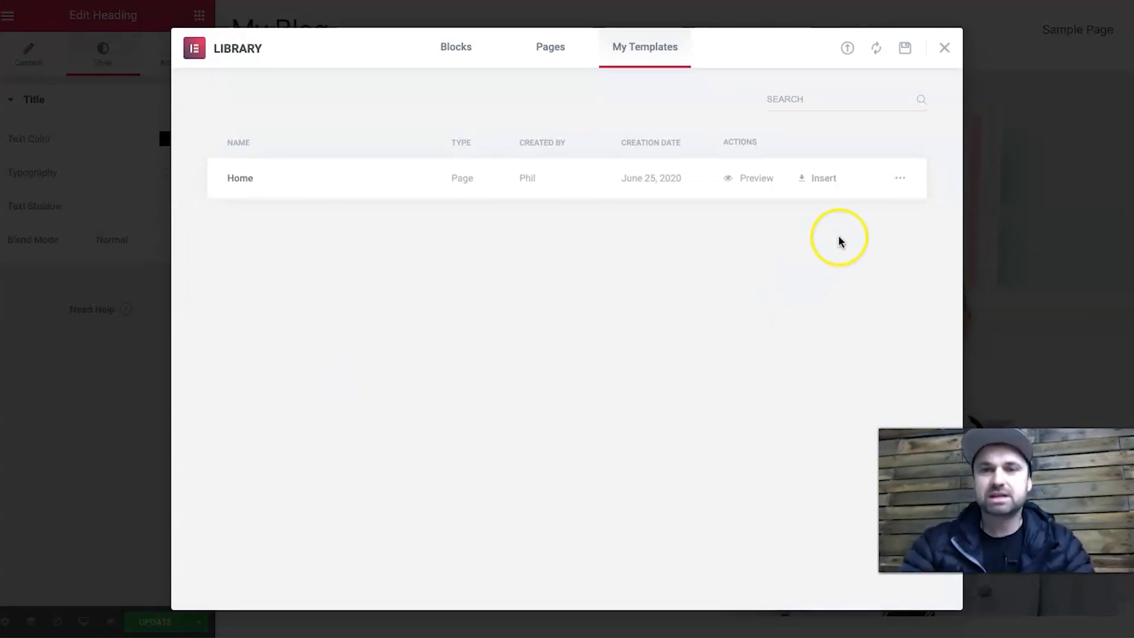
left_click(946, 48)
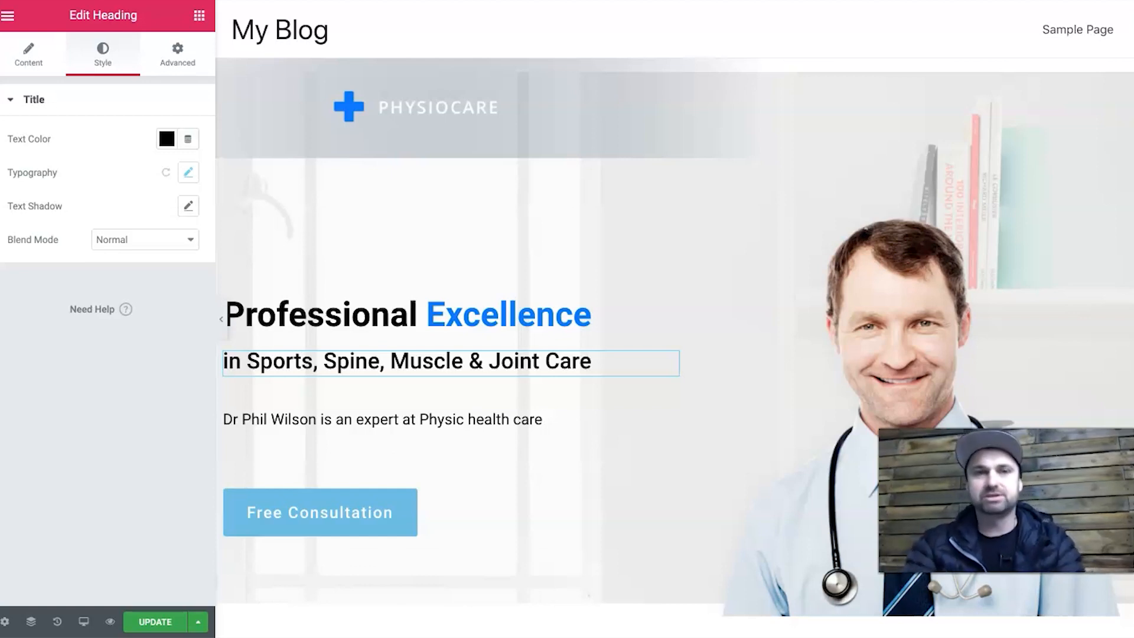
Update the page and exit Elementor to the WordPress page editor.
left_click(7, 16)
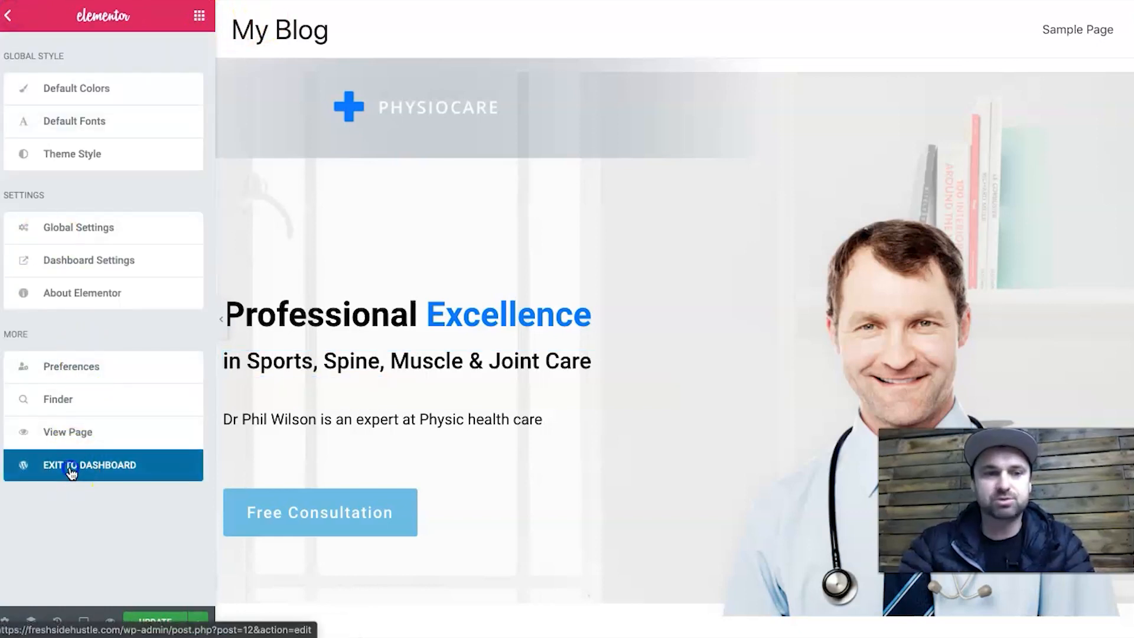
left_click(71, 470)
left_click(641, 183)
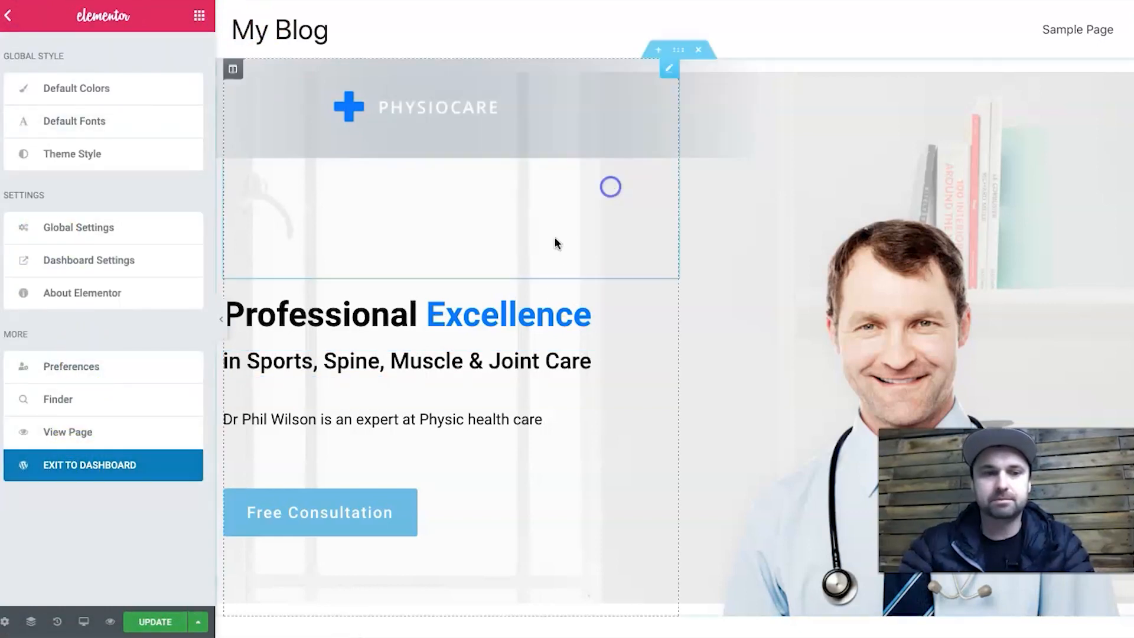
left_click(167, 624)
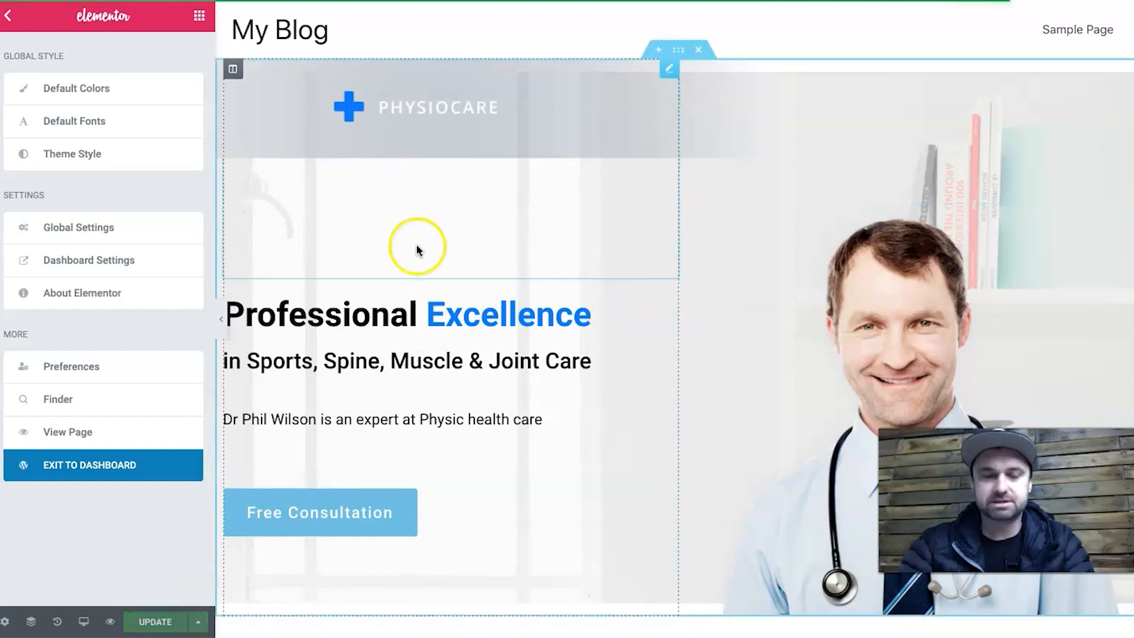
left_click(64, 467)
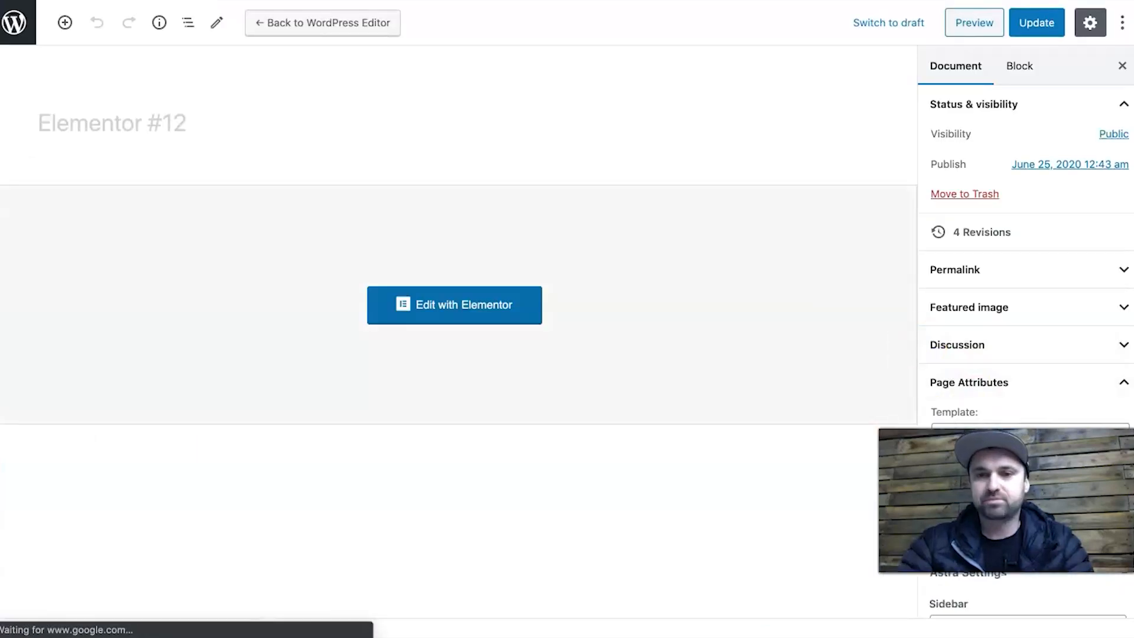
Change the page's permalink URL slug to "home".
scroll(560, 365, "down", 2)
scroll(561, 365, "up", 2)
scroll(1011, 310, "down", 2)
left_click(1023, 214)
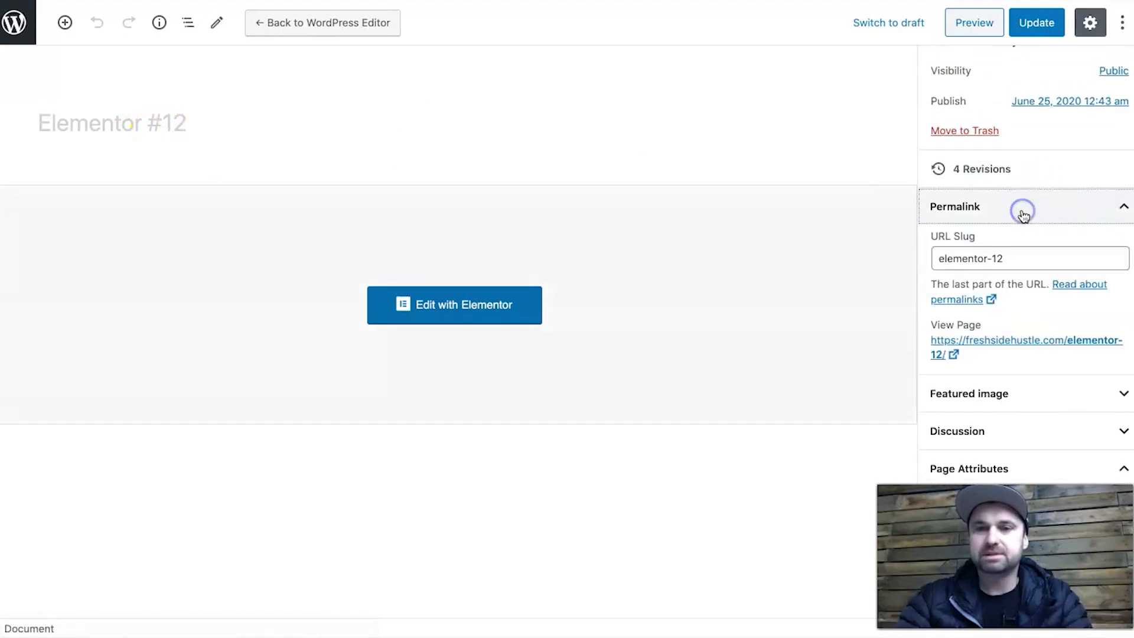
left_click(997, 248)
triple_click(990, 253)
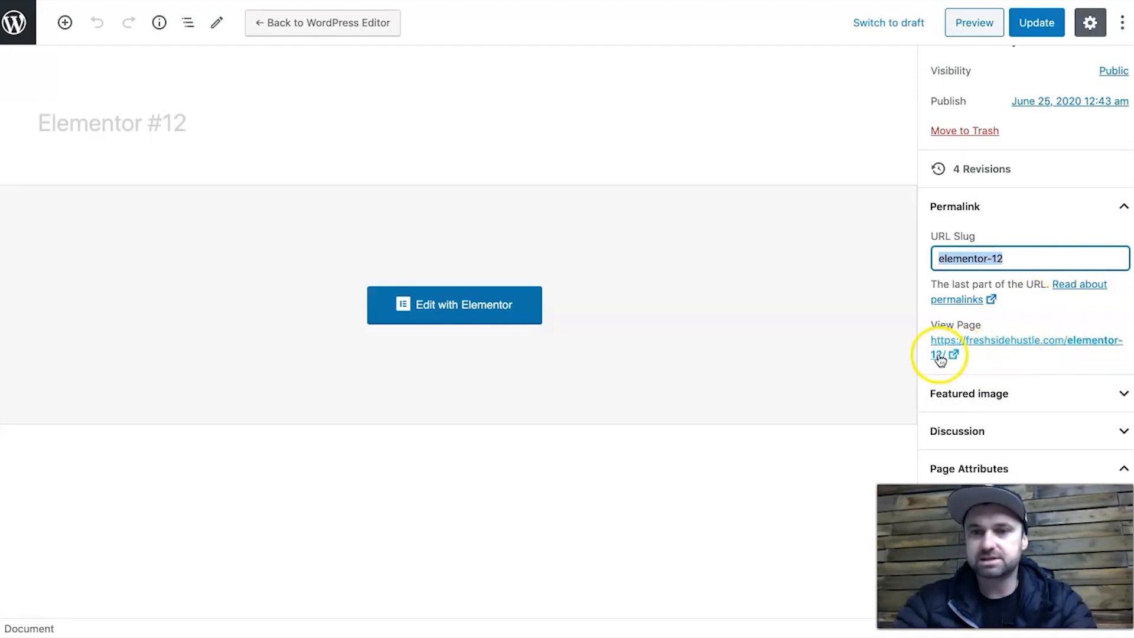
type("home")
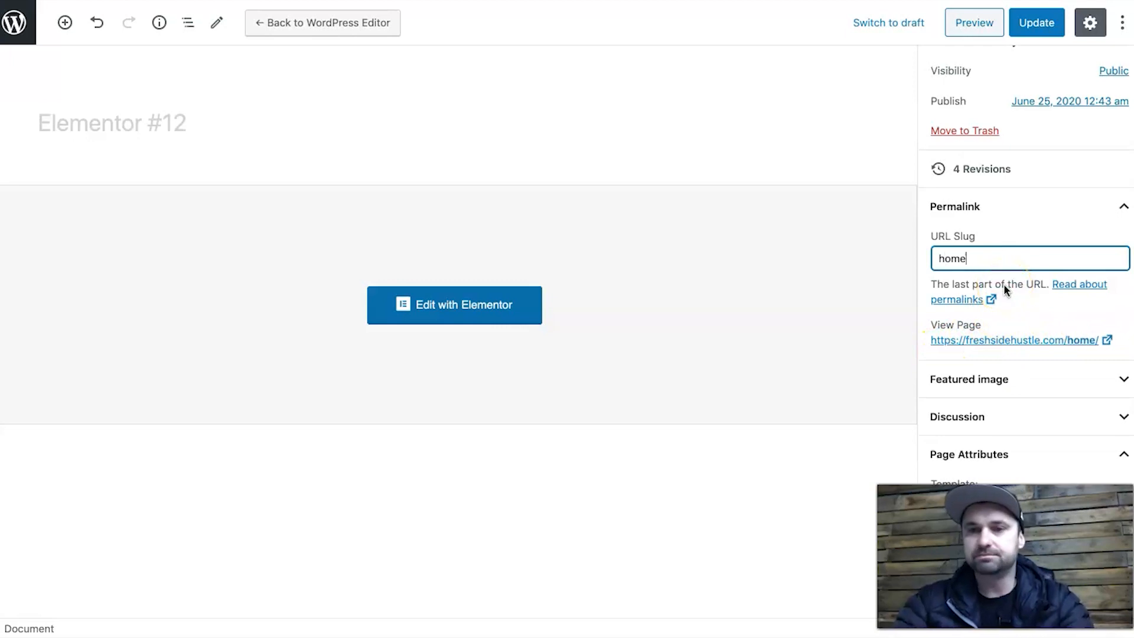
Update the page with its new permalink and review the live page at its home address.
left_click(1031, 29)
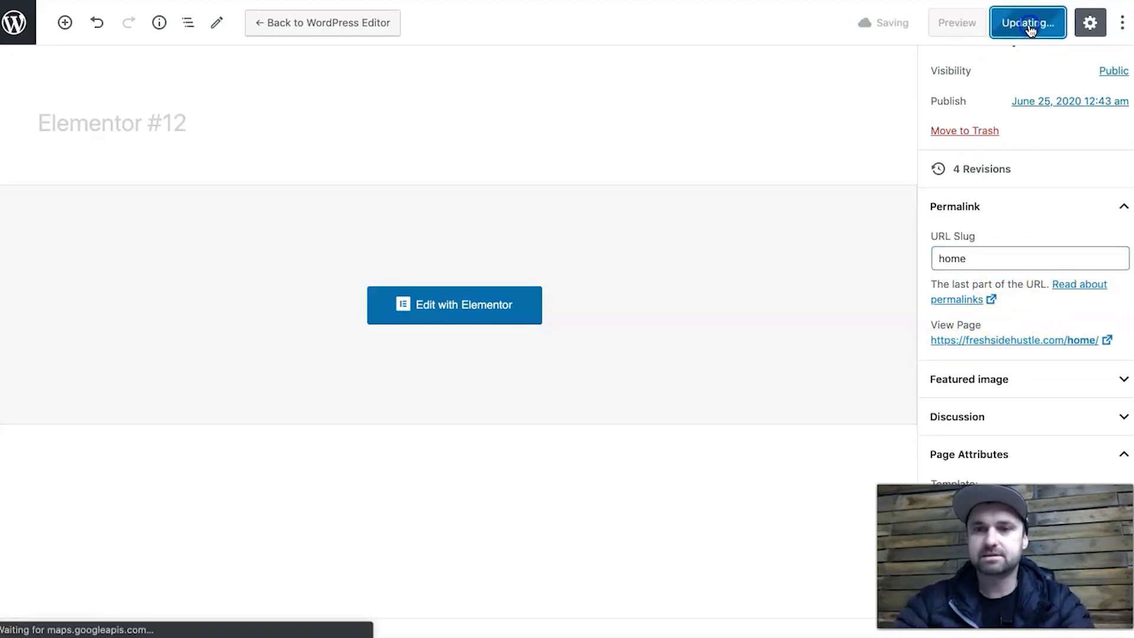
left_click(1009, 341)
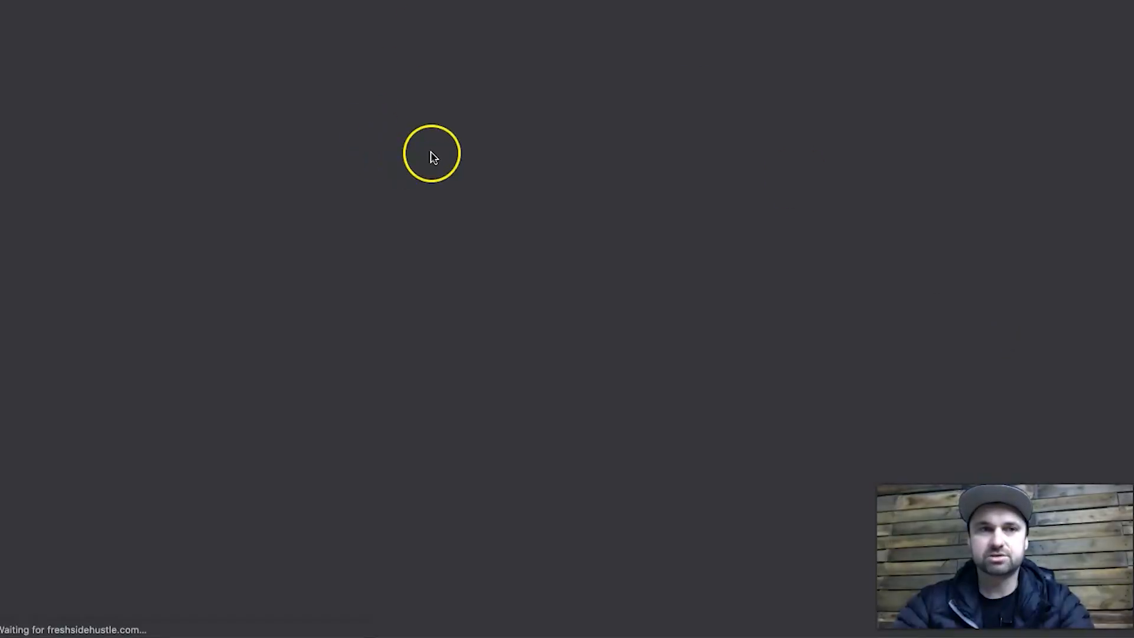
scroll(501, 346, "down", 20)
scroll(501, 347, "up", 18)
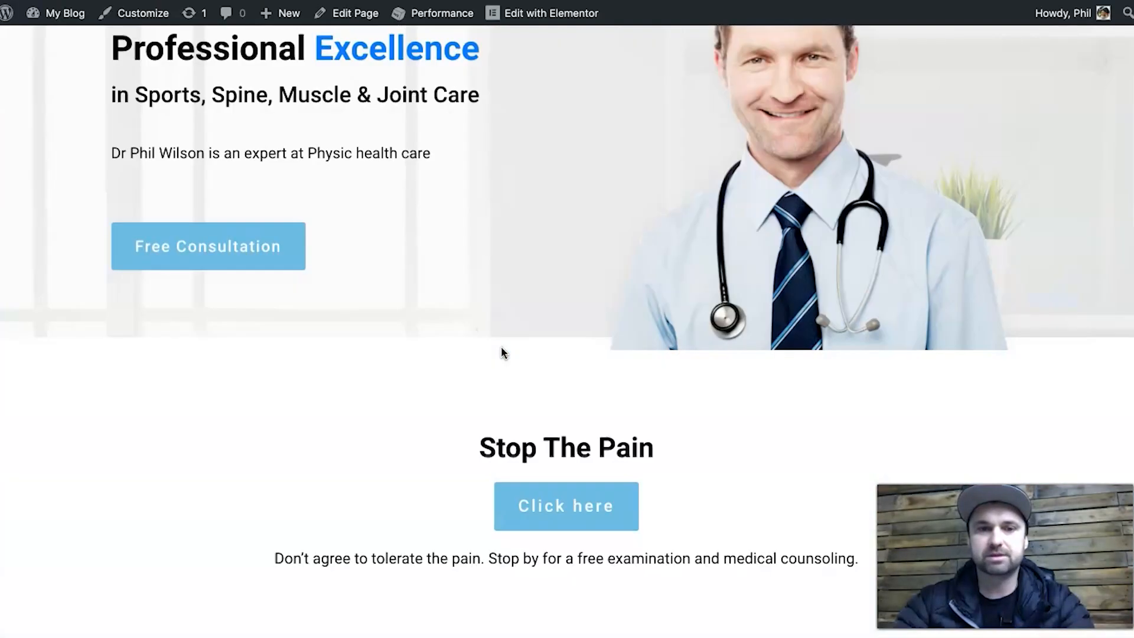
scroll(501, 347, "up", 5)
left_click(650, 1)
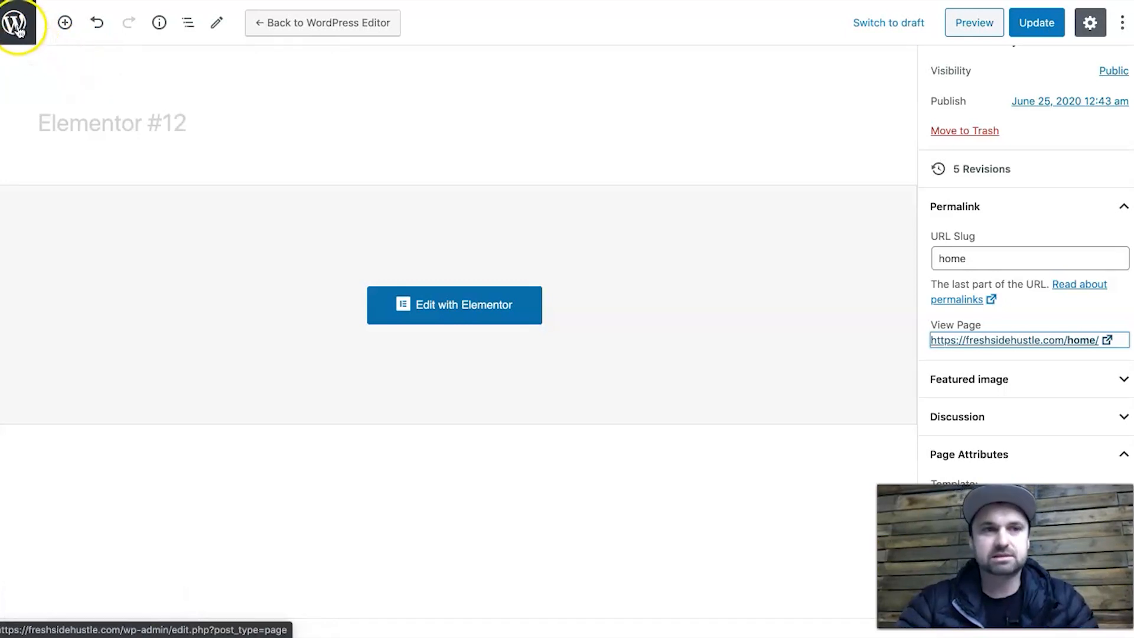
Set the site's homepage to the static page Elementor #12 in the theme customizer and publish the change.
left_click(15, 22)
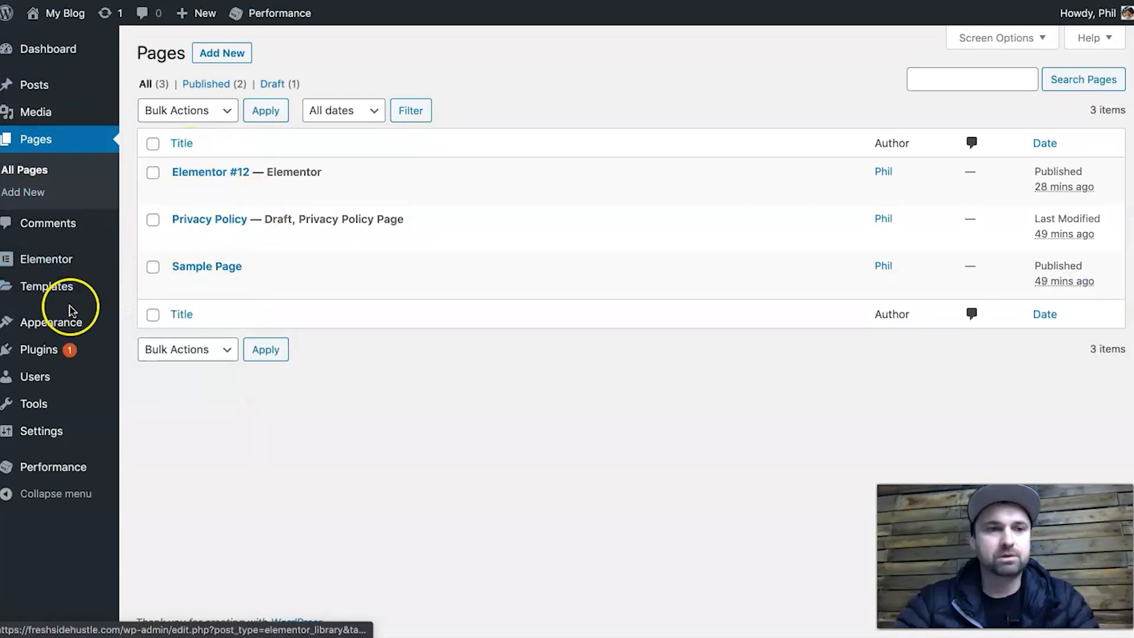
mouse_move(69, 320)
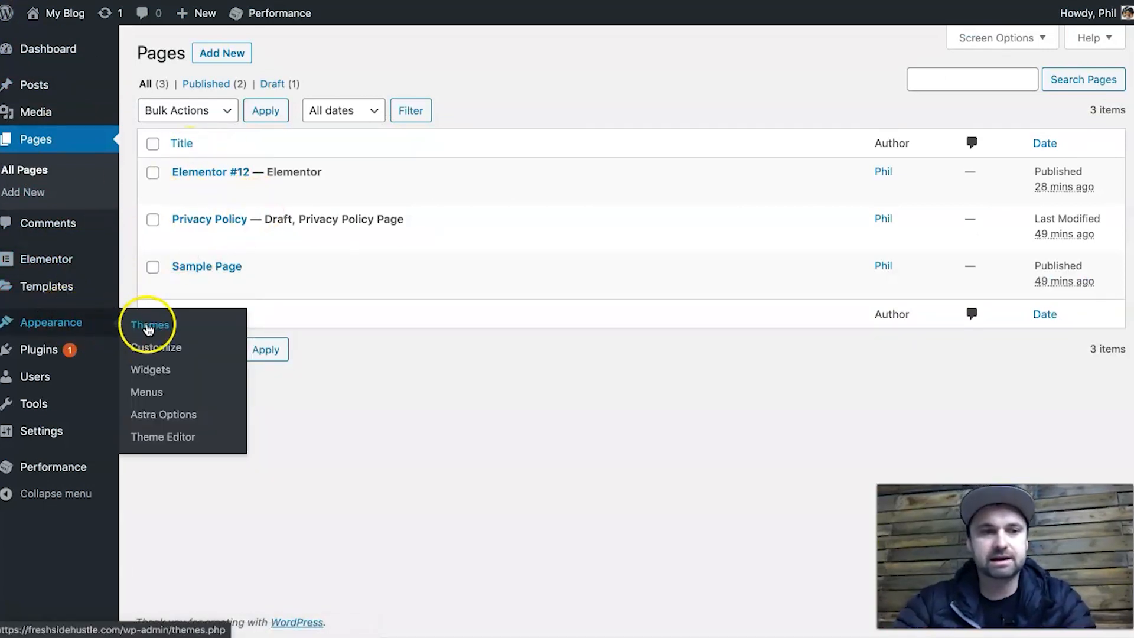
left_click(142, 348)
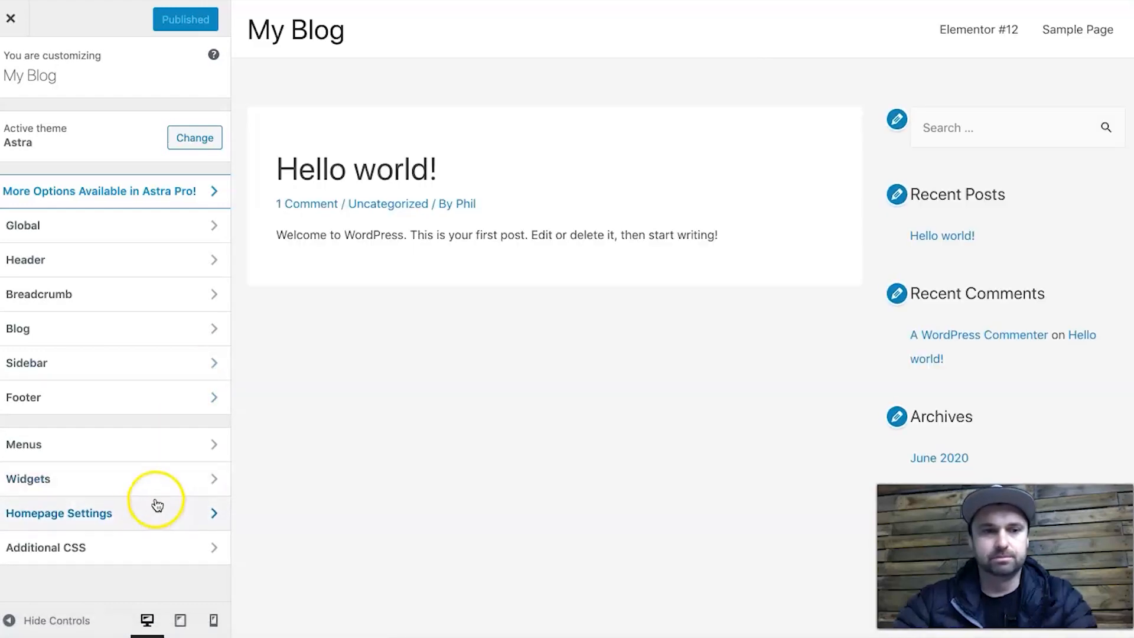
left_click(157, 506)
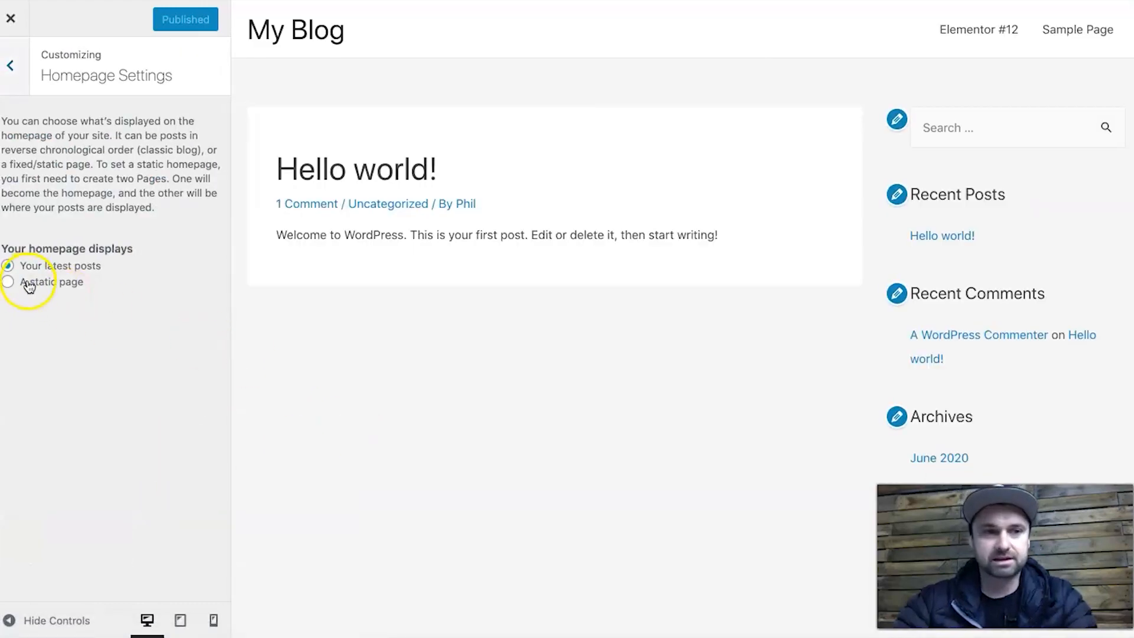
left_click(50, 288)
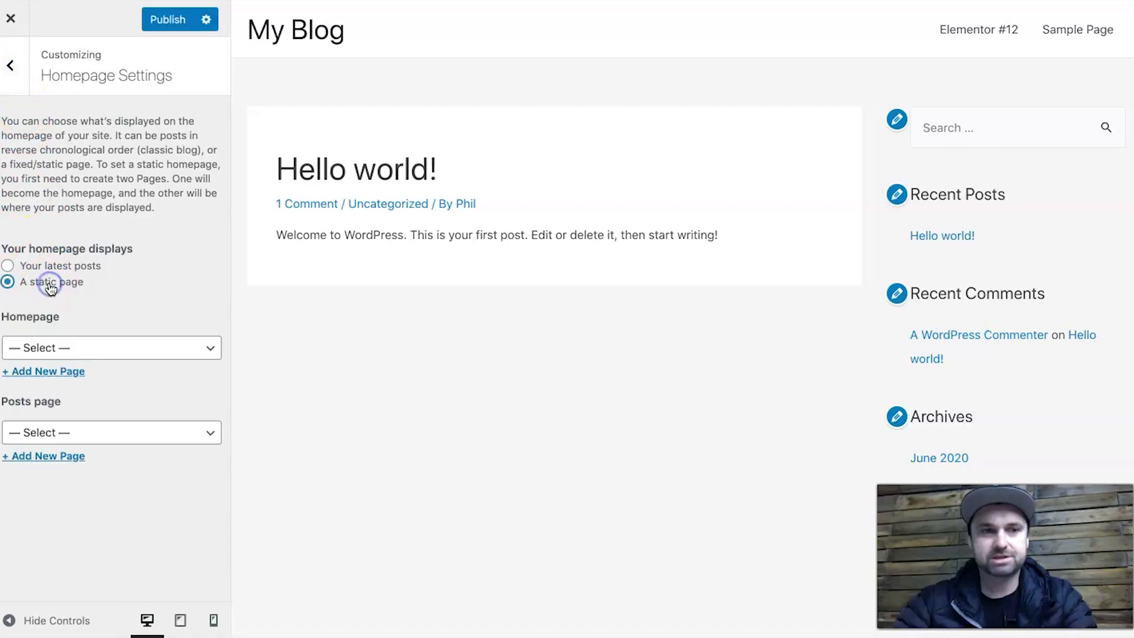
left_click(139, 348)
left_click(132, 363)
left_click(140, 348)
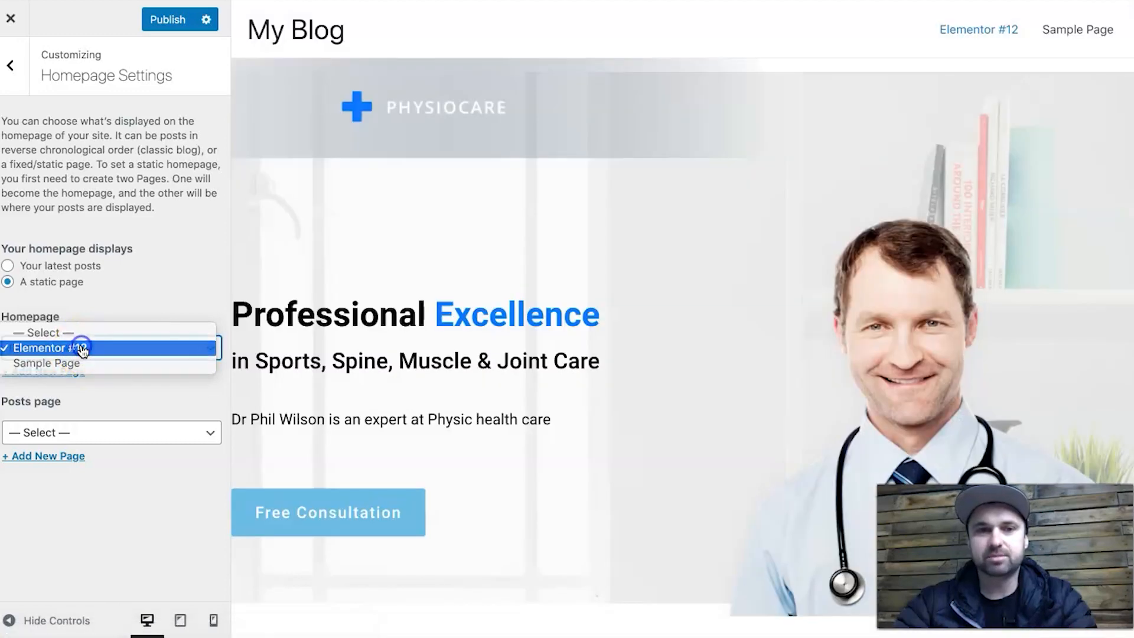
left_click(80, 348)
left_click(128, 286)
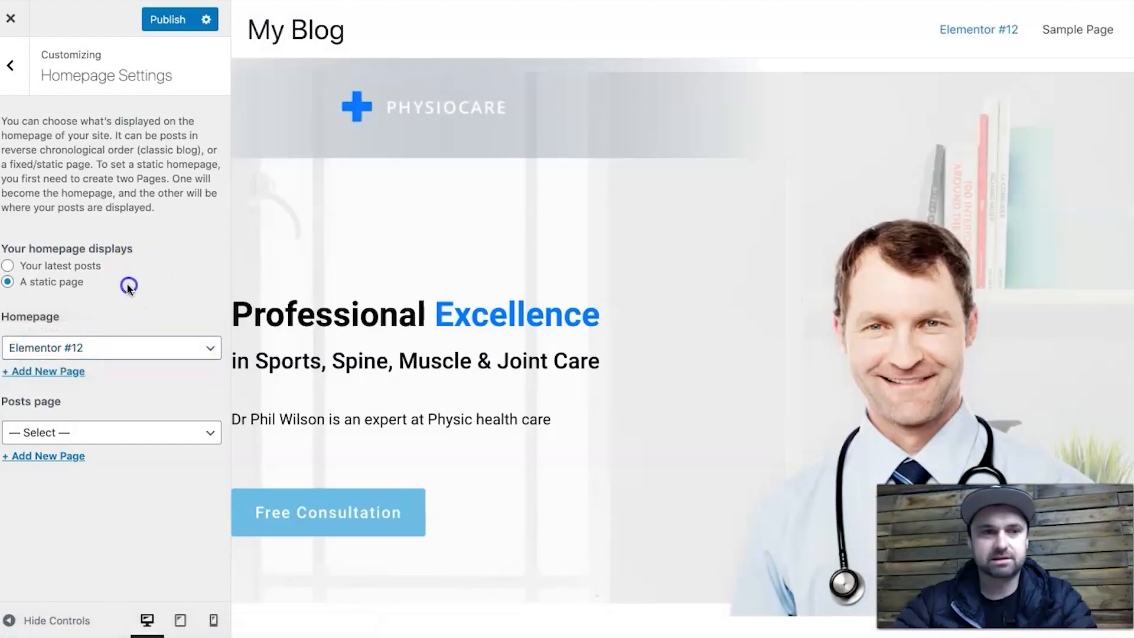
left_click(158, 22)
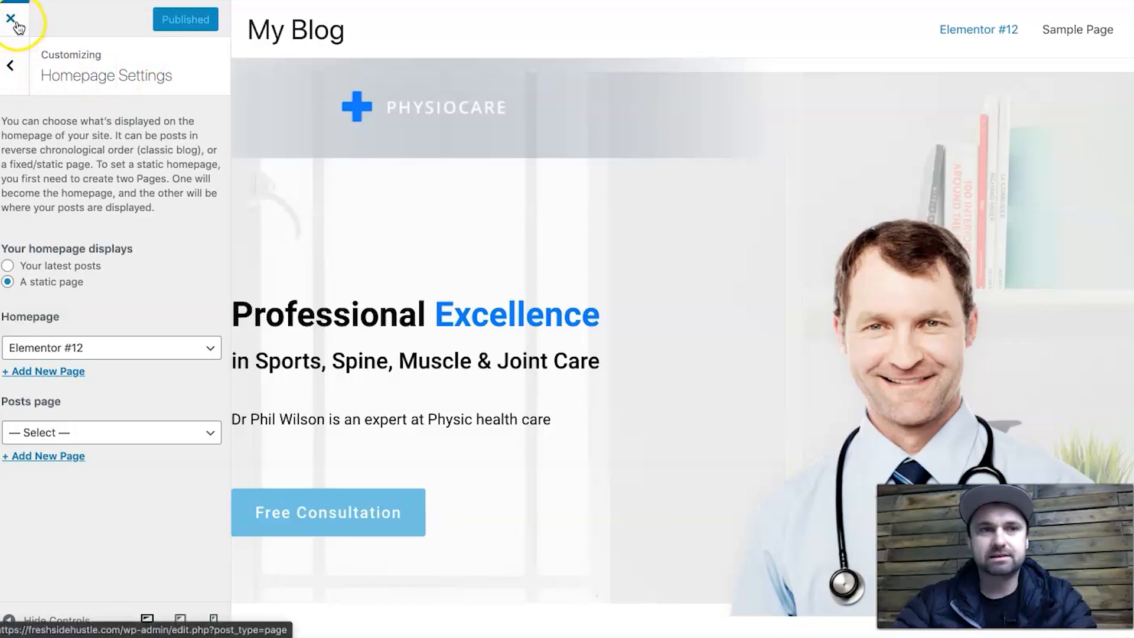
Load freshsidehustle.com in a private browser window to check the homepage, and close the customizer.
key("super+shift+n")
type("freshsidehustle.com")
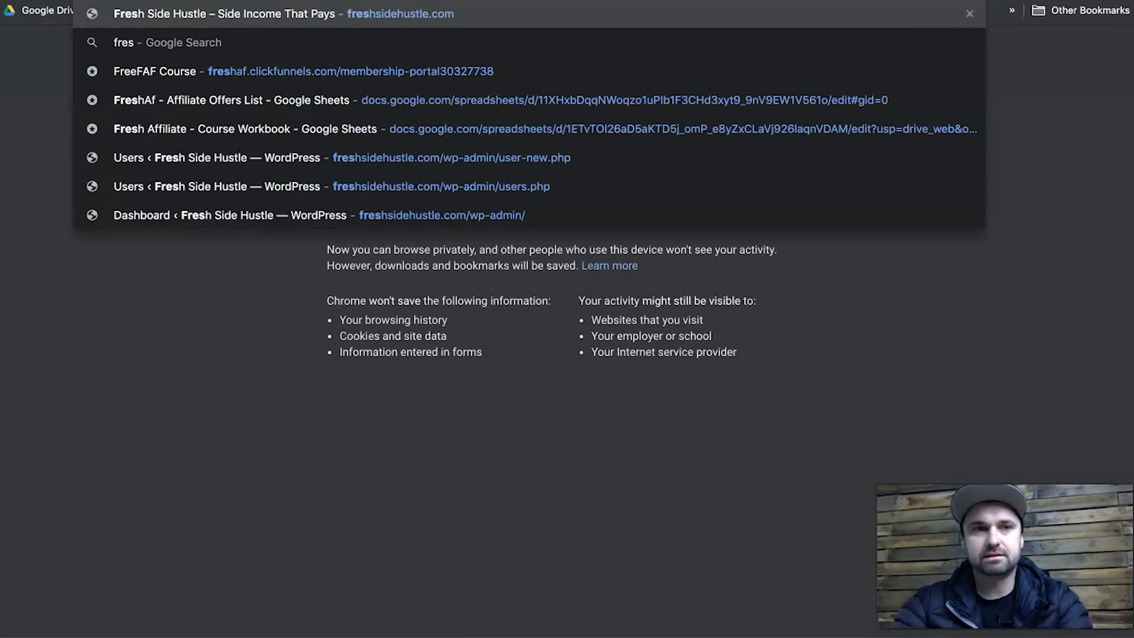
key("Return")
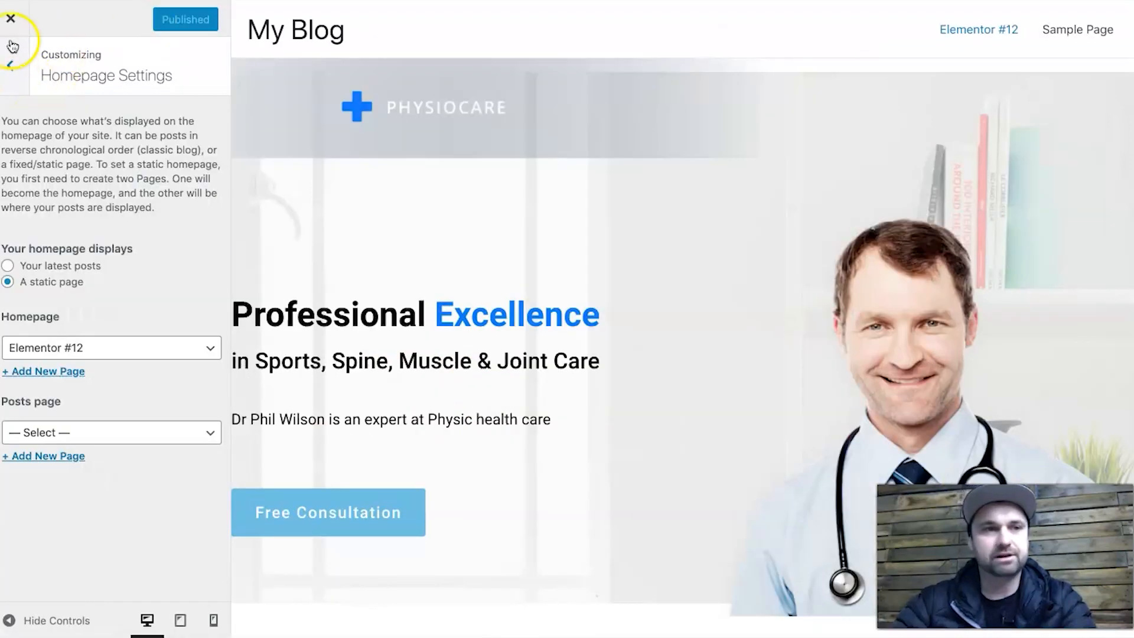
left_click(10, 18)
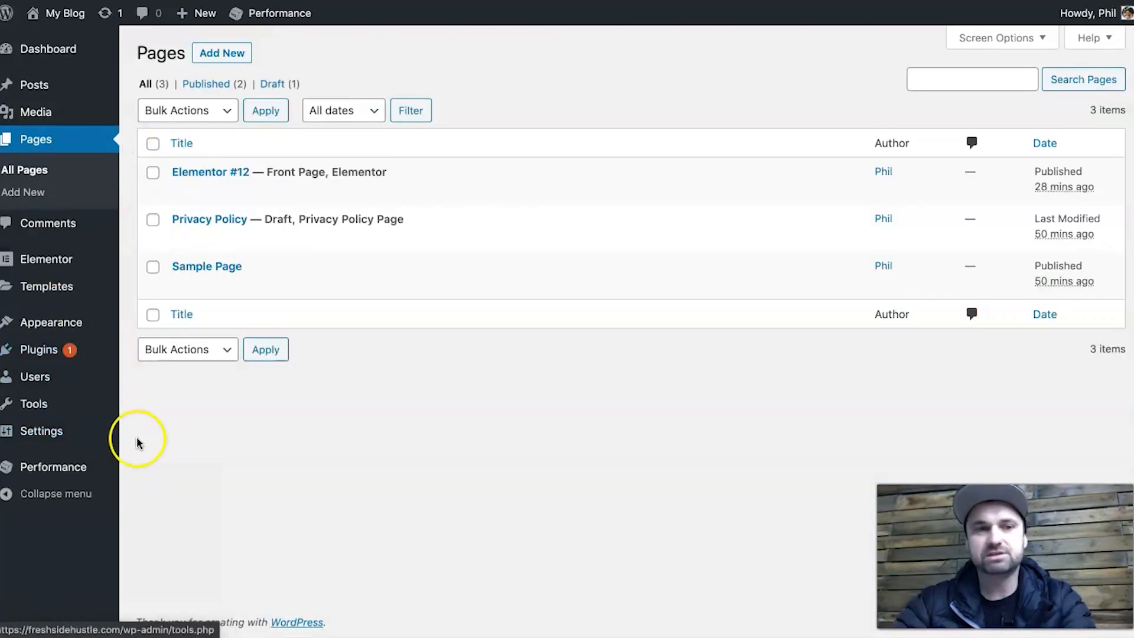
Retitle the Elementor #12 page with the practice's name using Quick Edit.
mouse_move(265, 200)
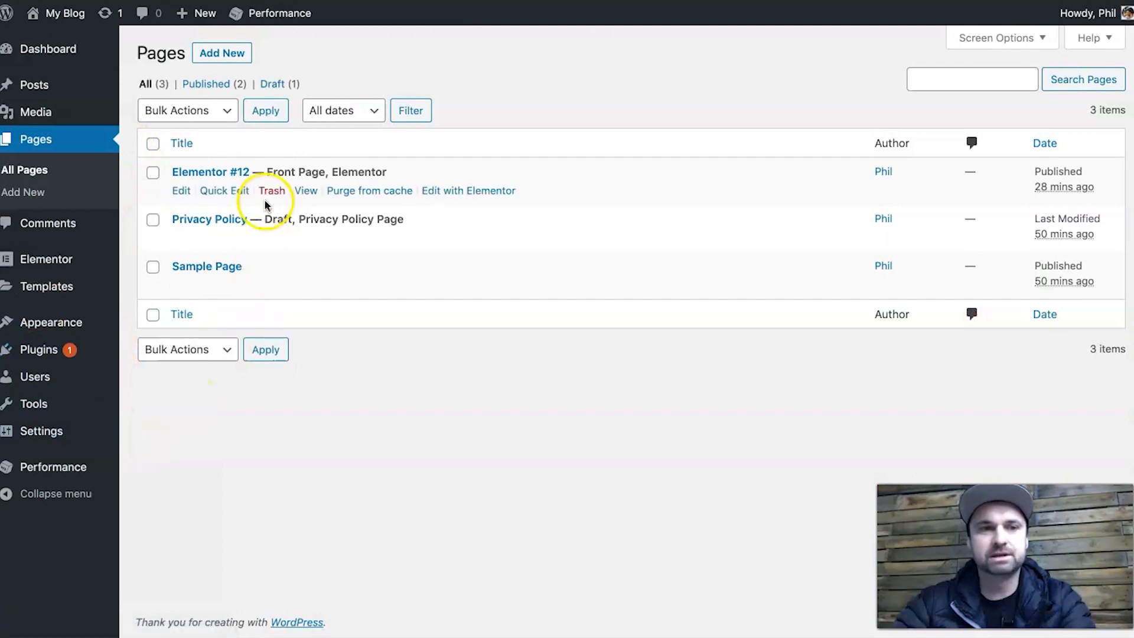
left_click(230, 193)
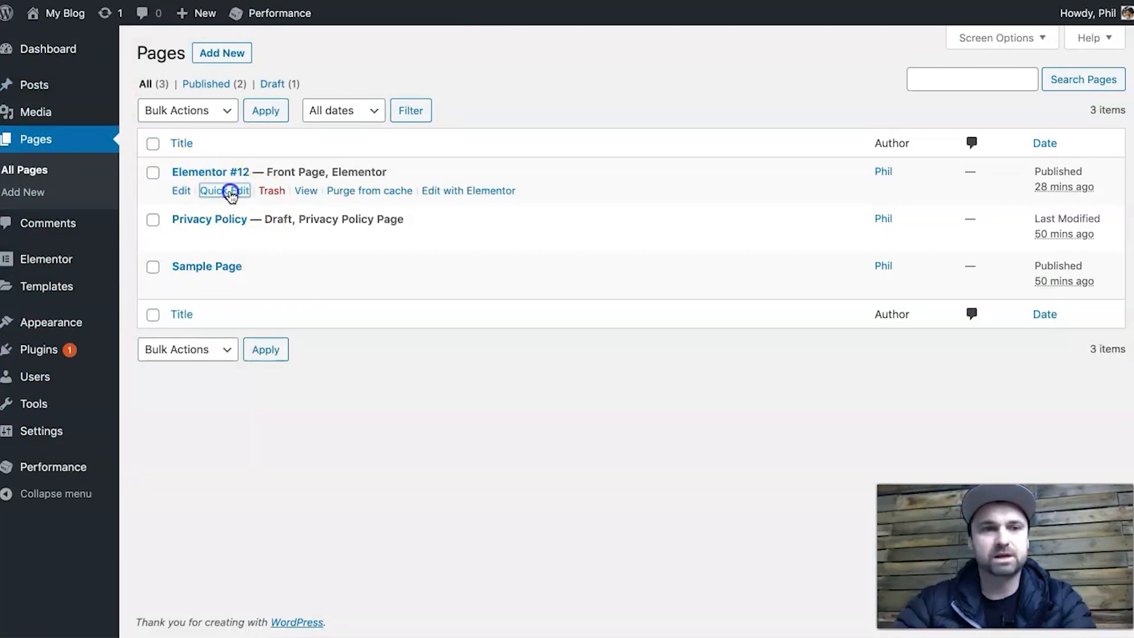
type("Hom")
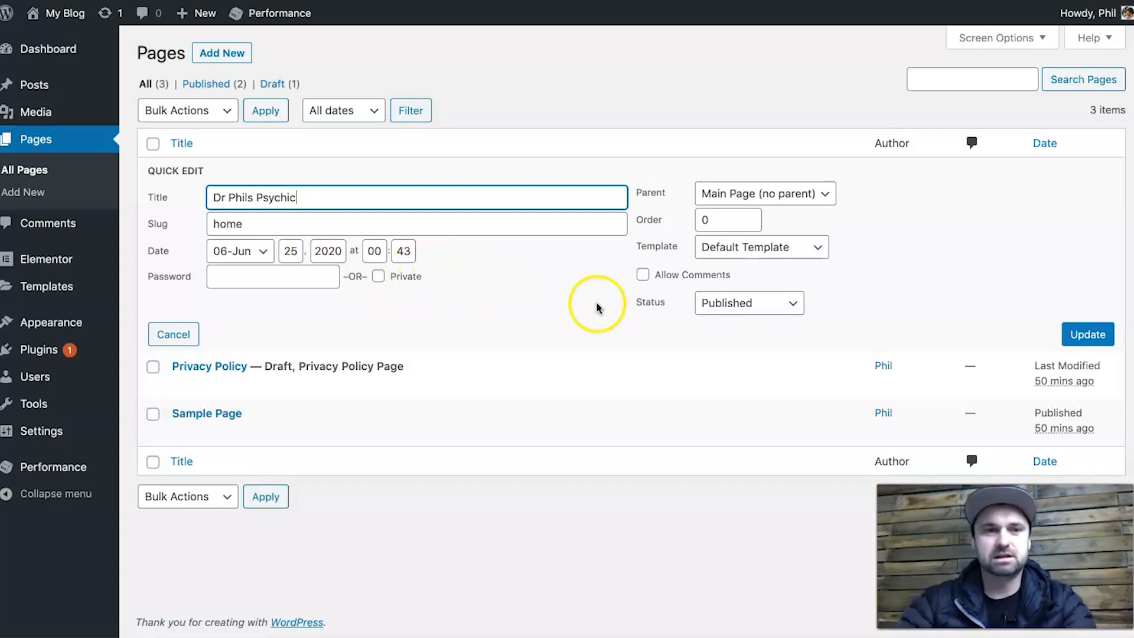
left_click(1087, 331)
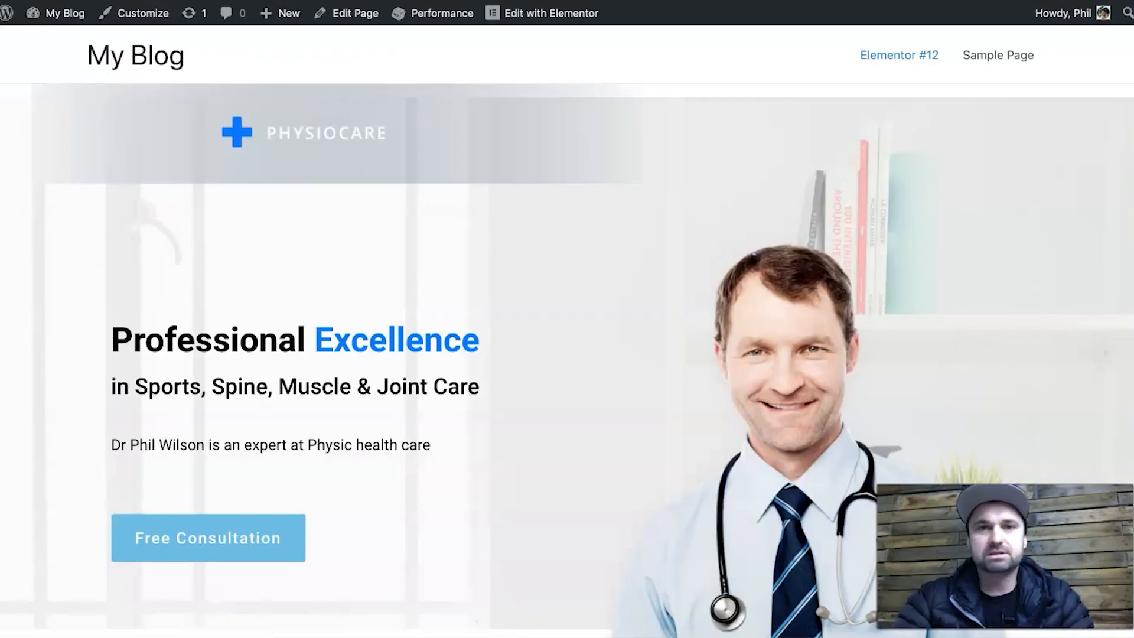
Reload the live home page and examine its navigation title and page content.
right_click(467, 96)
left_click(364, 69)
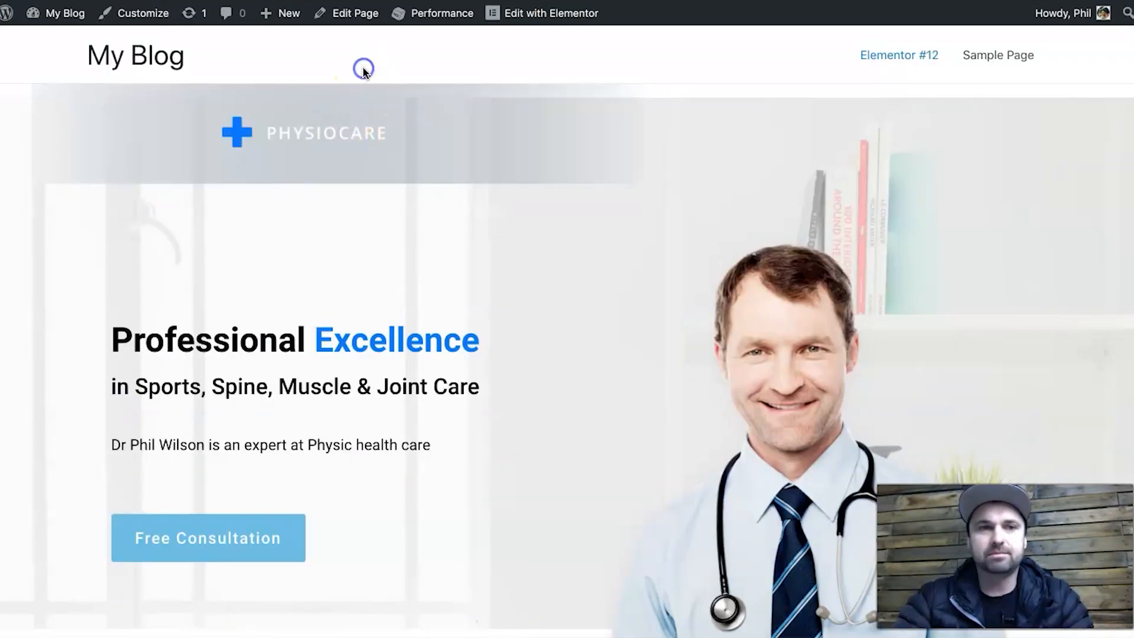
right_click(289, 45)
left_click(319, 79)
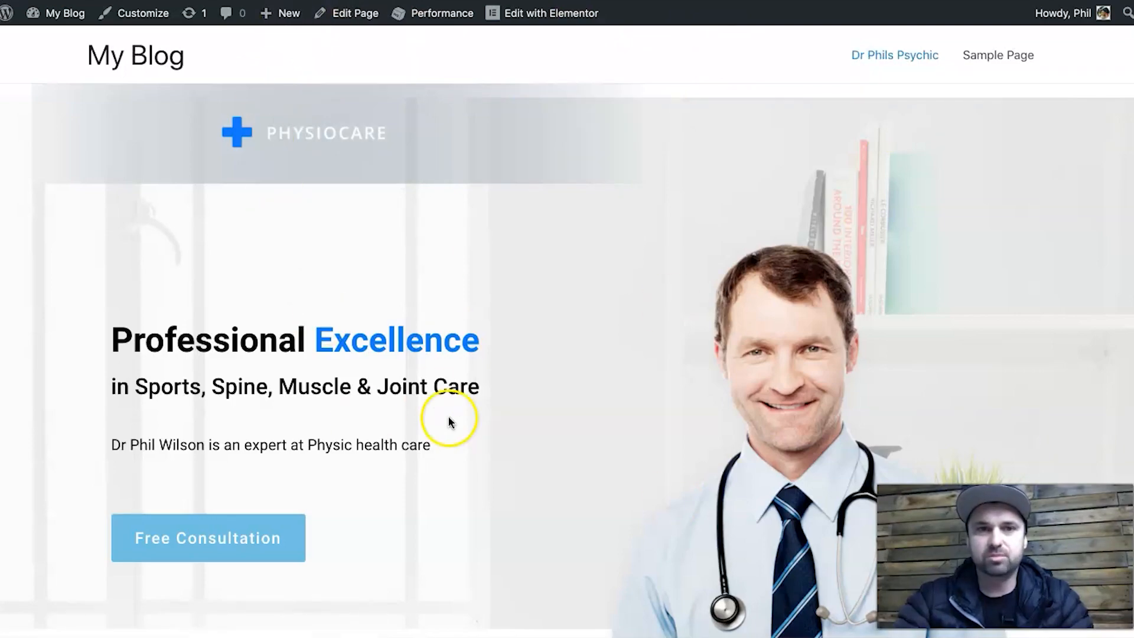
scroll(537, 214, "down", 15)
scroll(535, 212, "up", 15)
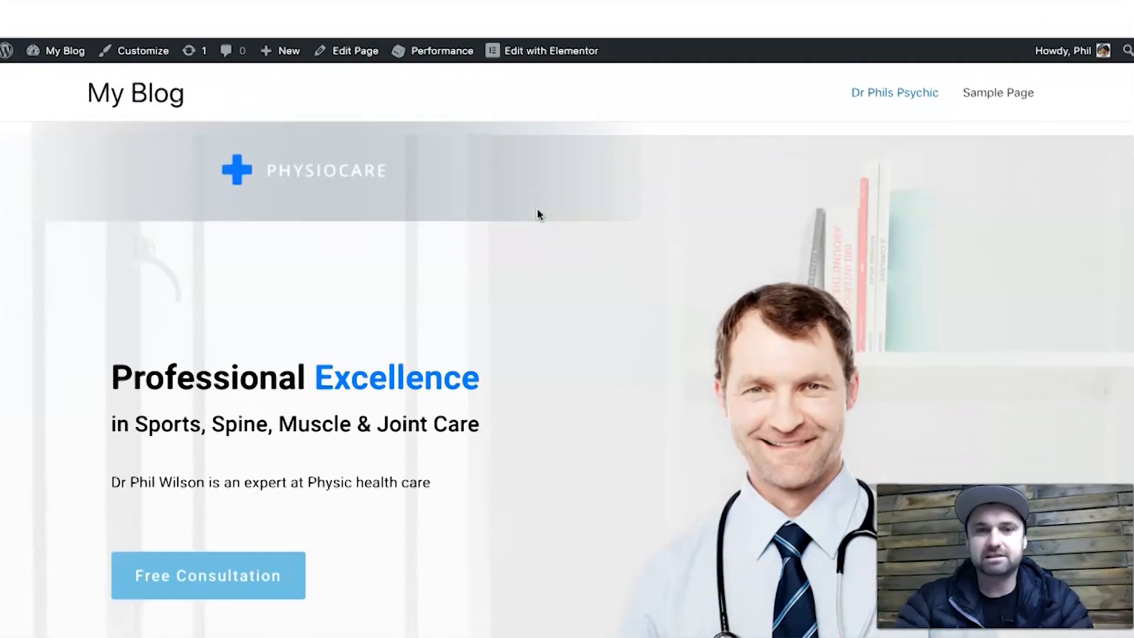
left_click(577, 16)
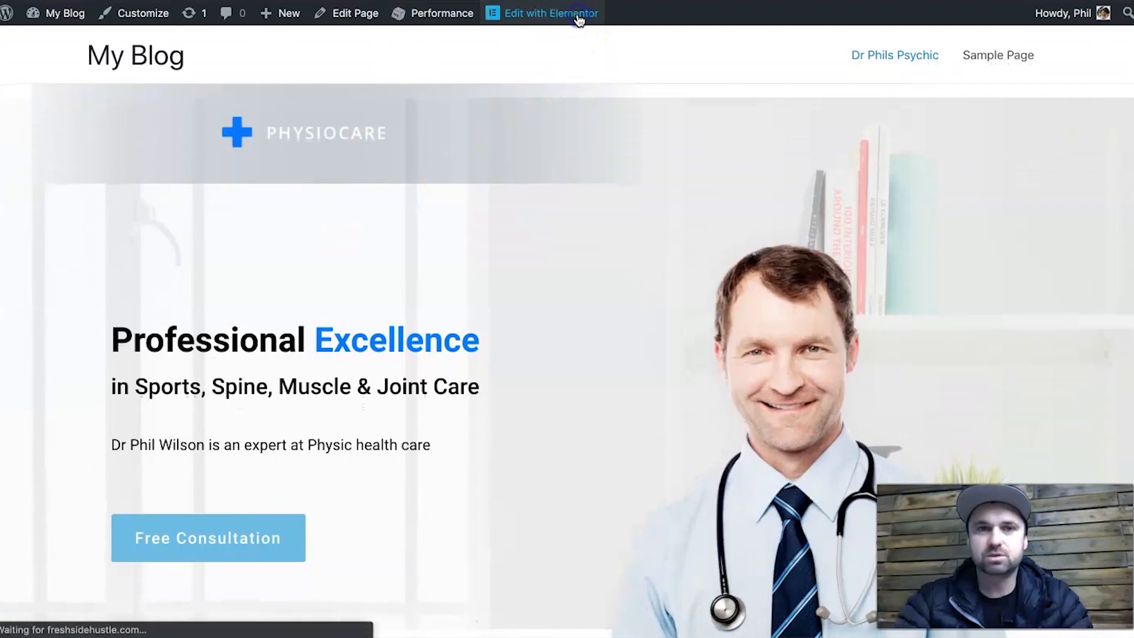
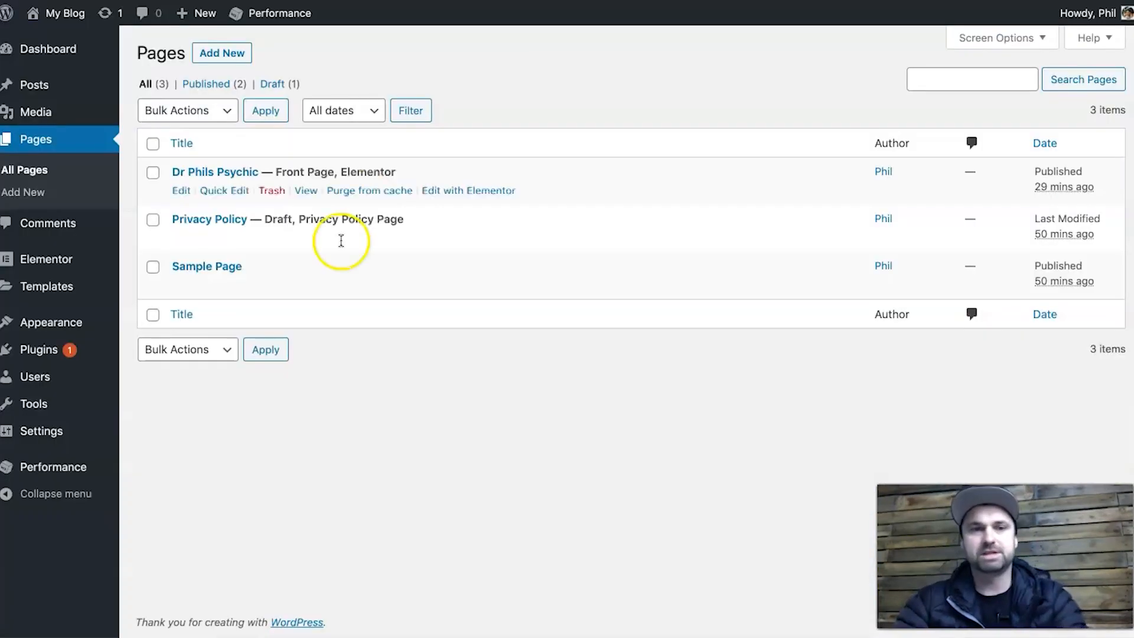
Retitle the front page as "Home" and move the Sample Page to the trash.
left_click(210, 192)
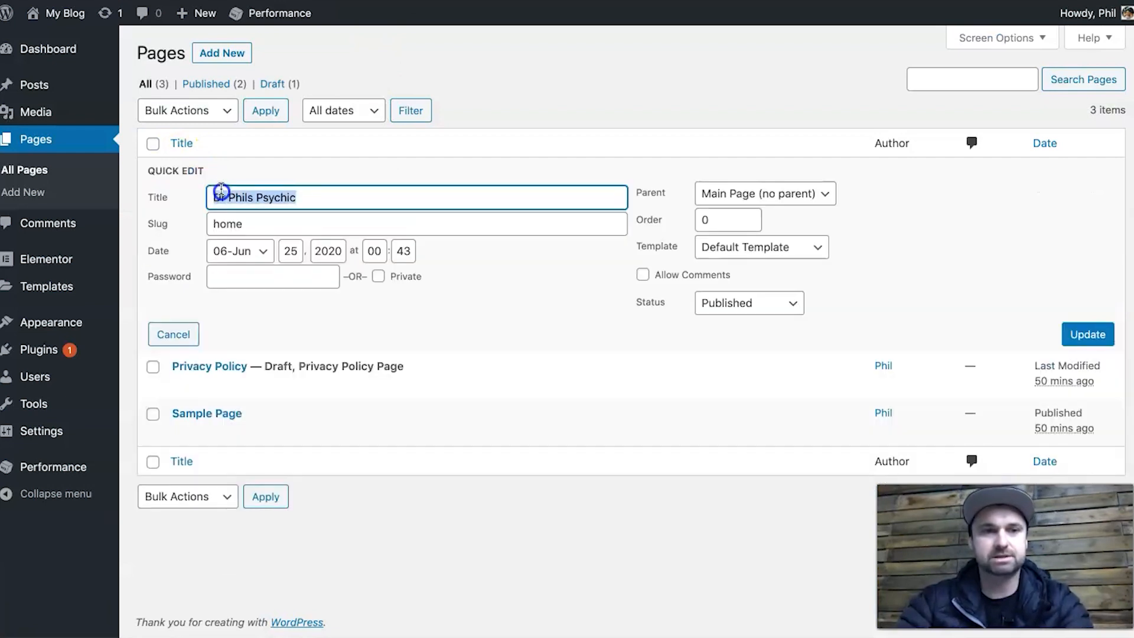
left_click(1077, 335)
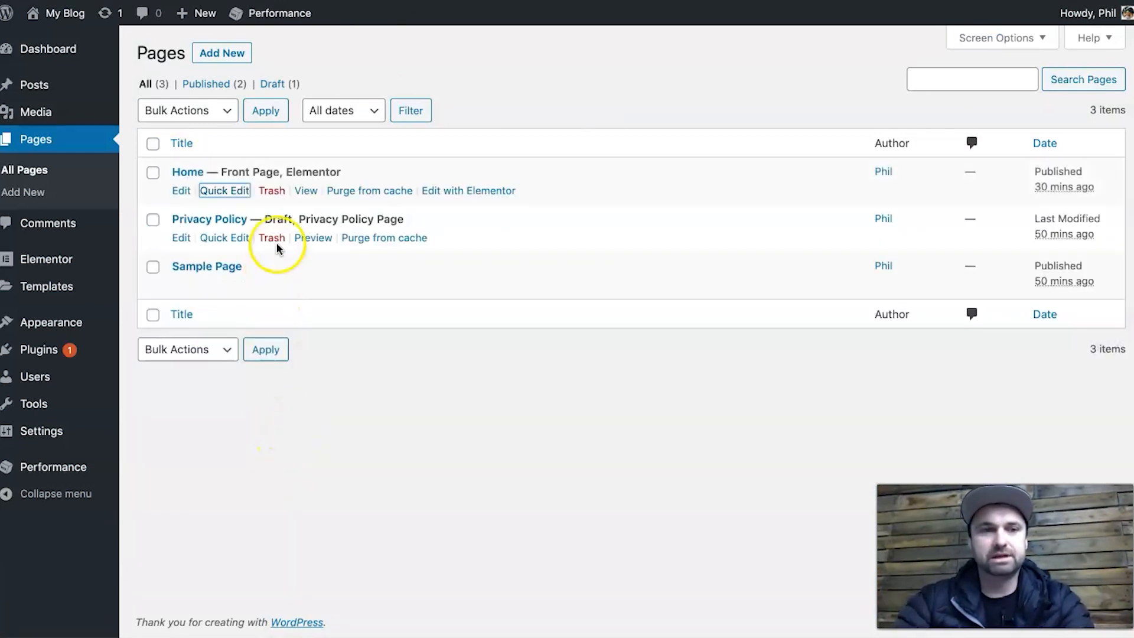
left_click(275, 286)
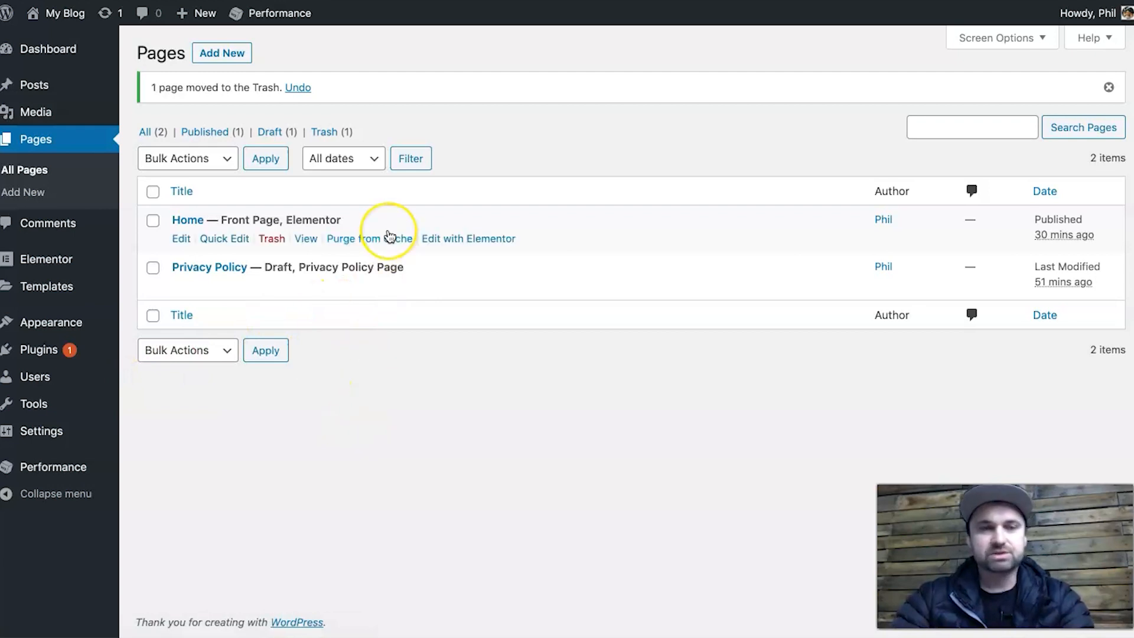
Create a new page, open it in Elementor and bring up the template library.
left_click(237, 54)
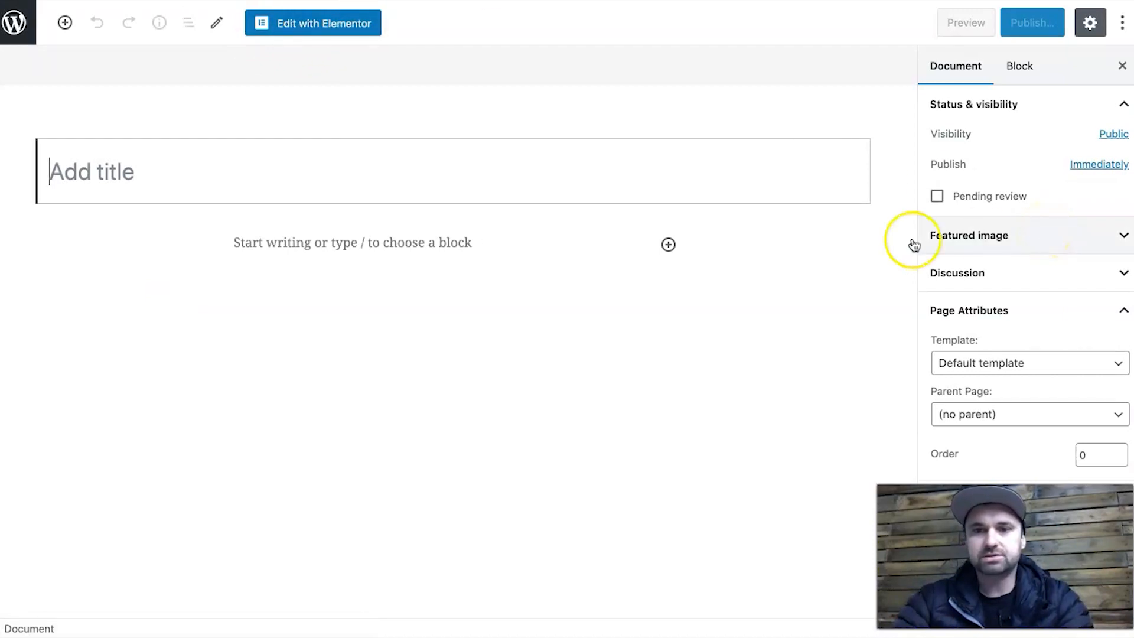
left_click(262, 23)
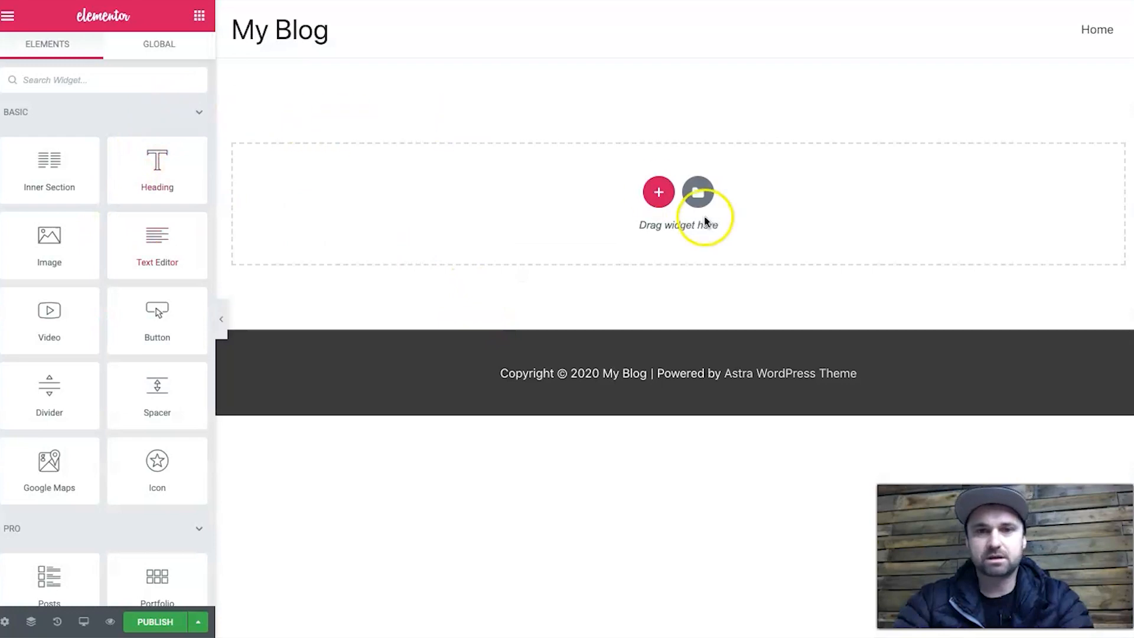
left_click(699, 192)
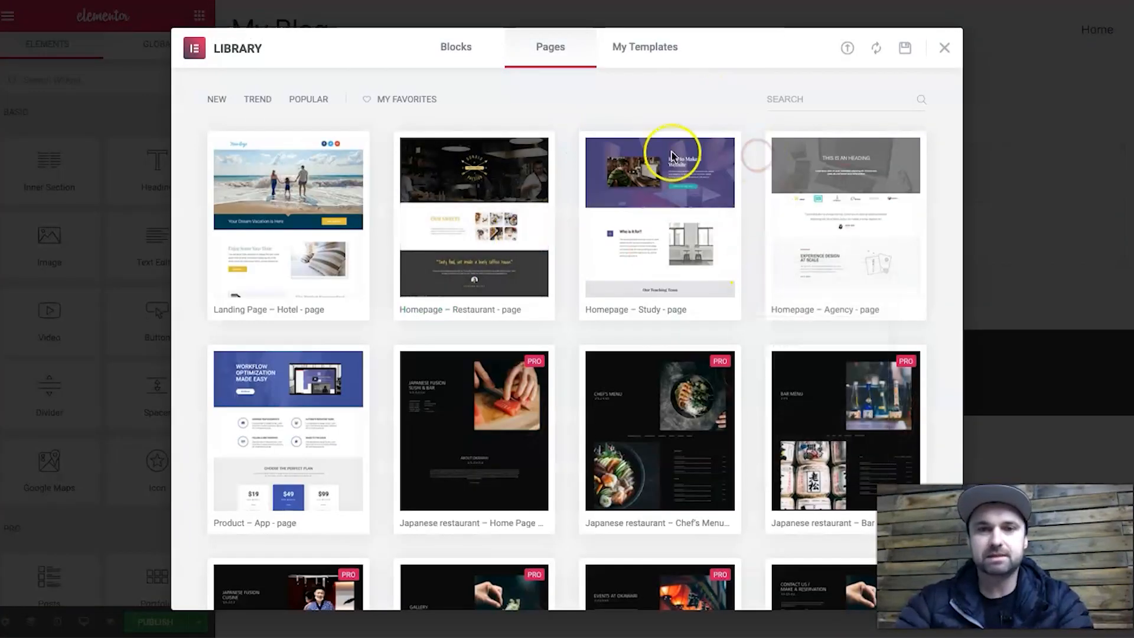
Examine the library's page templates and saved templates, and search the page templates for "chiro".
scroll(667, 254, "down", 15)
scroll(684, 266, "down", 3)
scroll(684, 266, "up", 18)
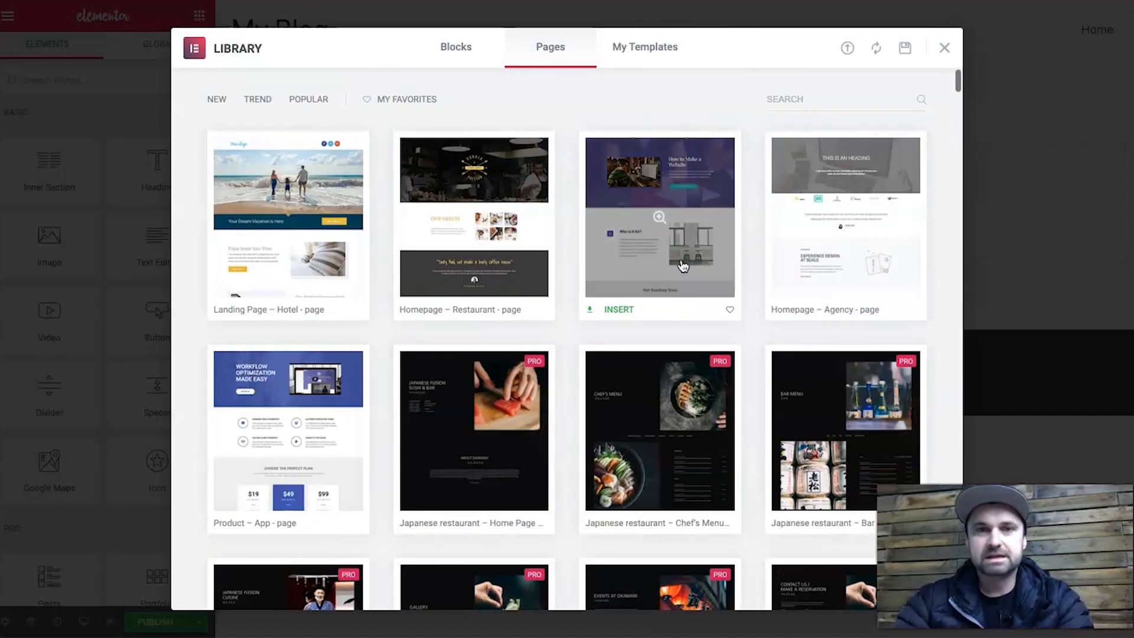
left_click(631, 47)
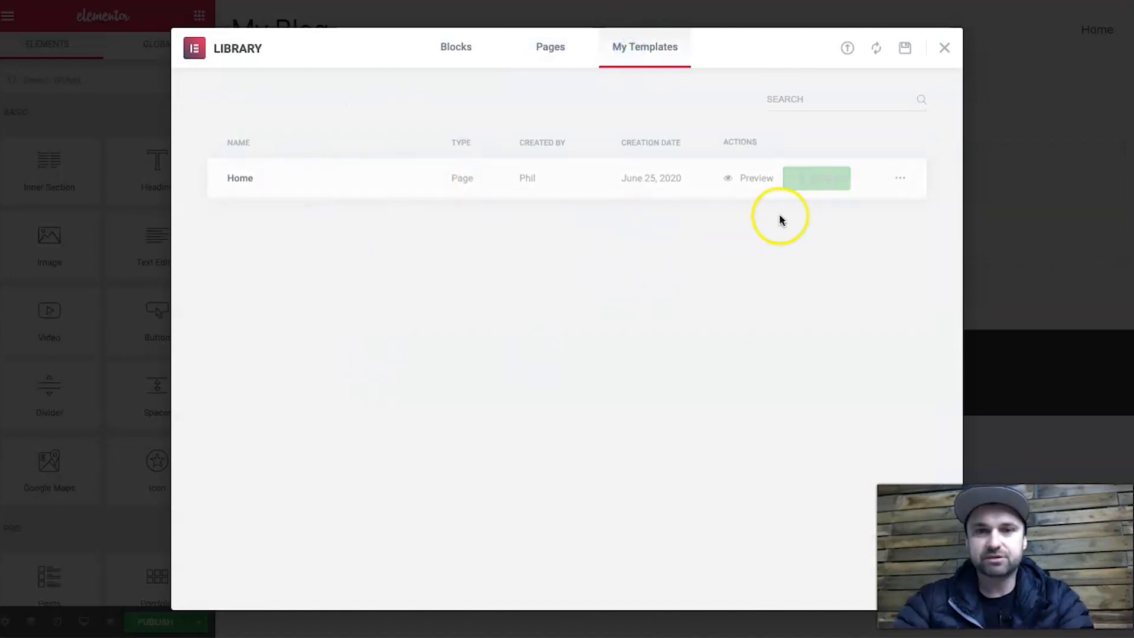
left_click(550, 51)
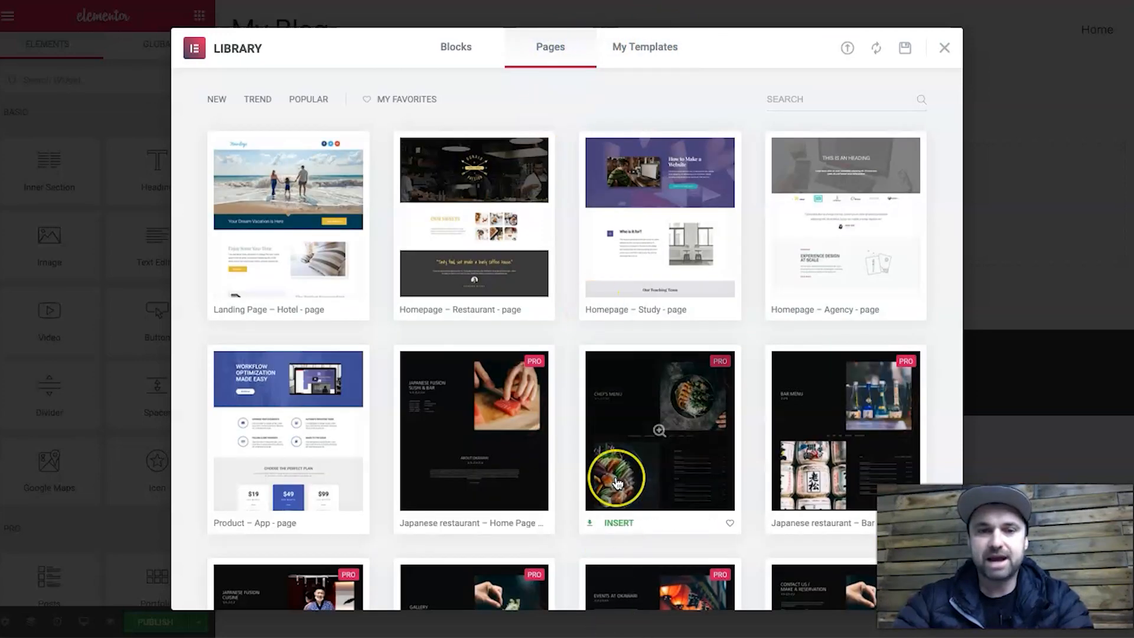
scroll(617, 484, "down", 15)
scroll(638, 467, "down", 2)
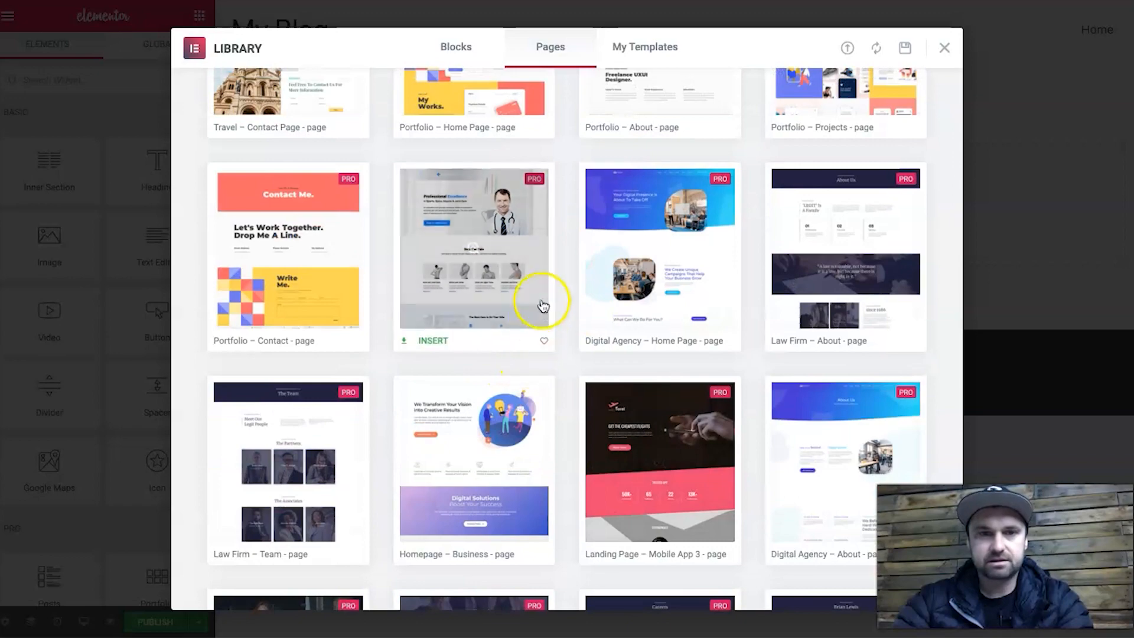
scroll(543, 305, "down", 9)
scroll(543, 305, "up", 20)
scroll(539, 307, "down", 12)
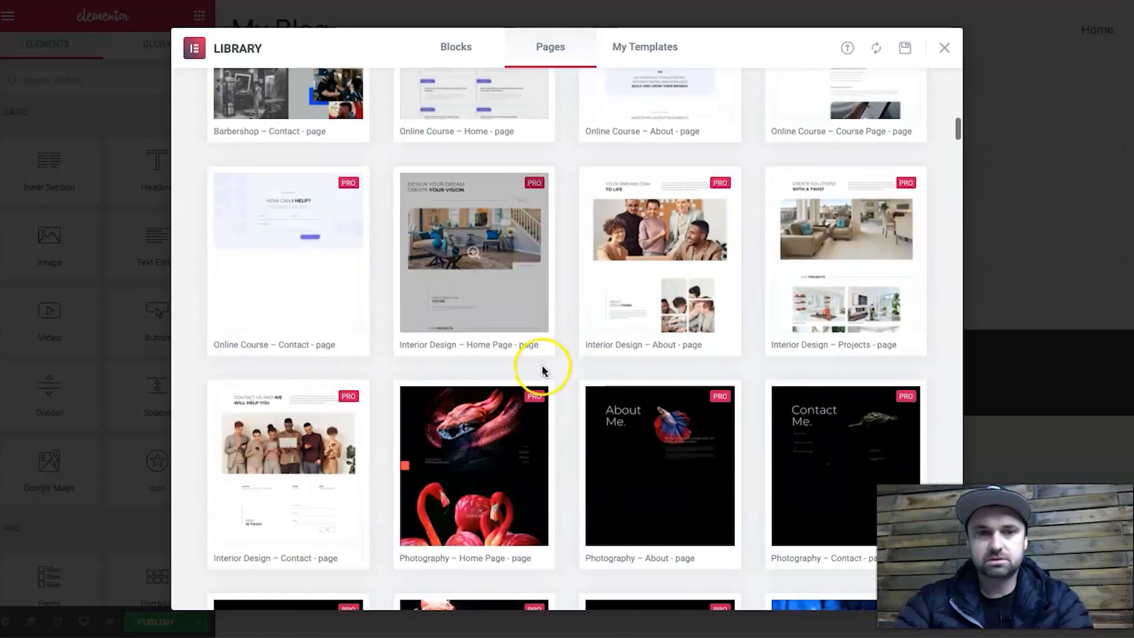
scroll(543, 371, "down", 11)
scroll(568, 267, "up", 20)
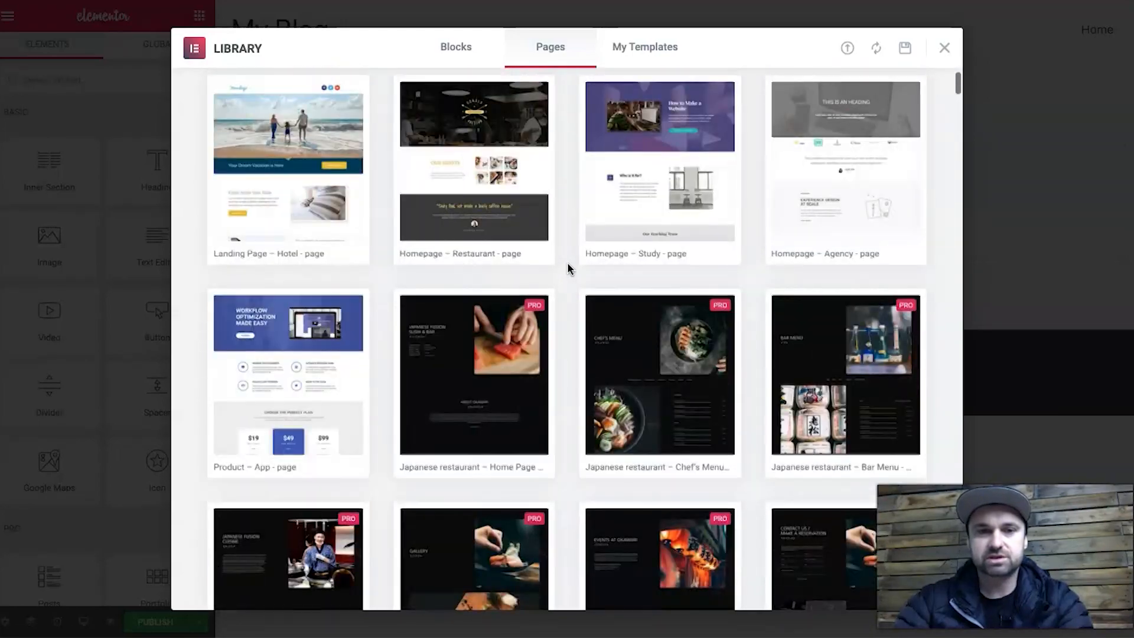
scroll(569, 269, "down", 20)
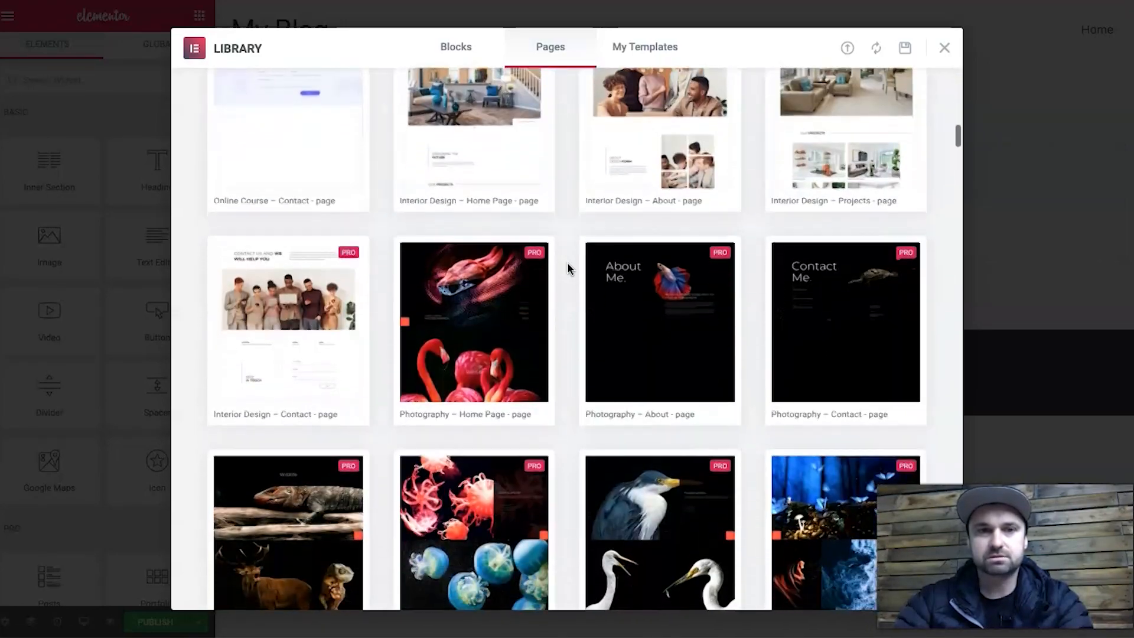
scroll(569, 267, "down", 18)
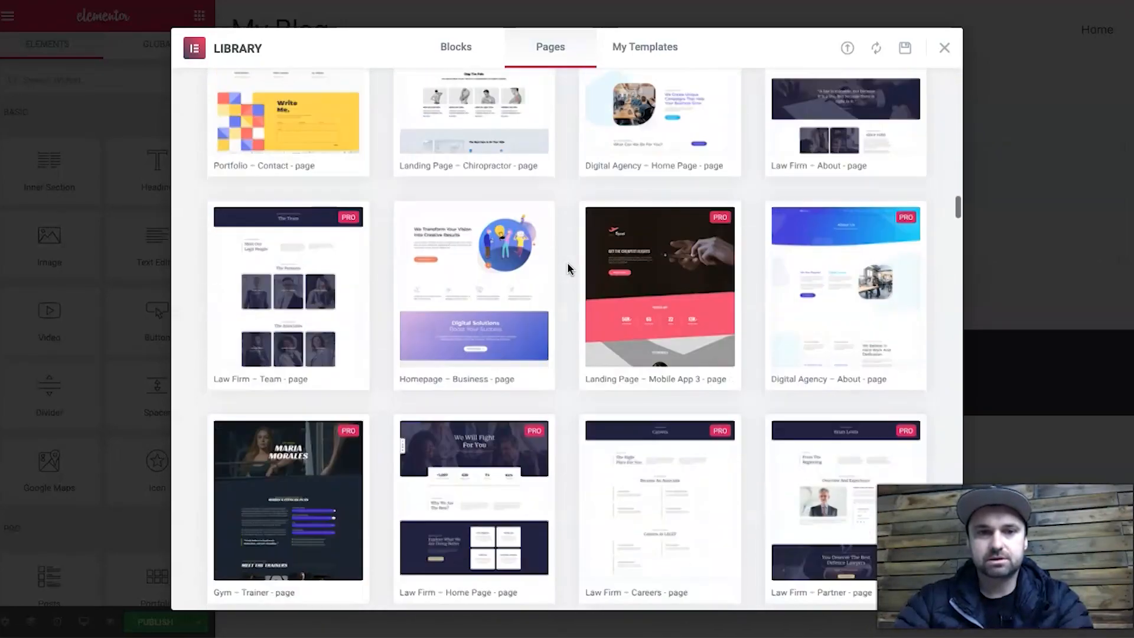
left_click(540, 209)
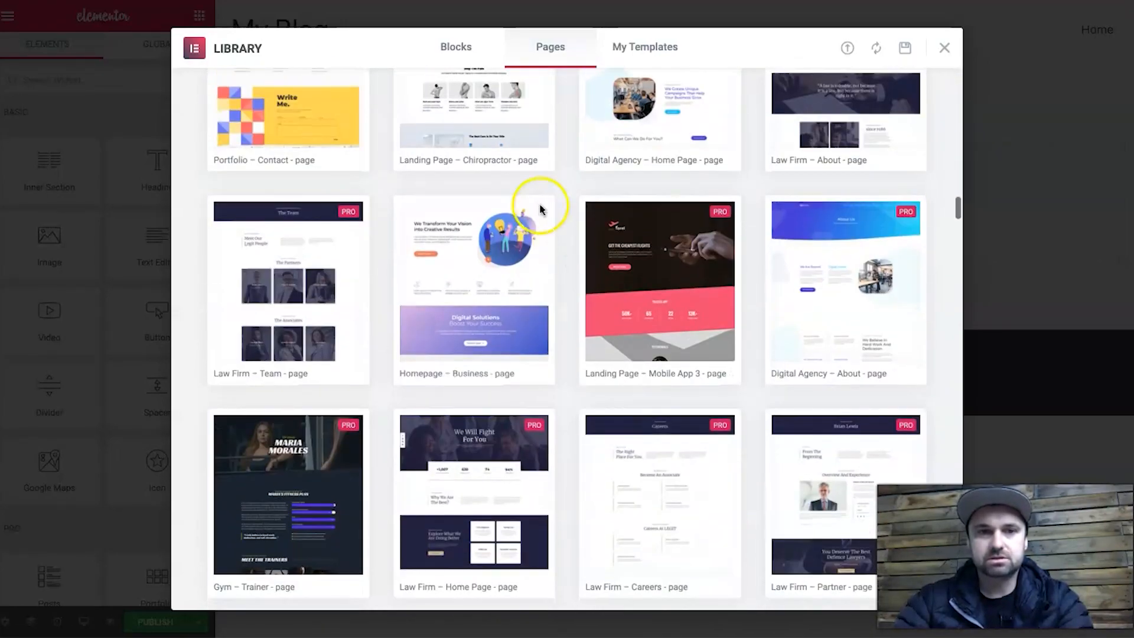
scroll(600, 147, "up", 20)
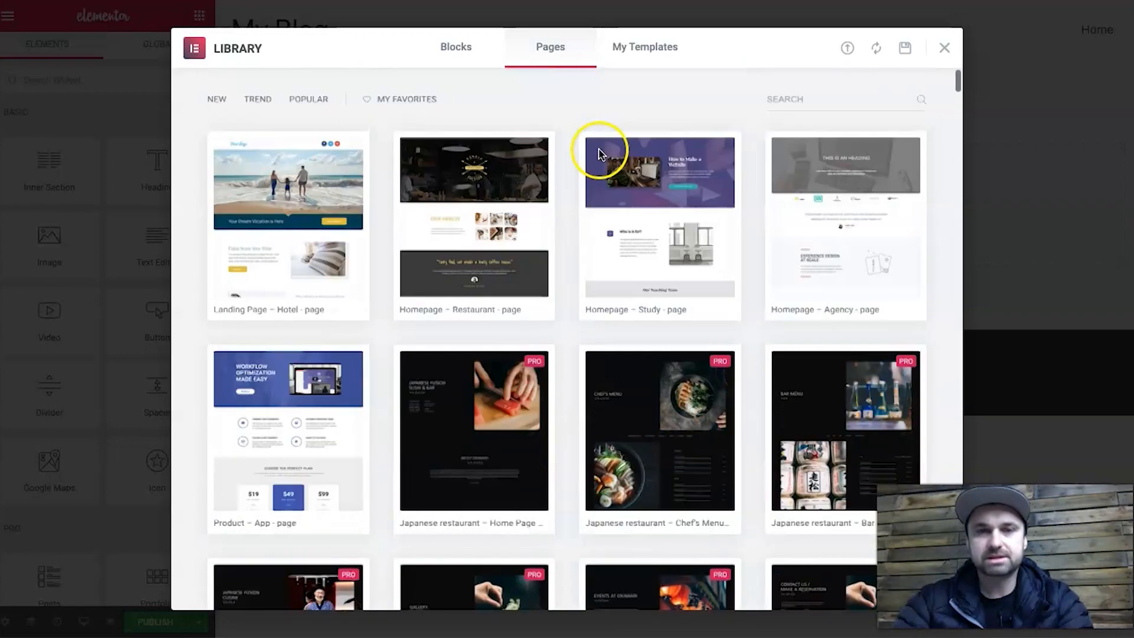
left_click(829, 90)
type("chiro")
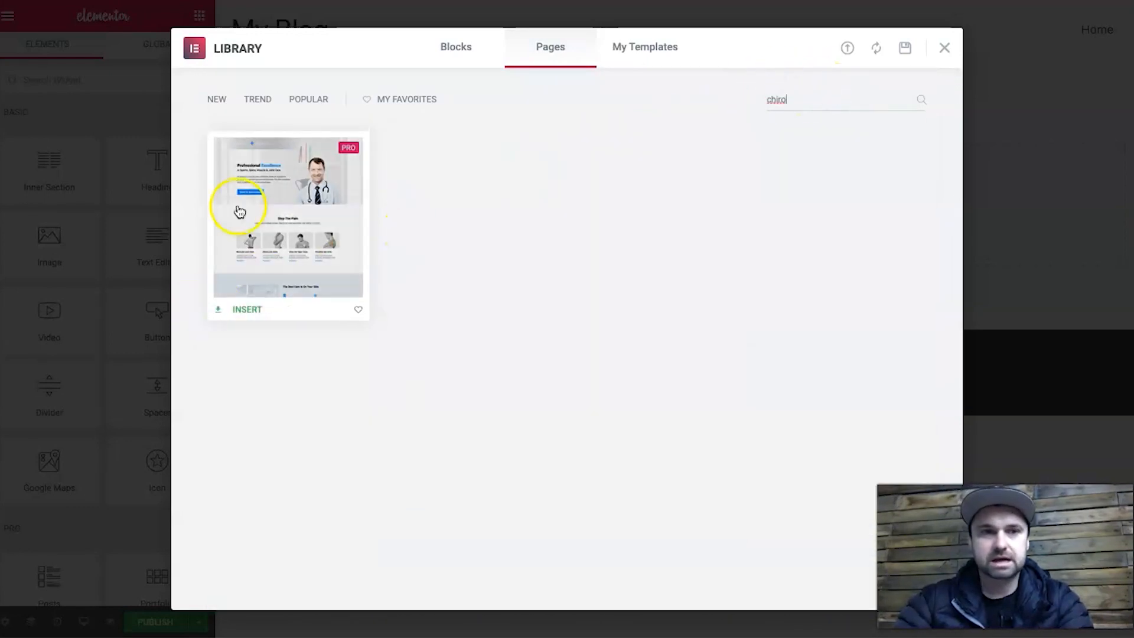
Insert the saved Home template into the new page, importing its document settings as well.
left_click(655, 50)
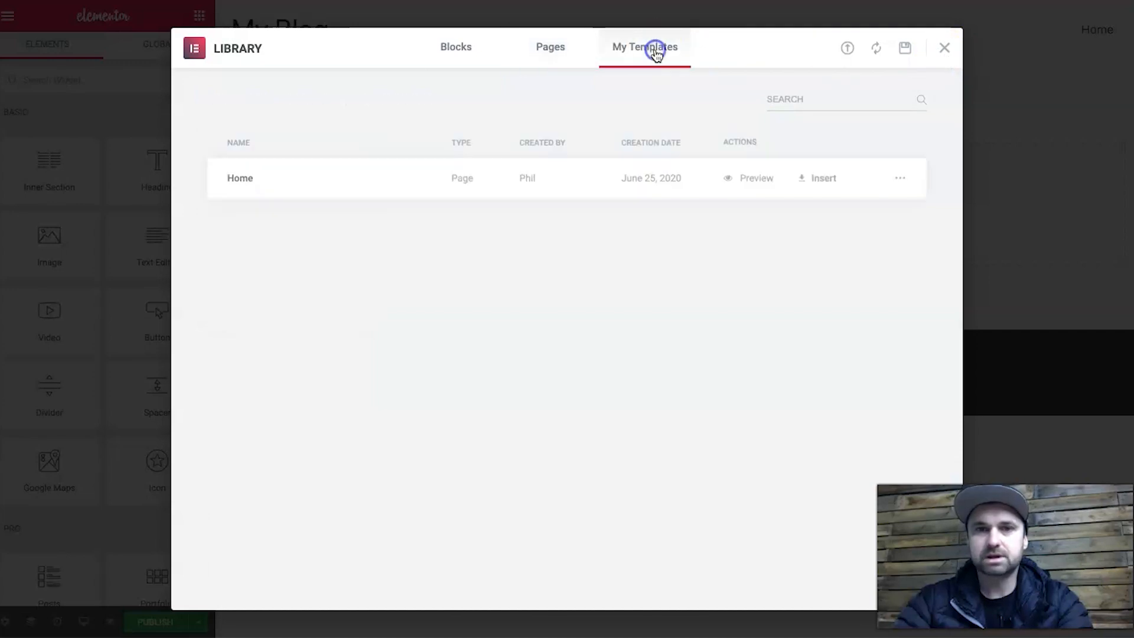
left_click(816, 180)
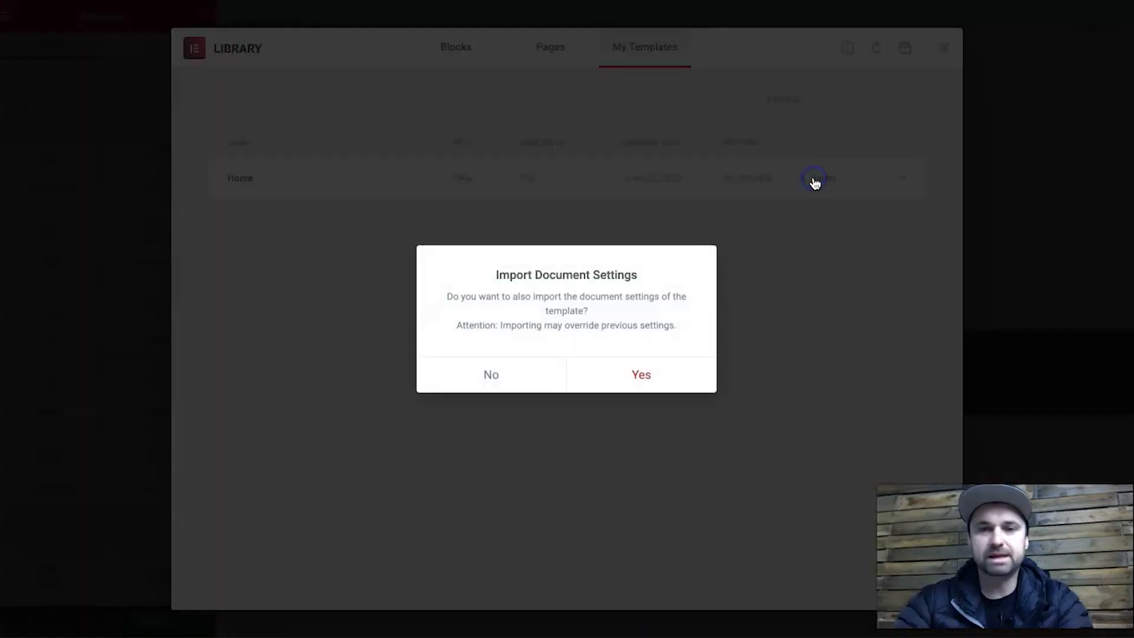
left_click(633, 378)
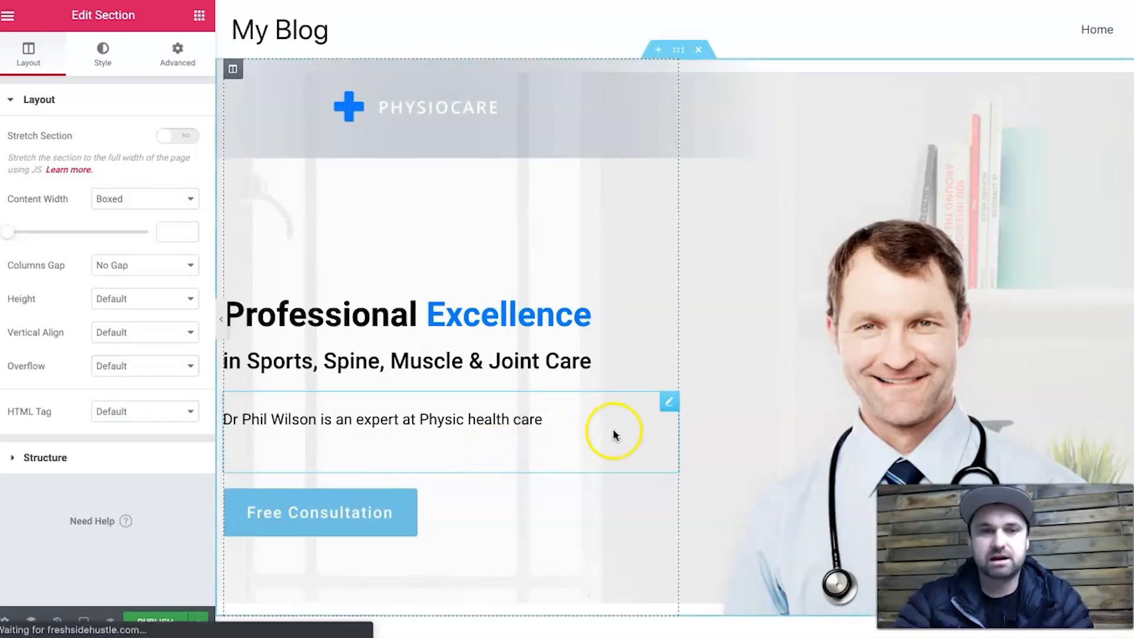
scroll(626, 435, "down", 9)
scroll(626, 434, "down", 10)
scroll(626, 431, "up", 15)
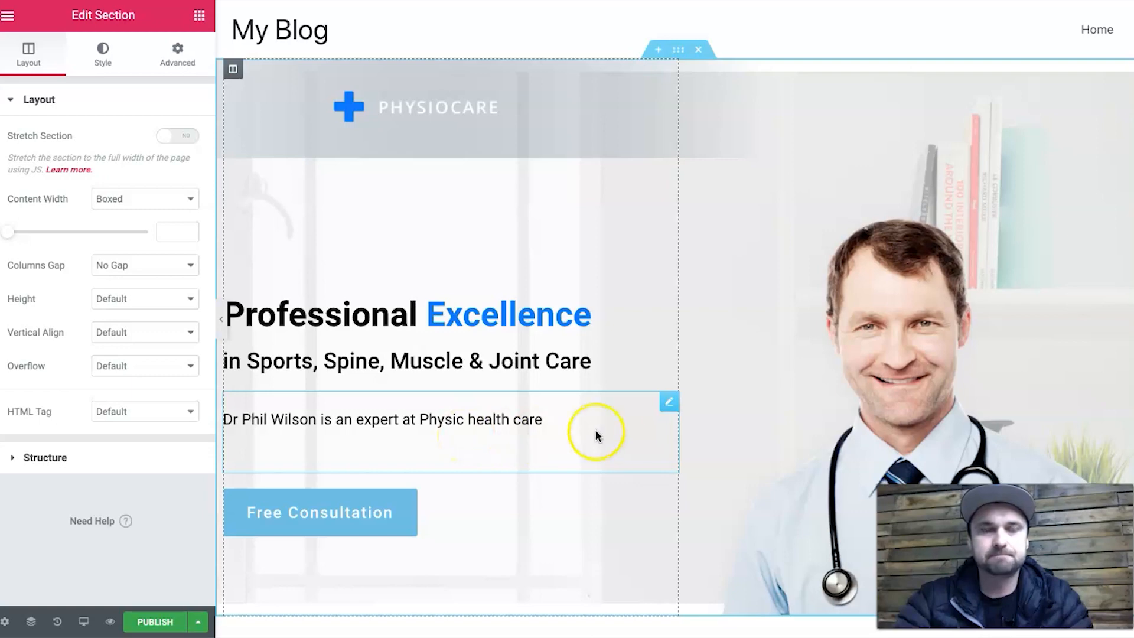
scroll(596, 436, "down", 3)
scroll(615, 431, "up", 3)
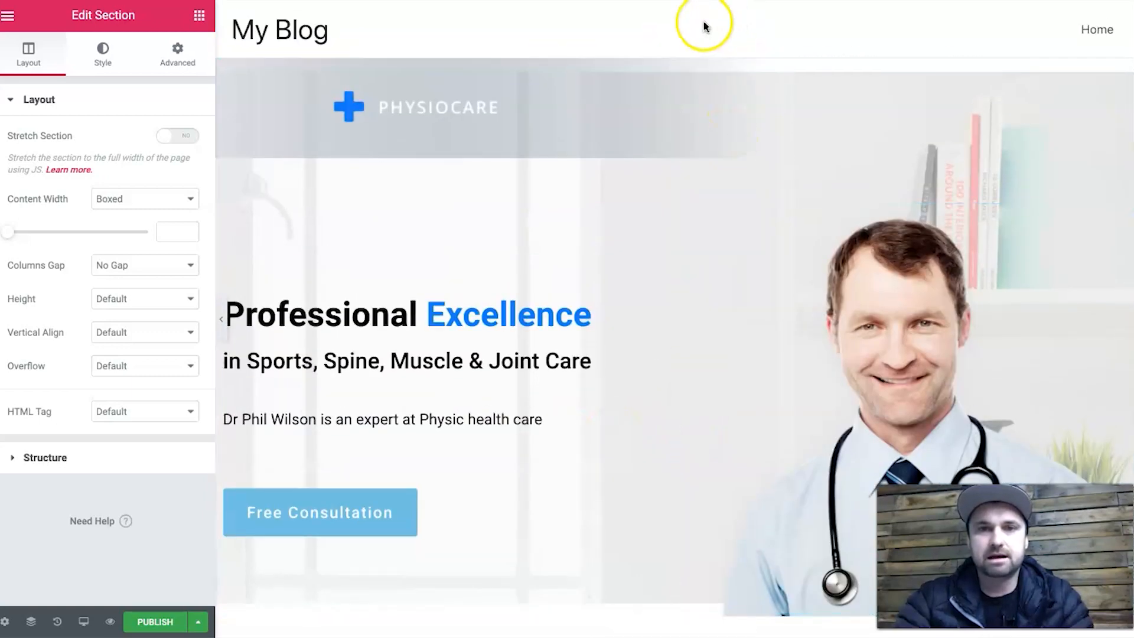
Add a new section above the hero section and insert the "Join Over Million People" library block into it.
left_click(658, 54)
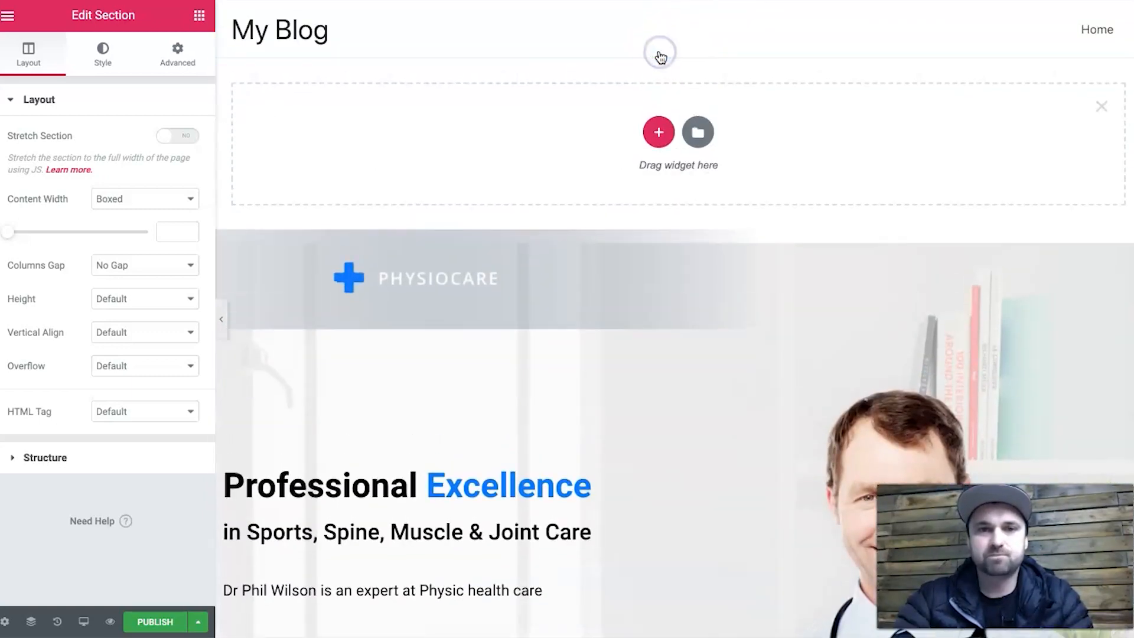
left_click(696, 134)
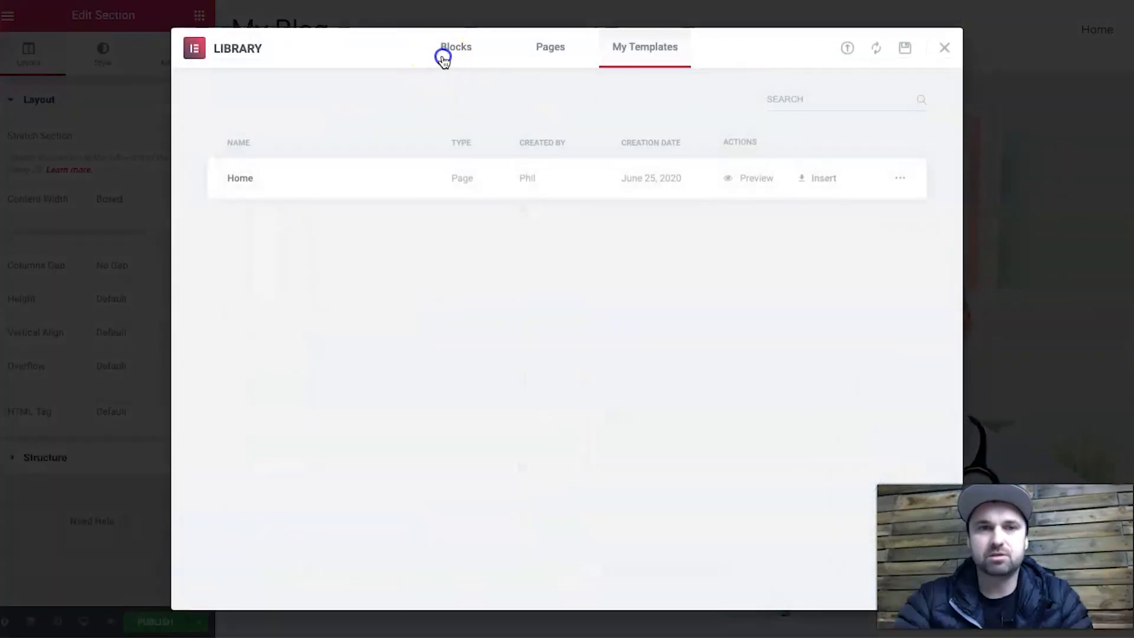
left_click(458, 59)
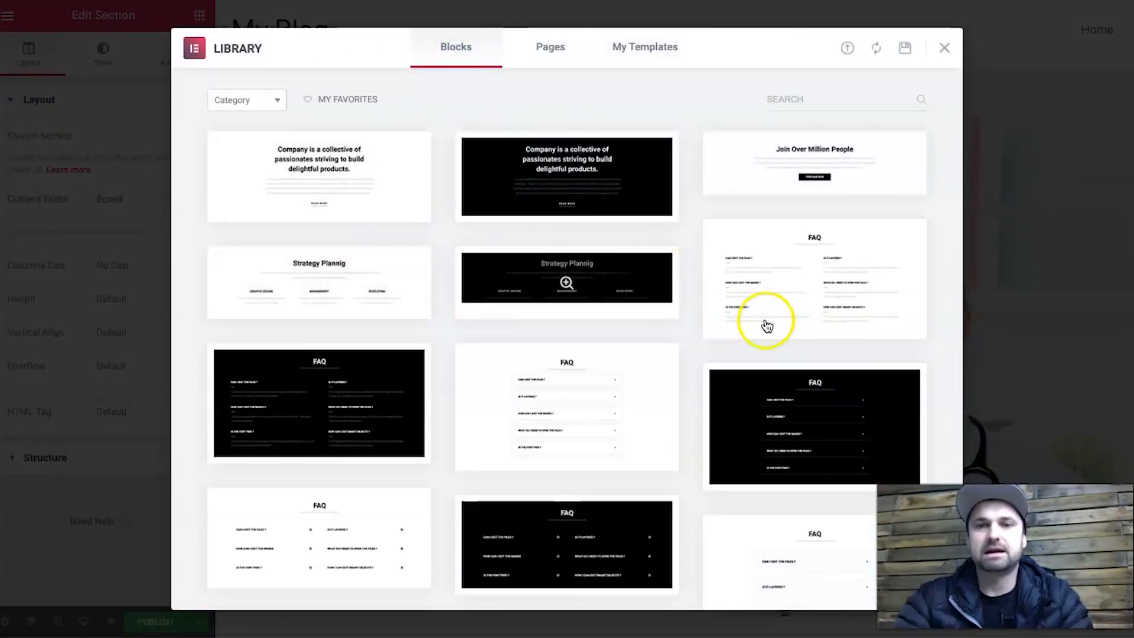
scroll(765, 325, "down", 10)
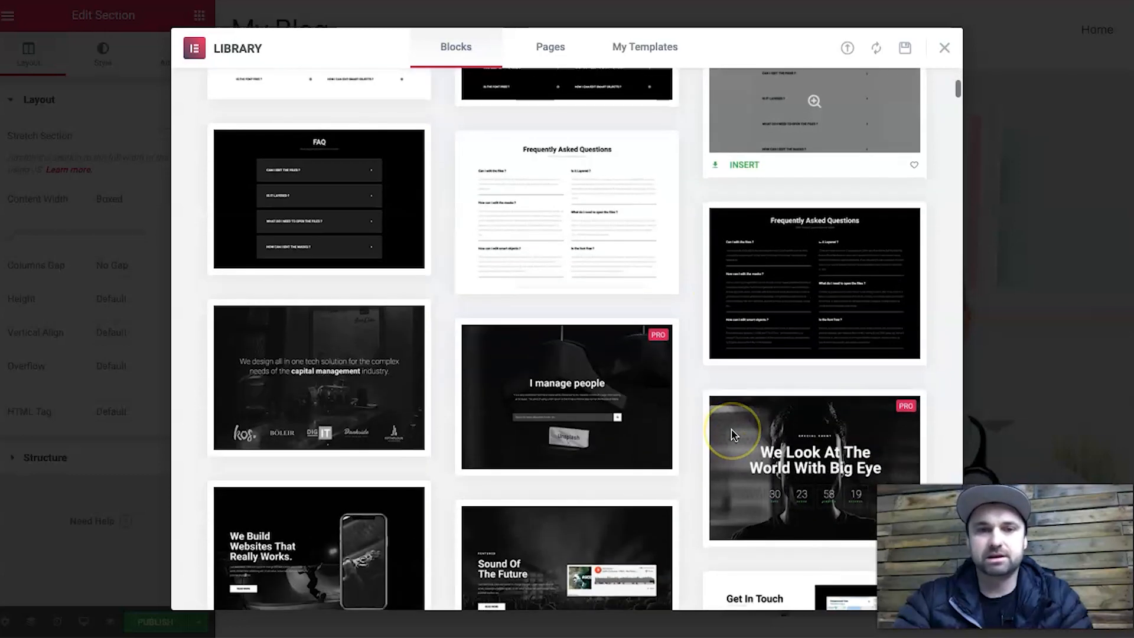
scroll(733, 435, "down", 5)
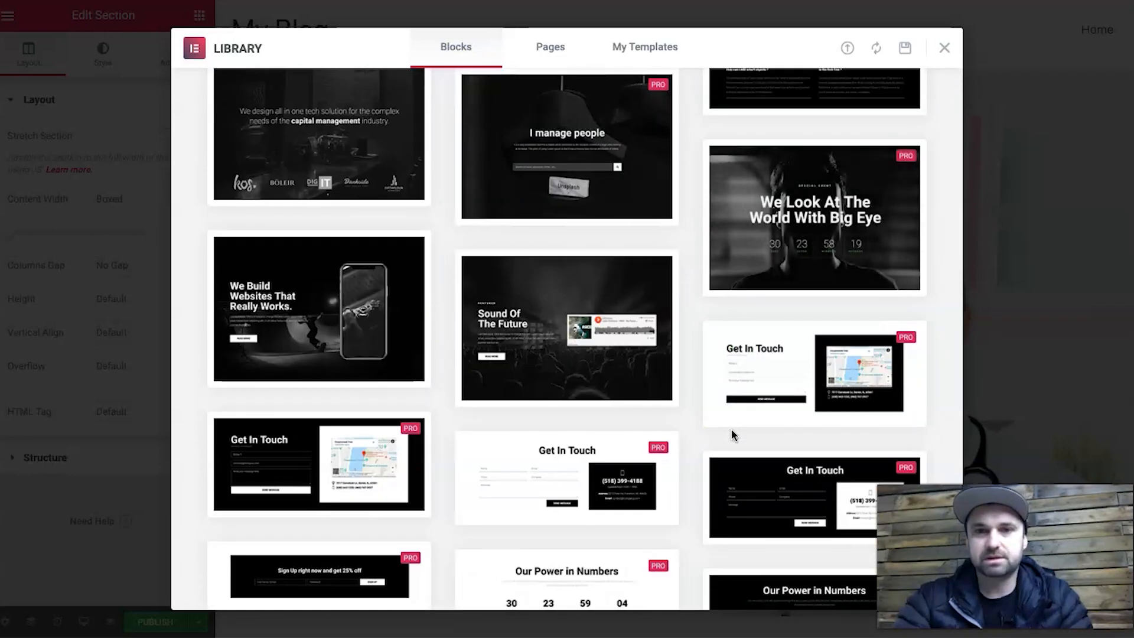
scroll(732, 434, "up", 15)
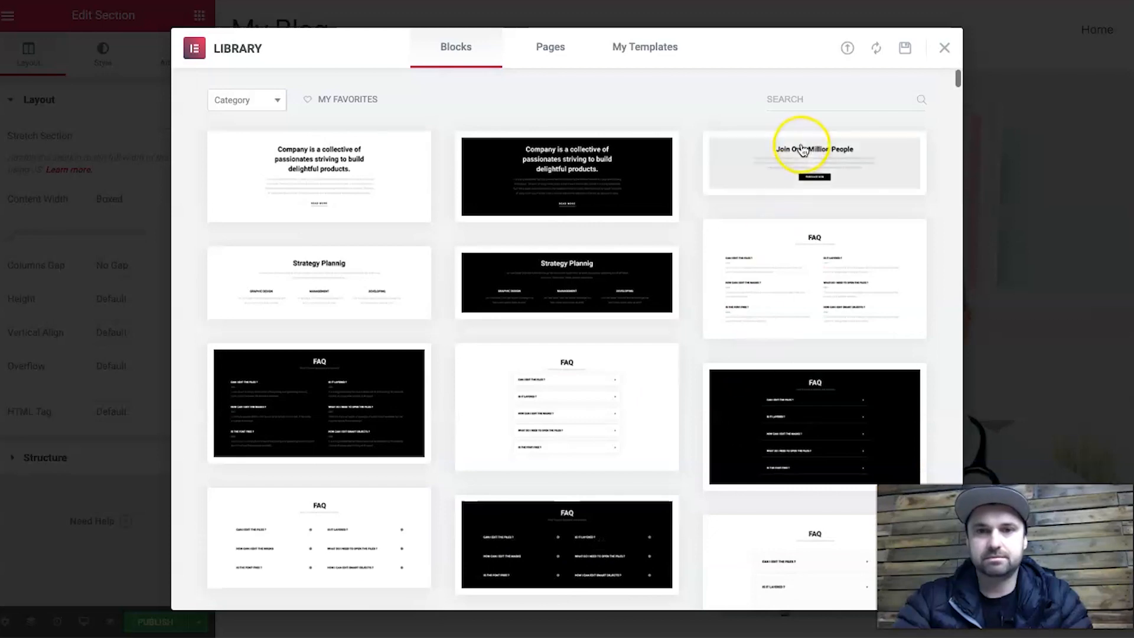
left_click(745, 182)
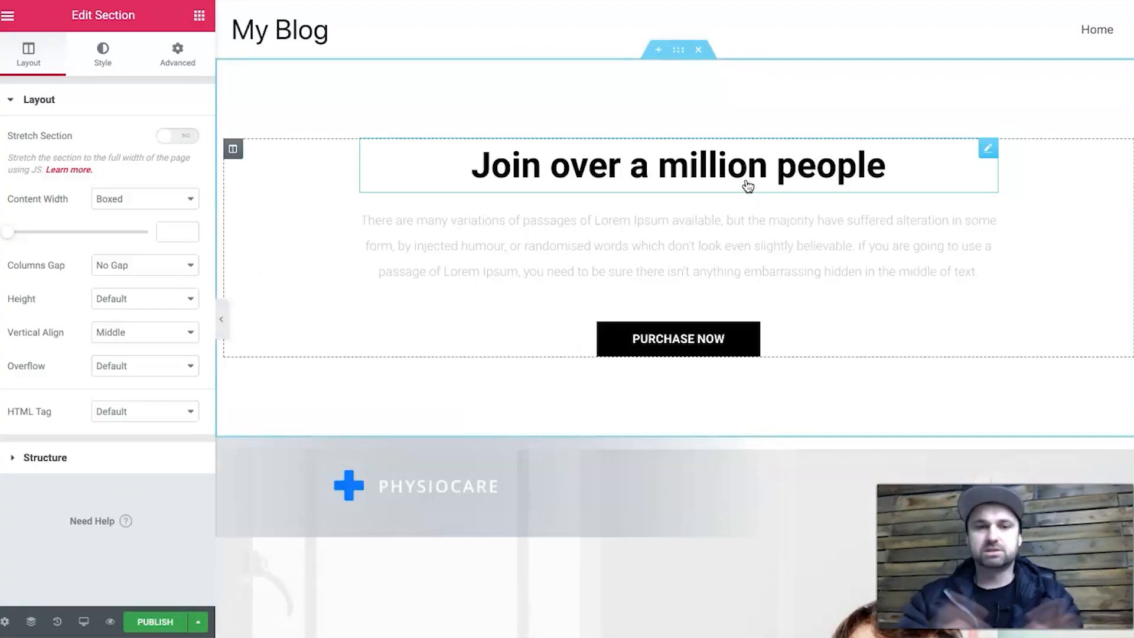
Delete the Physiocare hero section below the "Join over a million people" block.
scroll(595, 430, "down", 3)
scroll(595, 431, "up", 3)
scroll(594, 424, "down", 15)
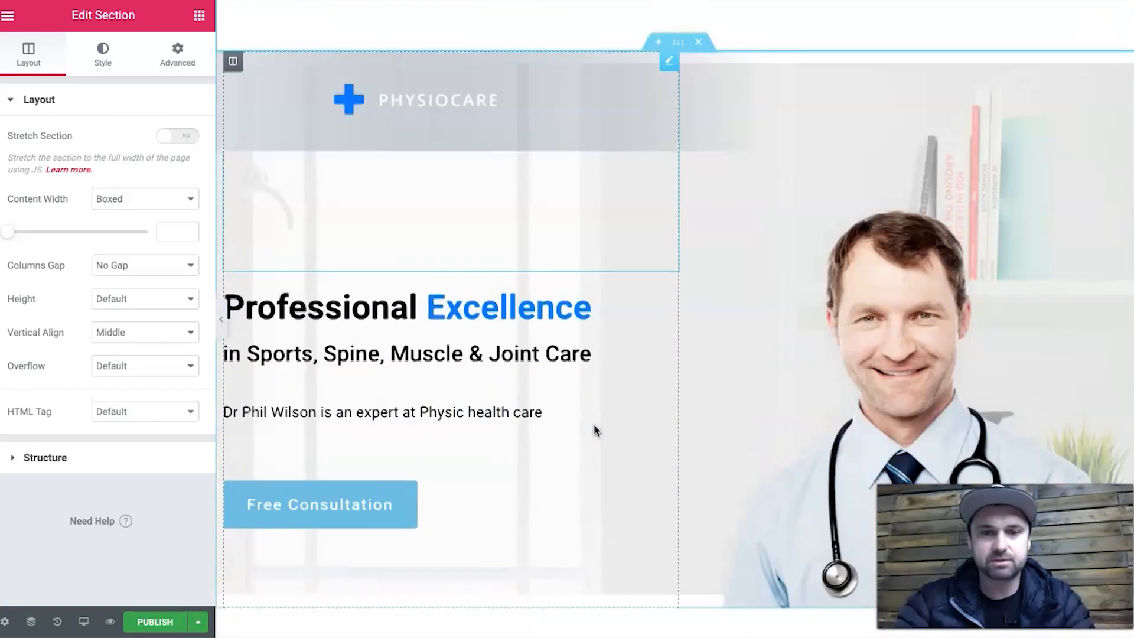
scroll(594, 424, "up", 15)
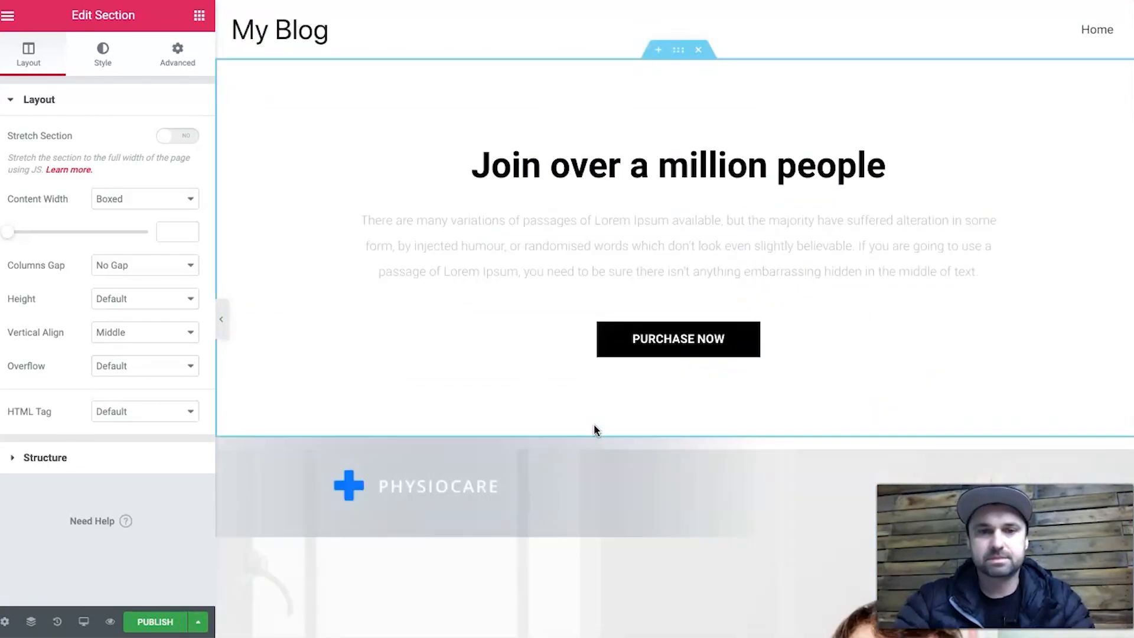
left_click(332, 489)
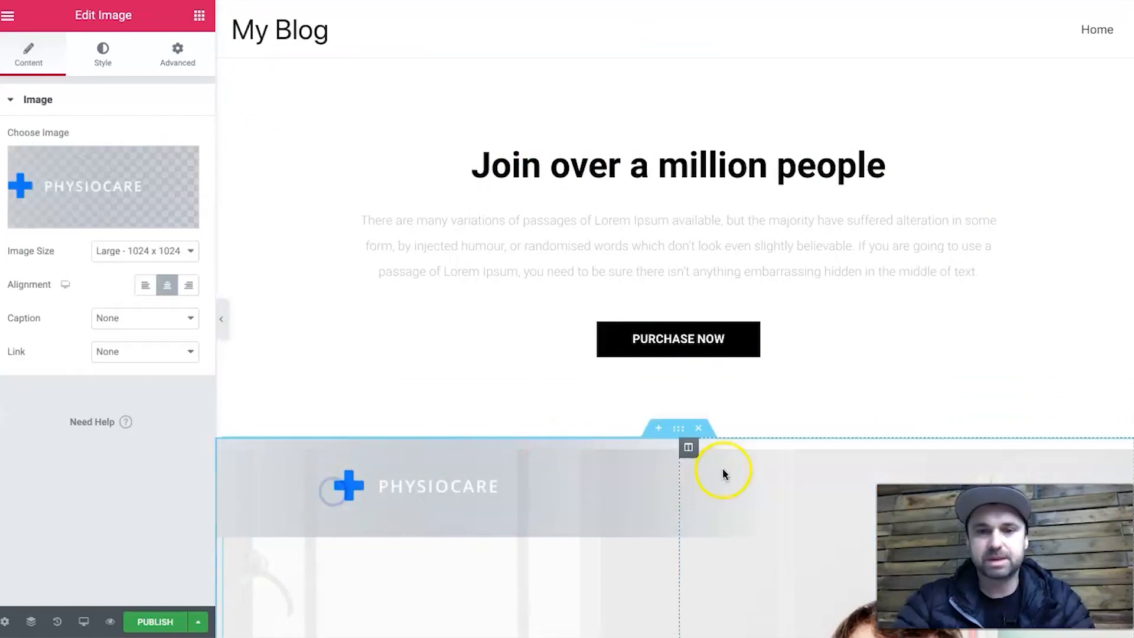
left_click(702, 429)
Move the "Click here" button from the Stop The Pain section to just above the Purchase Now button.
left_click(677, 589)
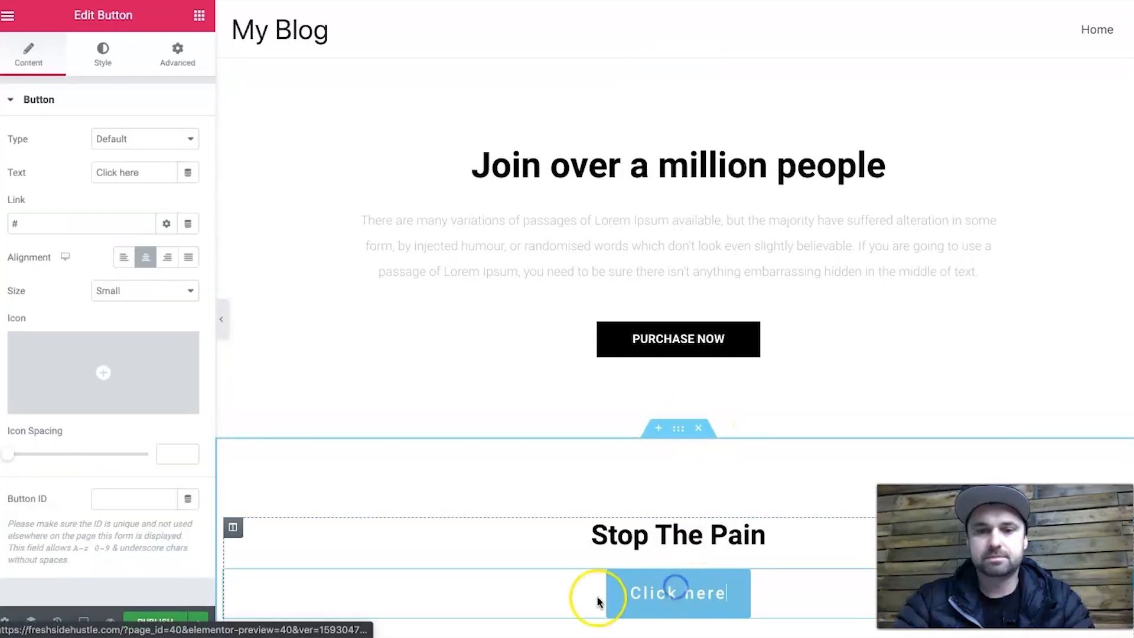
scroll(562, 594, "down", 3)
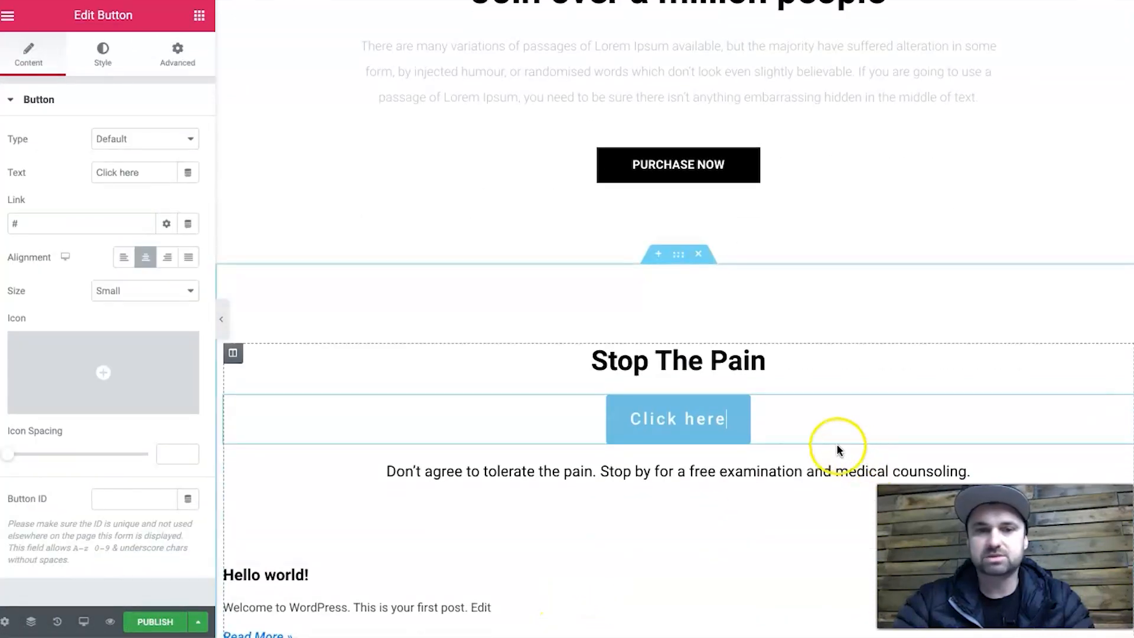
left_click_drag(772, 433, 684, 114)
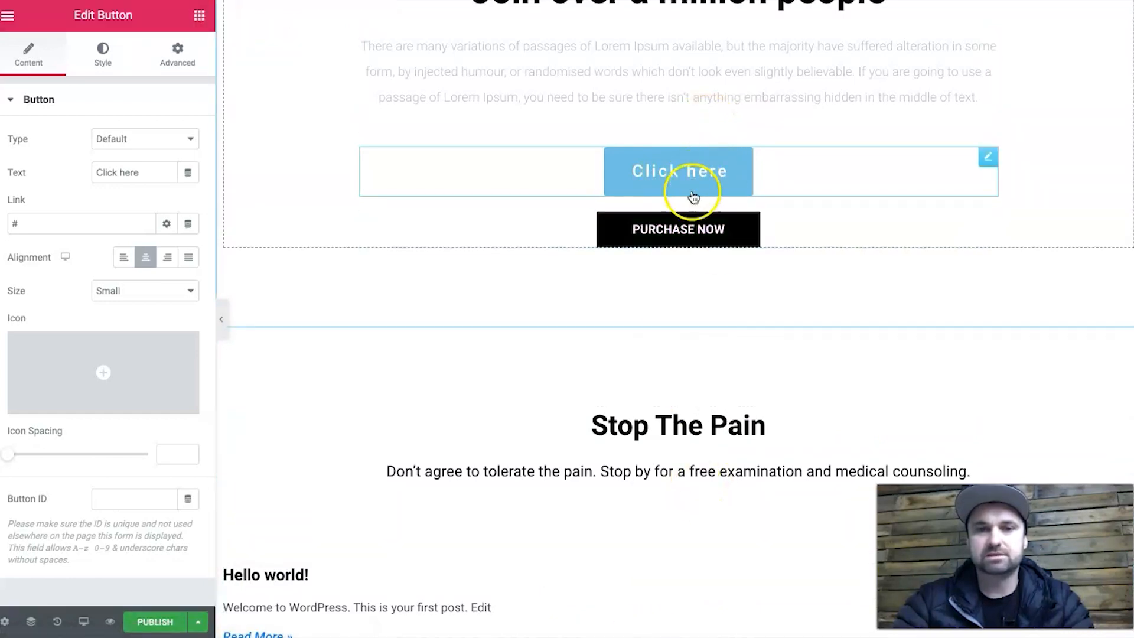
scroll(782, 228, "up", 3)
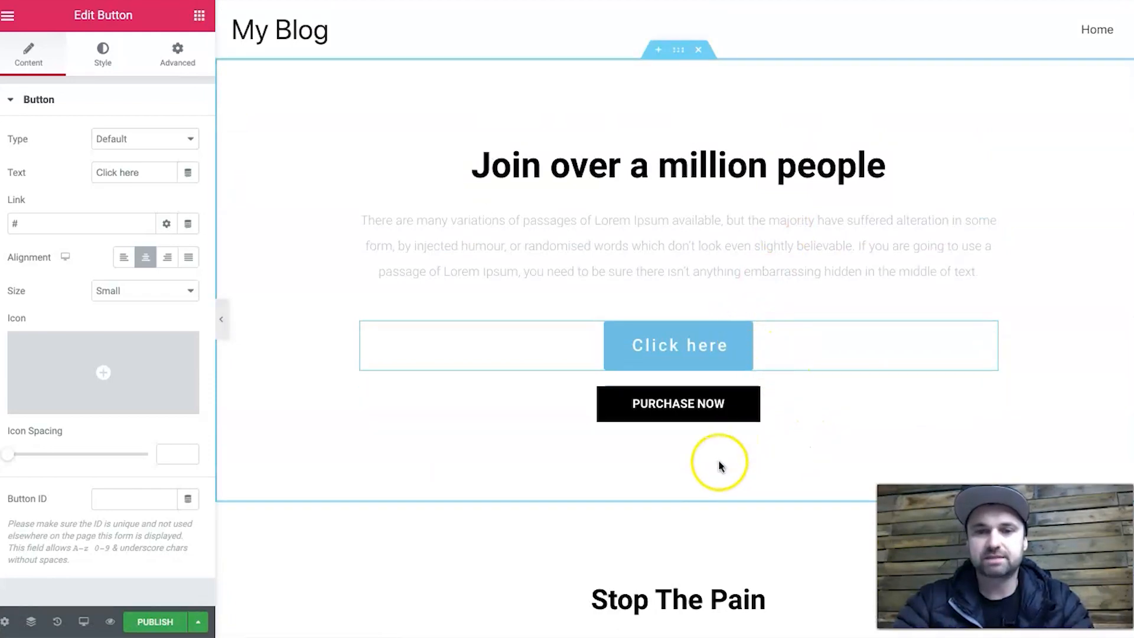
Delete the black Purchase Now button from the "Join over a million people" section.
scroll(682, 600, "down", 8)
scroll(682, 600, "up", 8)
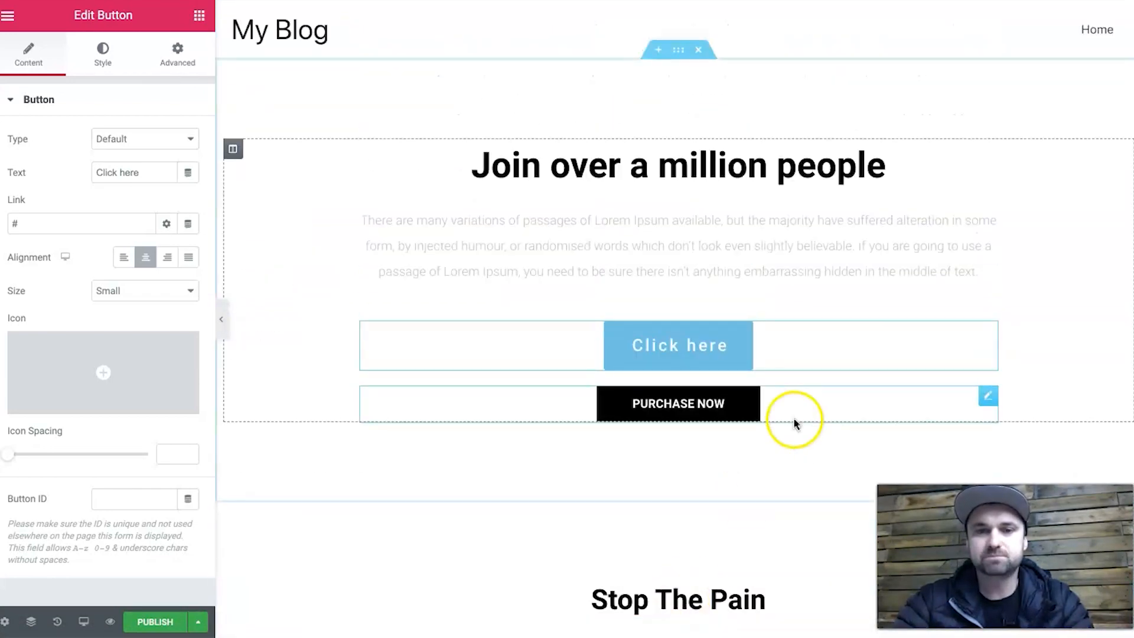
left_click(801, 417)
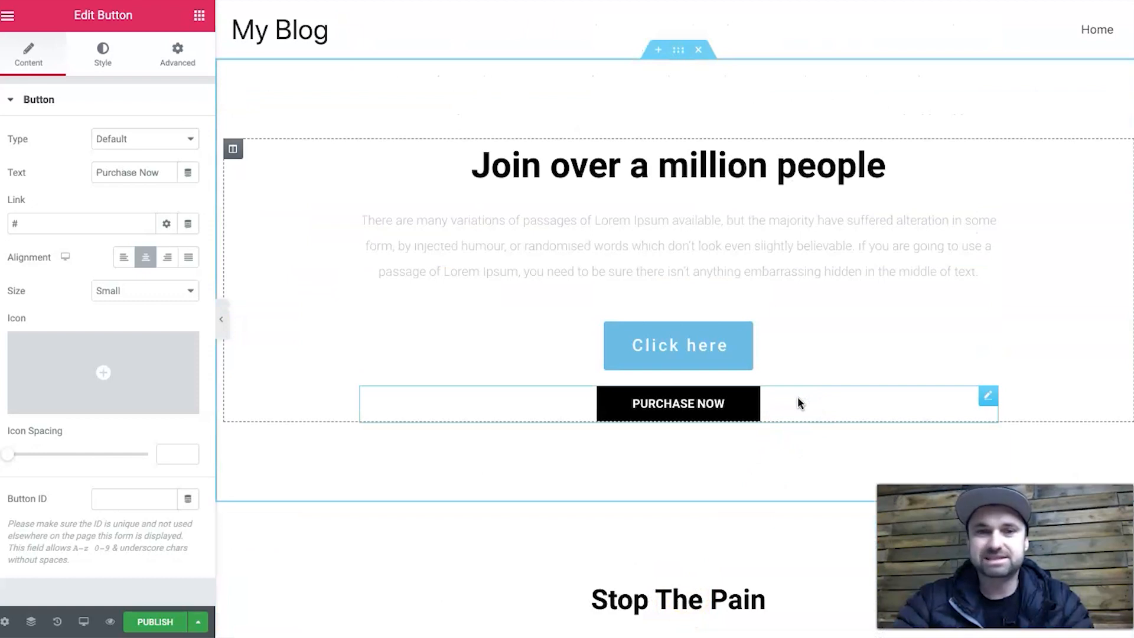
right_click(800, 404)
scroll(792, 443, "down", 2)
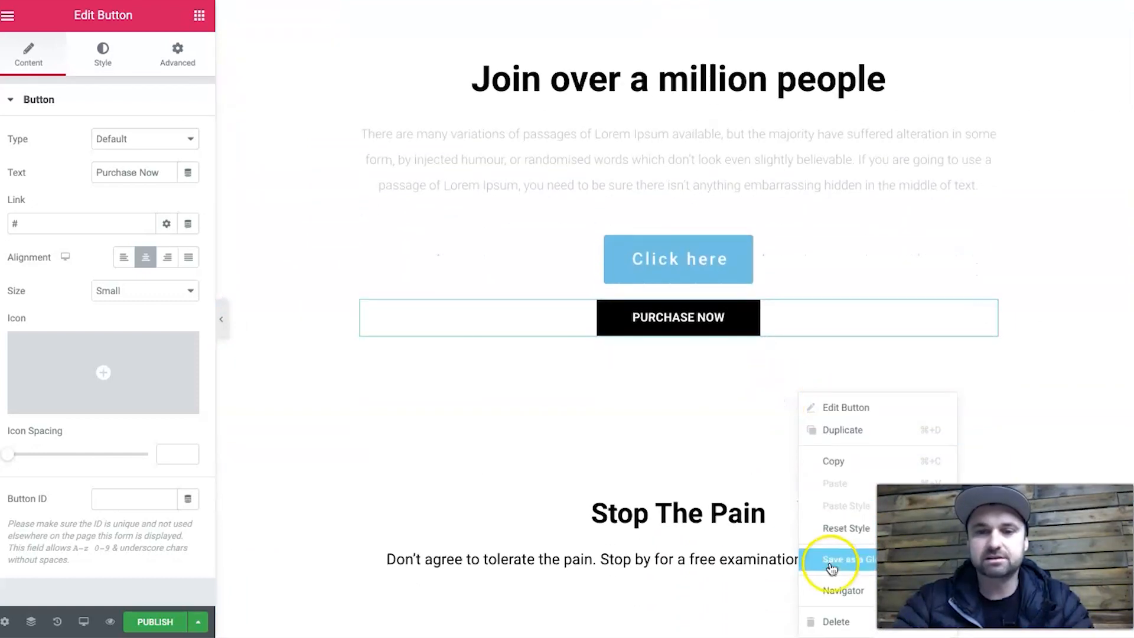
left_click(838, 622)
scroll(782, 284, "up", 2)
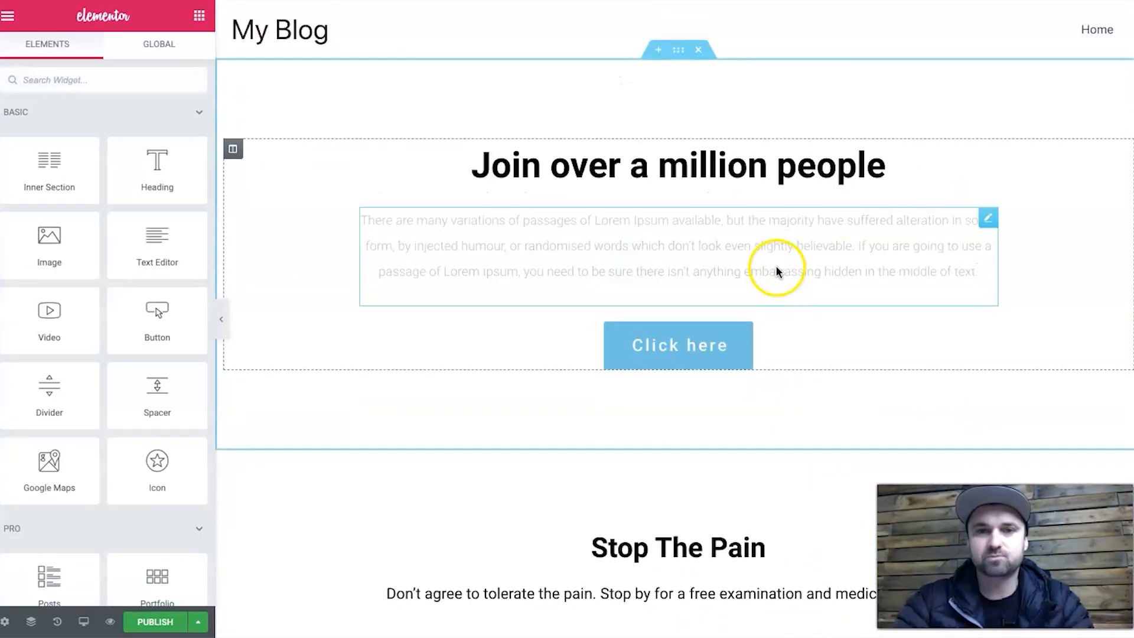
Give the "Join over a million people" section a Classic background using the pale room image with the shelf from the media library.
left_click(683, 51)
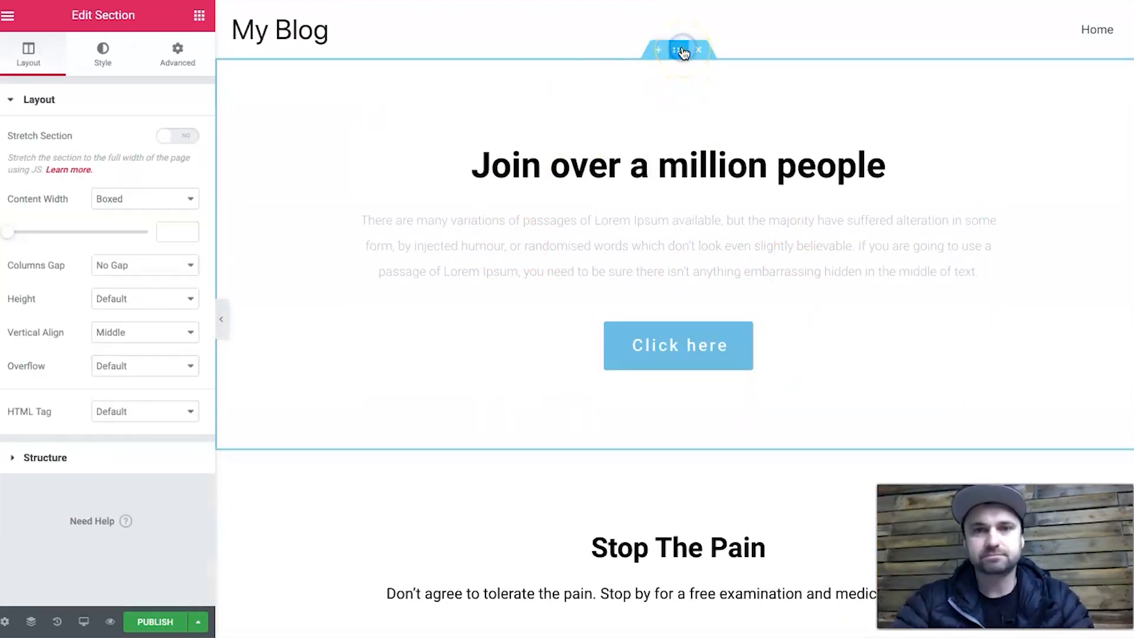
left_click(98, 55)
left_click(112, 220)
left_click(124, 291)
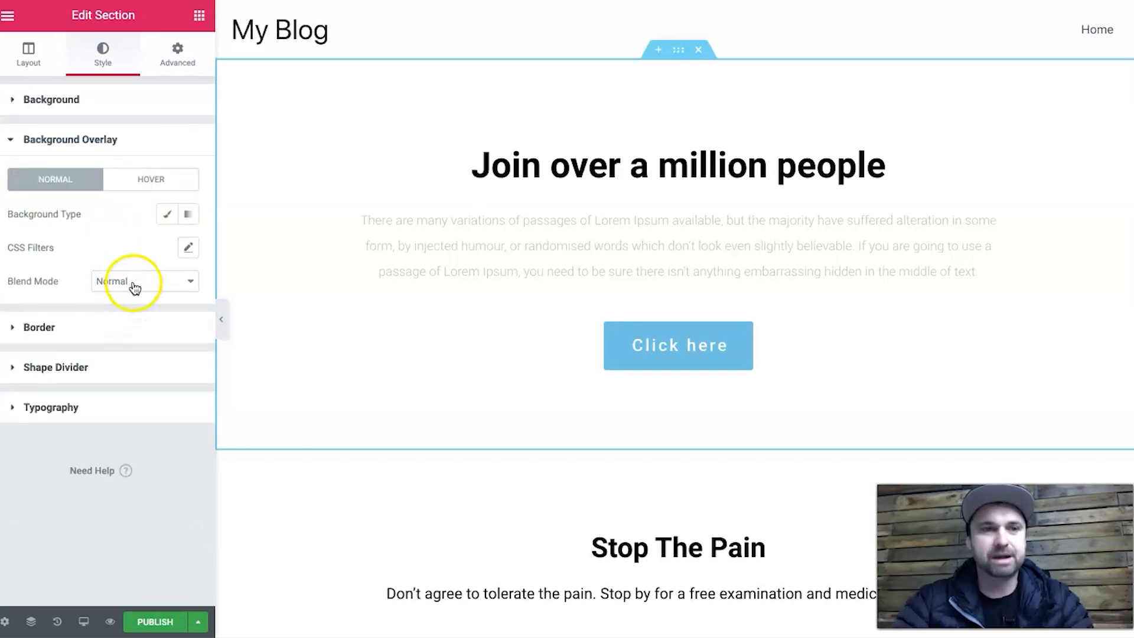
left_click(99, 104)
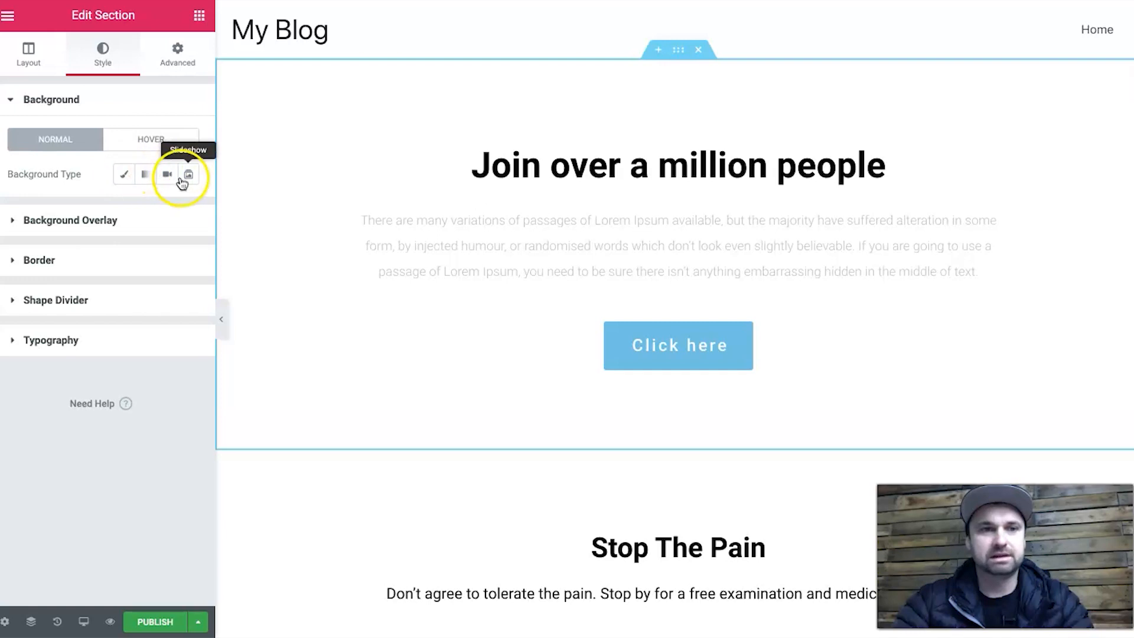
left_click(124, 173)
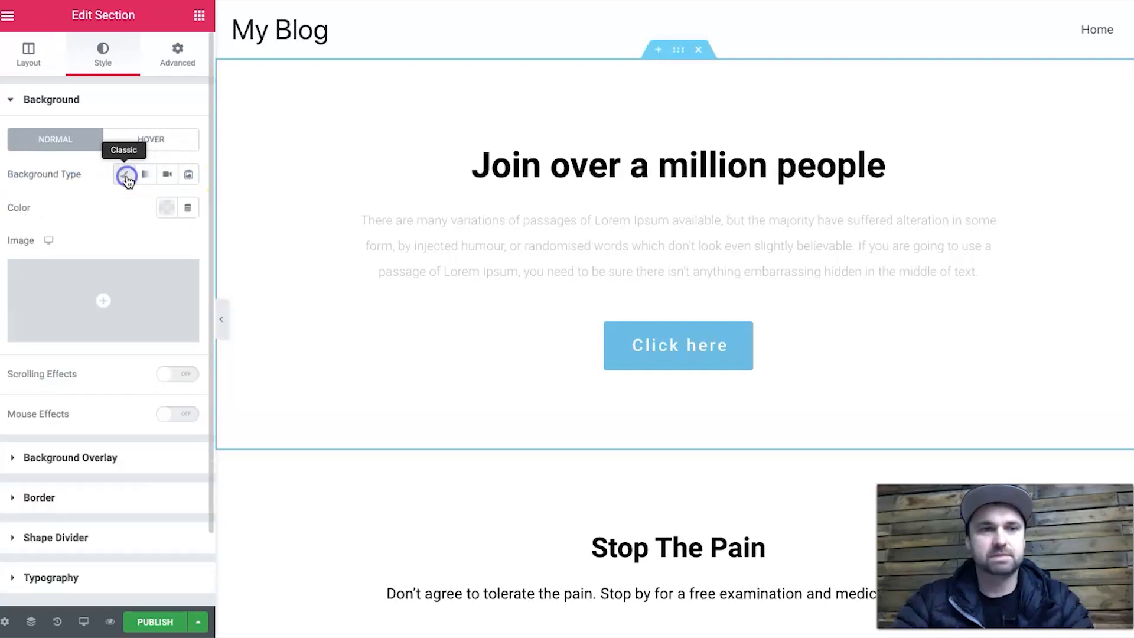
left_click(110, 305)
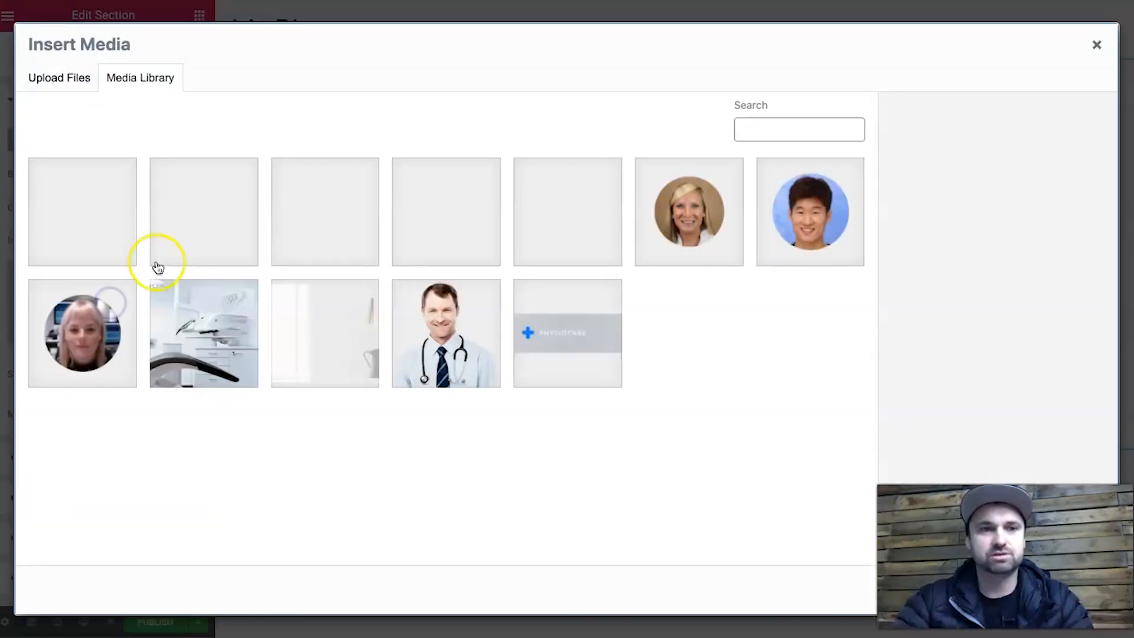
left_click(282, 344)
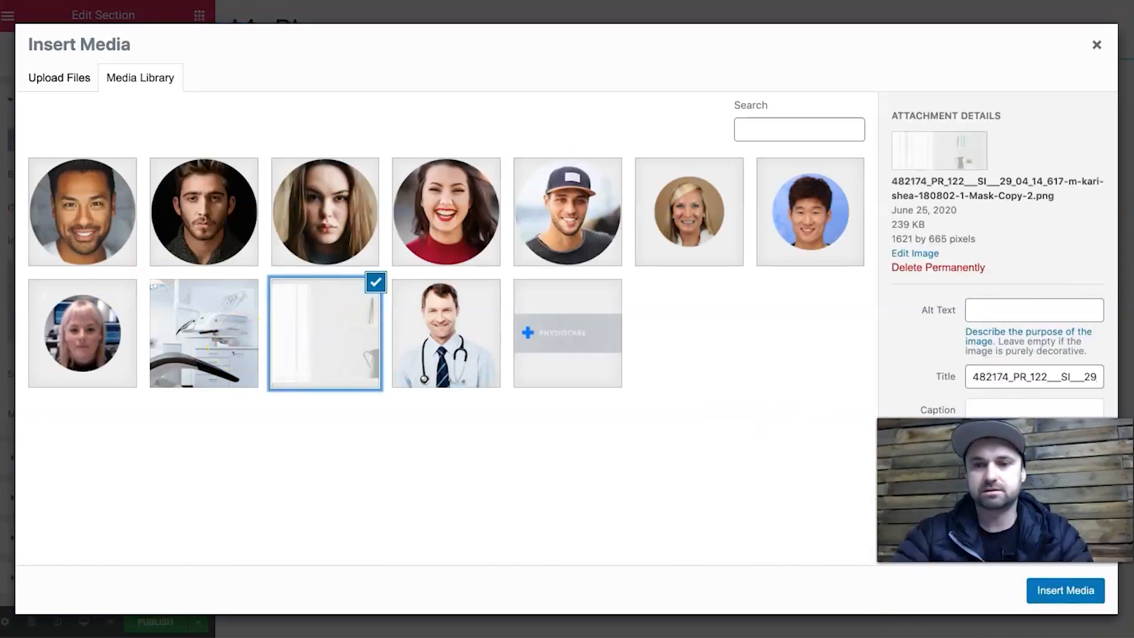
left_click(1082, 590)
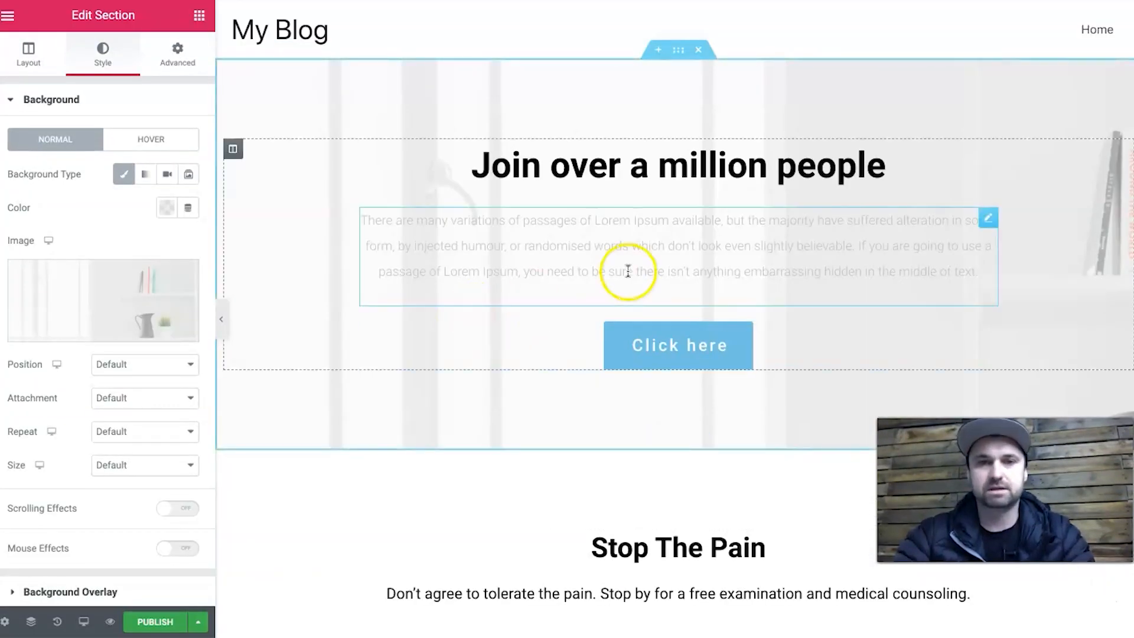
Set the text color of the paragraph under the "Join over a million people" heading to dark grey #54595F.
left_click(651, 266)
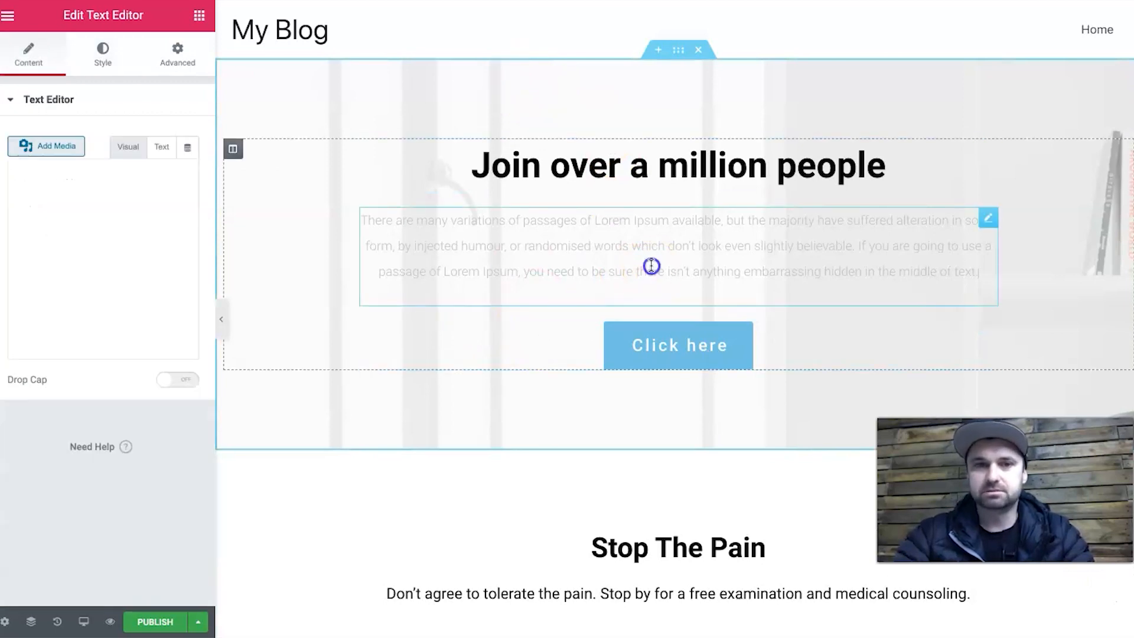
triple_click(652, 262)
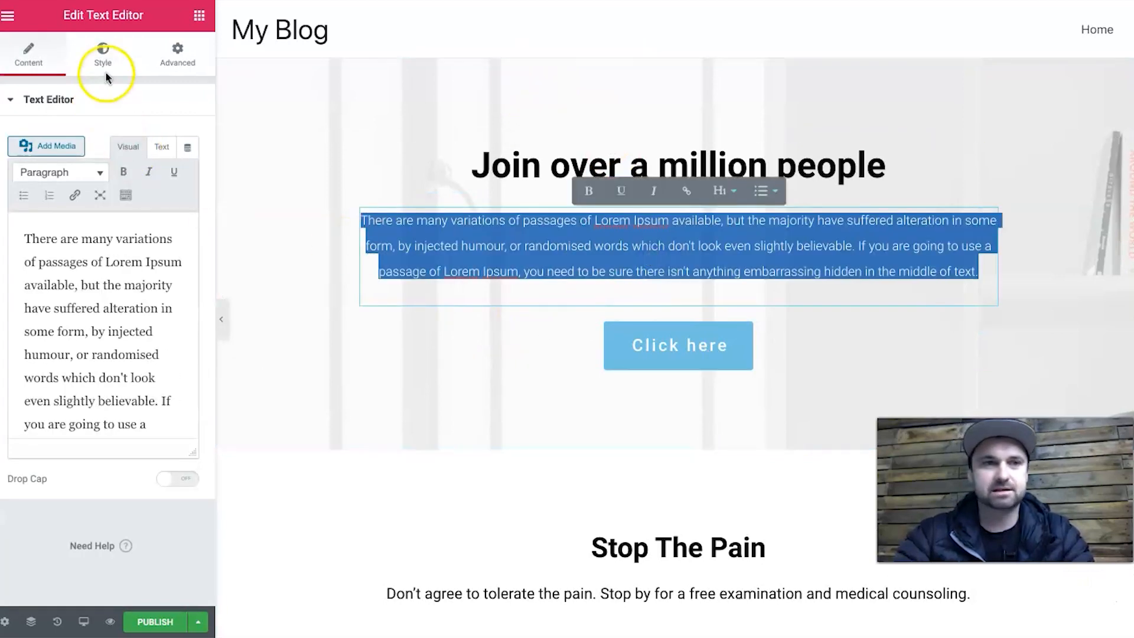
left_click(103, 53)
left_click(168, 174)
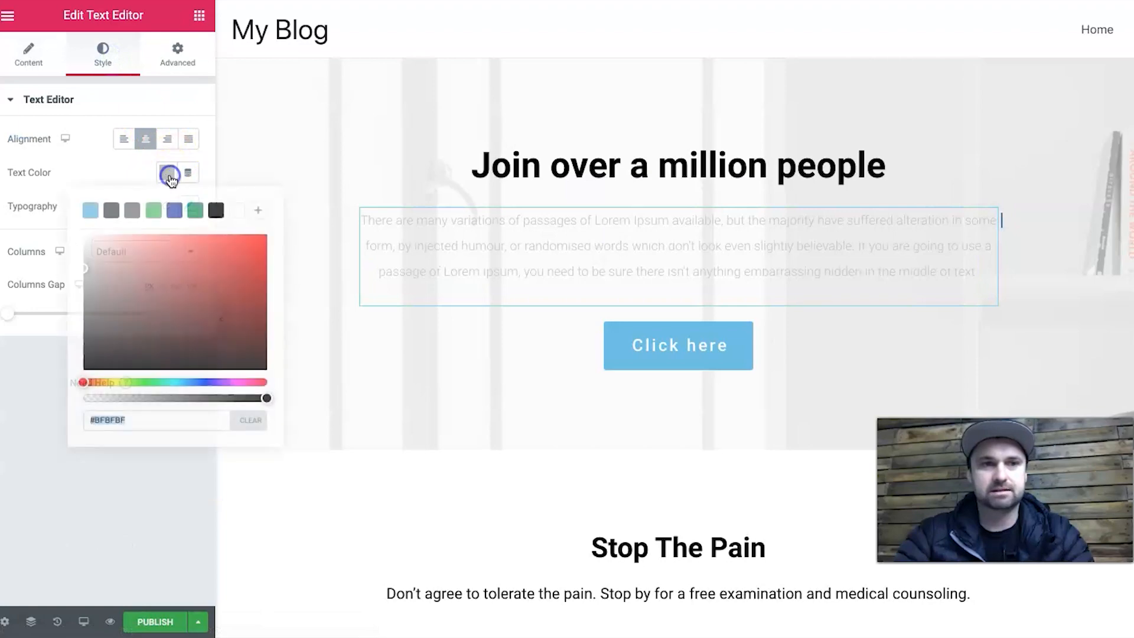
left_click(115, 211)
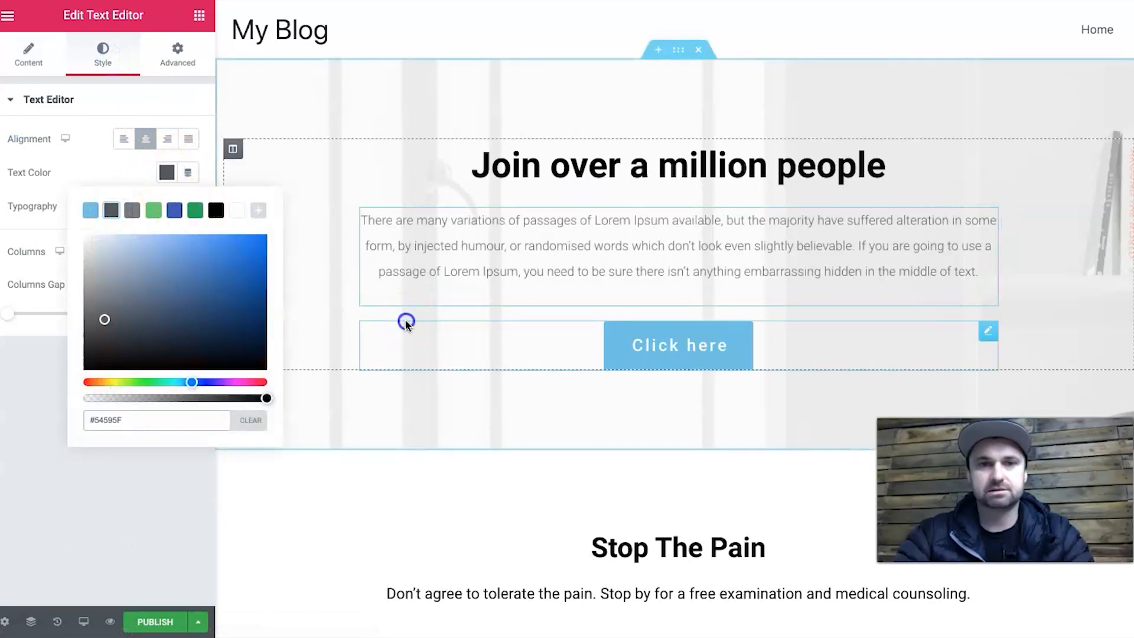
left_click(405, 322)
Delete the "Stop The Pain", "The Best Care Is On Your Side" and "Our creative team" sections below the "Join over a million people" section.
scroll(406, 467, "down", 4)
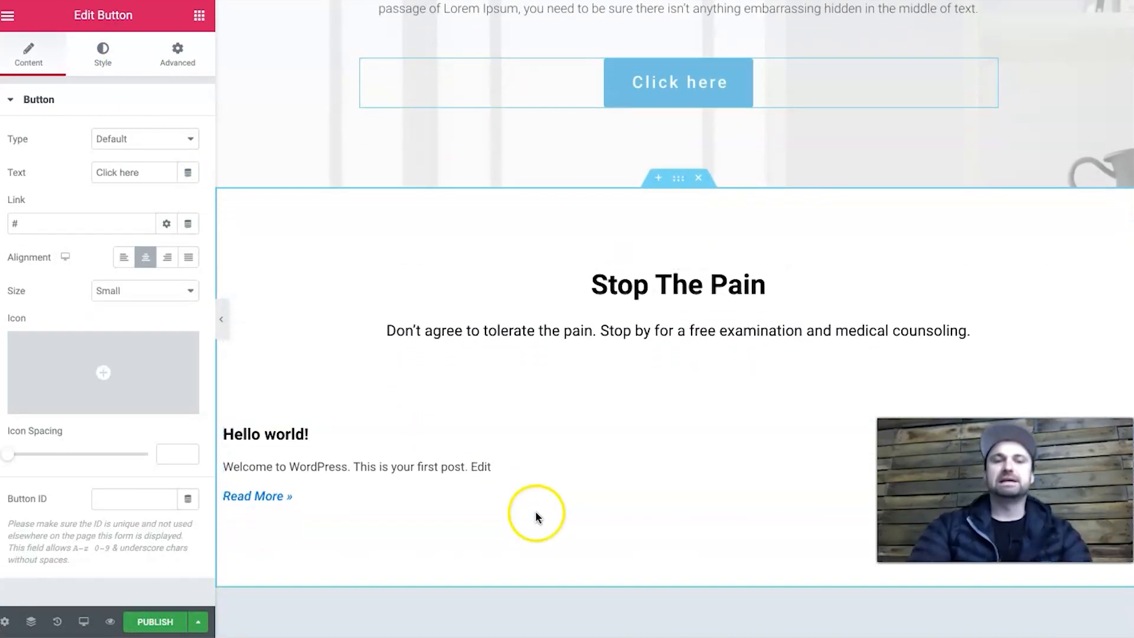
left_click(699, 177)
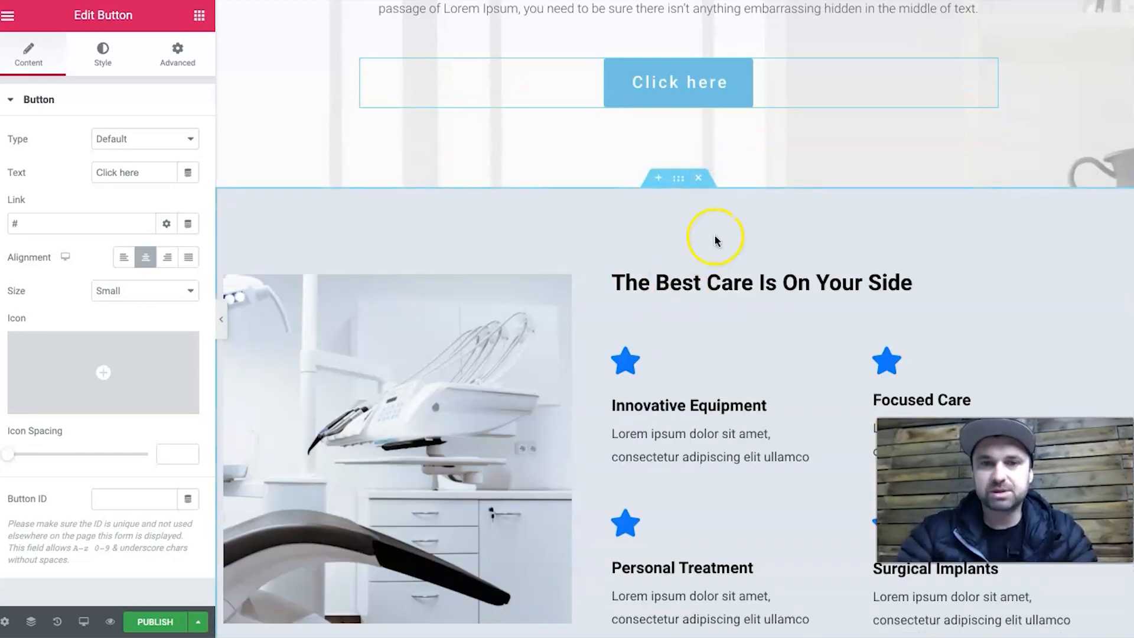
left_click(699, 177)
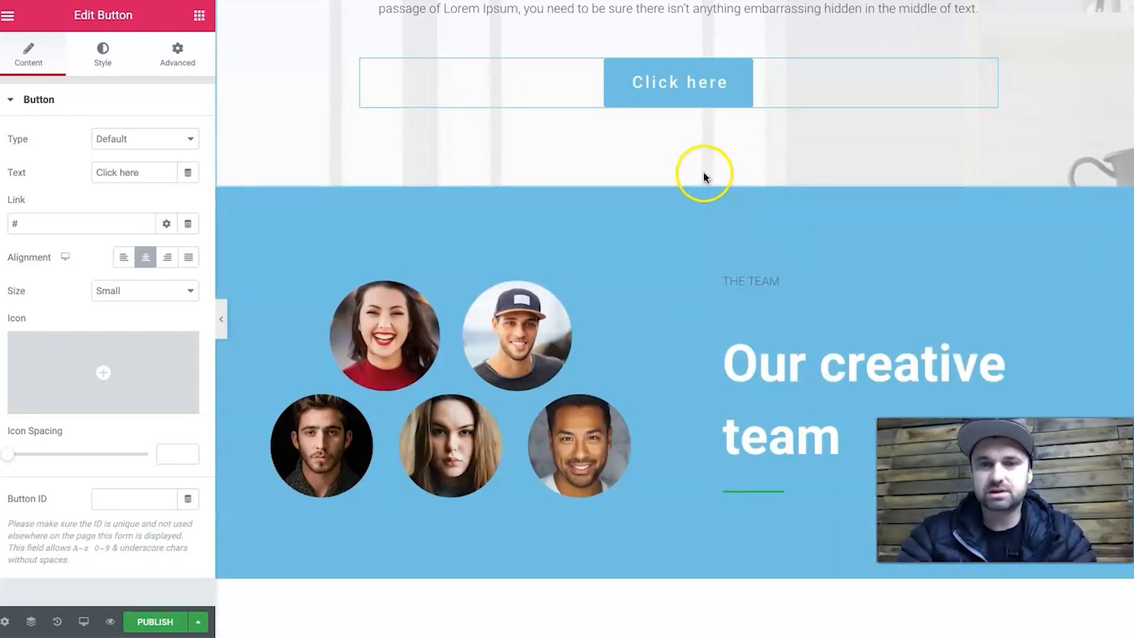
left_click(699, 179)
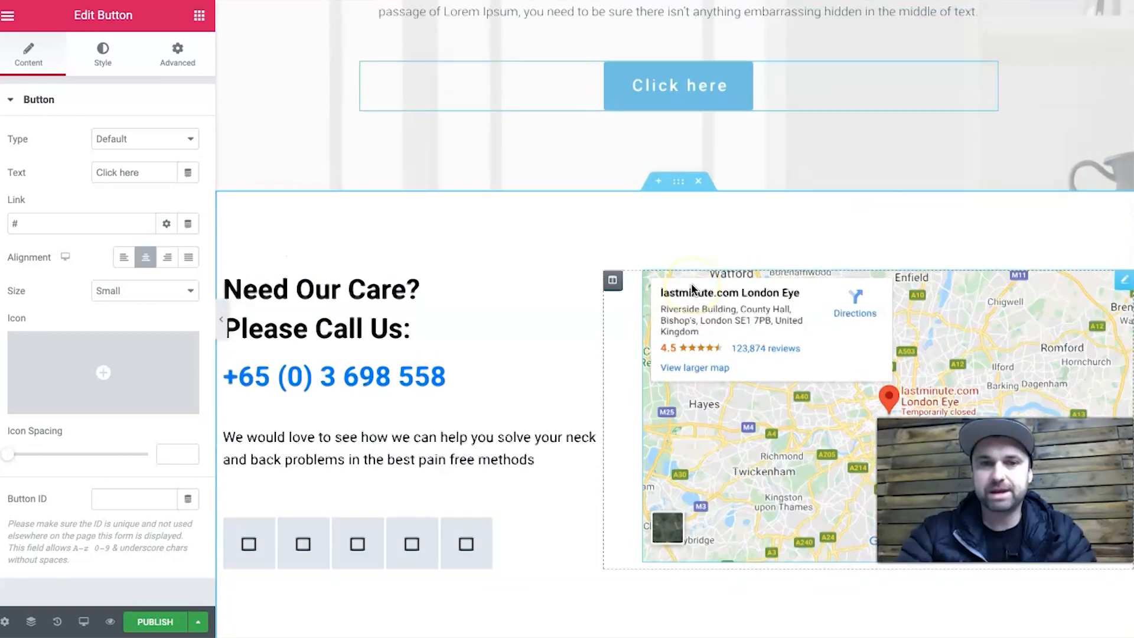
Publish the page and exit Elementor to the WordPress list of pages.
scroll(691, 282, "up", 5)
scroll(616, 513, "down", 8)
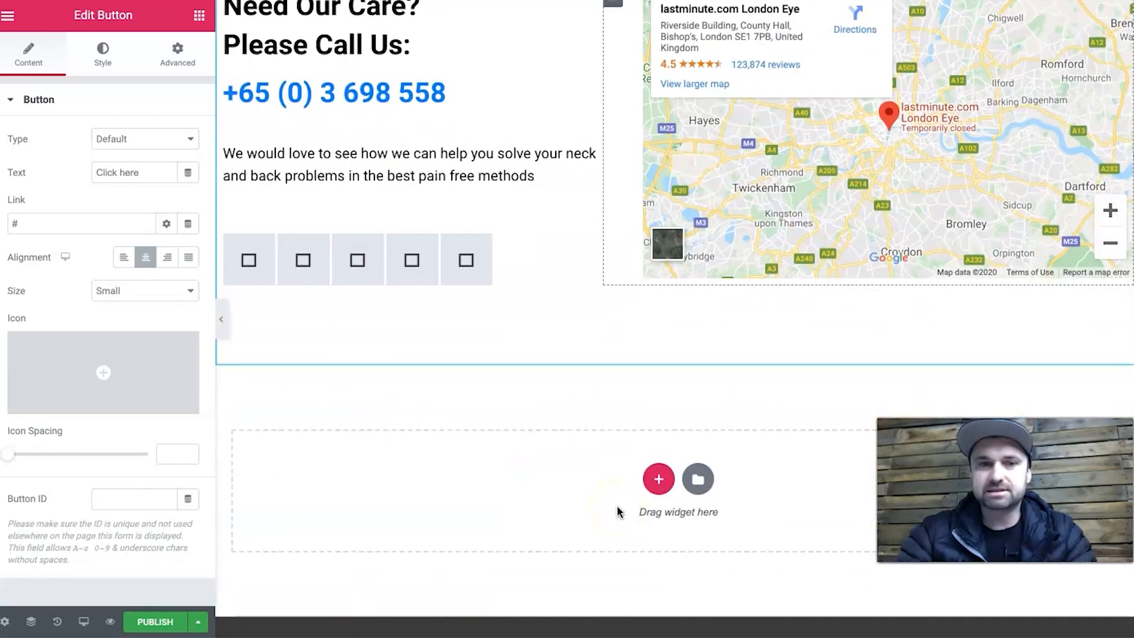
scroll(619, 513, "up", 3)
scroll(649, 323, "up", 4)
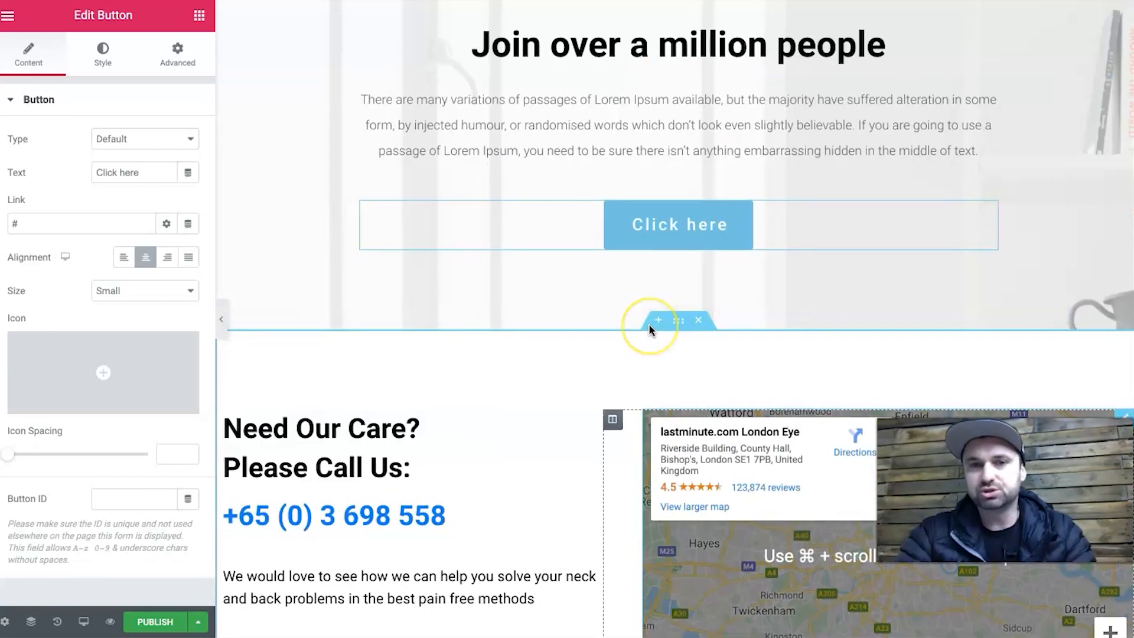
scroll(638, 313, "up", 2)
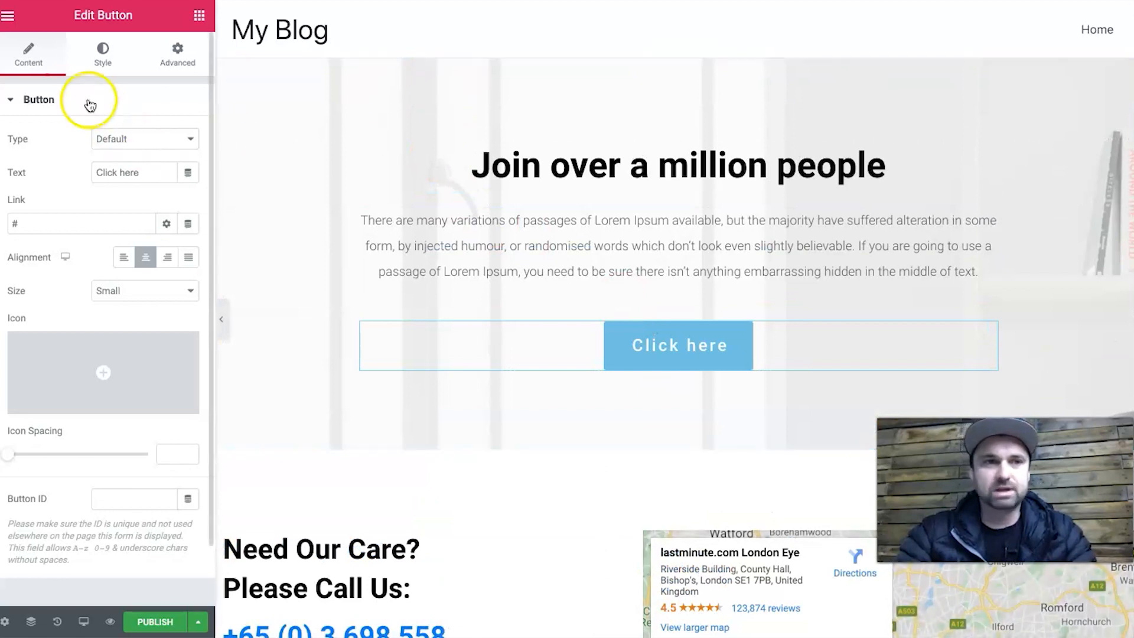
left_click(165, 628)
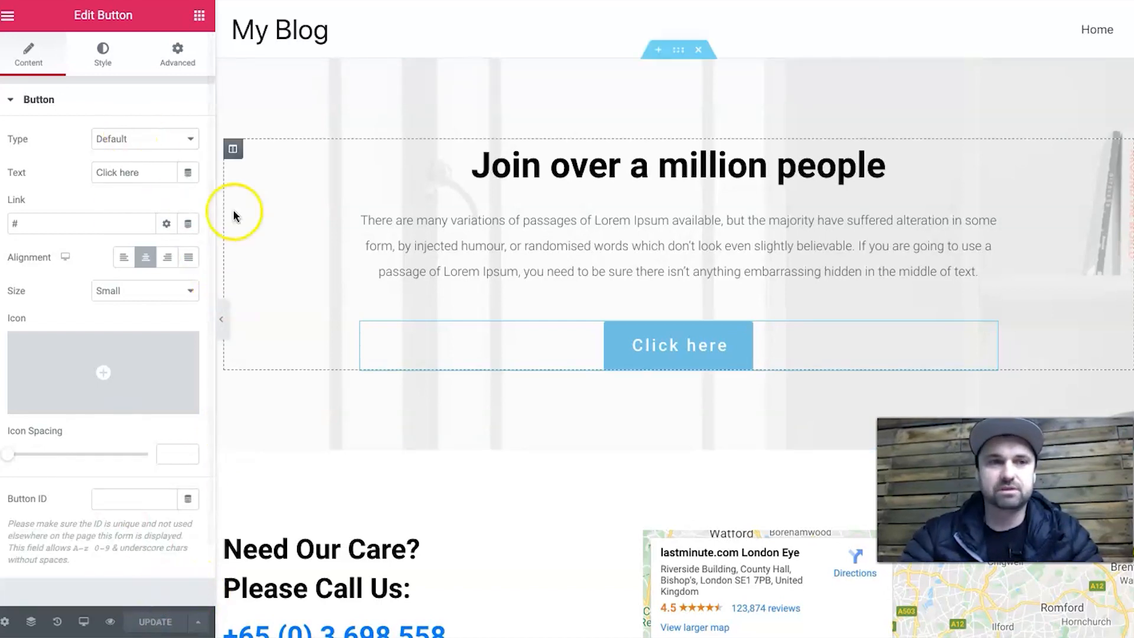
left_click(8, 12)
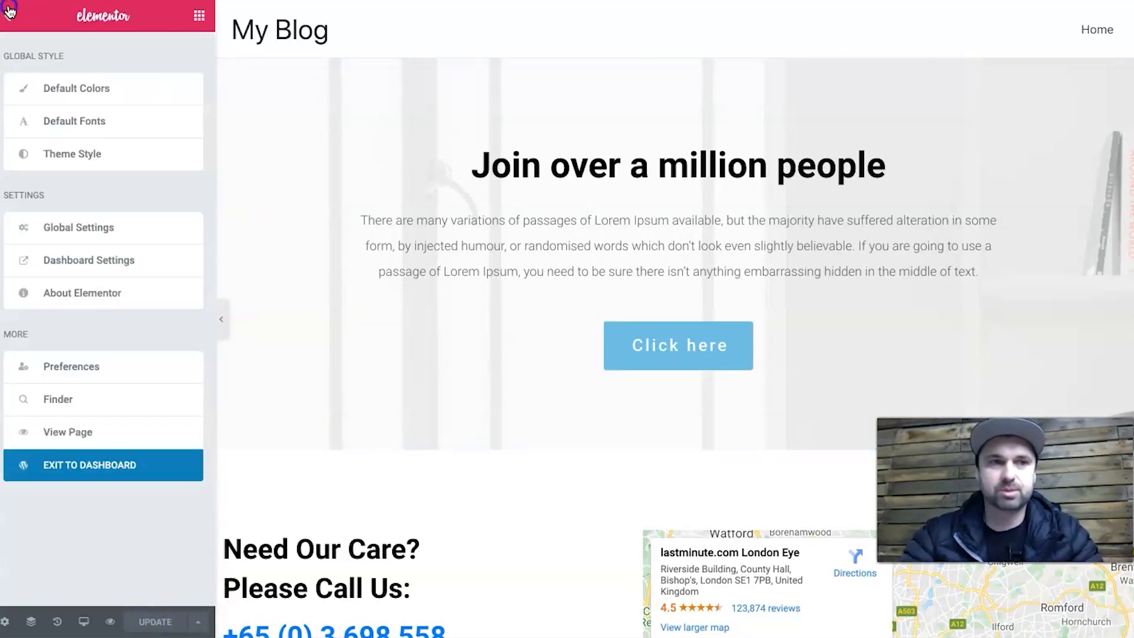
left_click(82, 462)
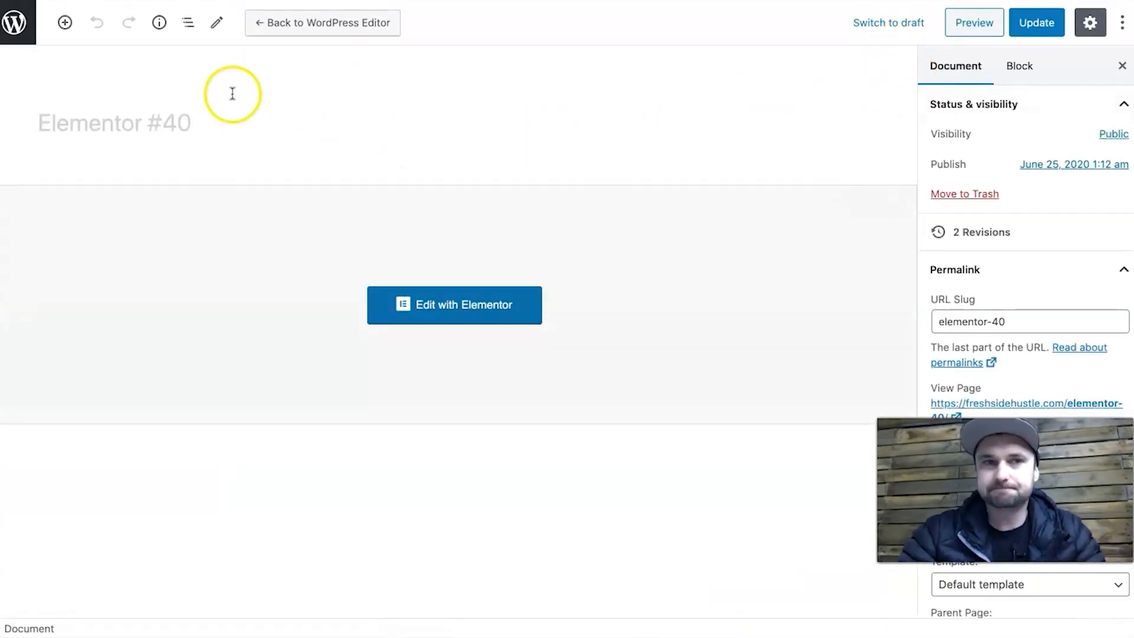
left_click(13, 24)
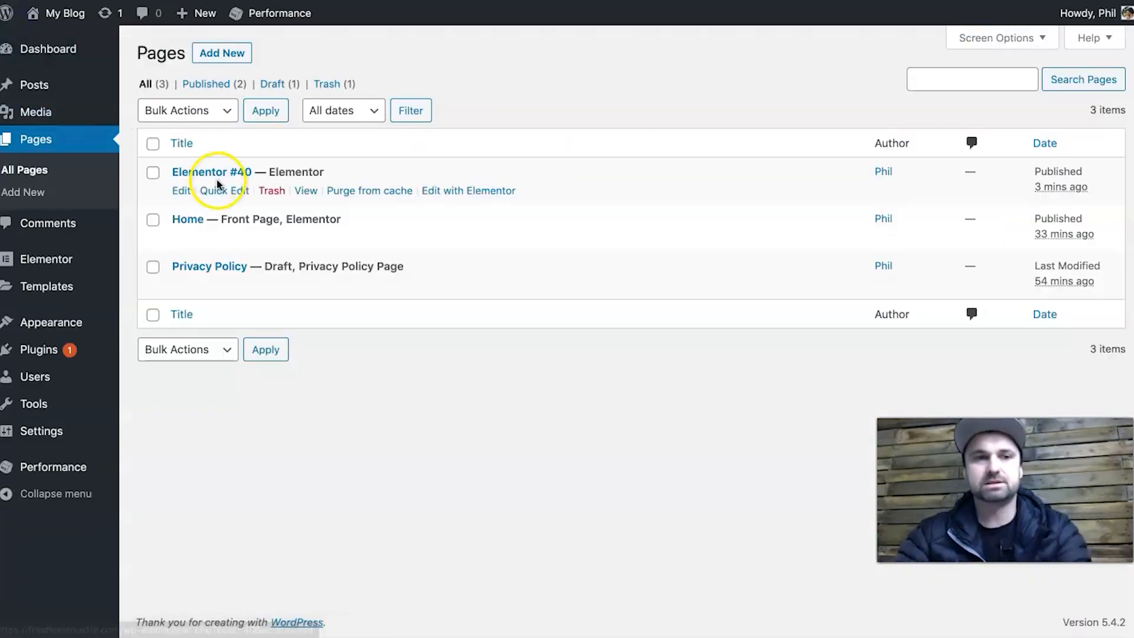
Quick-edit the Elementor #40 page, setting its title to About and its slug to about.
left_click(213, 187)
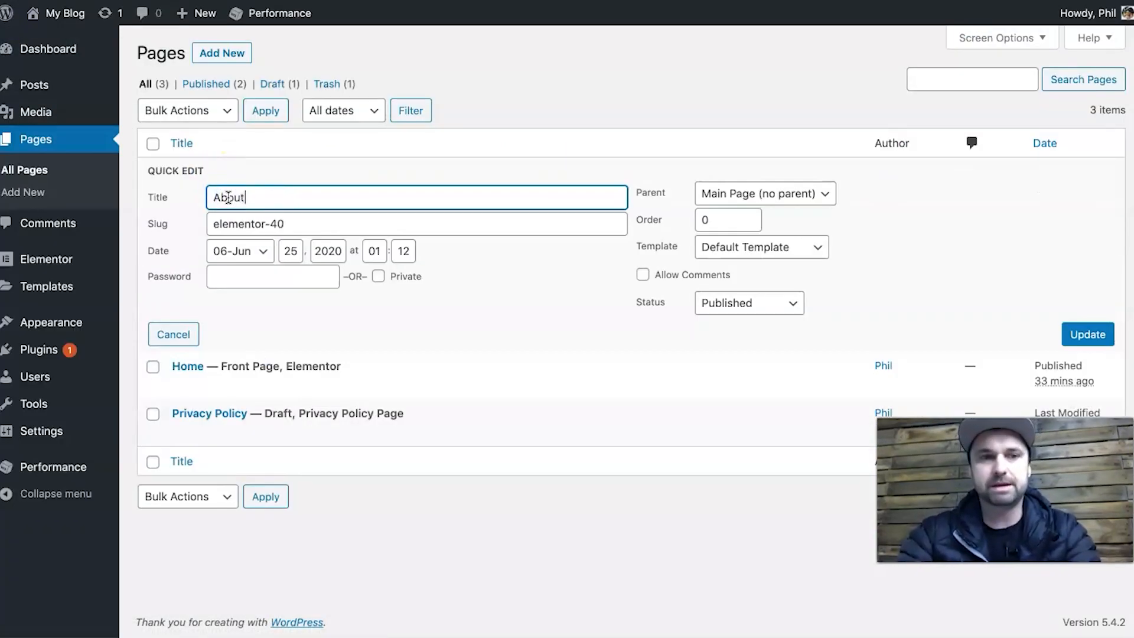
double_click(246, 222)
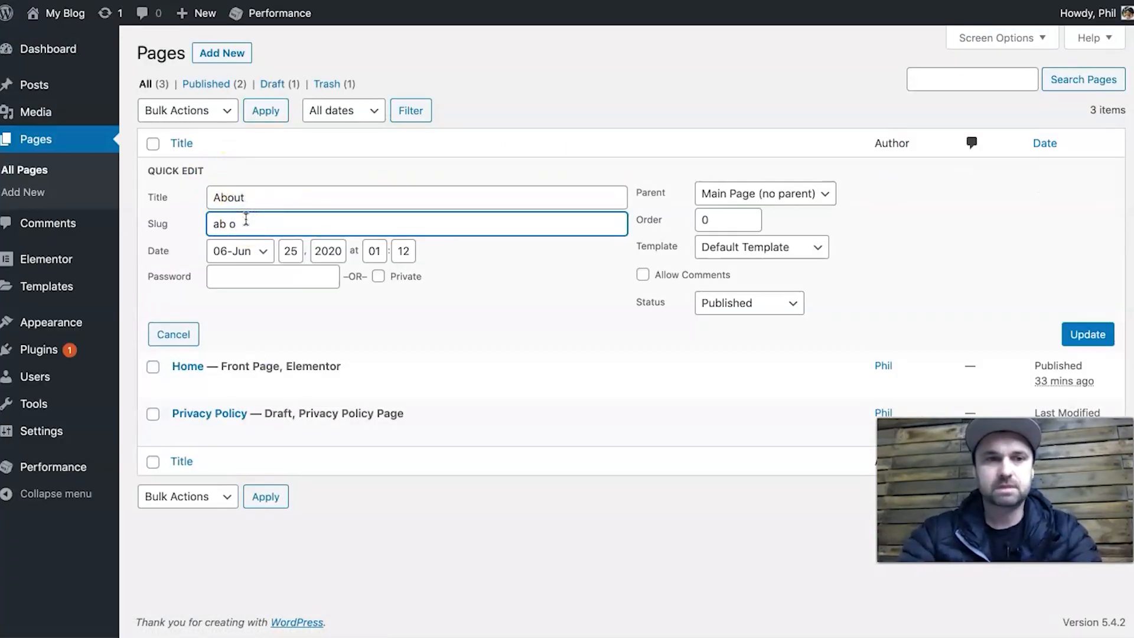
type("about")
left_click(1073, 330)
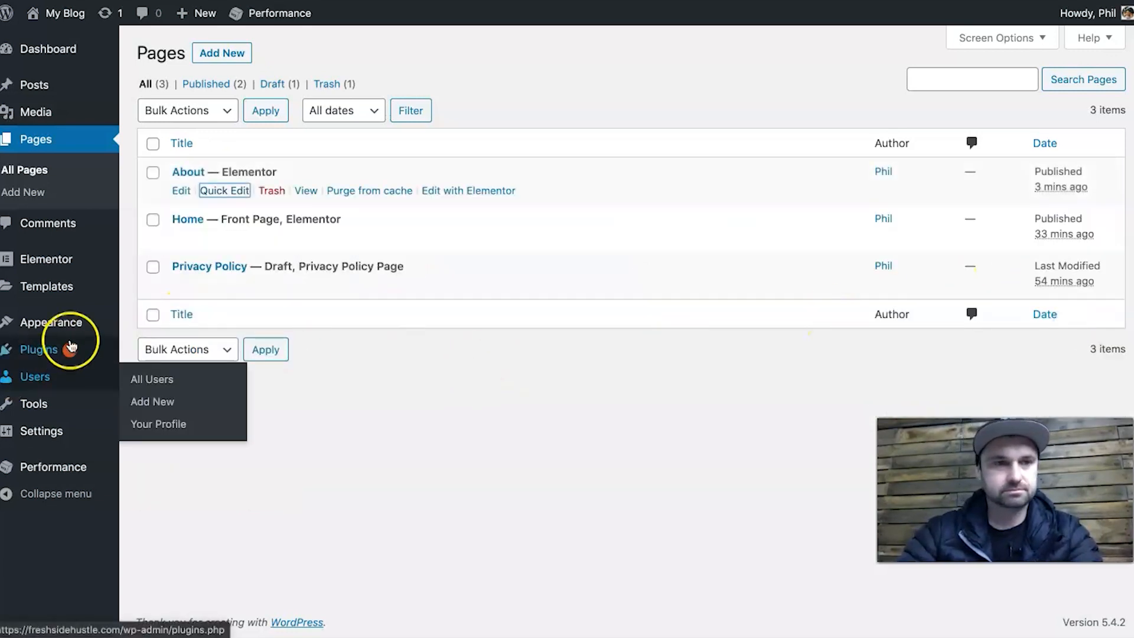
Create a navigation menu named Top, assign it to the Primary Menu display location and save it.
mouse_move(79, 330)
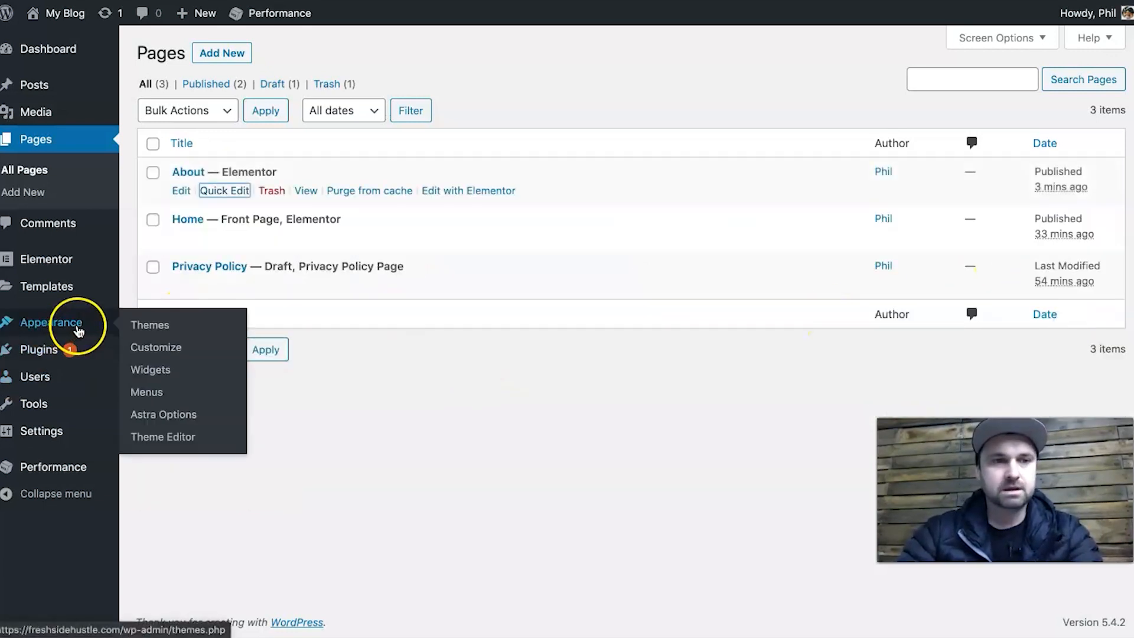
left_click(168, 396)
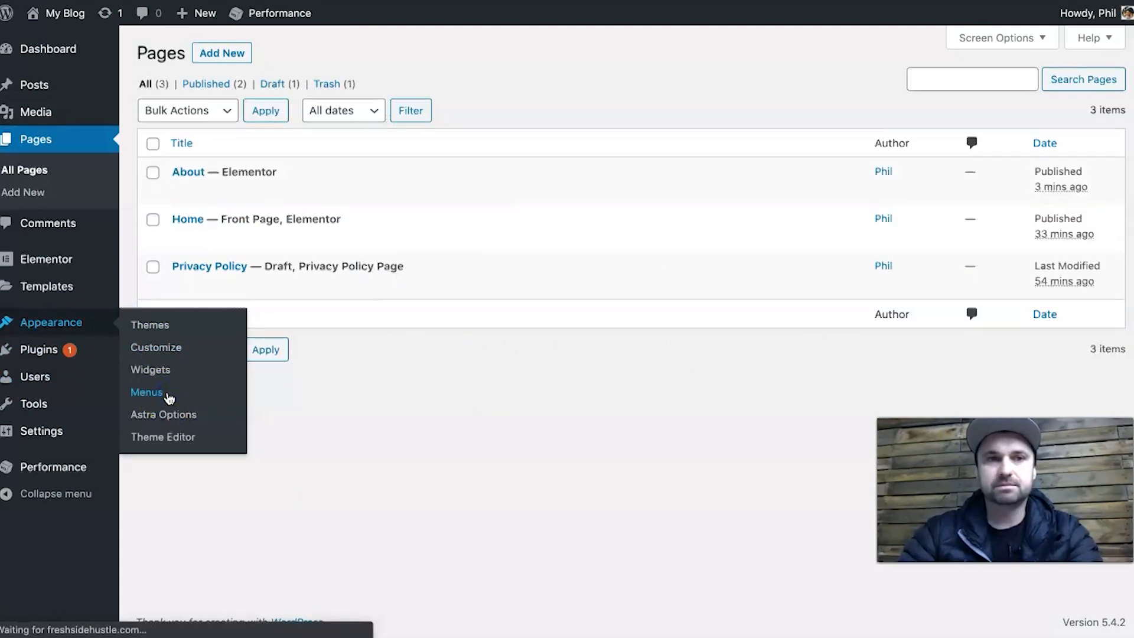
left_click(520, 240)
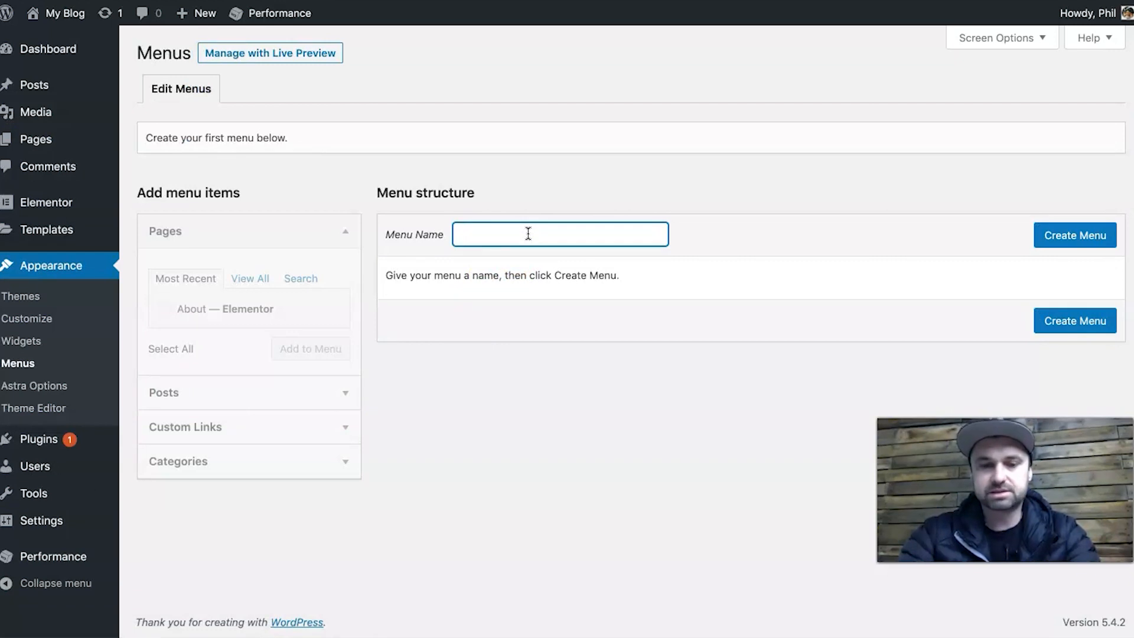
left_click(1061, 235)
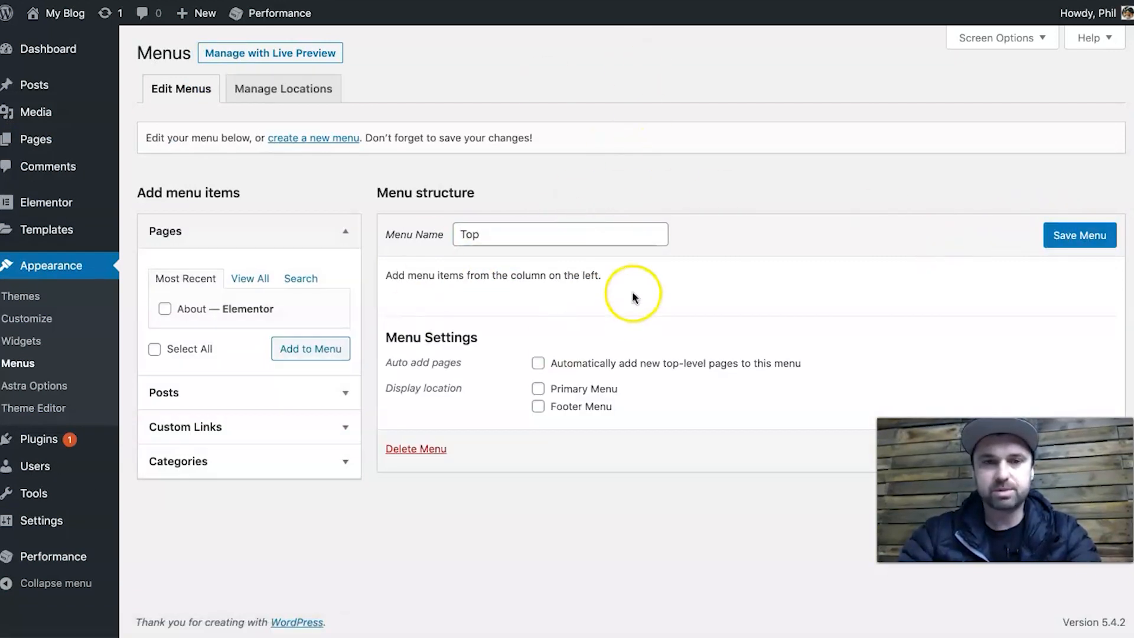
left_click(558, 389)
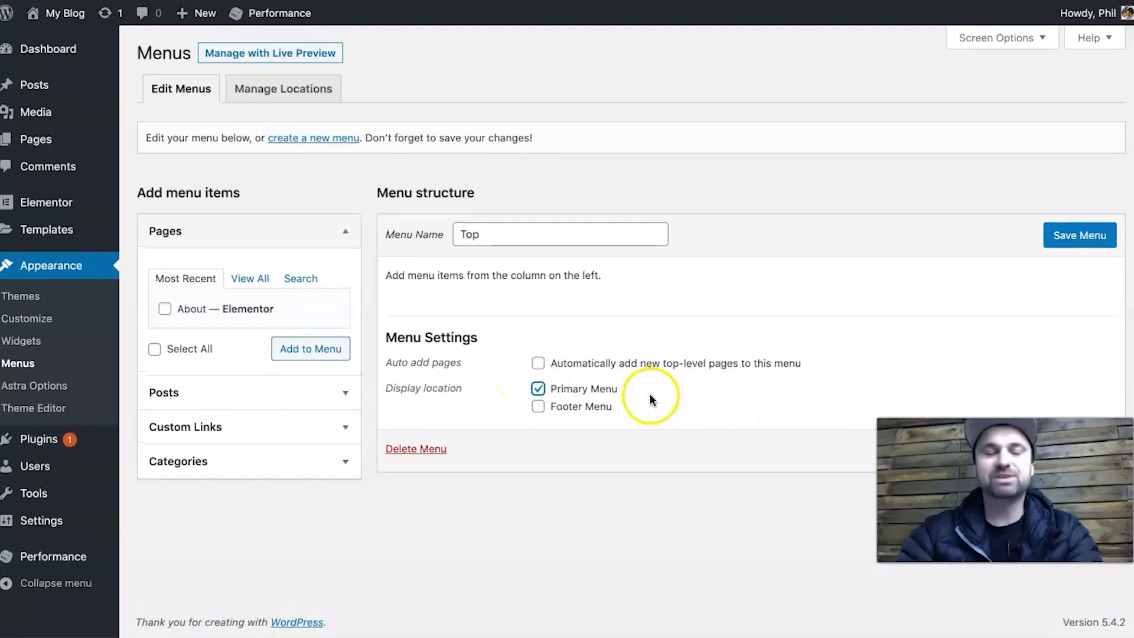
left_click(1062, 234)
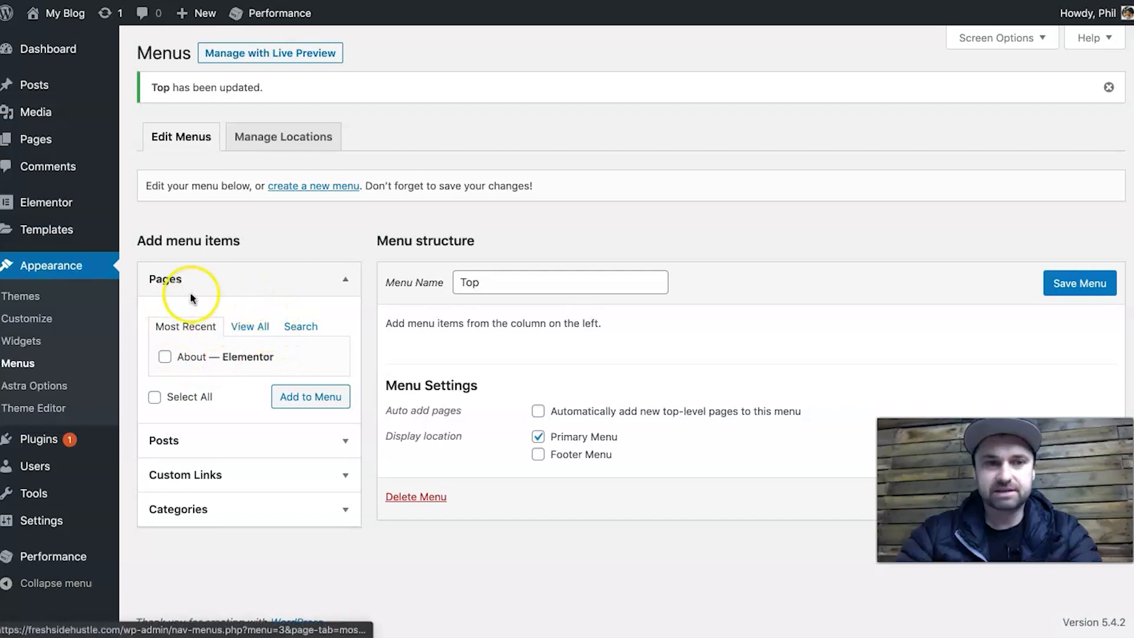
Add the Home and About pages to the Top menu and save the menu.
left_click(252, 326)
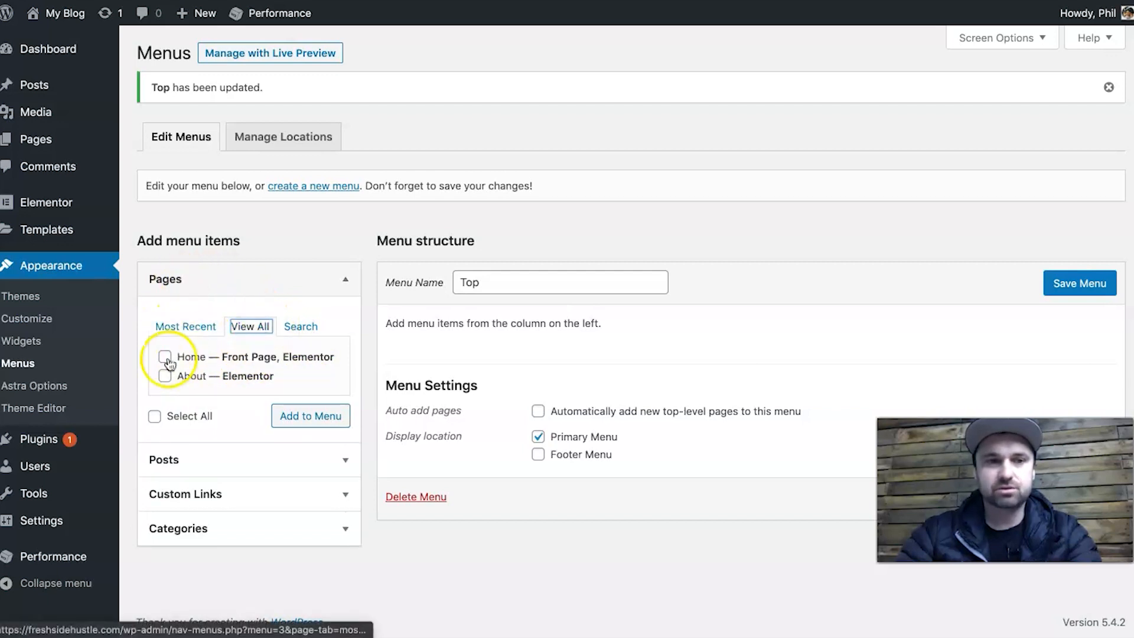
left_click(166, 356)
left_click(299, 426)
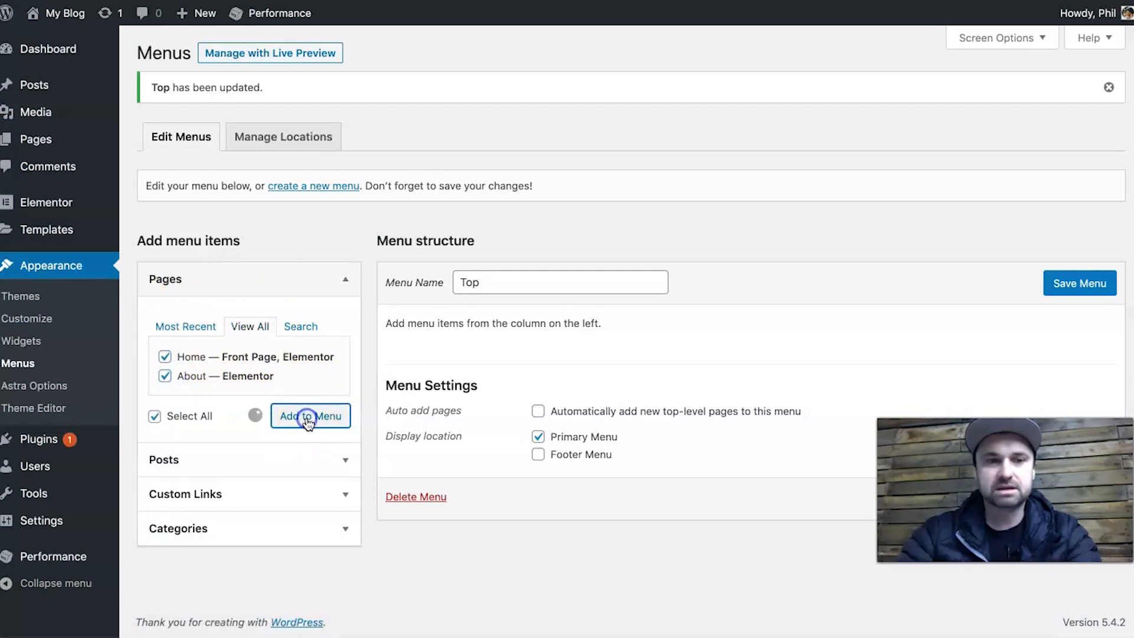
mouse_move(565, 412)
left_mouse_down()
mouse_move(565, 375)
mouse_move(551, 420)
left_mouse_up()
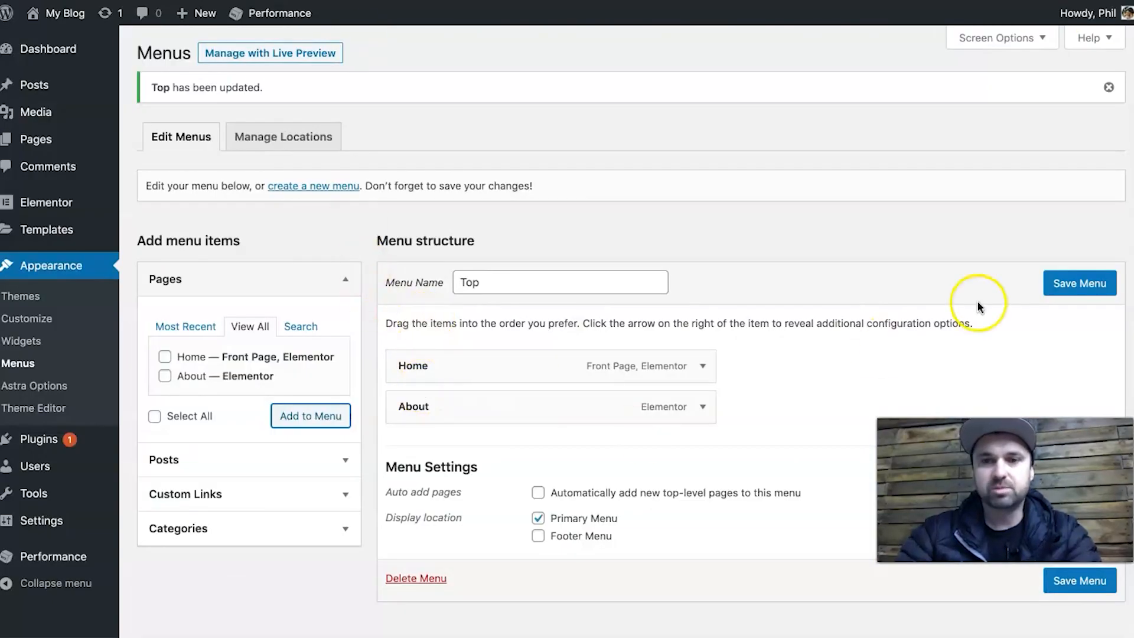
left_click(1069, 286)
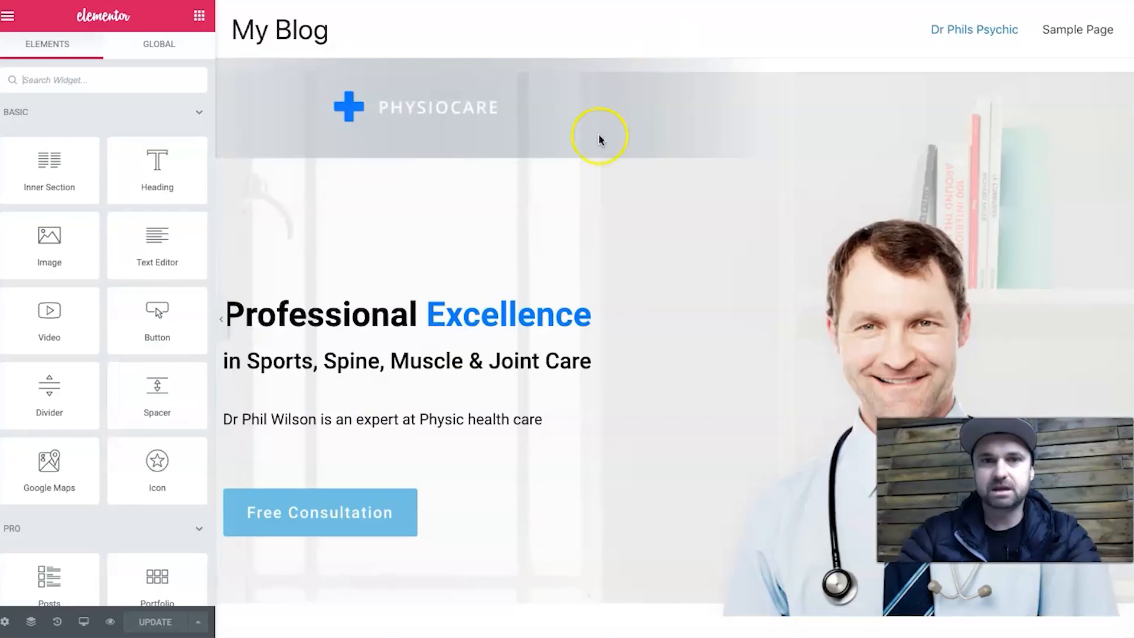
Preview the homepage from the Elementor editor to check its header navigation.
right_click(587, 146)
left_click(618, 37)
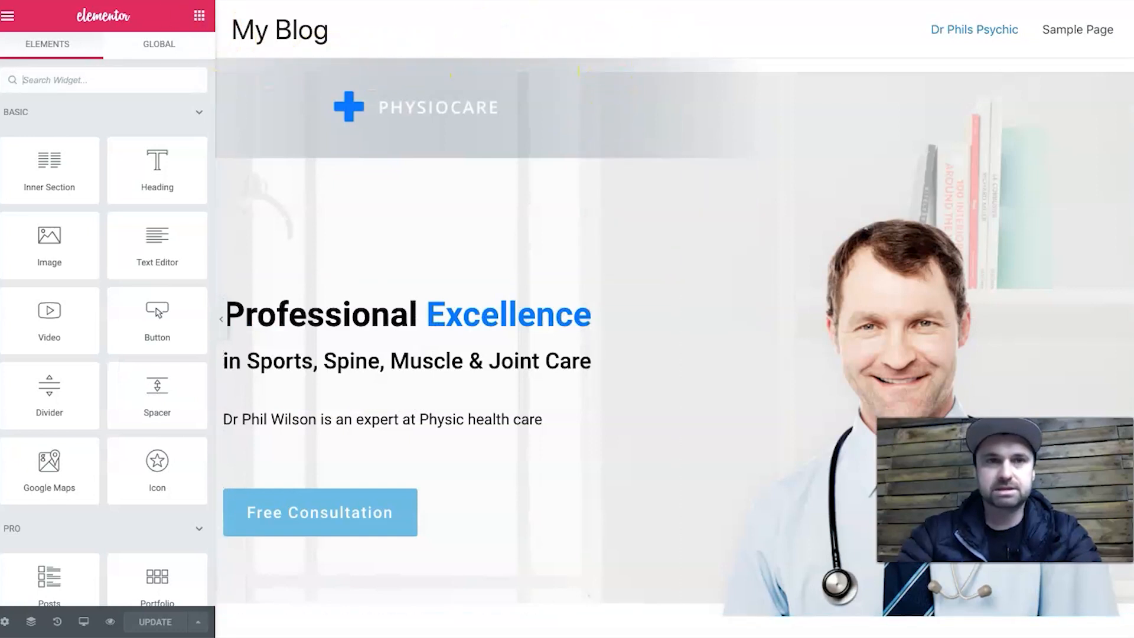
left_click(8, 16)
left_click(109, 621)
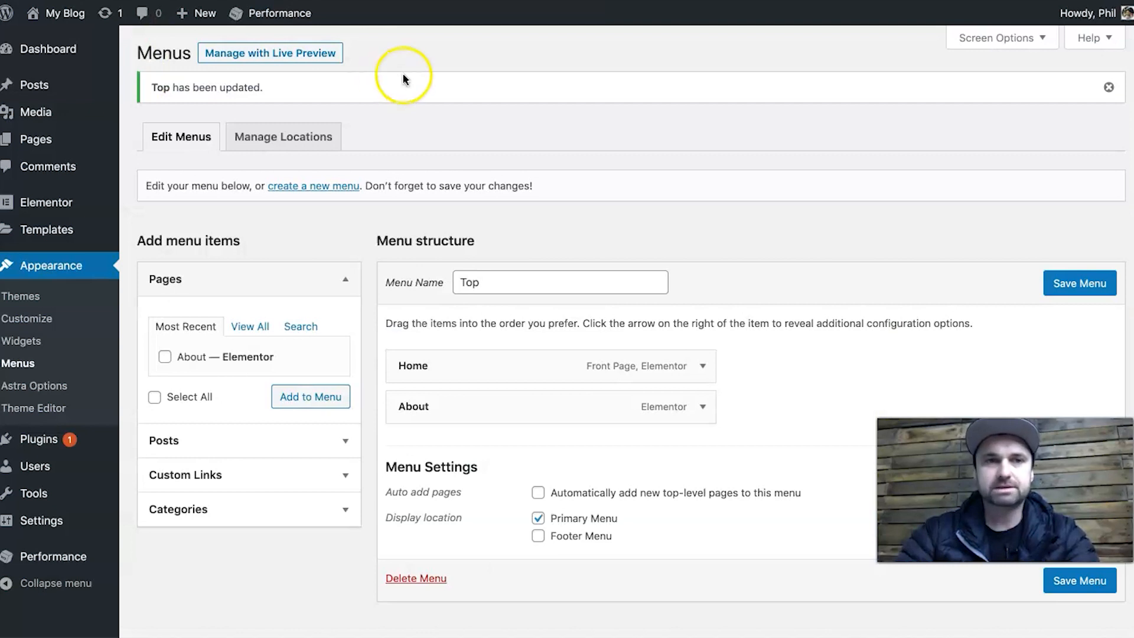
In the theme customizer's header site identity settings, set ava2.png as the site logo, cropped to a wide strip across the face.
left_click(34, 319)
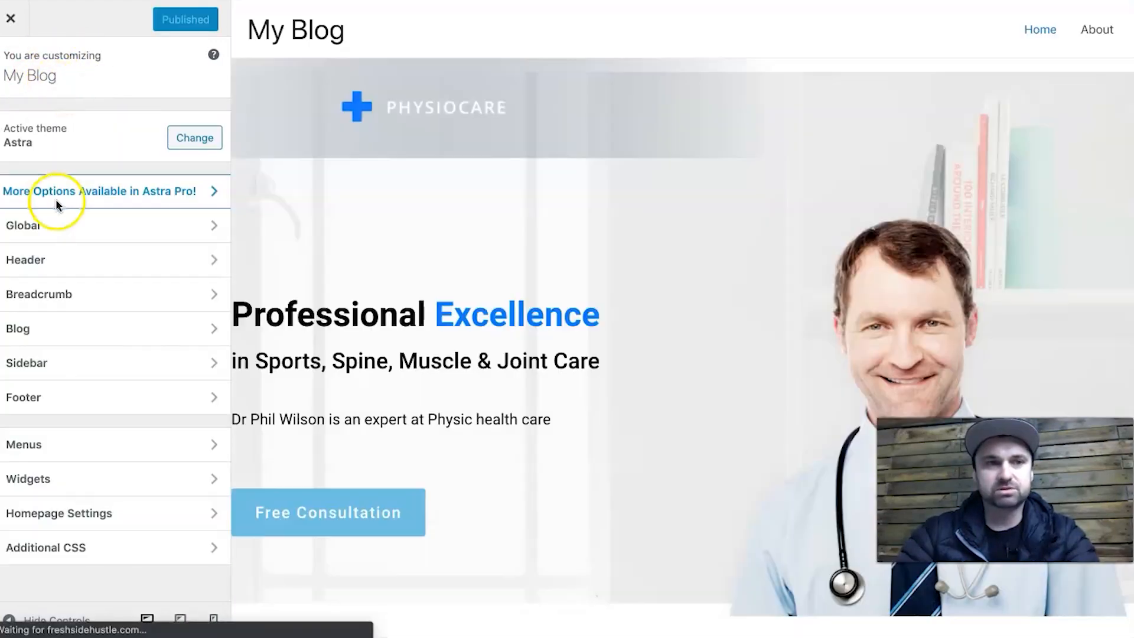
left_click(75, 251)
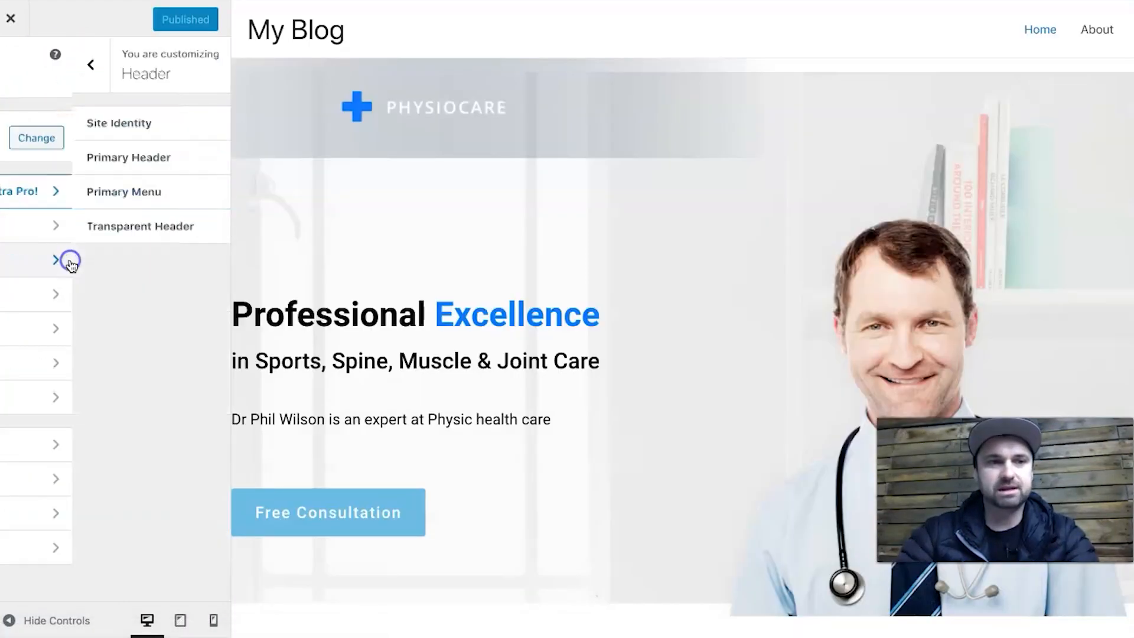
left_click(101, 125)
left_click(49, 225)
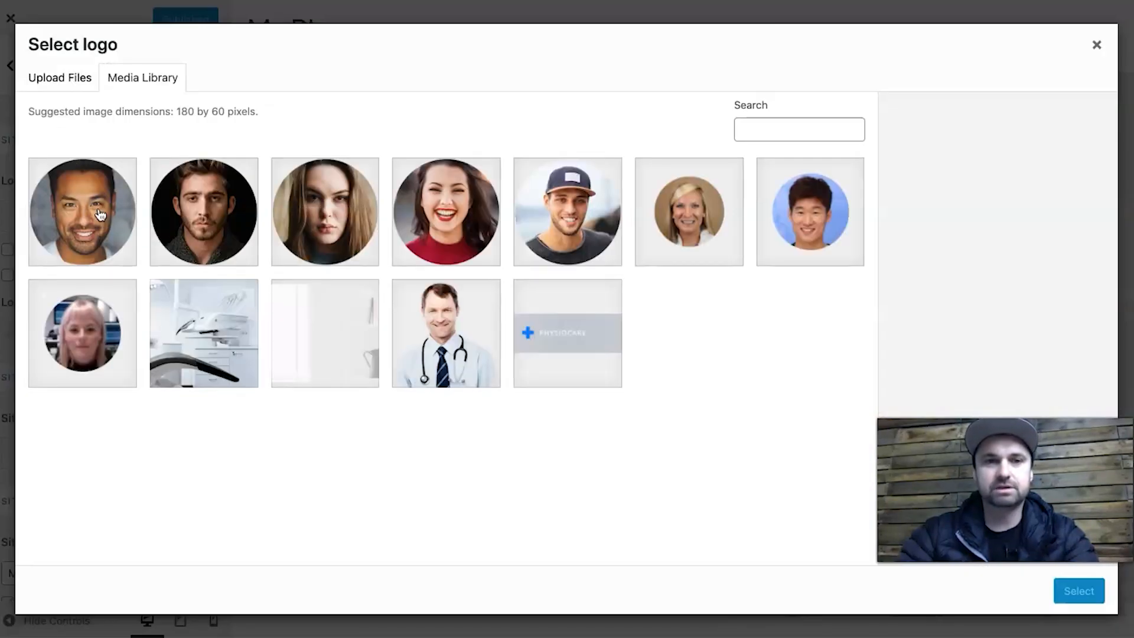
left_click(248, 208)
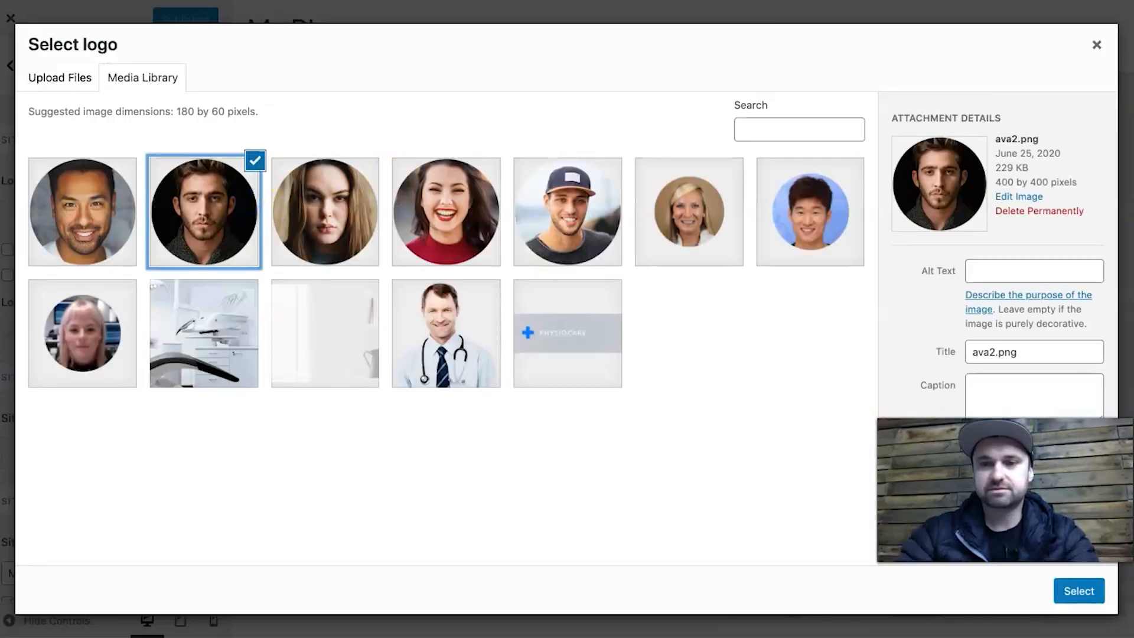
left_click(1087, 591)
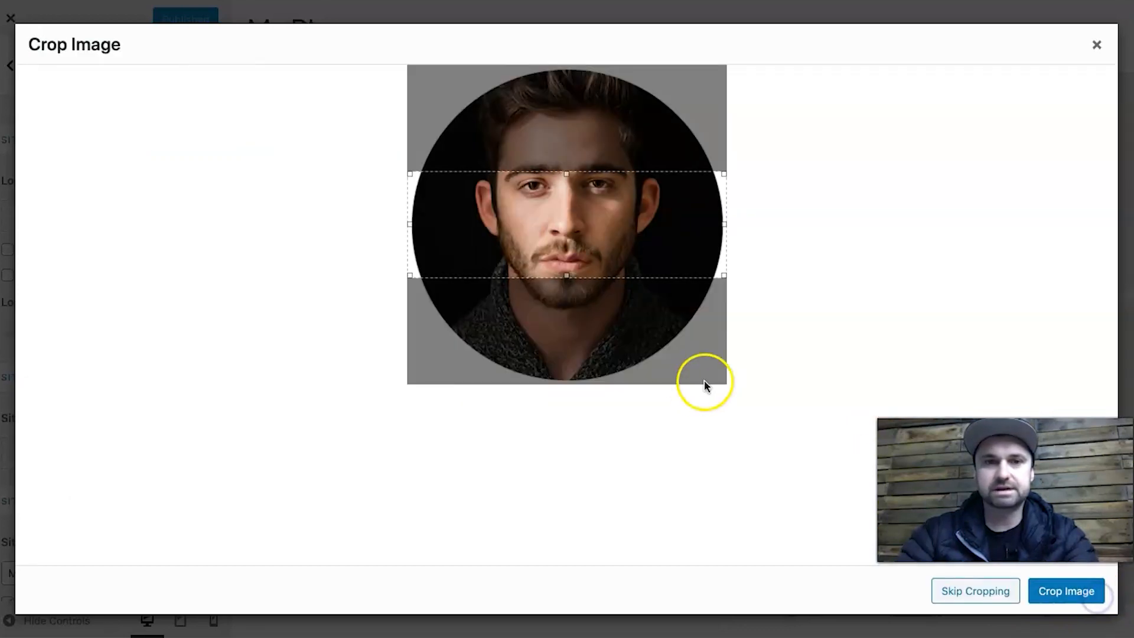
left_click_drag(620, 225, 619, 210)
left_click(1072, 593)
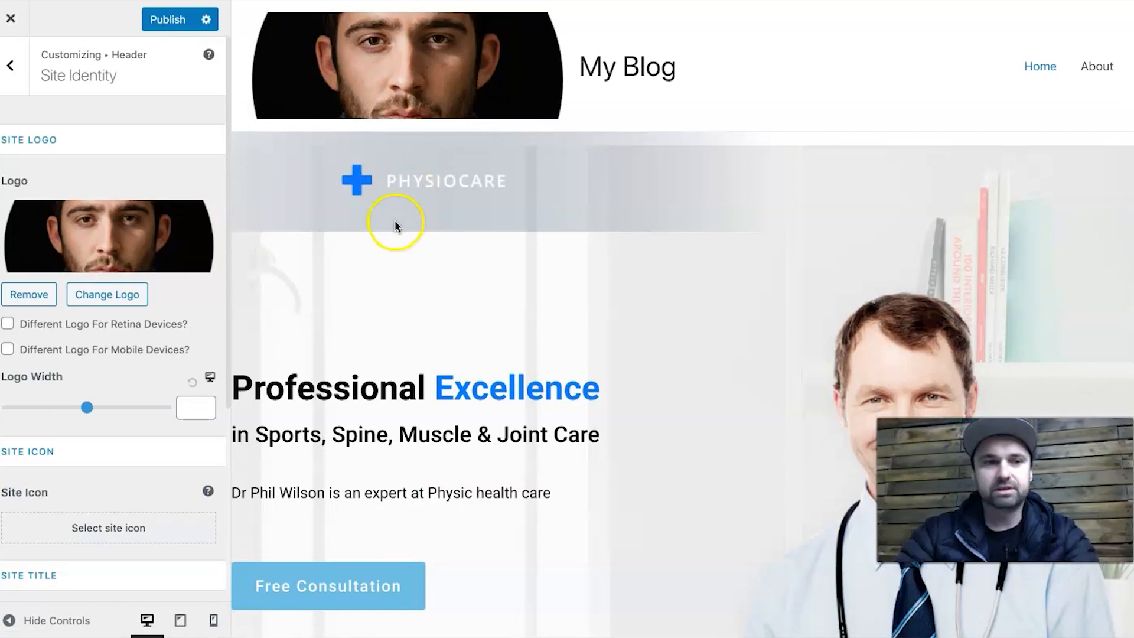
Turn off Display Site Title and look over the homepage in the customizer preview.
scroll(145, 333, "down", 3)
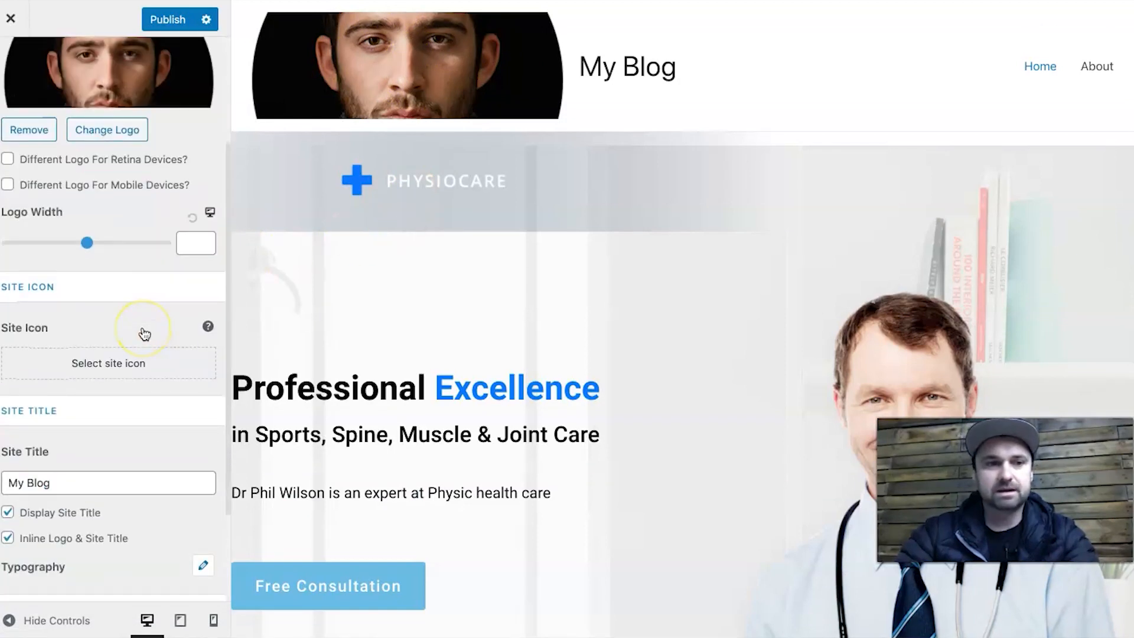
left_click(73, 516)
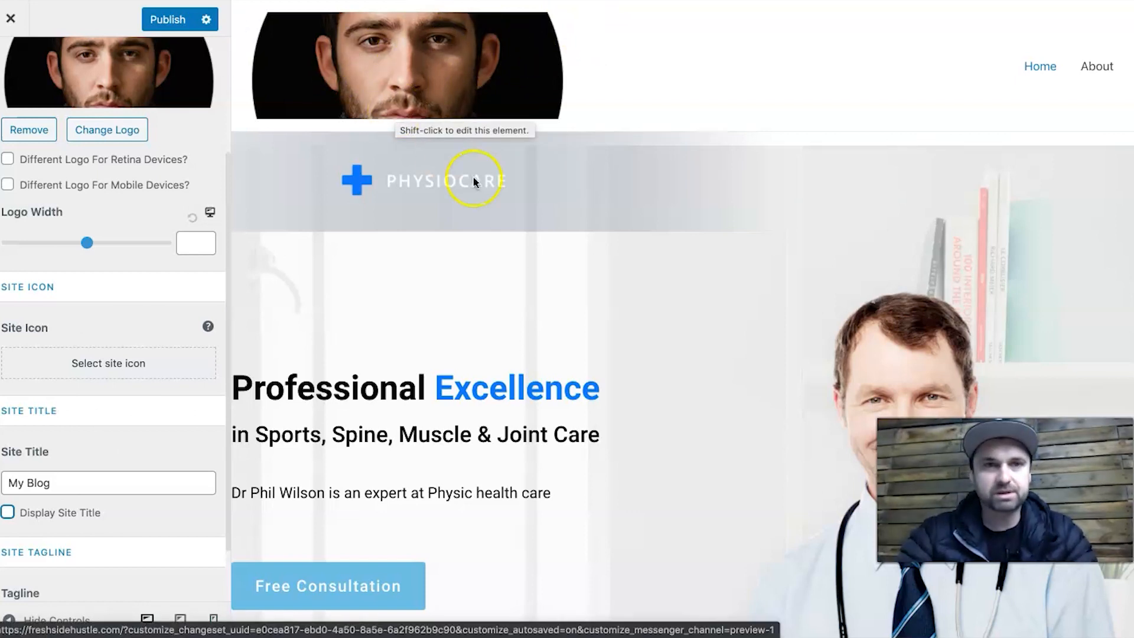
scroll(488, 201, "down", 5)
scroll(488, 202, "down", 15)
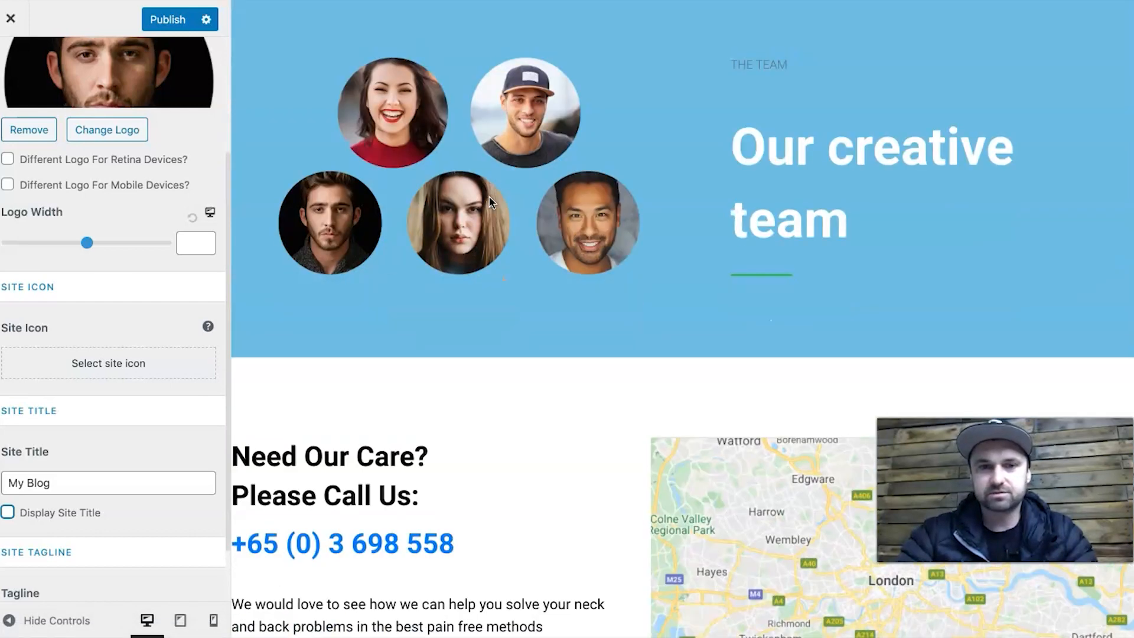
scroll(488, 202, "up", 20)
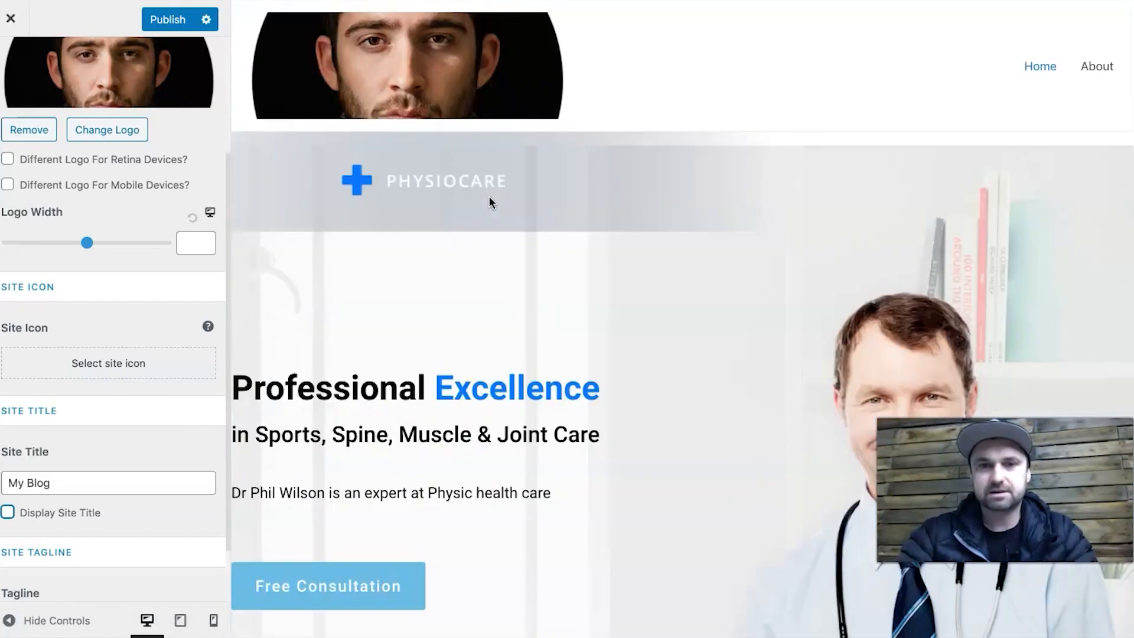
Reduce the header logo's width to about half and publish the customizer changes.
mouse_move(65, 241)
left_mouse_down()
mouse_move(35, 240)
mouse_move(59, 241)
left_mouse_up()
left_click(167, 23)
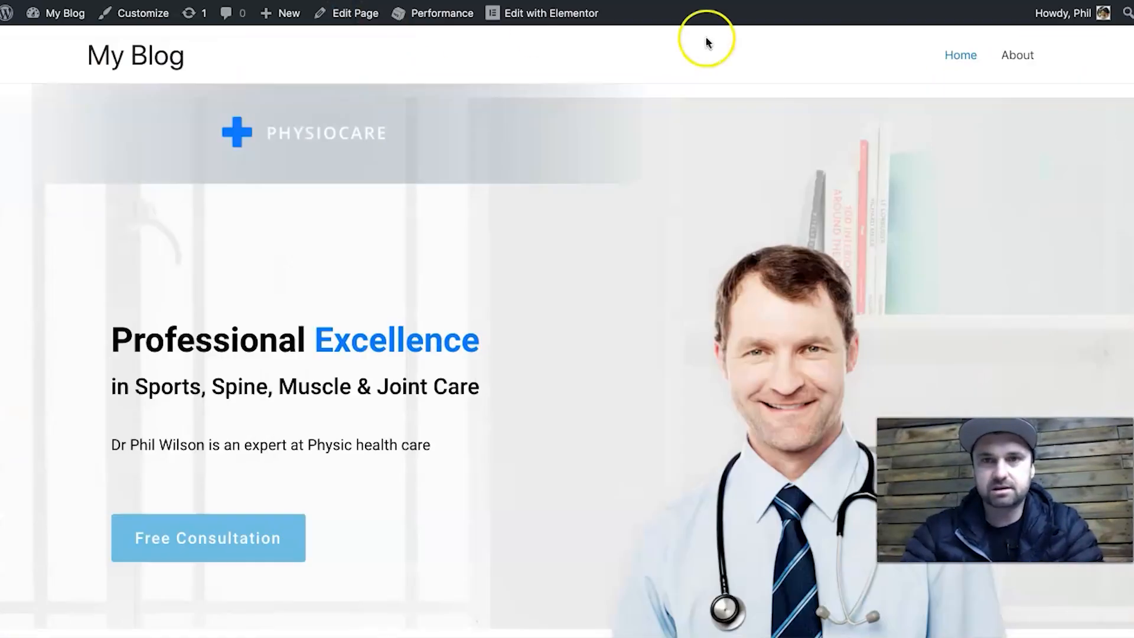
Reload the live homepage and review its header logo, navigation menu and page sections.
right_click(542, 89)
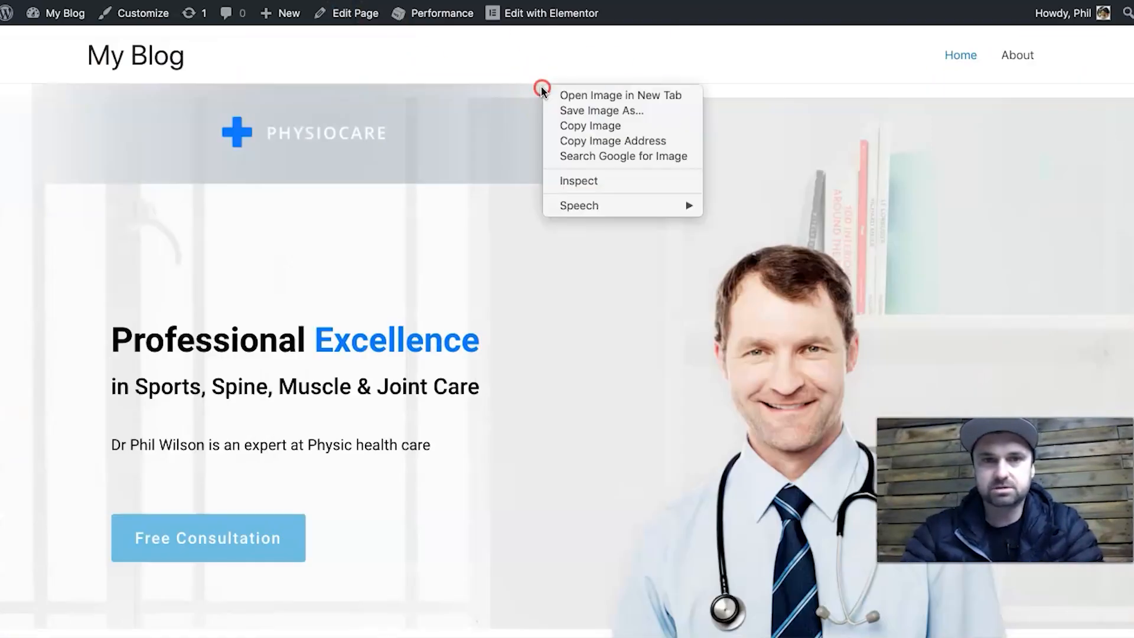
right_click(443, 56)
left_click(476, 93)
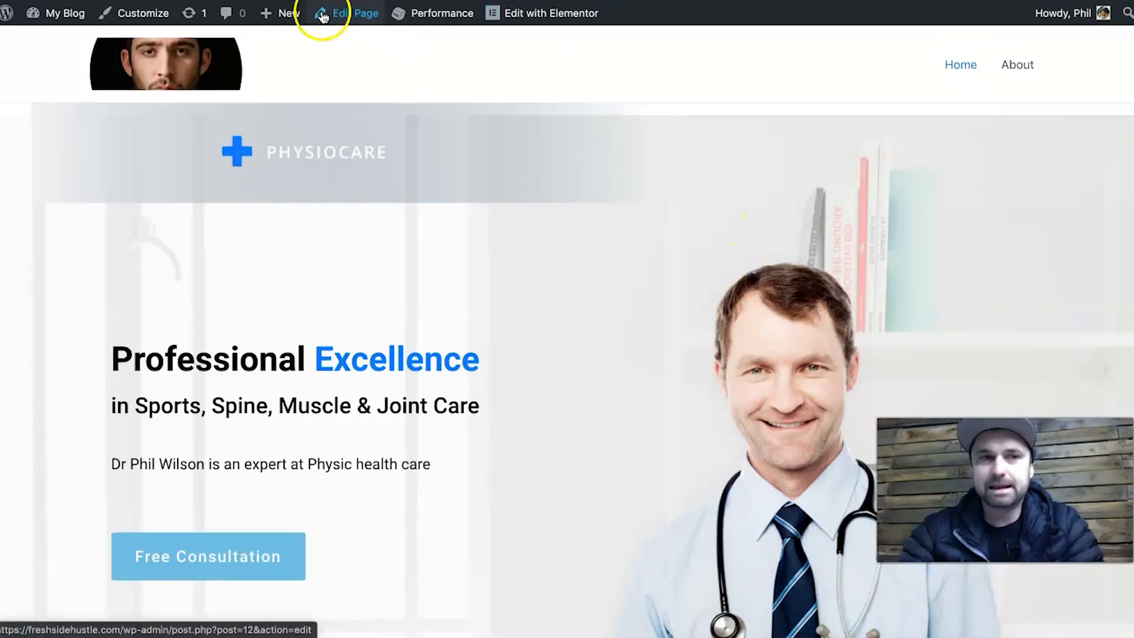
scroll(413, 278, "down", 15)
scroll(540, 291, "up", 15)
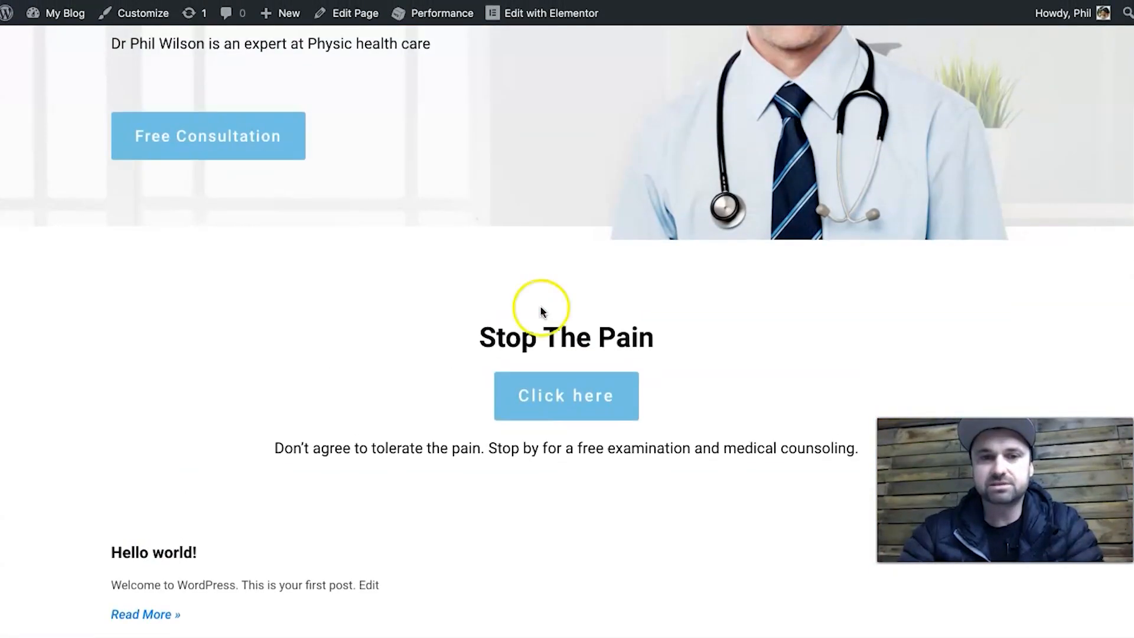
scroll(578, 402, "up", 5)
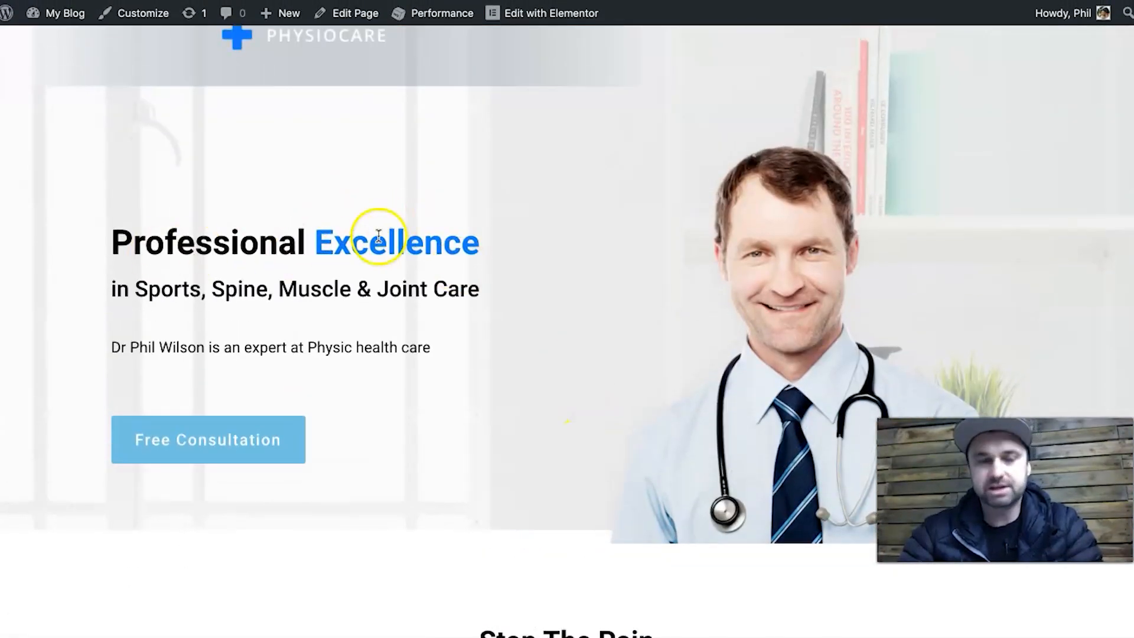
scroll(378, 236, "up", 2)
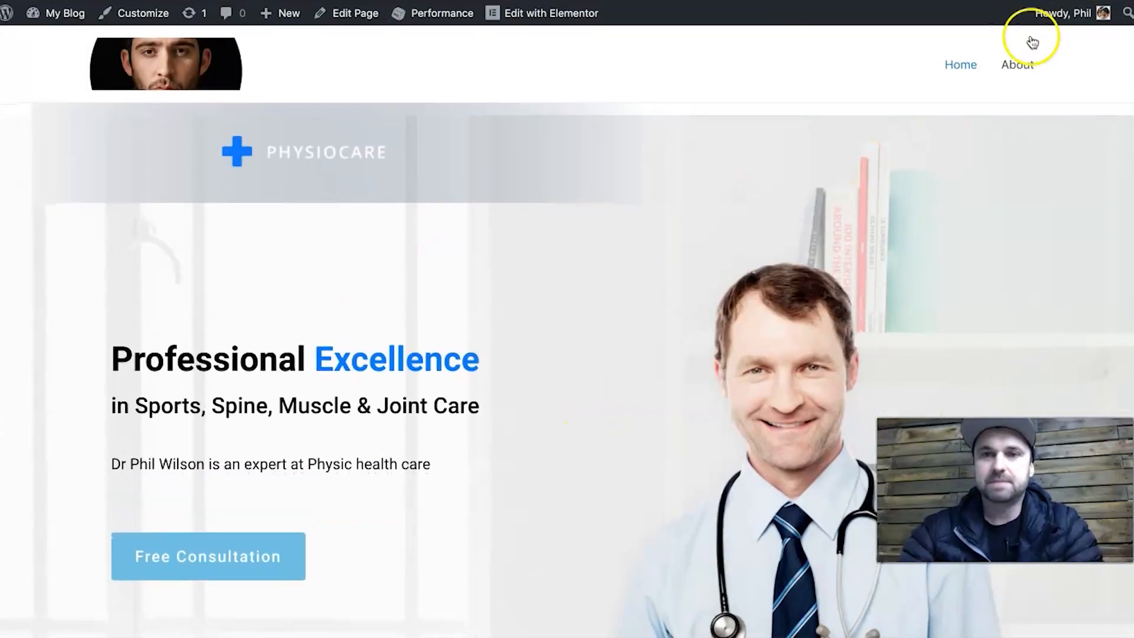
scroll(1008, 107, "down", 13)
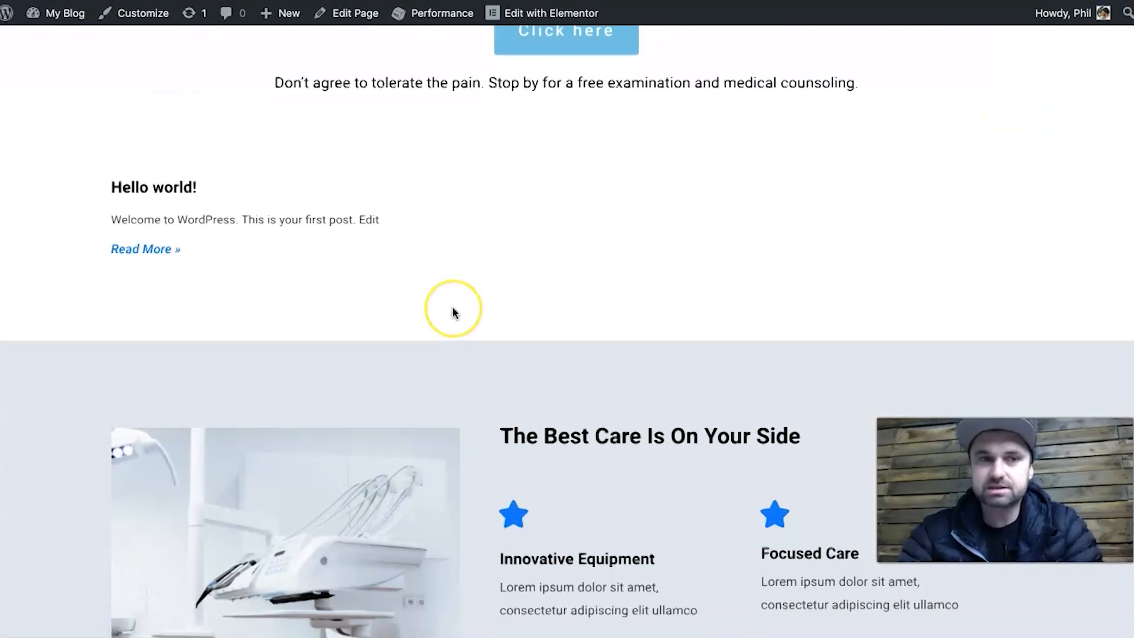
scroll(455, 311, "down", 5)
scroll(568, 364, "down", 5)
scroll(615, 366, "down", 10)
scroll(617, 390, "up", 20)
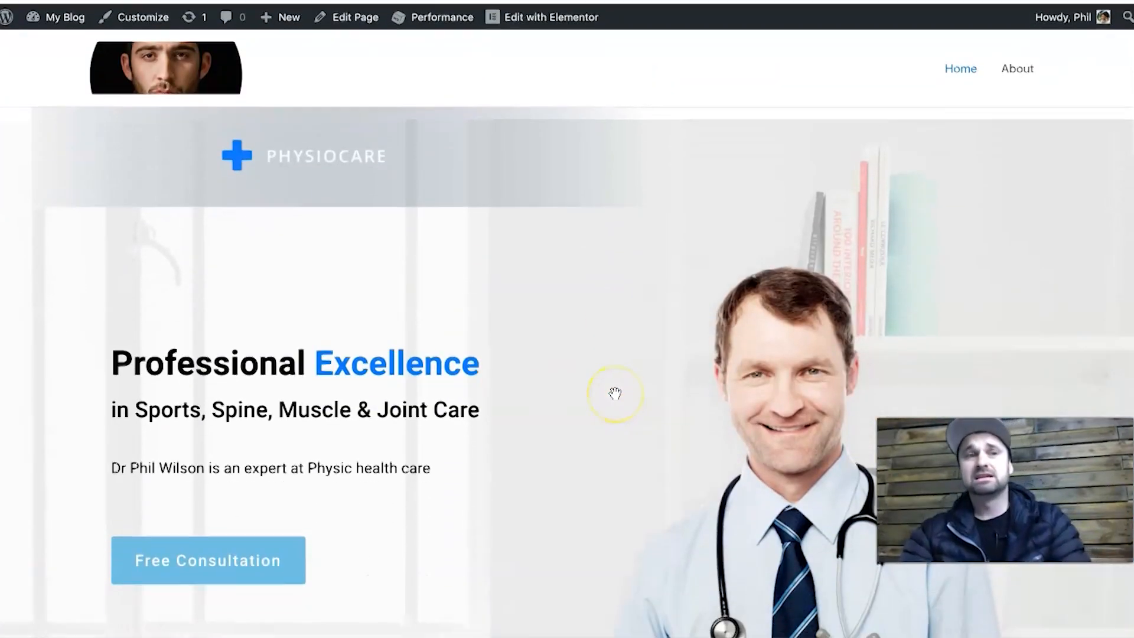